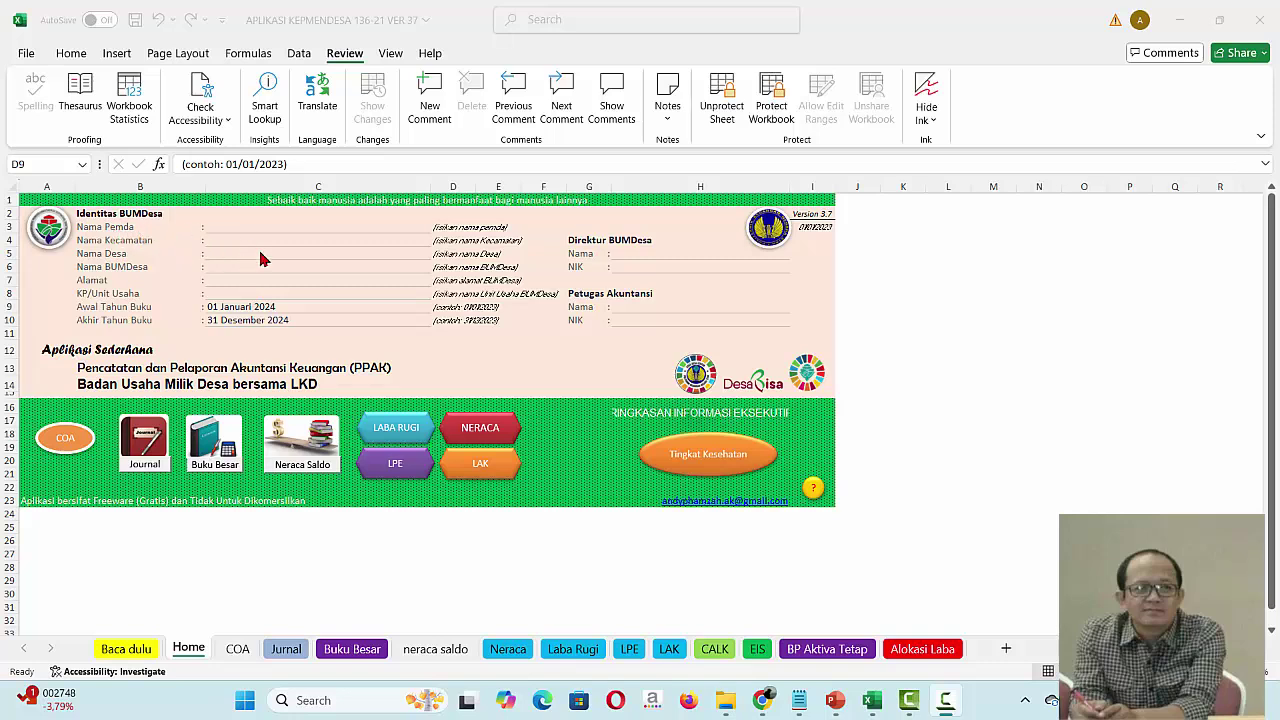
Step: Enter DBM as the KP/Unit Usaha in the Identitas BUMDesa section of the Home sheet
{"action": "left_click", "coordinate": [225, 293]}
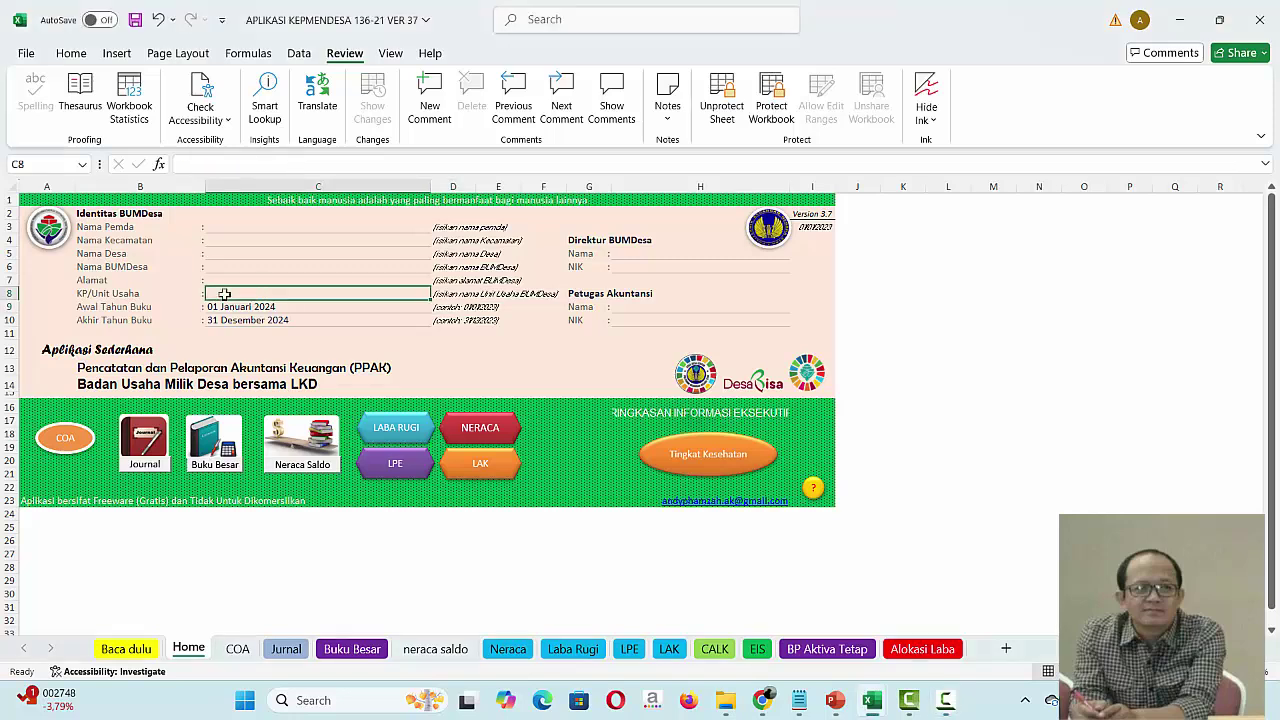
{"action": "key", "text": "Caps_Lock"}
{"action": "key", "text": "Caps_Lock"}
{"action": "type", "text": "D"}
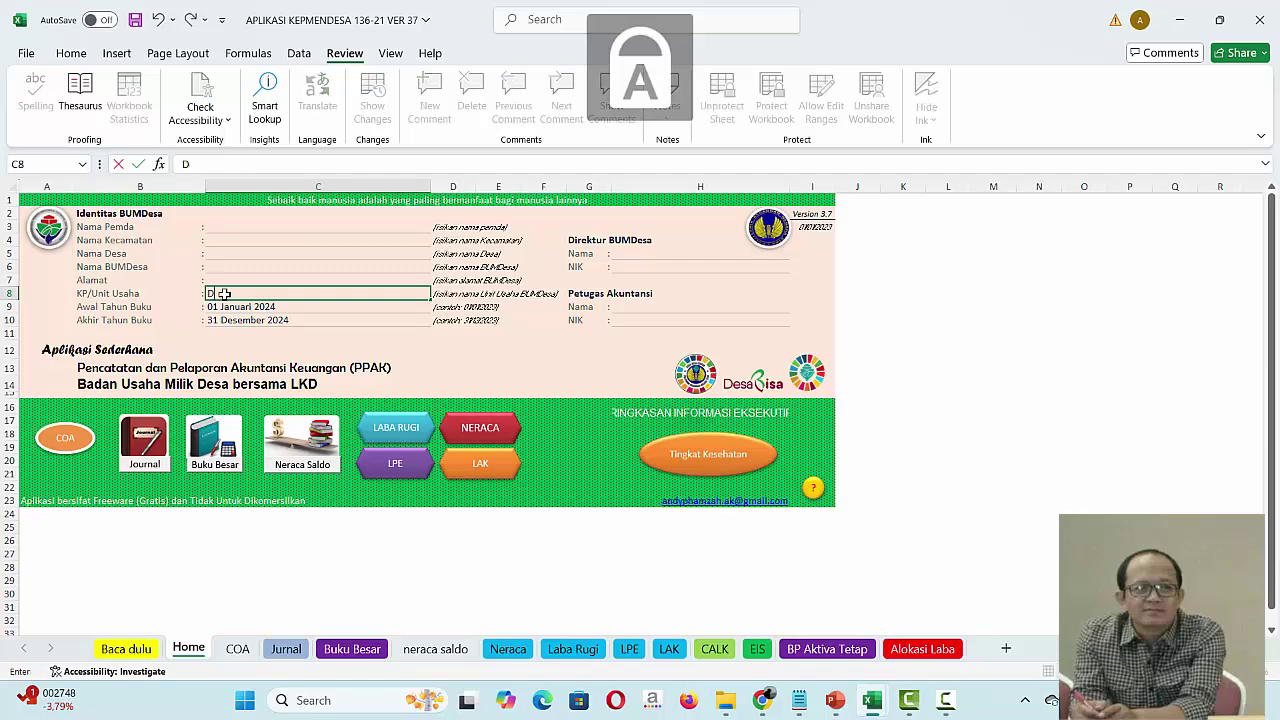
{"action": "type", "text": "BM"}
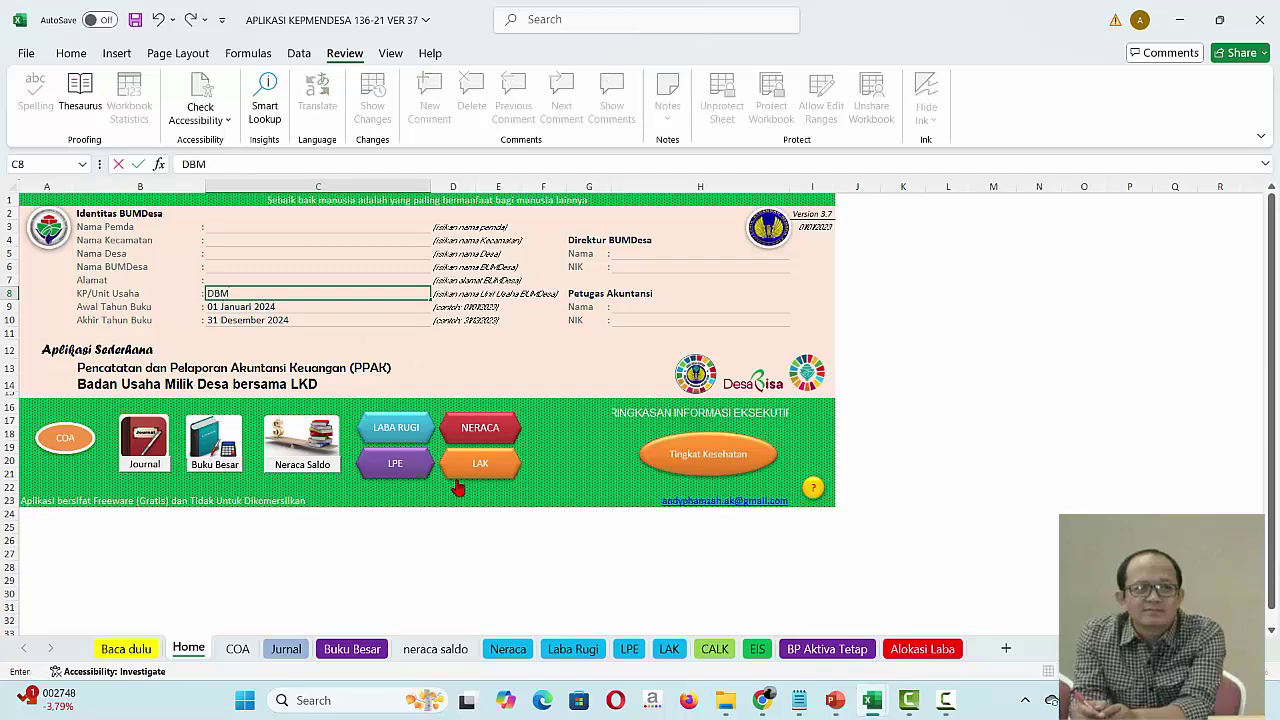
{"action": "left_click", "coordinate": [341, 553]}
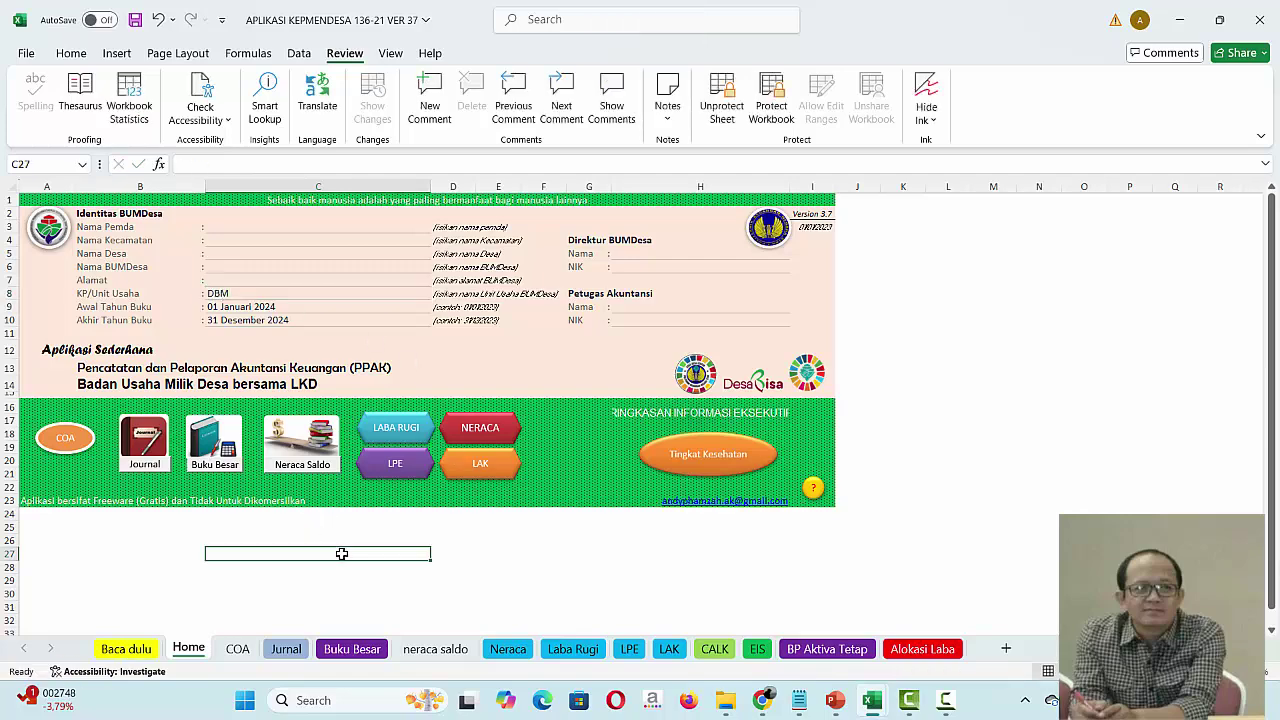
Step: Look over the chart of accounts on the COA sheet and the Buku Jurnal table, ending back on Home
{"action": "left_click", "coordinate": [75, 440]}
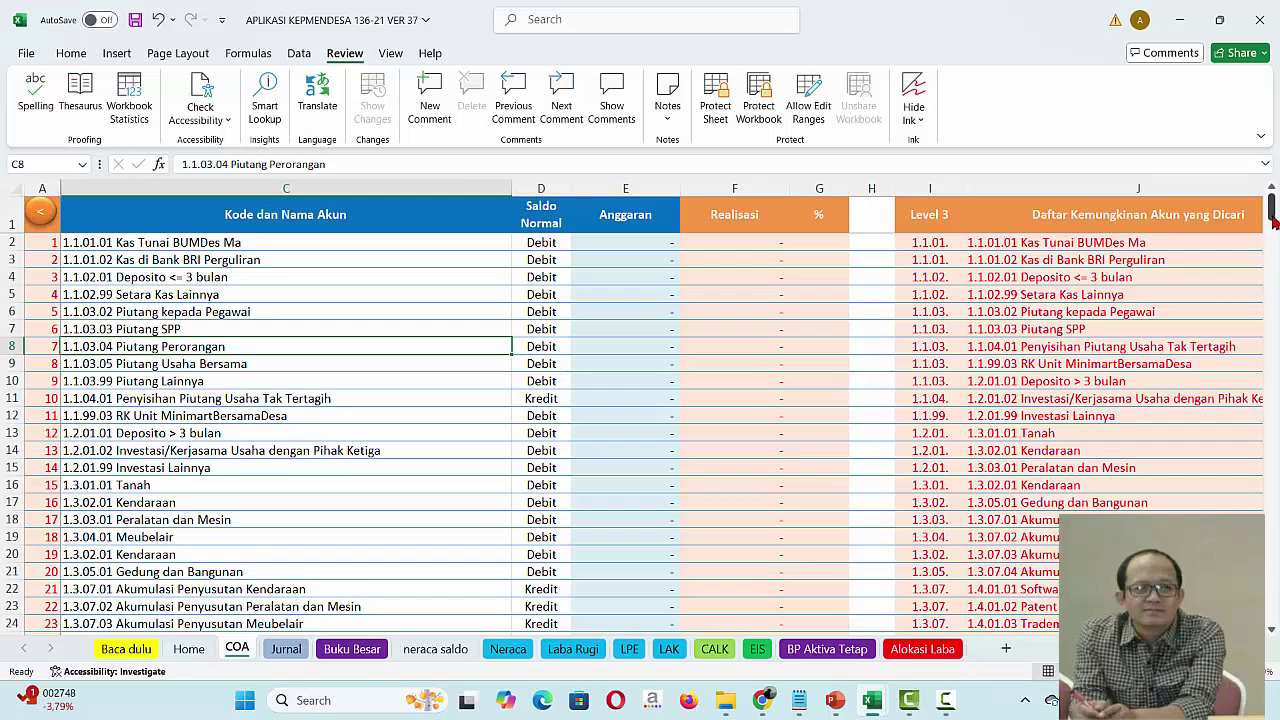
{"action": "left_click_drag", "start_coordinate": [1276, 236], "coordinate": [1276, 200]}
{"action": "left_click", "coordinate": [285, 652]}
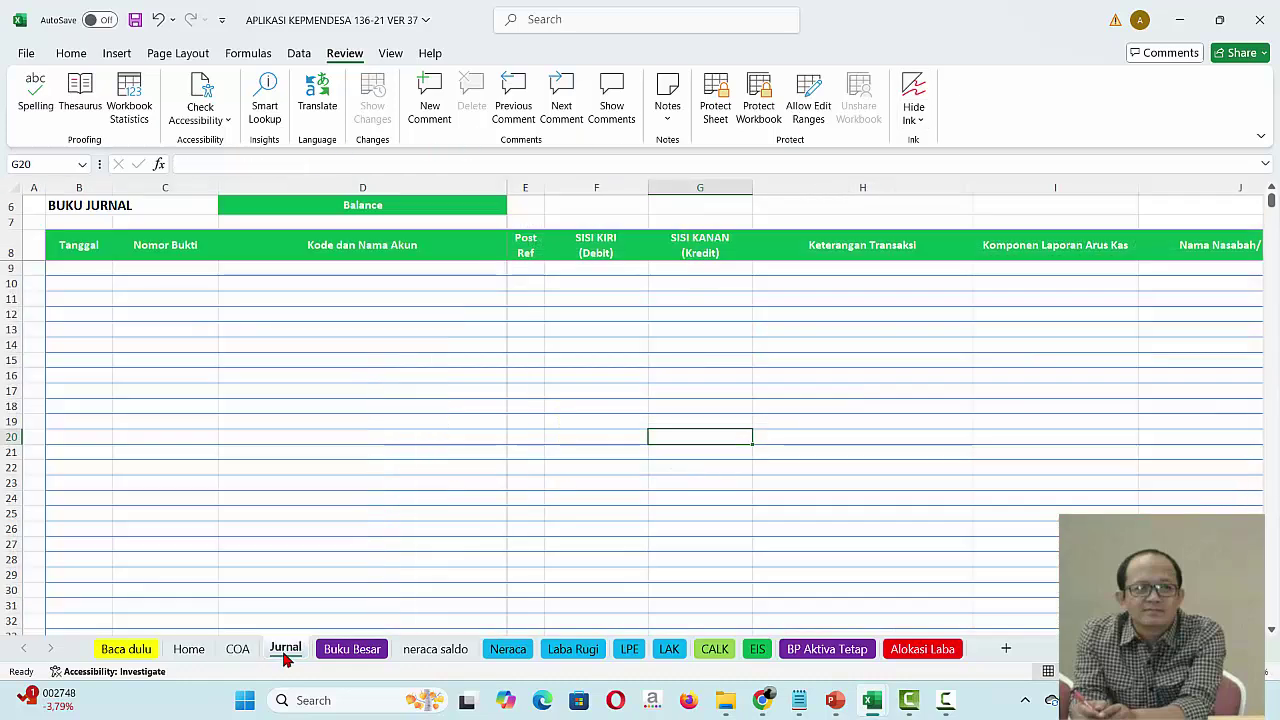
{"action": "left_click", "coordinate": [186, 649]}
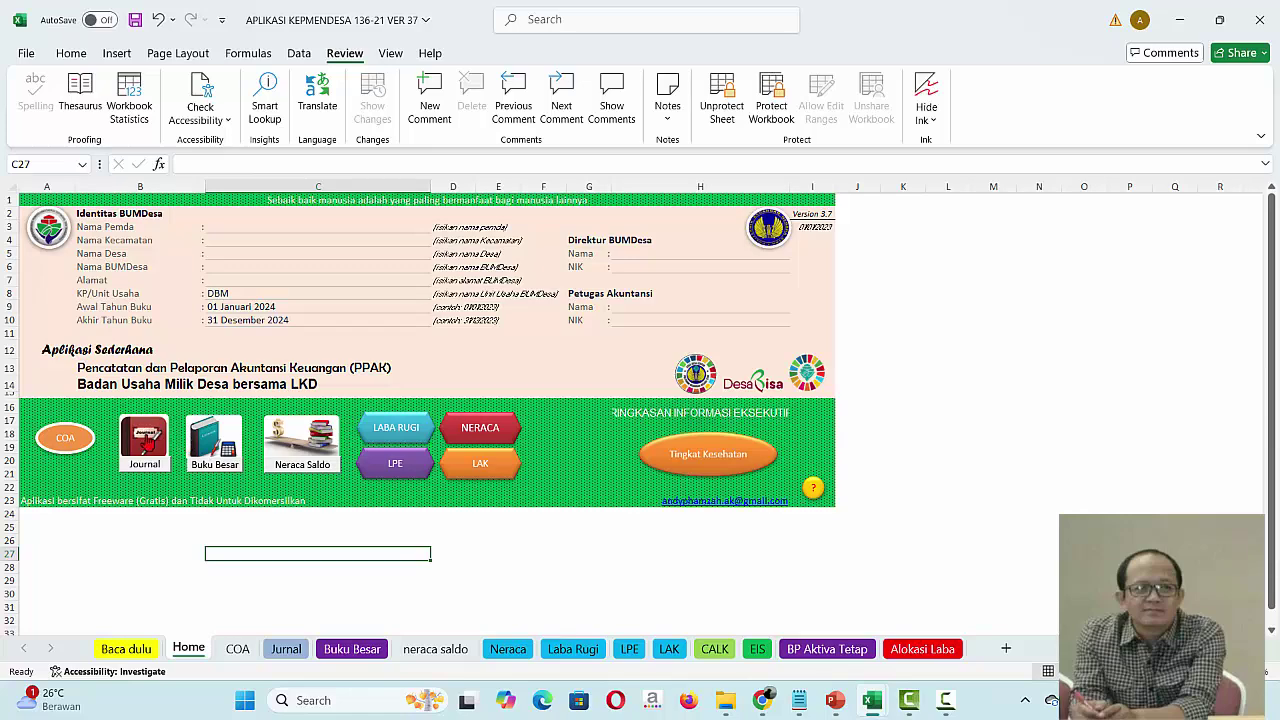
{"action": "left_click", "coordinate": [145, 435]}
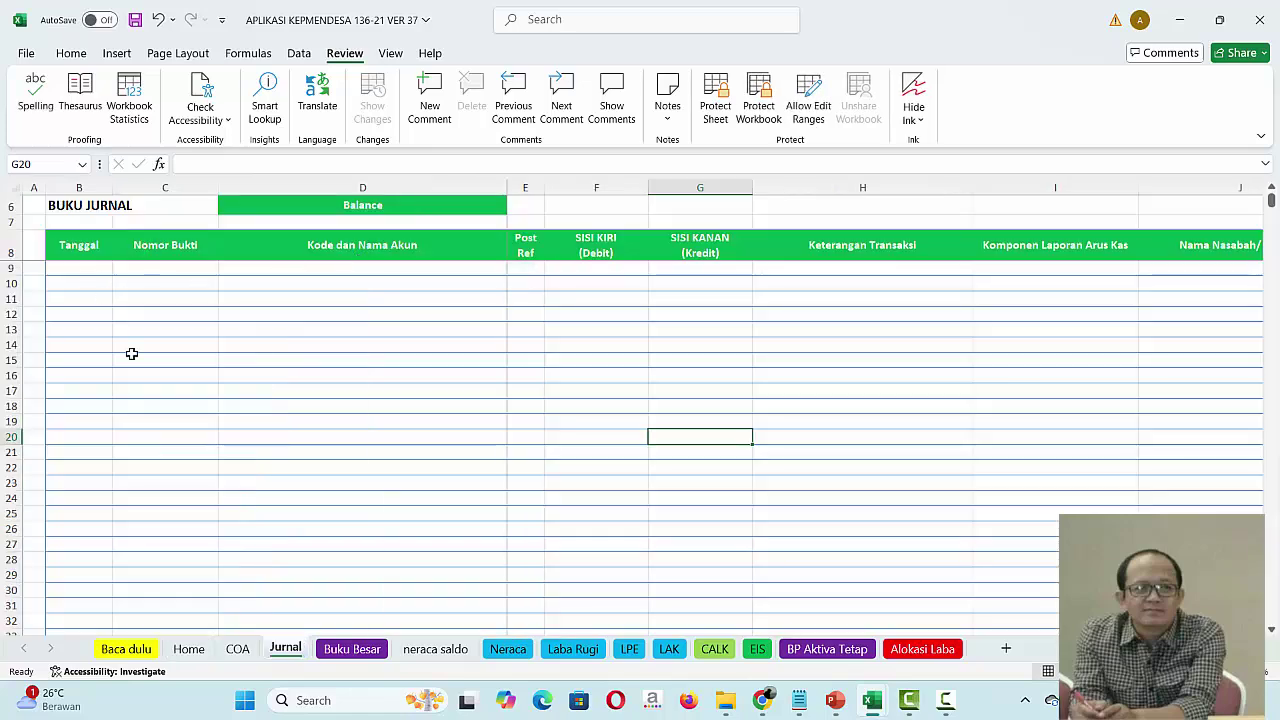
{"action": "left_click", "coordinate": [190, 650]}
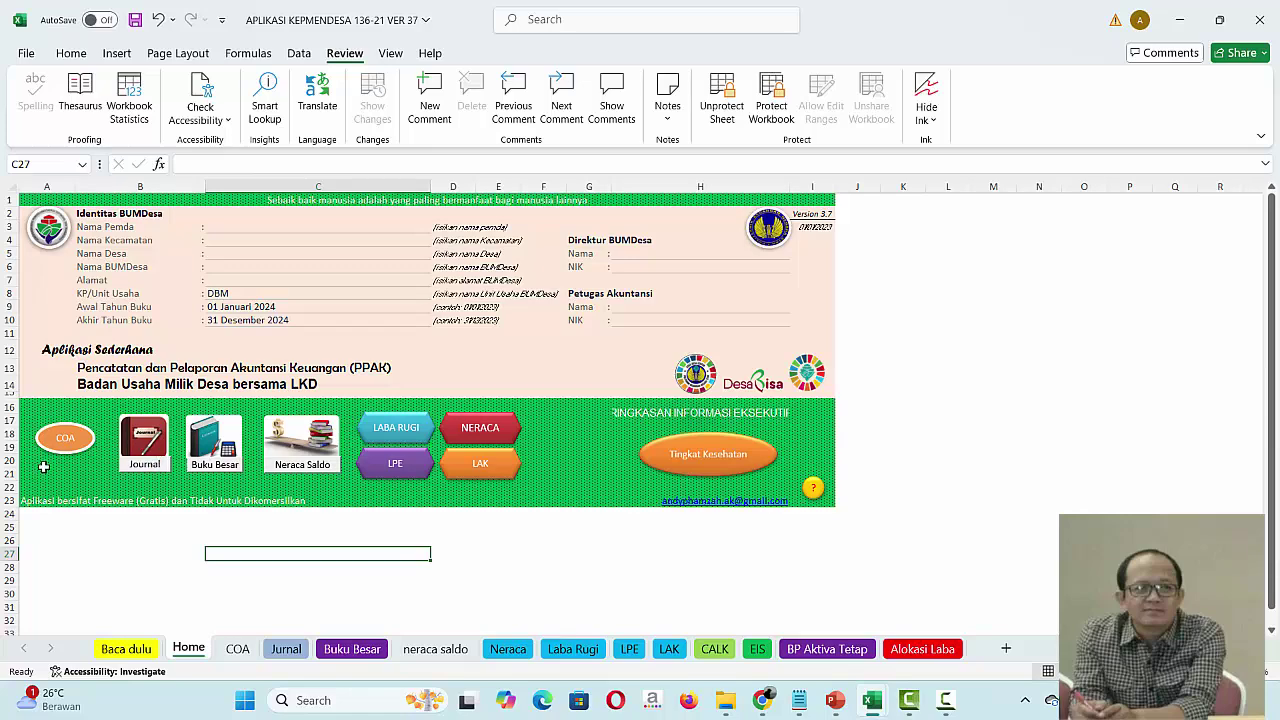
{"action": "left_click", "coordinate": [80, 443]}
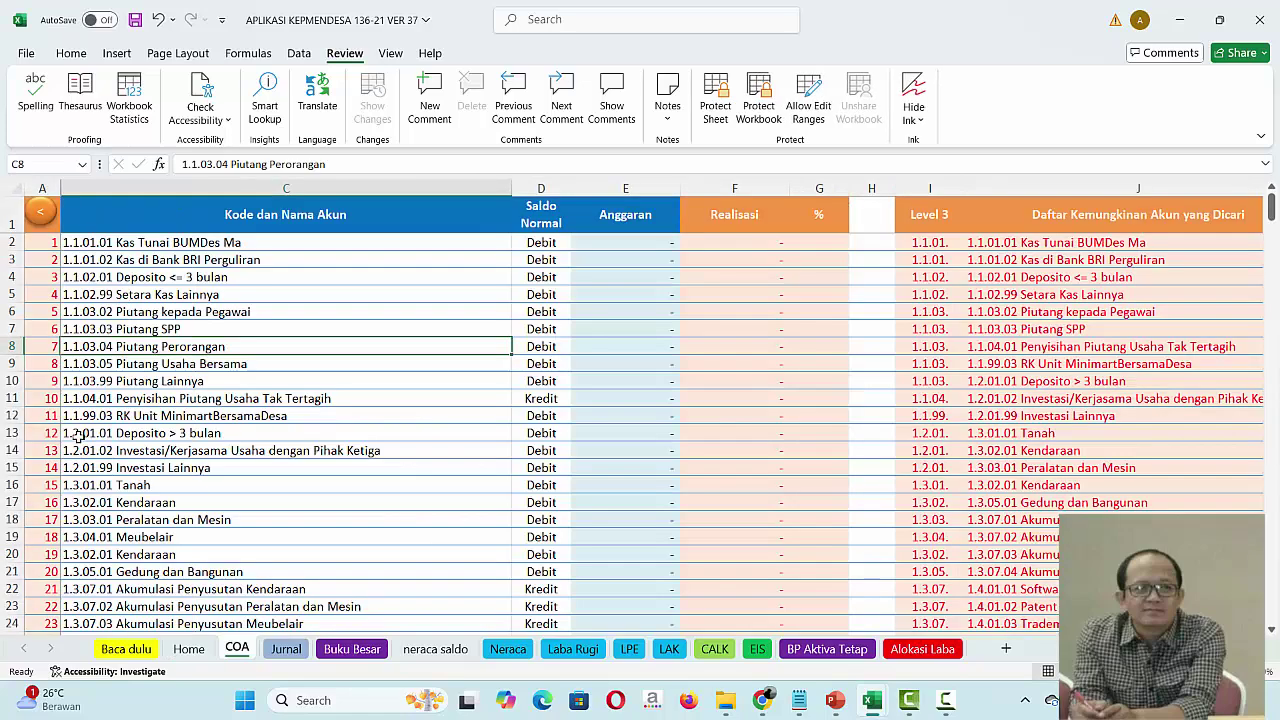
{"action": "left_click", "coordinate": [46, 222]}
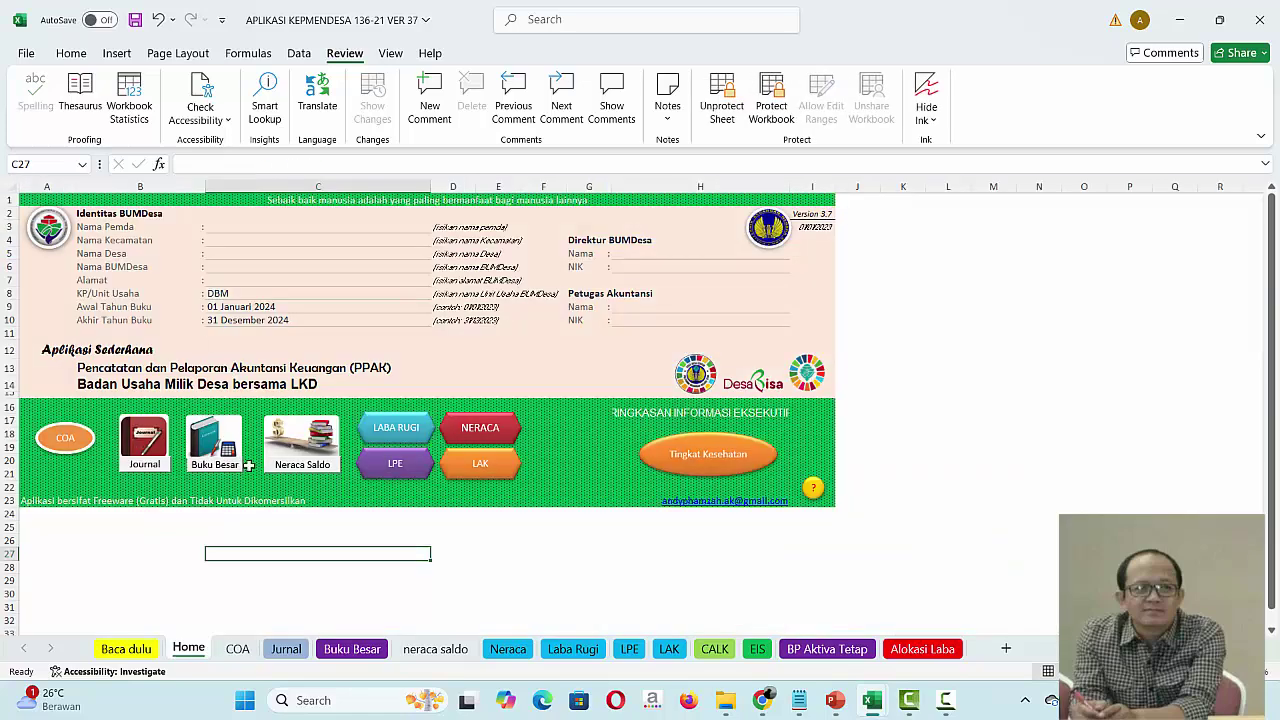
Step: View the Neraca Saldo report and the list of selectable accounts in the Buku Besar ledger
{"action": "left_click", "coordinate": [307, 440]}
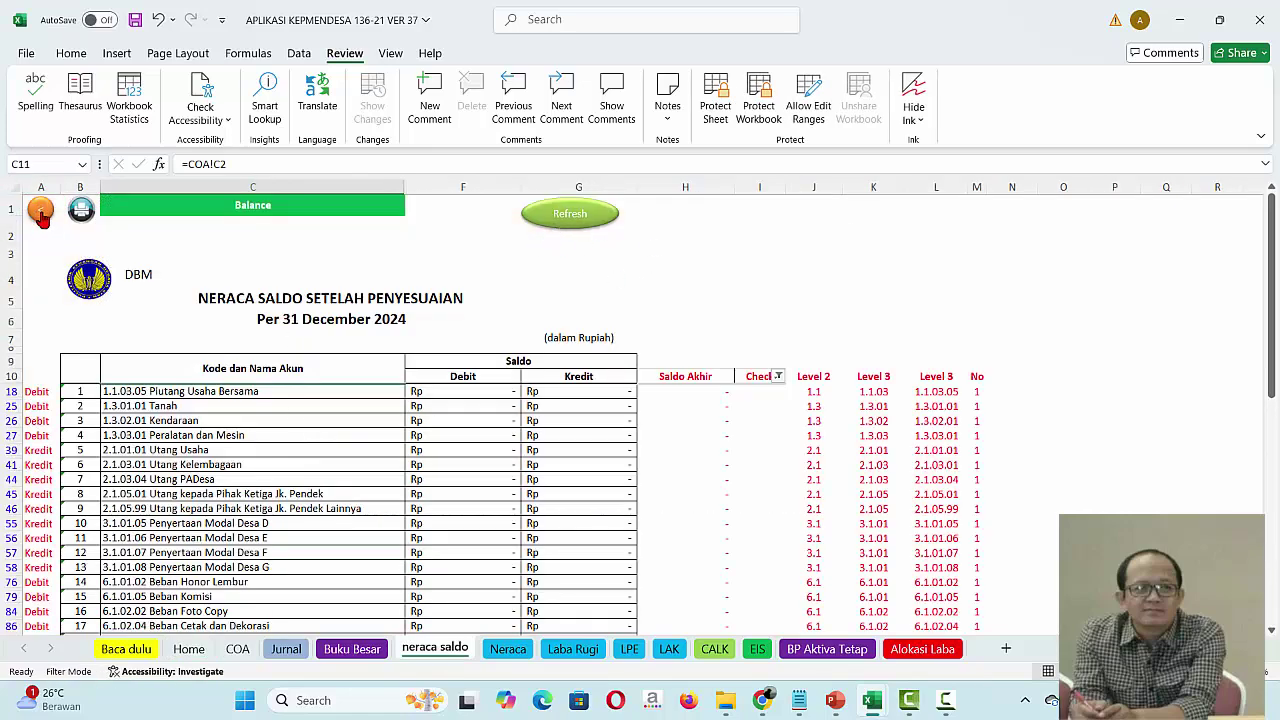
{"action": "left_click", "coordinate": [40, 212]}
{"action": "left_click", "coordinate": [224, 460]}
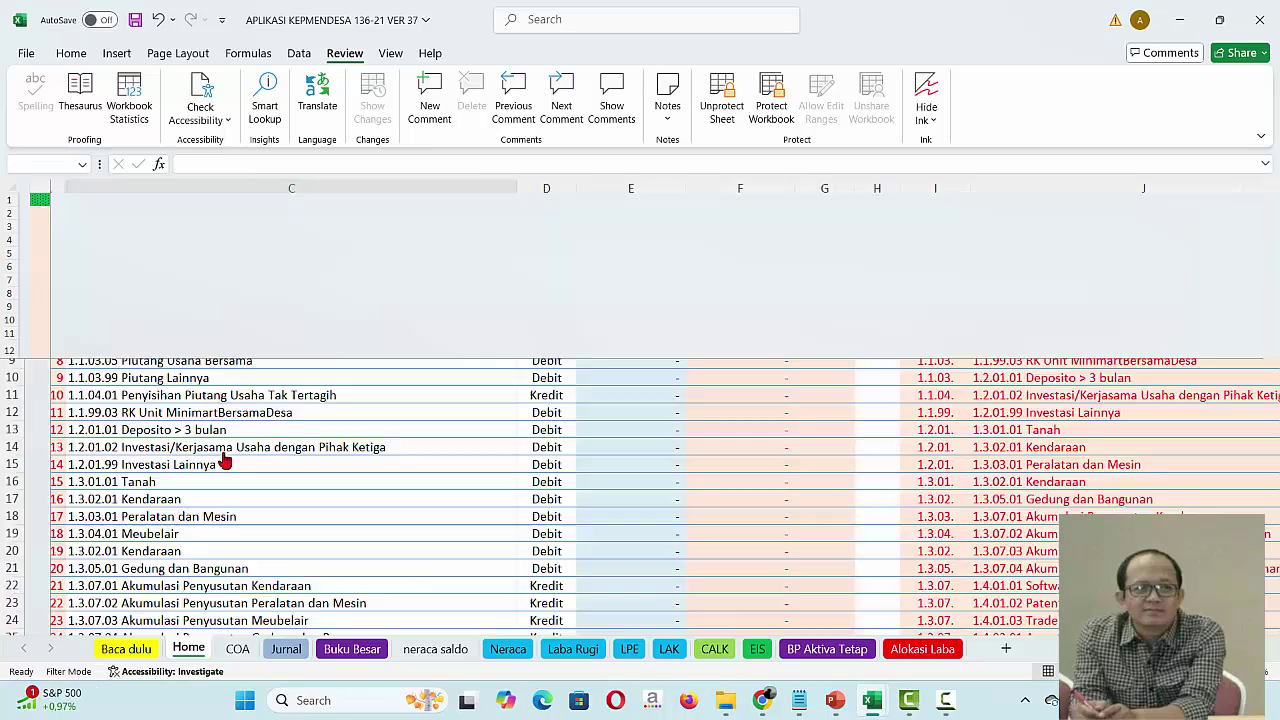
{"action": "left_click", "coordinate": [663, 206]}
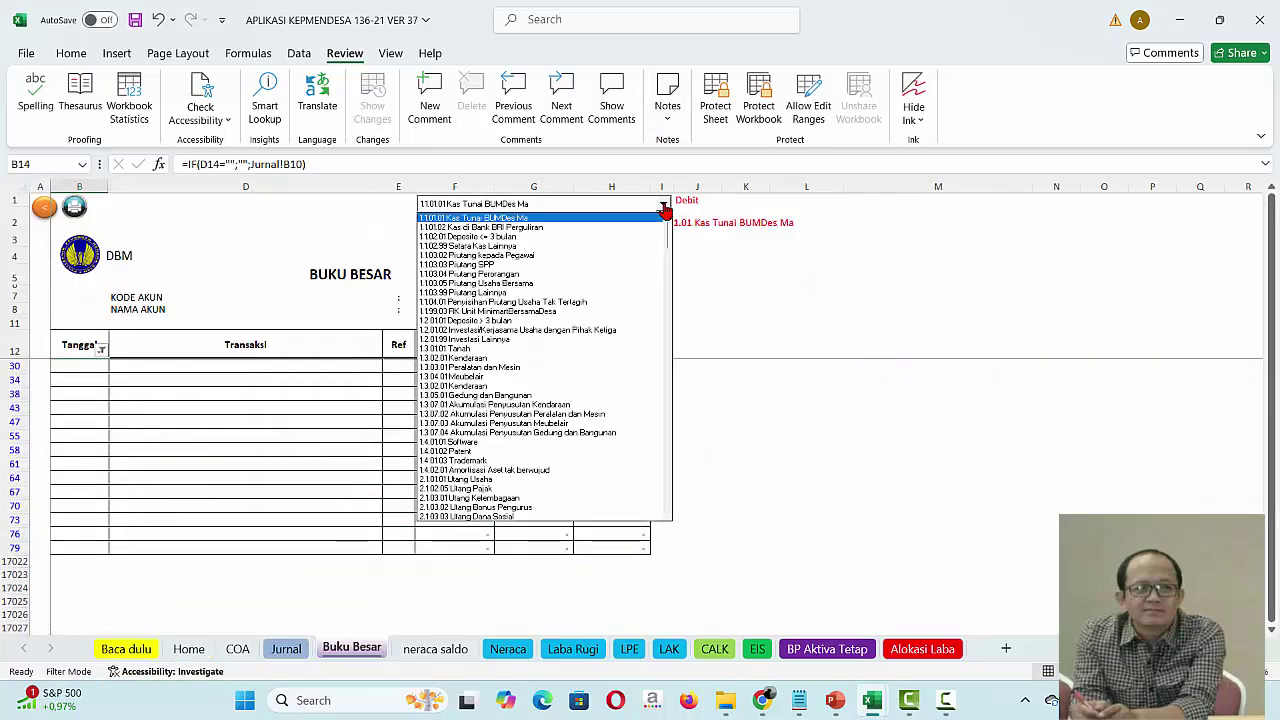
{"action": "left_click", "coordinate": [664, 206]}
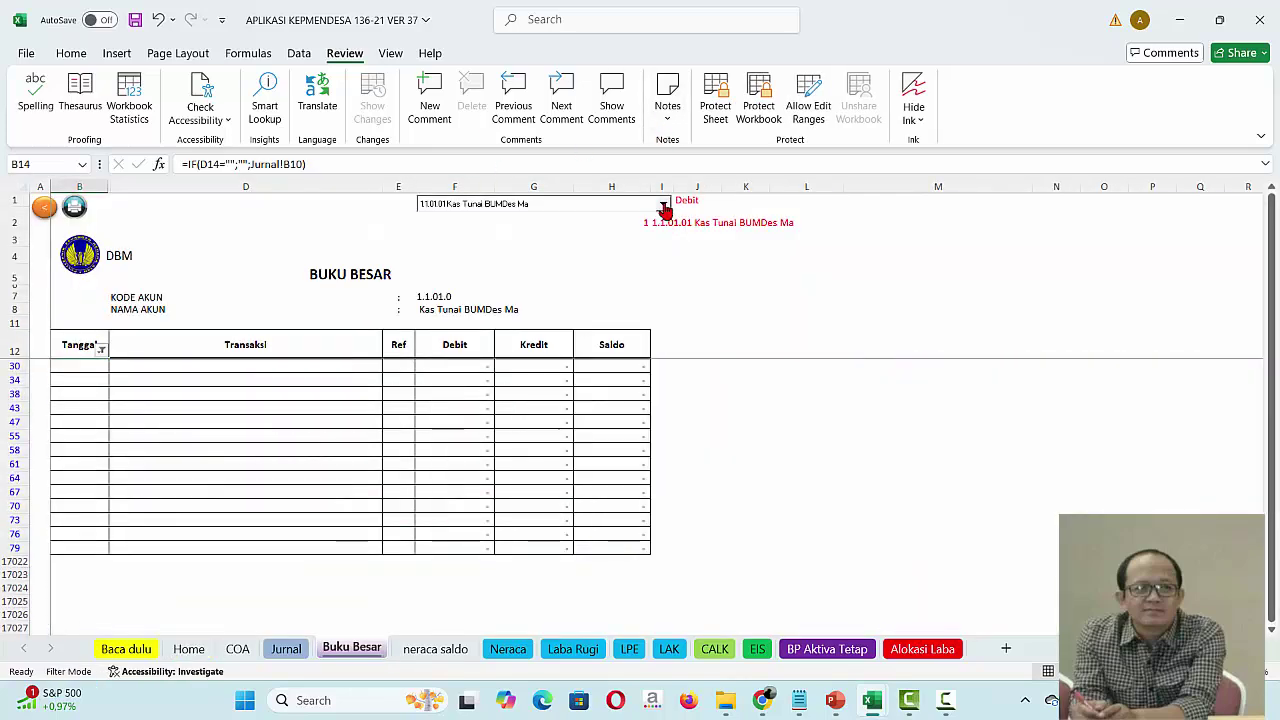
Step: Read the Baca dulu guide from the initial setup steps through the journal entry rules to the closing notes
{"action": "left_click", "coordinate": [128, 650]}
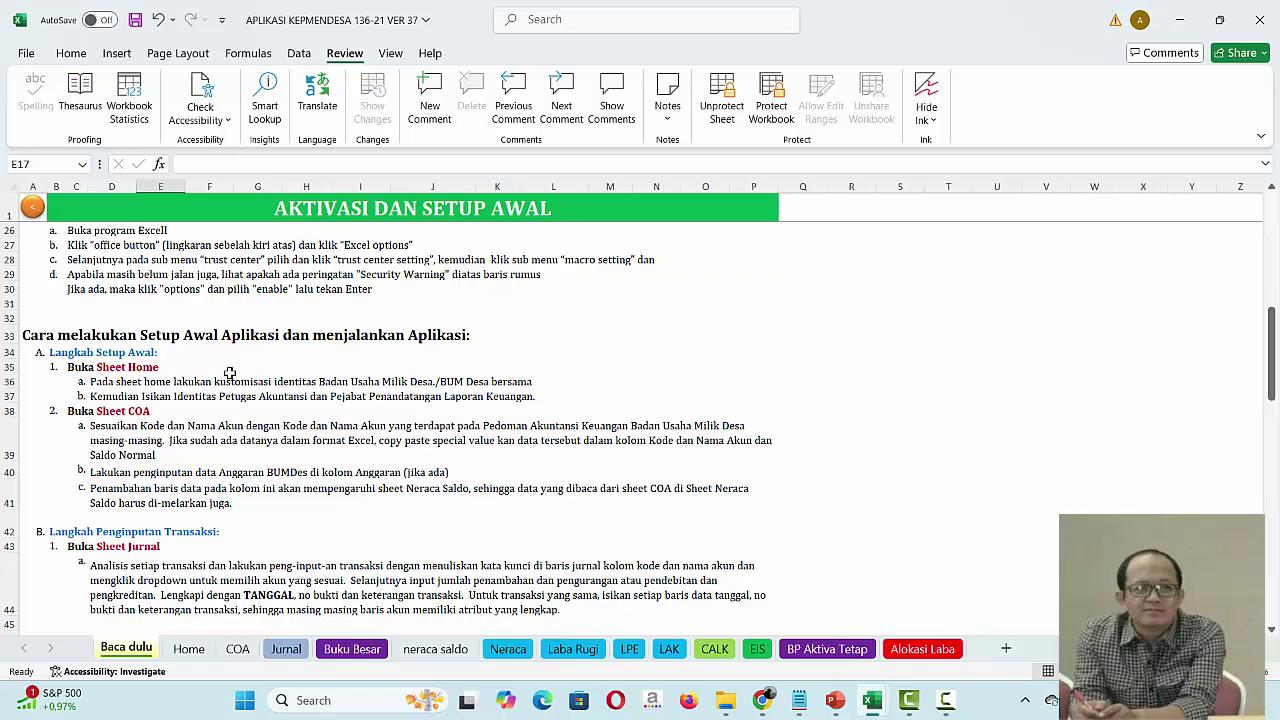
{"action": "left_click", "coordinate": [340, 470]}
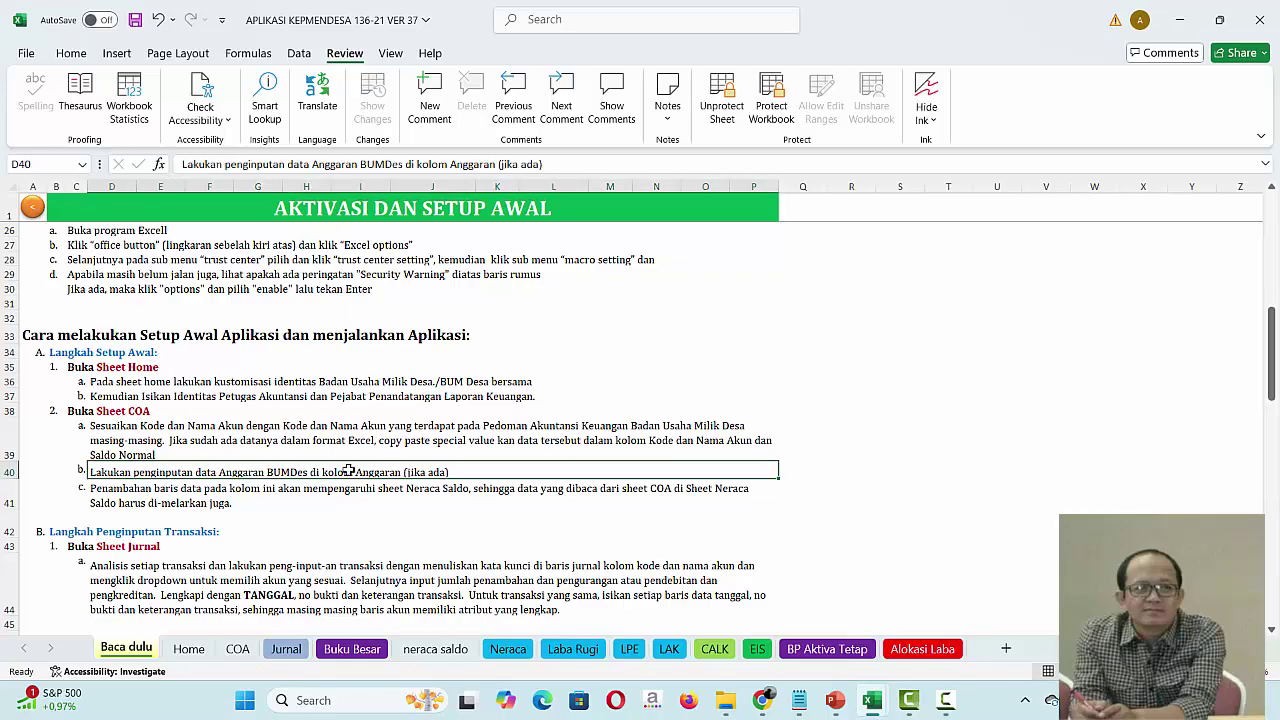
{"action": "key", "text": "Down"}
{"action": "key", "text": "Down"}
{"action": "key", "text": "Down"}
{"action": "key", "text": "Down"}
{"action": "key", "text": "Down"}
{"action": "key", "text": "Down"}
{"action": "key", "text": "Down"}
{"action": "key", "text": "Down"}
{"action": "key", "text": "Down"}
{"action": "key", "text": "Down"}
{"action": "key", "text": "Down"}
{"action": "key", "text": "Down"}
{"action": "key", "text": "Down"}
{"action": "key", "text": "Down"}
{"action": "key", "text": "Down"}
{"action": "key", "text": "Down"}
{"action": "key", "text": "Down"}
{"action": "key", "text": "Down"}
{"action": "key", "text": "Down"}
{"action": "key", "text": "Down"}
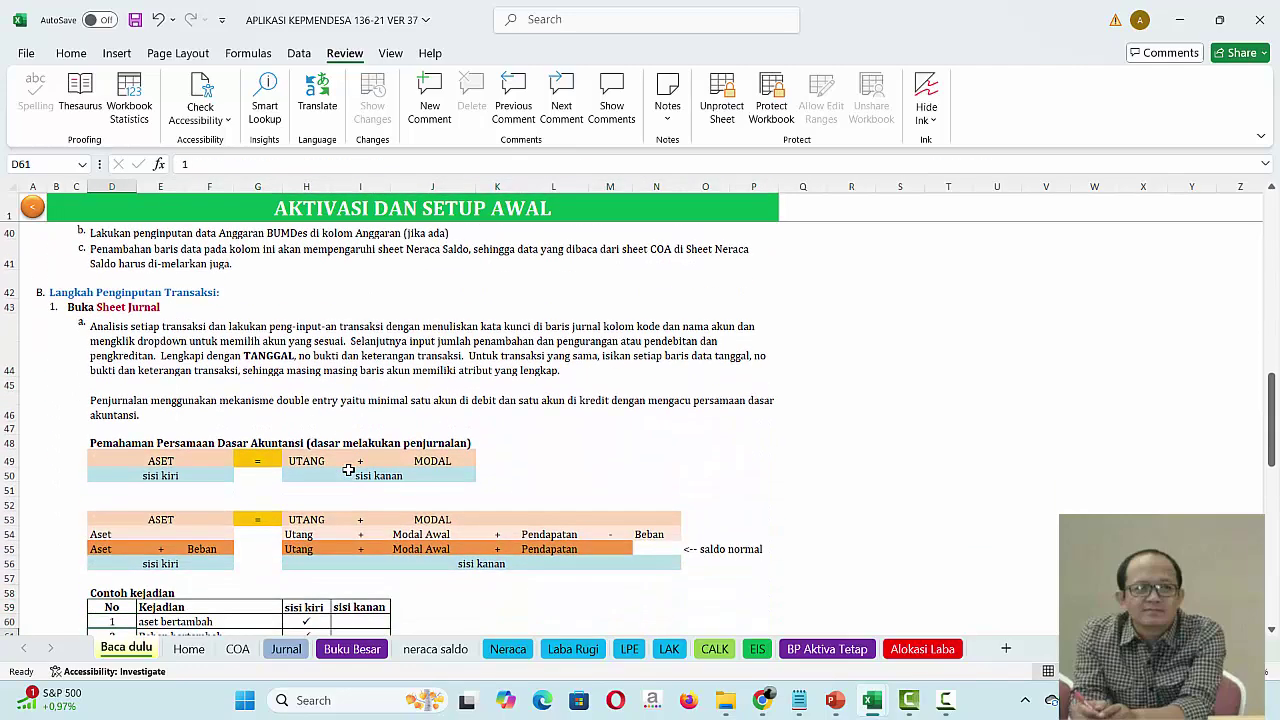
{"action": "key", "text": "Down"}
{"action": "key", "text": "Down"}
{"action": "key", "text": "Down"}
{"action": "key", "text": "Down"}
{"action": "key", "text": "Down"}
{"action": "key", "text": "Down"}
{"action": "key", "text": "Down"}
{"action": "key", "text": "Down"}
{"action": "key", "text": "Down"}
{"action": "key", "text": "Down"}
{"action": "key", "text": "Down"}
{"action": "key", "text": "Down"}
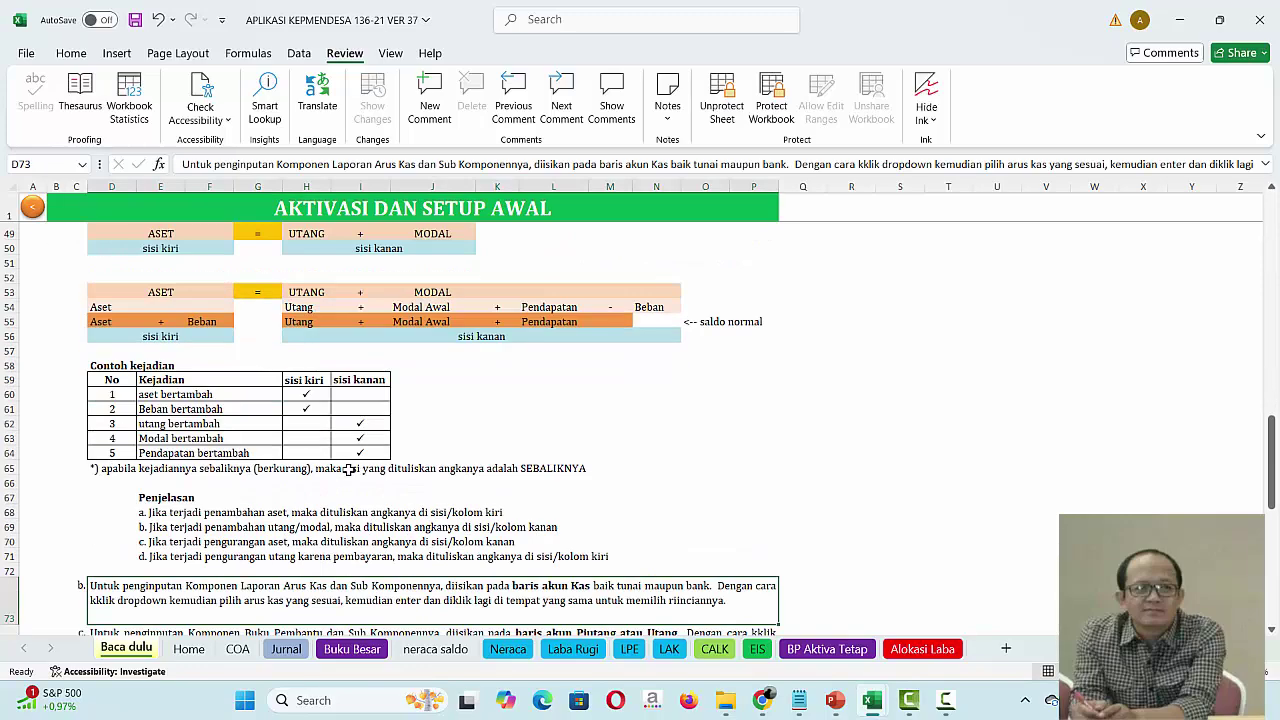
{"action": "key", "text": "Down"}
{"action": "key", "text": "Down"}
{"action": "key", "text": "Down"}
{"action": "key", "text": "Down"}
{"action": "key", "text": "Down"}
{"action": "key", "text": "Down"}
{"action": "key", "text": "Down"}
{"action": "key", "text": "Down"}
{"action": "key", "text": "Down"}
{"action": "key", "text": "Down"}
{"action": "key", "text": "Down"}
{"action": "key", "text": "Down"}
{"action": "key", "text": "Down"}
{"action": "key", "text": "Down"}
{"action": "key", "text": "Down"}
{"action": "key", "text": "Down"}
{"action": "key", "text": "Down"}
{"action": "key", "text": "Down"}
{"action": "key", "text": "Down"}
{"action": "key", "text": "Down"}
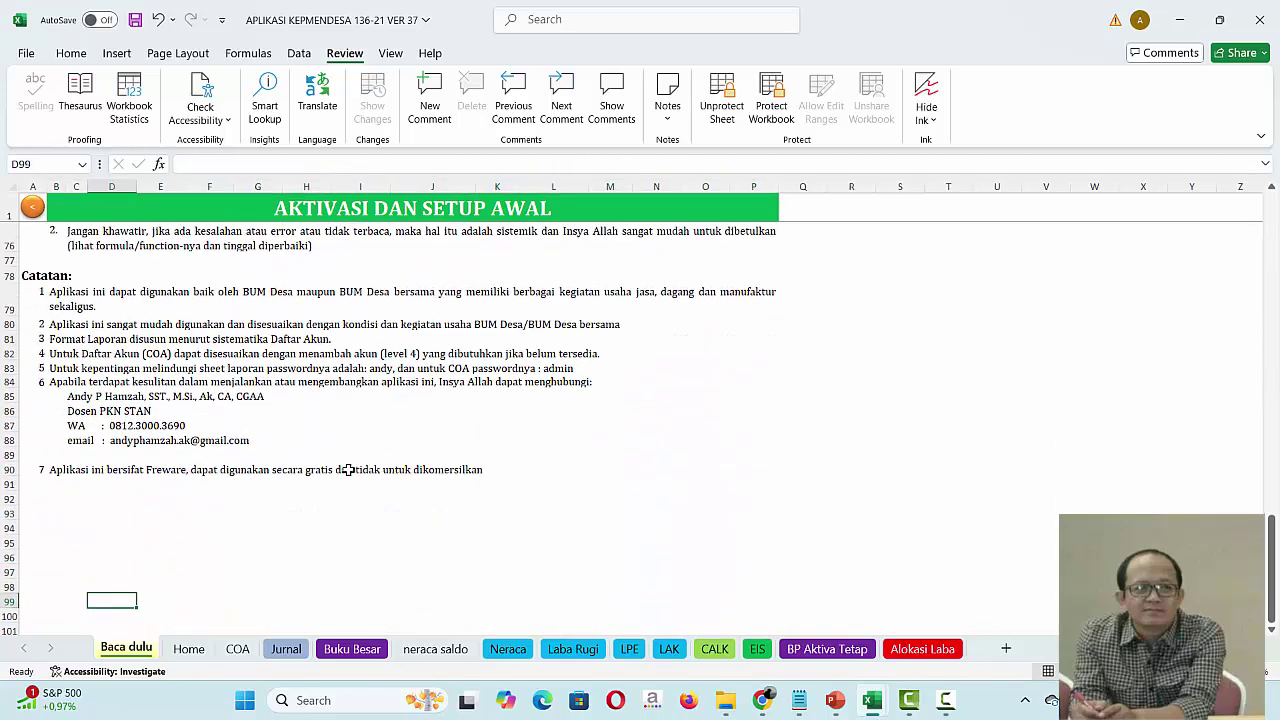
{"action": "key", "text": "Down"}
{"action": "key", "text": "Down"}
{"action": "key", "text": "Down"}
{"action": "key", "text": "Down"}
{"action": "key", "text": "Down"}
{"action": "key", "text": "Down"}
{"action": "key", "text": "Down"}
{"action": "key", "text": "Down"}
Step: Go back up through the Baca dulu guide to its button activation instructions and return to the Home sheet
{"action": "key", "text": "Up"}
{"action": "key", "text": "Up"}
{"action": "key", "text": "Up"}
{"action": "key", "text": "Up"}
{"action": "key", "text": "Up"}
{"action": "key", "text": "Up"}
{"action": "key", "text": "Up"}
{"action": "key", "text": "Up"}
{"action": "key", "text": "Up"}
{"action": "key", "text": "Up"}
{"action": "key", "text": "Up"}
{"action": "key", "text": "Up"}
{"action": "key", "text": "Up"}
{"action": "key", "text": "Up"}
{"action": "key", "text": "Up"}
{"action": "key", "text": "Up"}
{"action": "key", "text": "Up"}
{"action": "key", "text": "Up"}
{"action": "key", "text": "Up"}
{"action": "key", "text": "Up"}
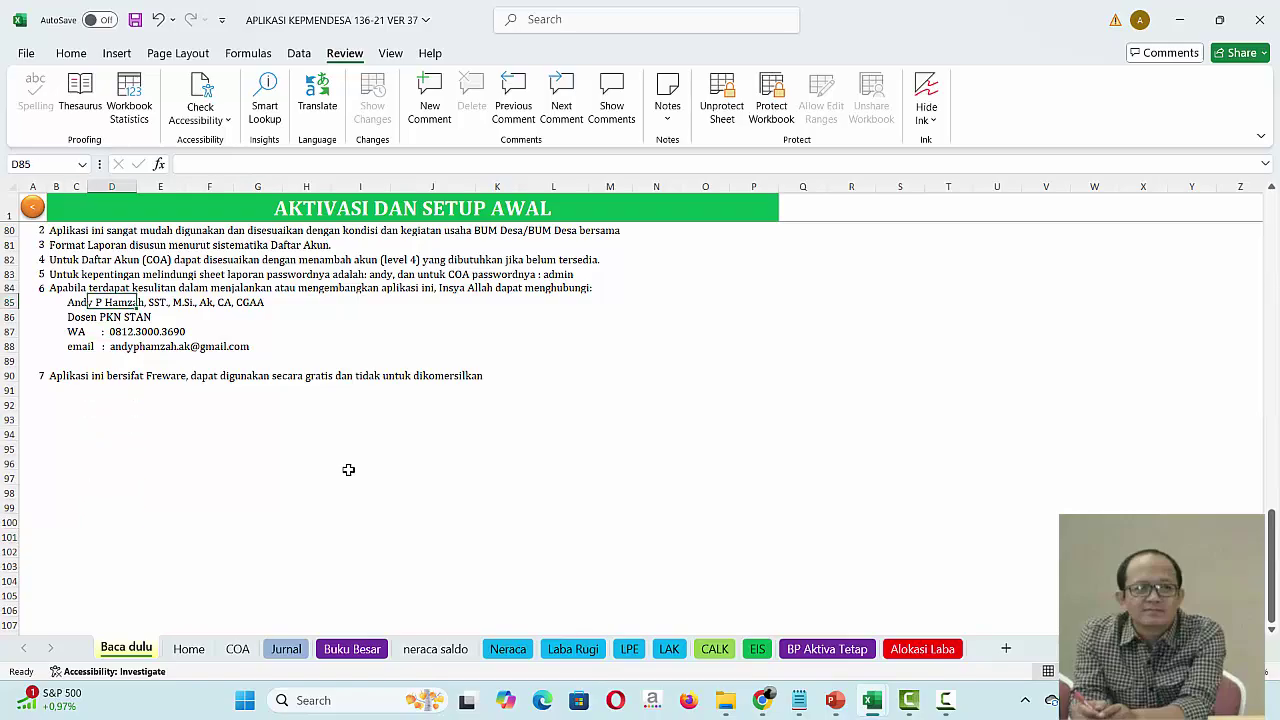
{"action": "key", "text": "Up"}
{"action": "key", "text": "Up"}
{"action": "key", "text": "Up"}
{"action": "key", "text": "Up"}
{"action": "key", "text": "Up"}
{"action": "key", "text": "Up"}
{"action": "key", "text": "Up"}
{"action": "key", "text": "Up"}
{"action": "key", "text": "Up"}
{"action": "key", "text": "Up"}
{"action": "key", "text": "Up"}
{"action": "key", "text": "Up"}
{"action": "key", "text": "Up"}
{"action": "key", "text": "Up"}
{"action": "key", "text": "Up"}
{"action": "key", "text": "Up"}
{"action": "key", "text": "Up"}
{"action": "key", "text": "Up"}
{"action": "key", "text": "Up"}
{"action": "key", "text": "Up"}
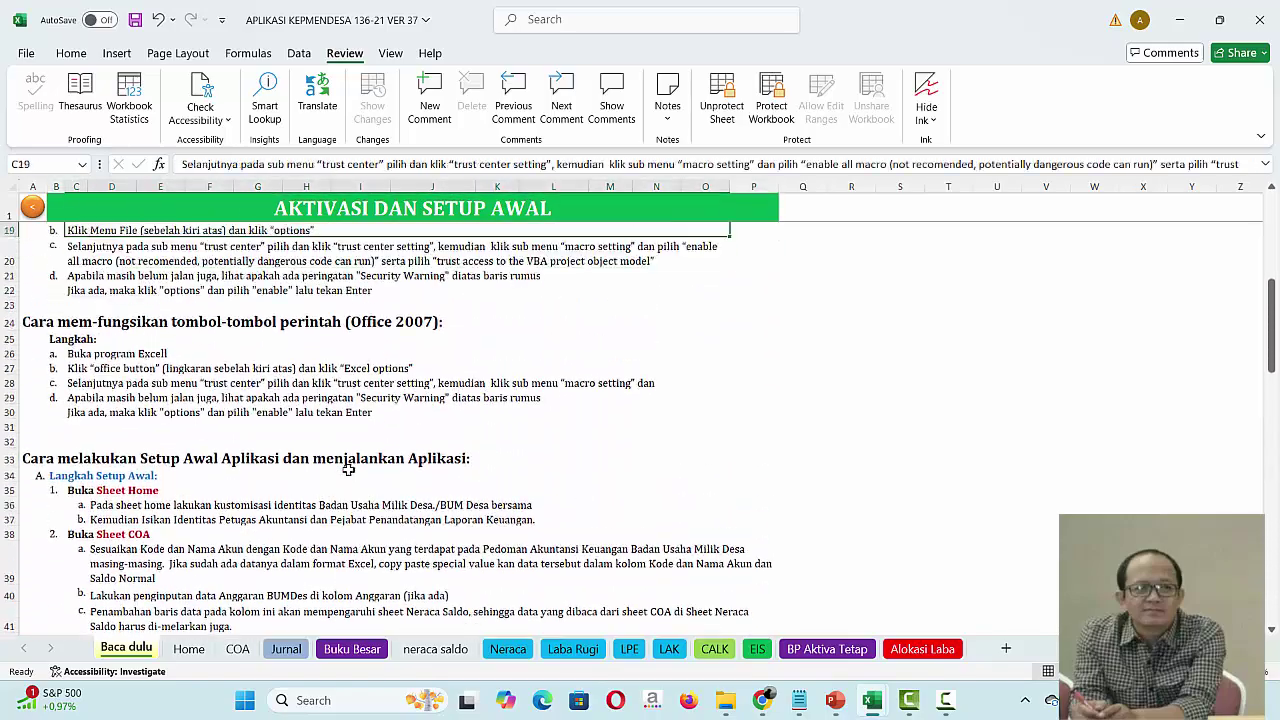
{"action": "key", "text": "Up"}
{"action": "key", "text": "Up"}
{"action": "key", "text": "Up"}
{"action": "key", "text": "Up"}
{"action": "key", "text": "Up"}
{"action": "key", "text": "Up"}
{"action": "key", "text": "Up"}
{"action": "key", "text": "Up"}
{"action": "key", "text": "Up"}
{"action": "key", "text": "Up"}
{"action": "key", "text": "Up"}
{"action": "key", "text": "Up"}
{"action": "key", "text": "Up"}
{"action": "key", "text": "Up"}
{"action": "key", "text": "Up"}
{"action": "key", "text": "Up"}
{"action": "key", "text": "Up"}
{"action": "key", "text": "Up"}
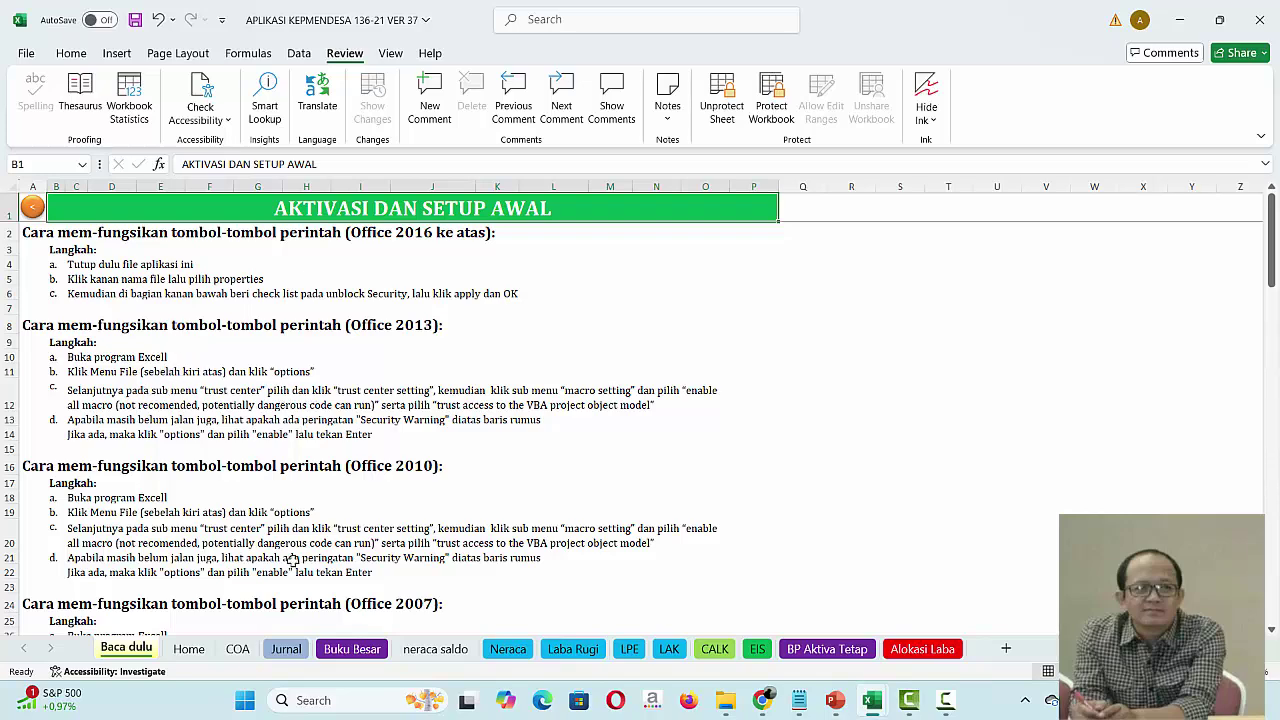
{"action": "left_click", "coordinate": [34, 210]}
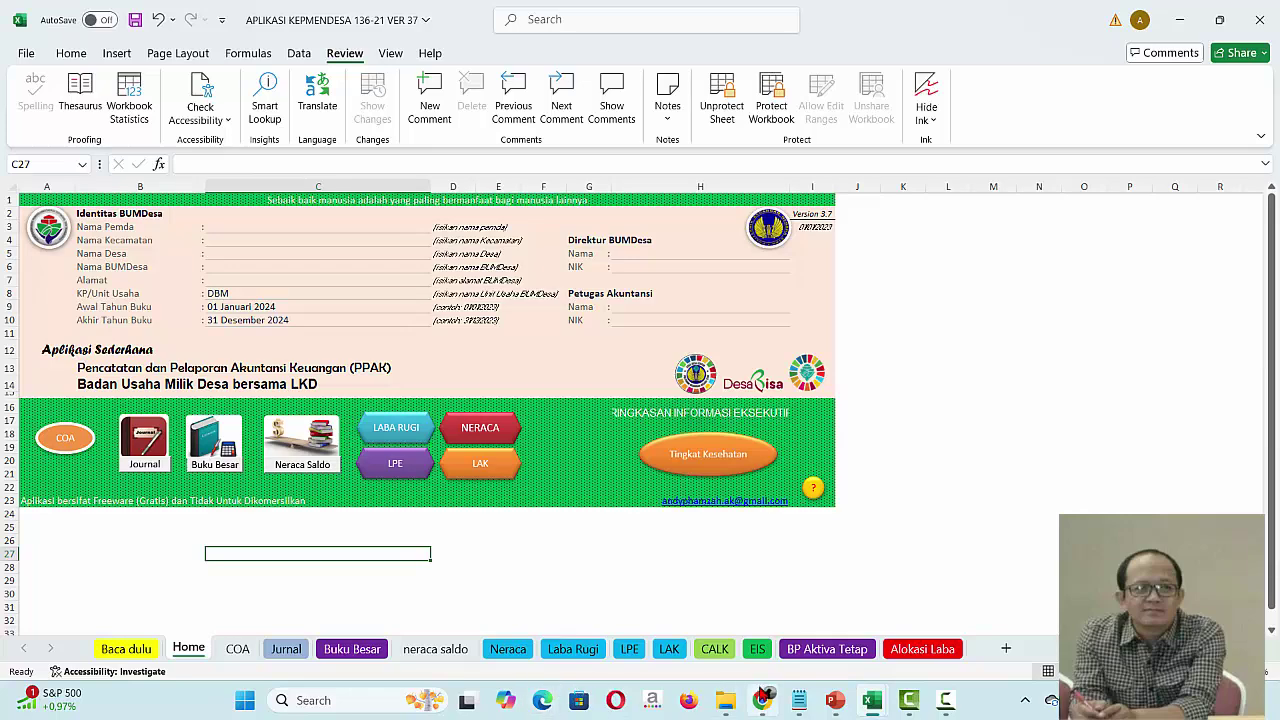
Step: Check the properties of the APLIKASI KEPMENDESA 136-21 VER 37 file in File Explorer and return to its open workbook
{"action": "left_click", "coordinate": [727, 703]}
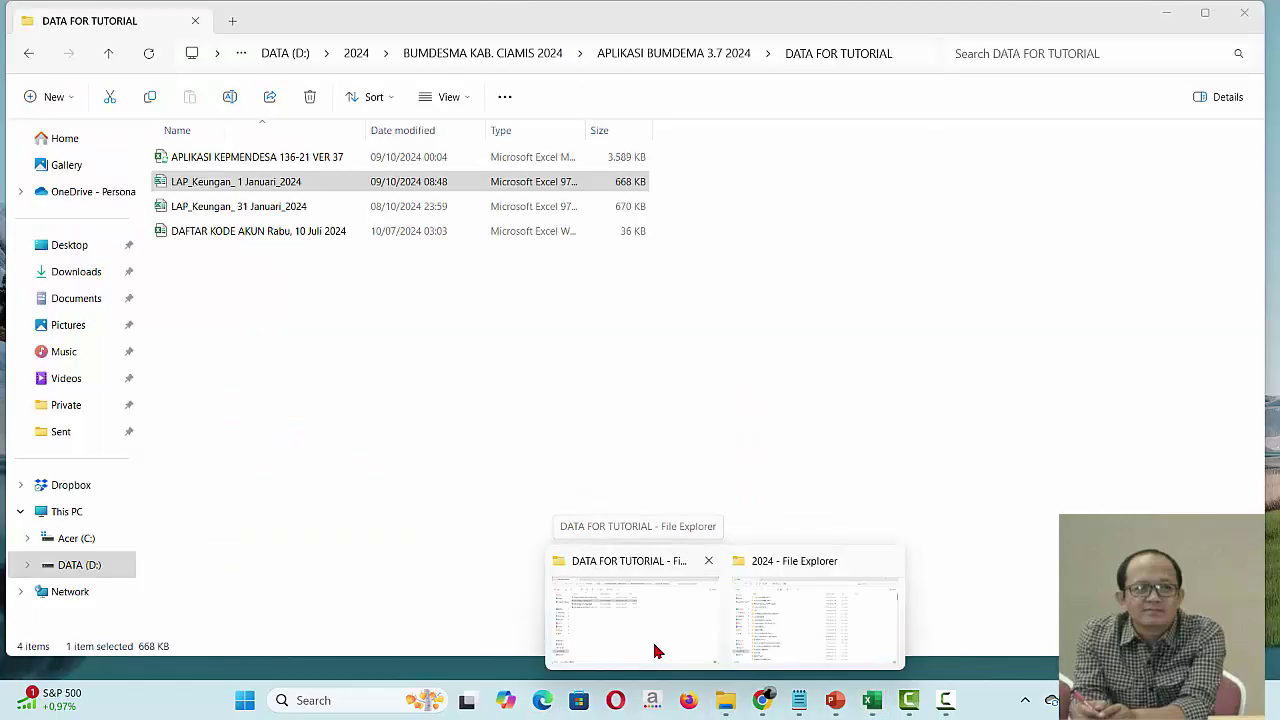
{"action": "left_click", "coordinate": [654, 651]}
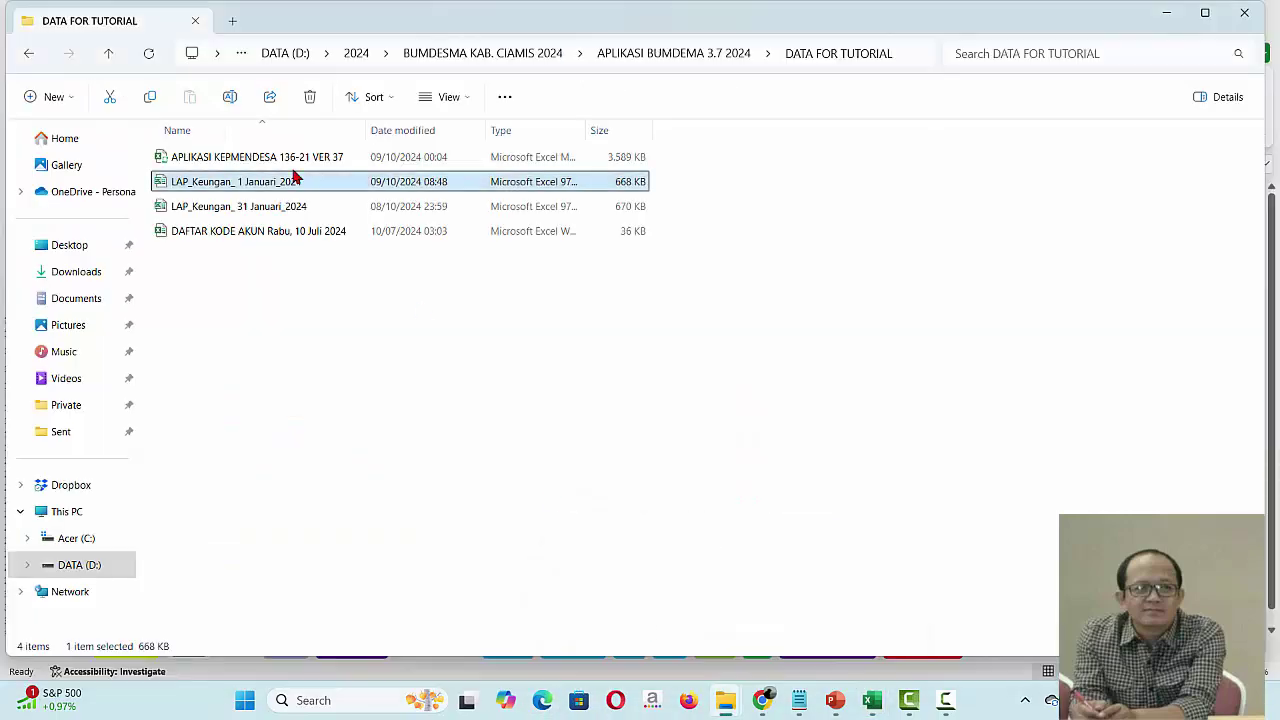
{"action": "left_click", "coordinate": [287, 163]}
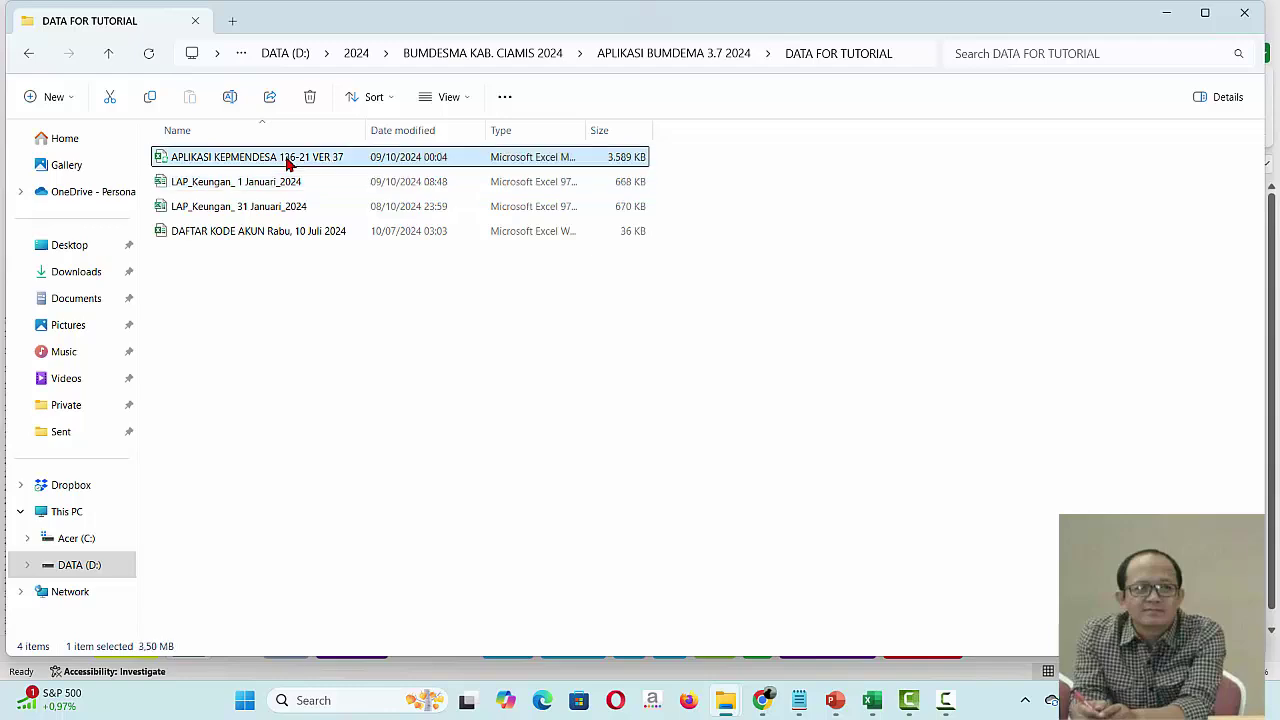
{"action": "right_click", "coordinate": [287, 163]}
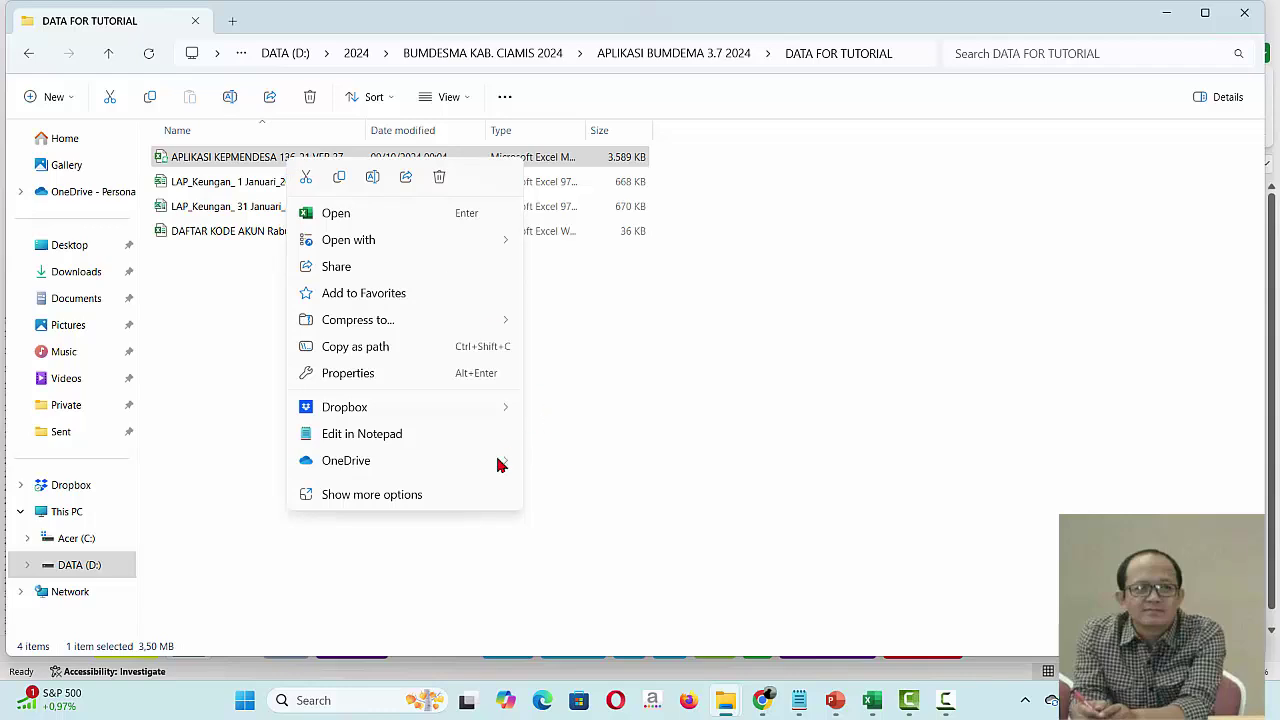
{"action": "left_click", "coordinate": [386, 500]}
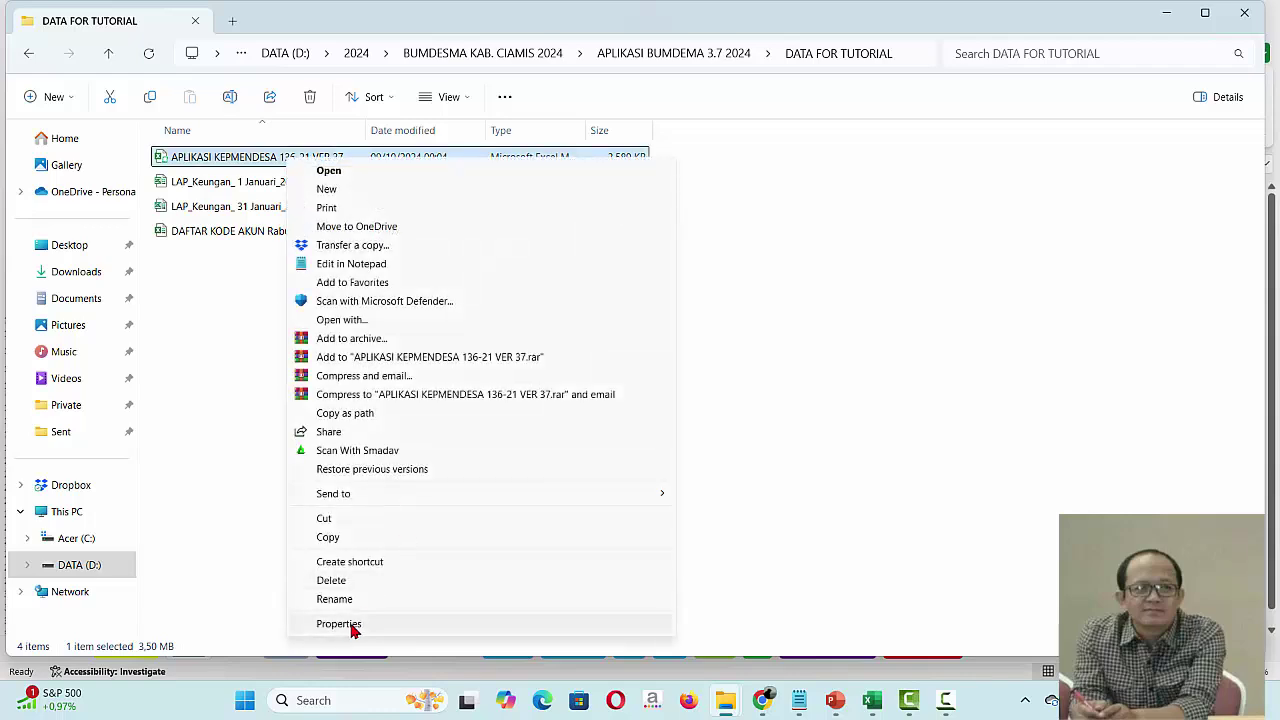
{"action": "left_click", "coordinate": [340, 624]}
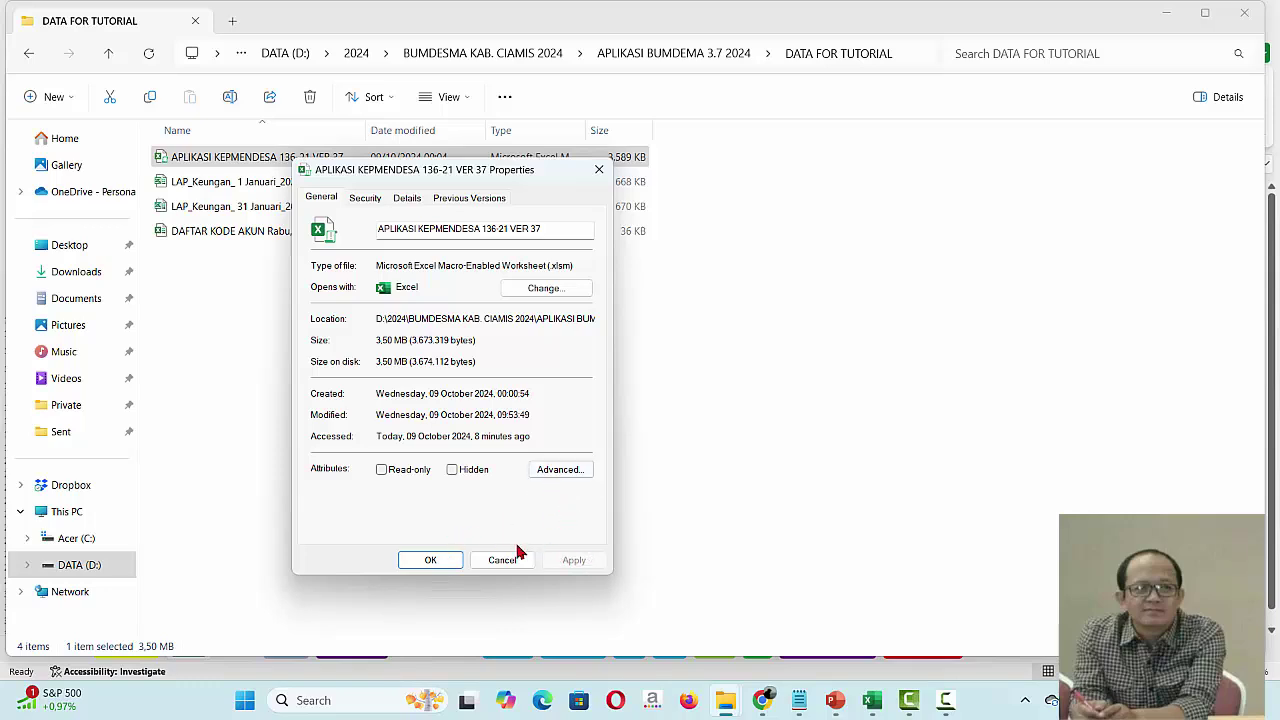
{"action": "left_click", "coordinate": [431, 564]}
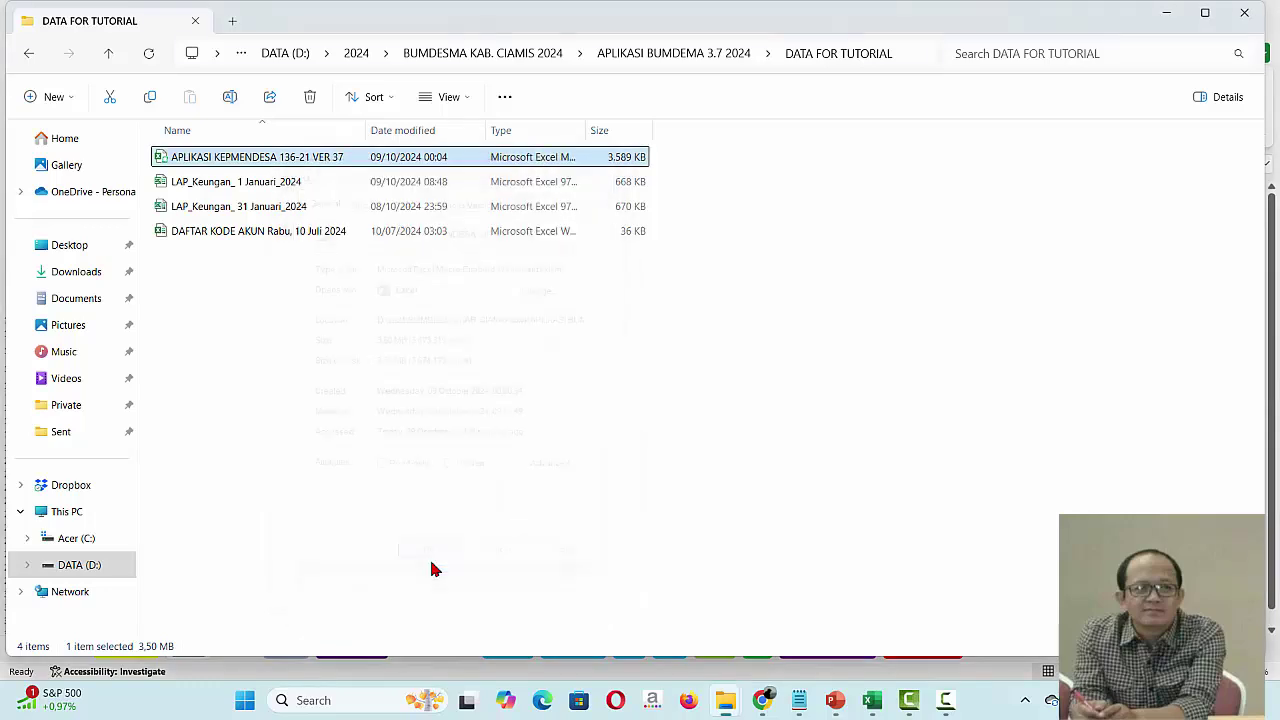
{"action": "mouse_move", "coordinate": [872, 700]}
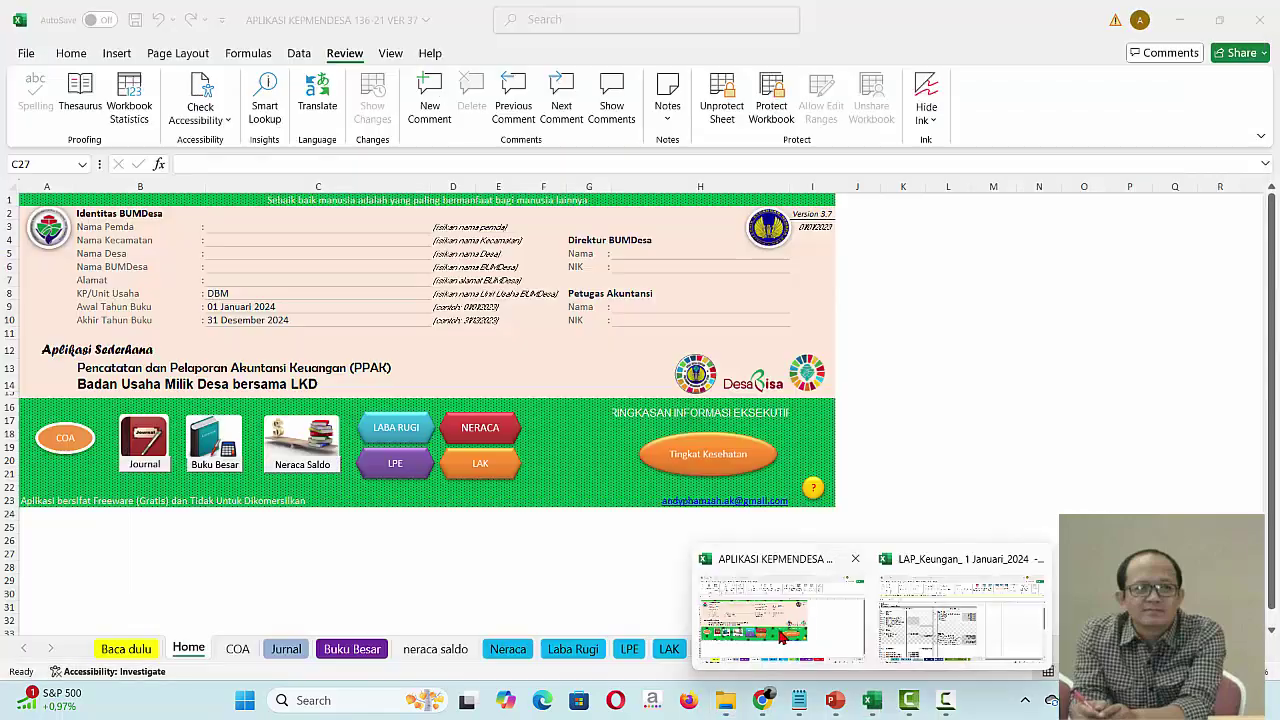
{"action": "left_click", "coordinate": [782, 637]}
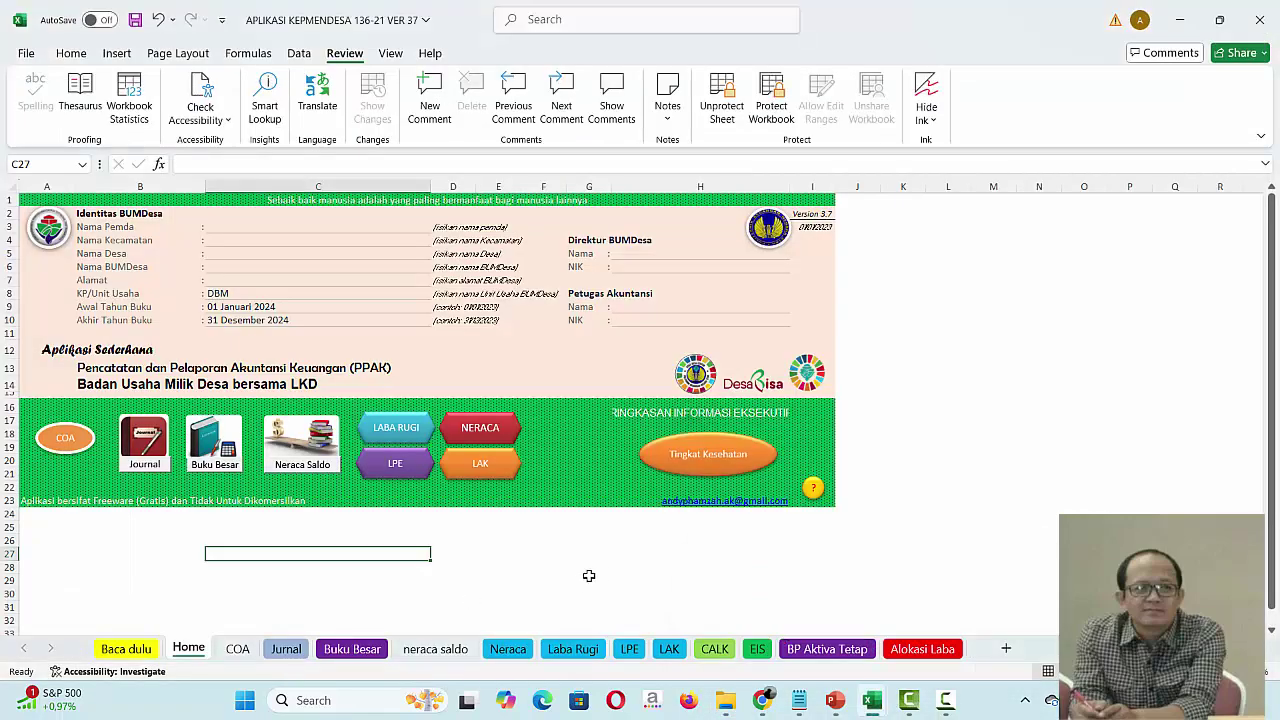
Step: View the Perlakuan Akuntansi slide in PowerPoint and examine the assets and liabilities in the LAP_Keungan_ 1 Januari_2024 workbook's NRC MF Ctak balance sheet
{"action": "left_click", "coordinate": [838, 702]}
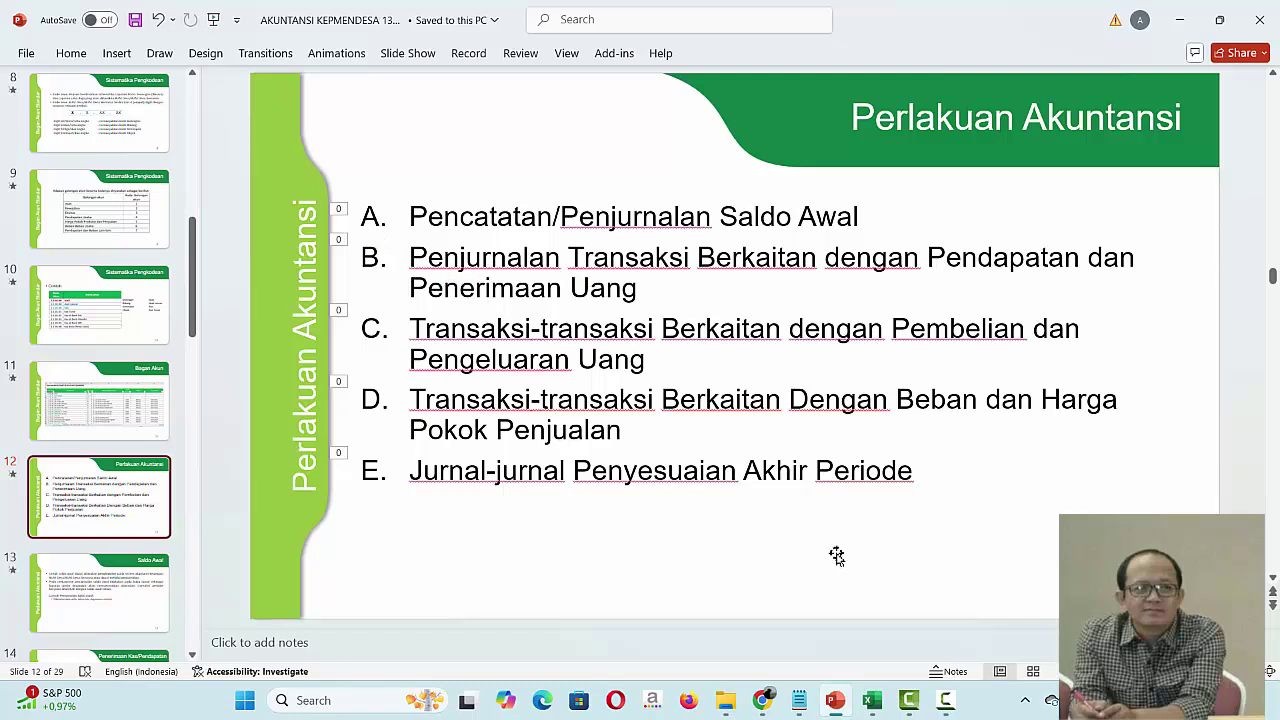
{"action": "mouse_move", "coordinate": [875, 706]}
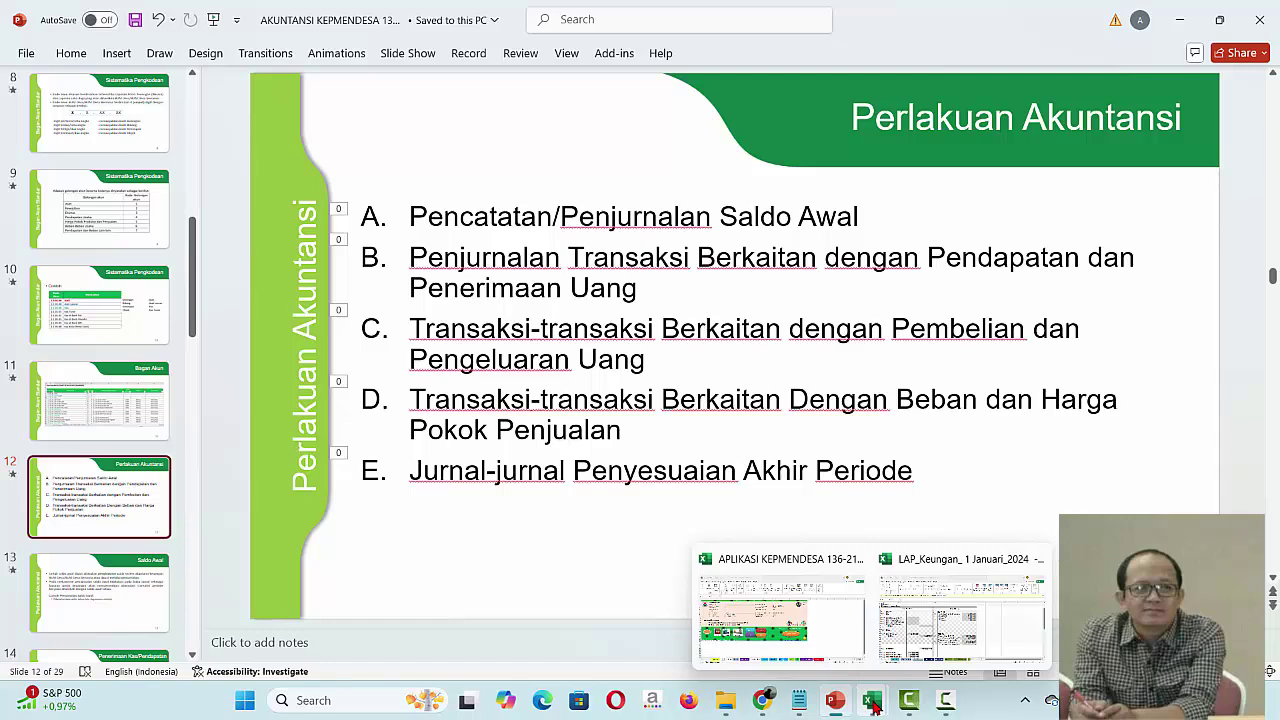
{"action": "left_click", "coordinate": [934, 640]}
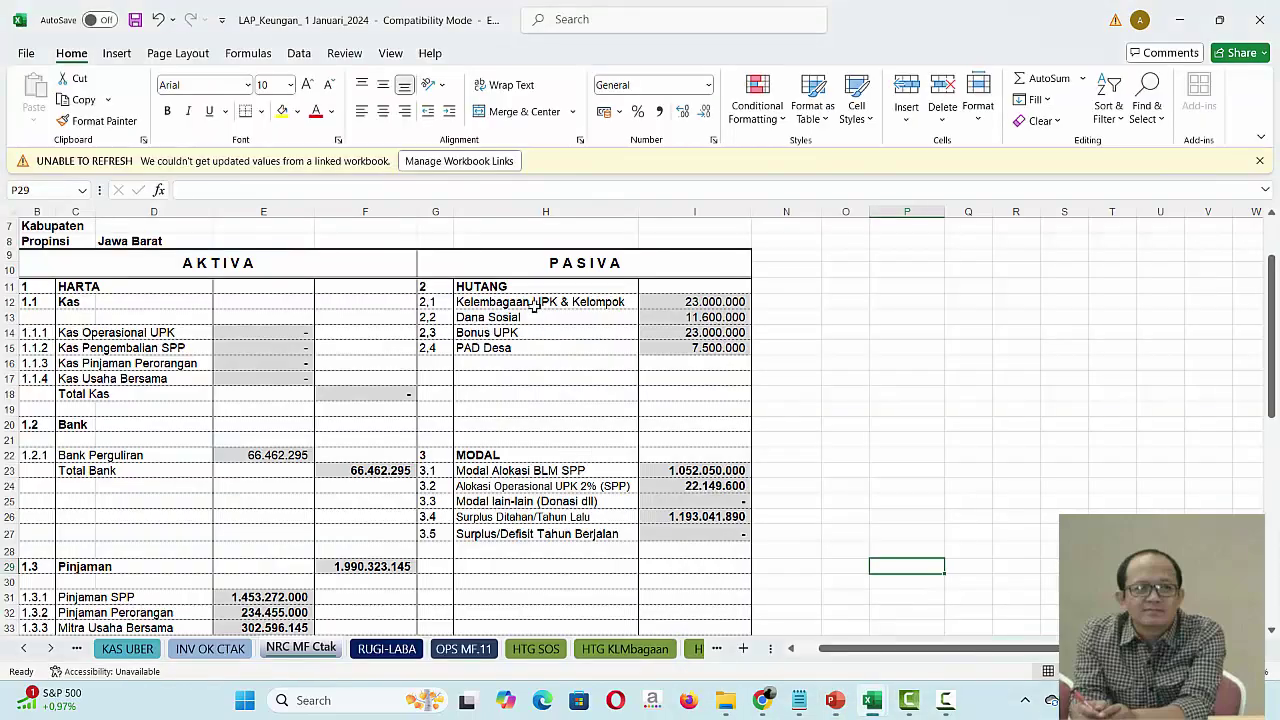
{"action": "left_click", "coordinate": [829, 468]}
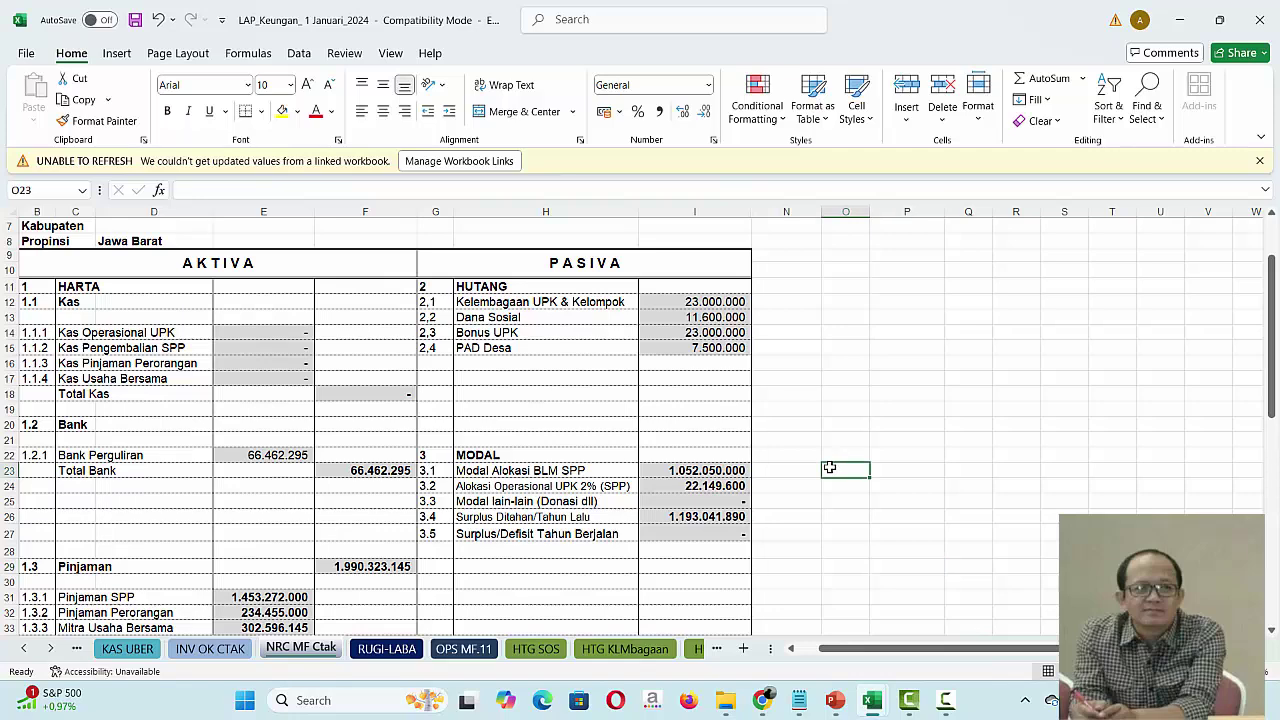
{"action": "key", "text": "Down"}
{"action": "key", "text": "Down"}
{"action": "key", "text": "Down"}
{"action": "key", "text": "Down"}
{"action": "key", "text": "Down"}
{"action": "key", "text": "Down"}
{"action": "key", "text": "Down"}
{"action": "key", "text": "Down"}
{"action": "key", "text": "Down"}
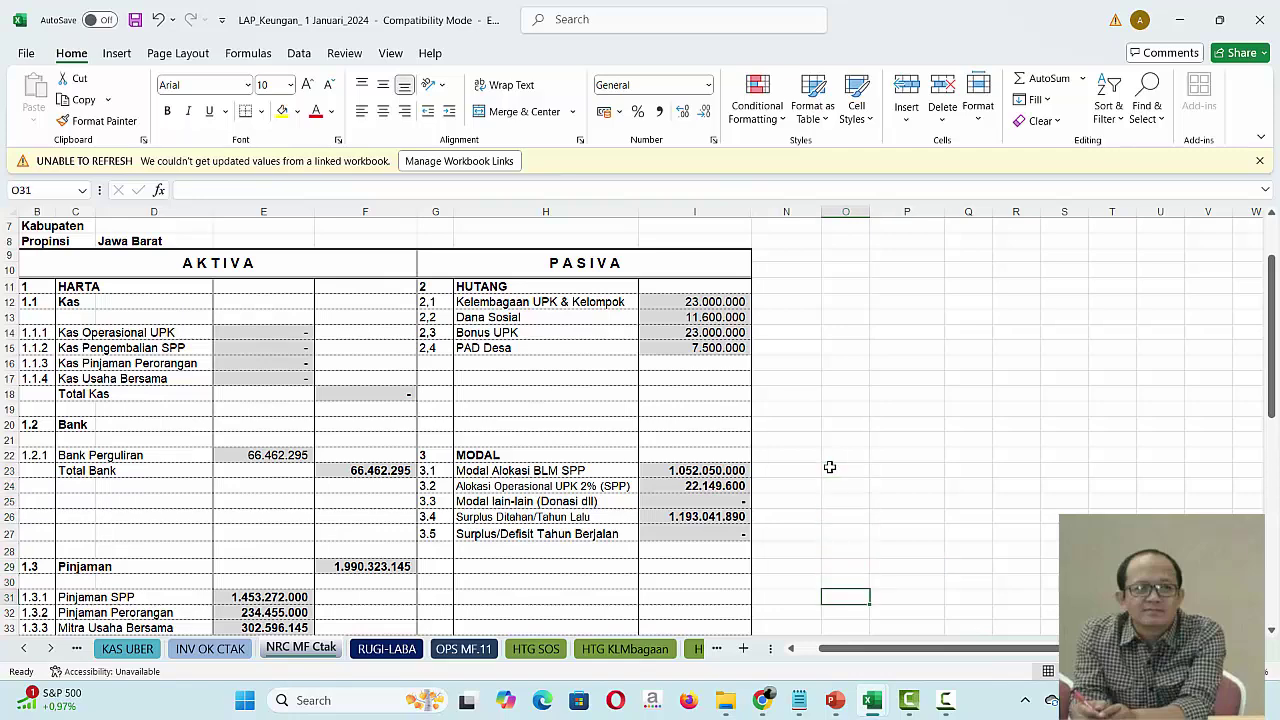
{"action": "key", "text": "Down"}
{"action": "key", "text": "Down"}
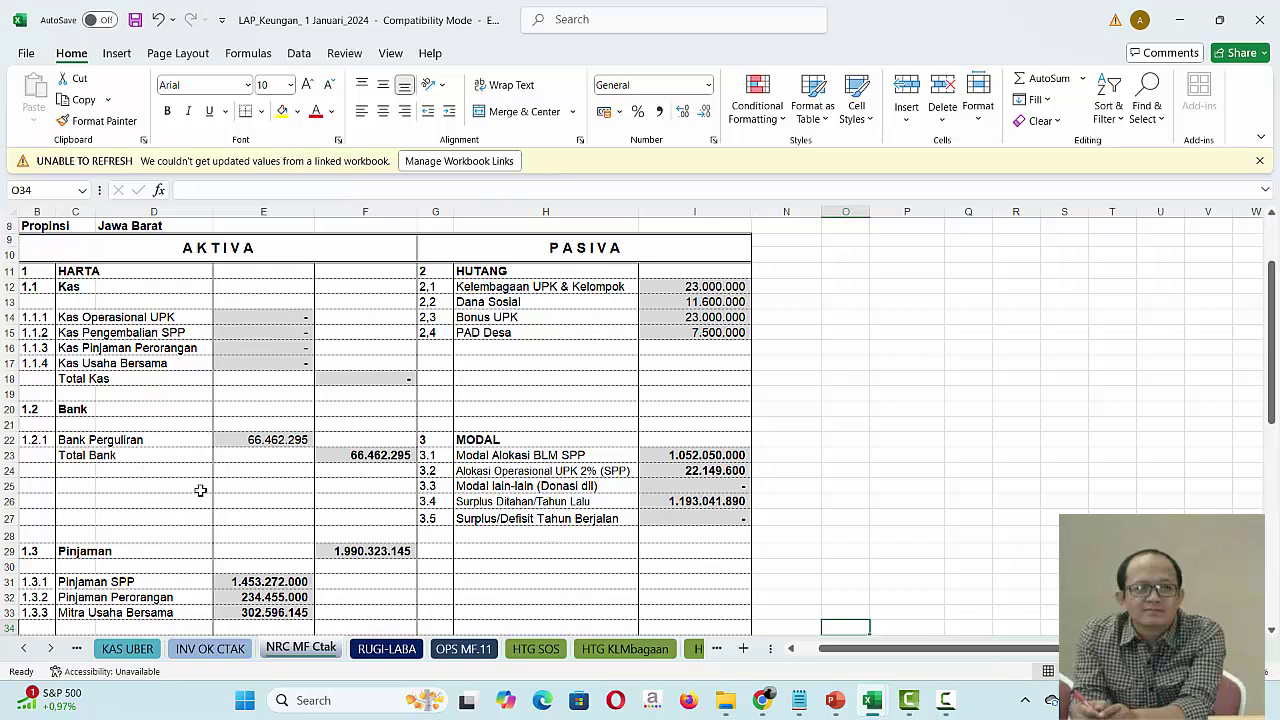
Step: Return to the APLIKASI KEPMENDESA 136-21 VER 37 workbook, check the book year on Home, and open the journal at its first Tanggal cell
{"action": "mouse_move", "coordinate": [872, 704]}
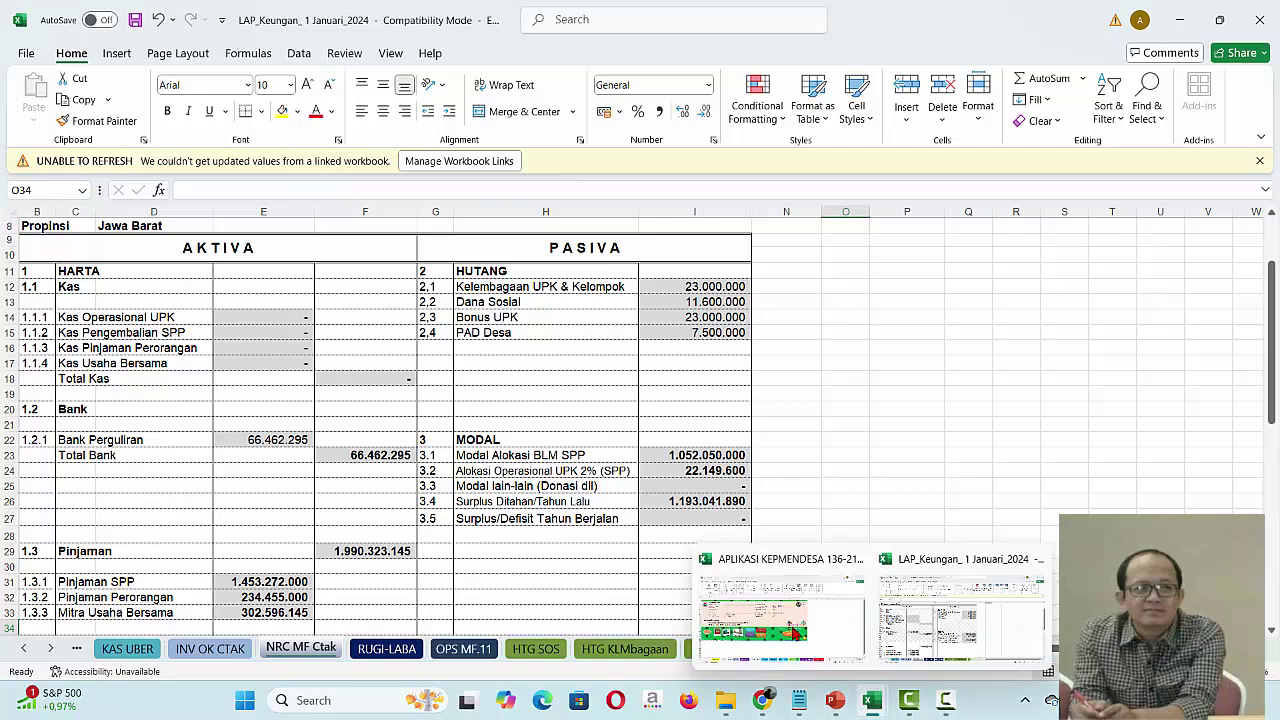
{"action": "left_click", "coordinate": [782, 610]}
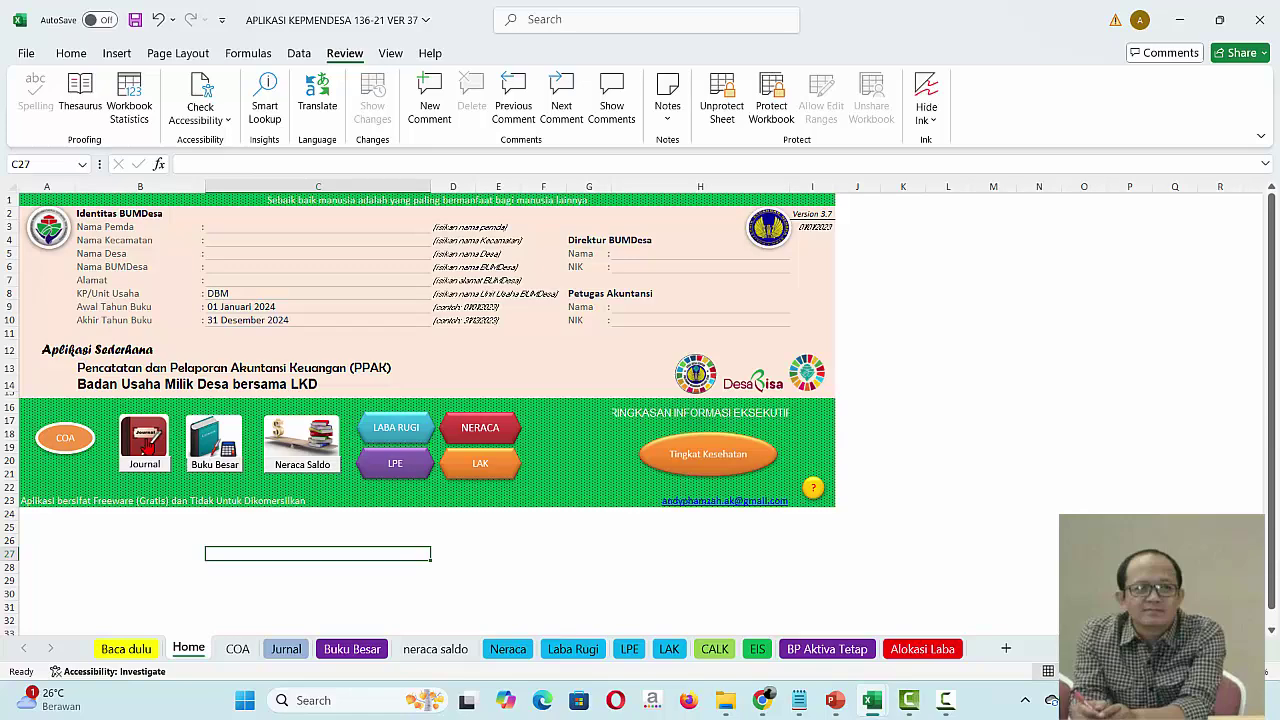
{"action": "left_click", "coordinate": [145, 438]}
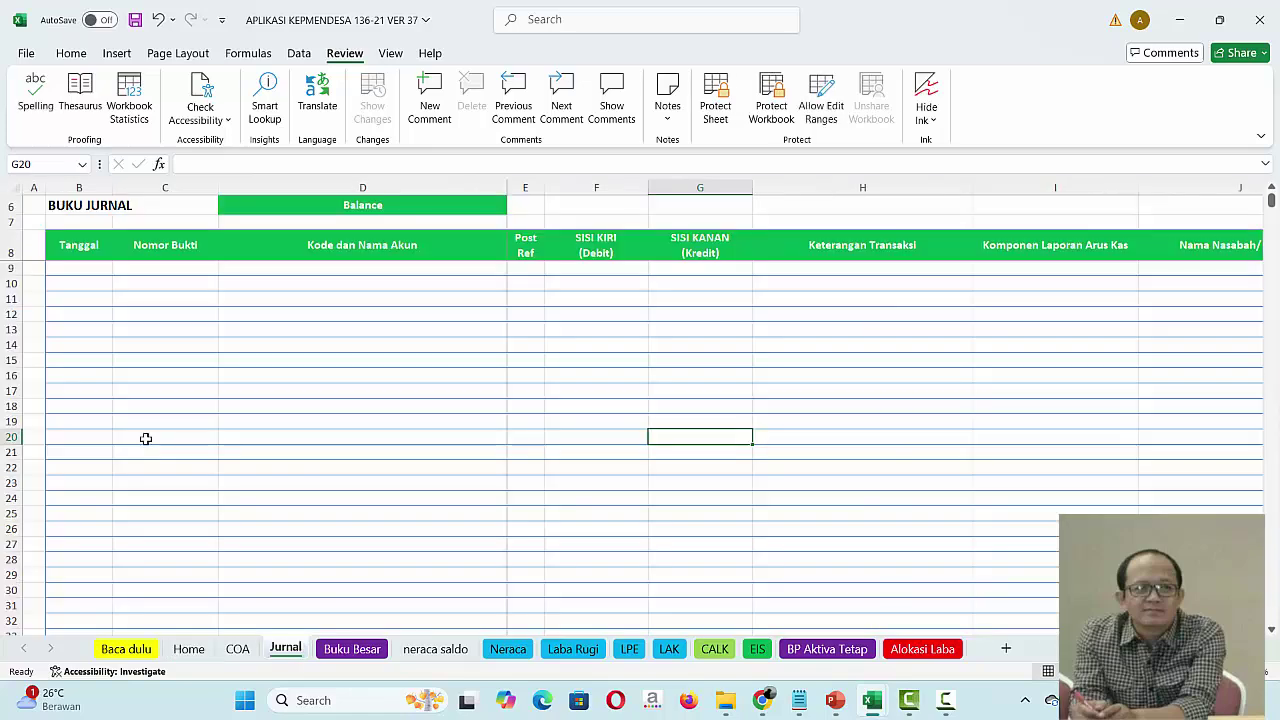
{"action": "left_click", "coordinate": [91, 270]}
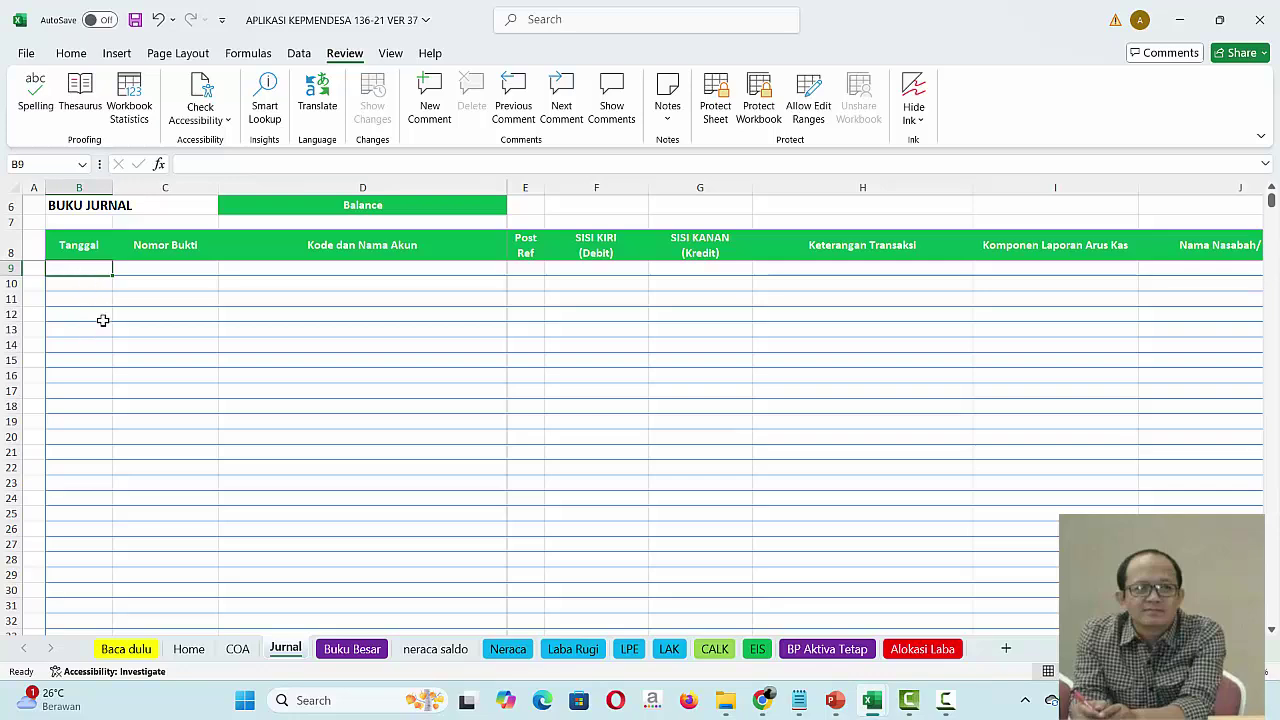
{"action": "left_click", "coordinate": [190, 650]}
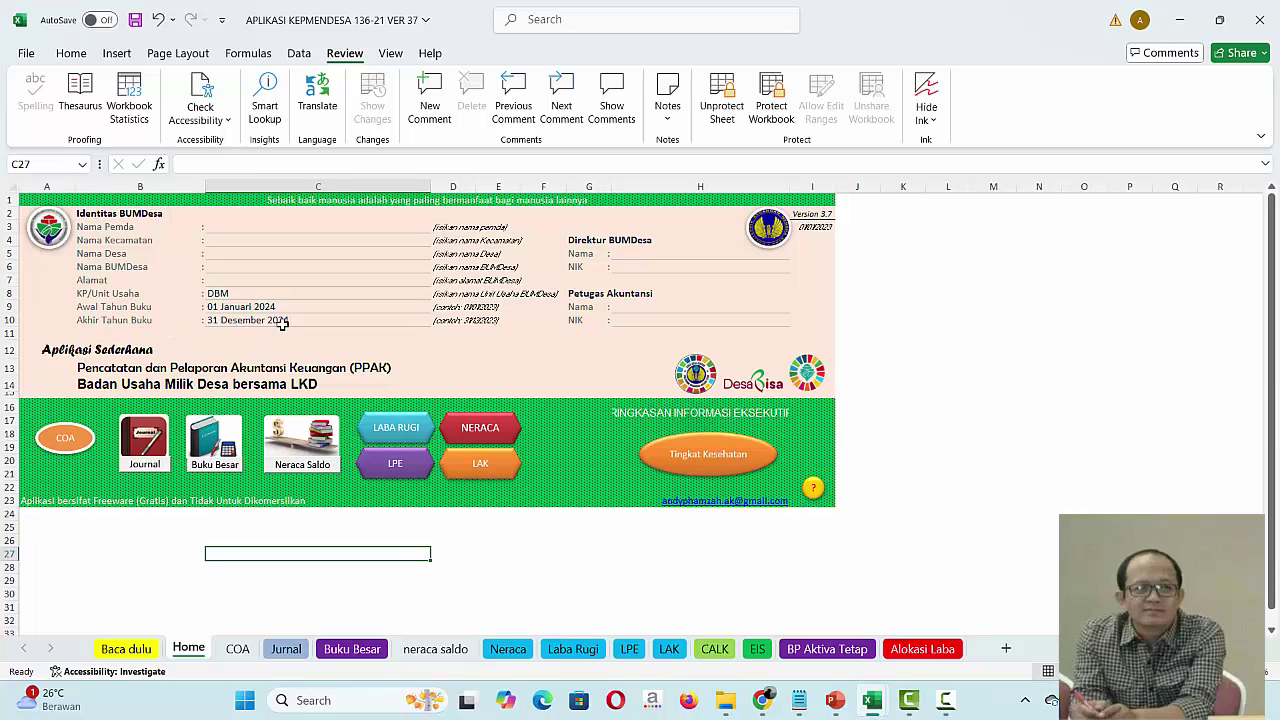
{"action": "left_click", "coordinate": [142, 448]}
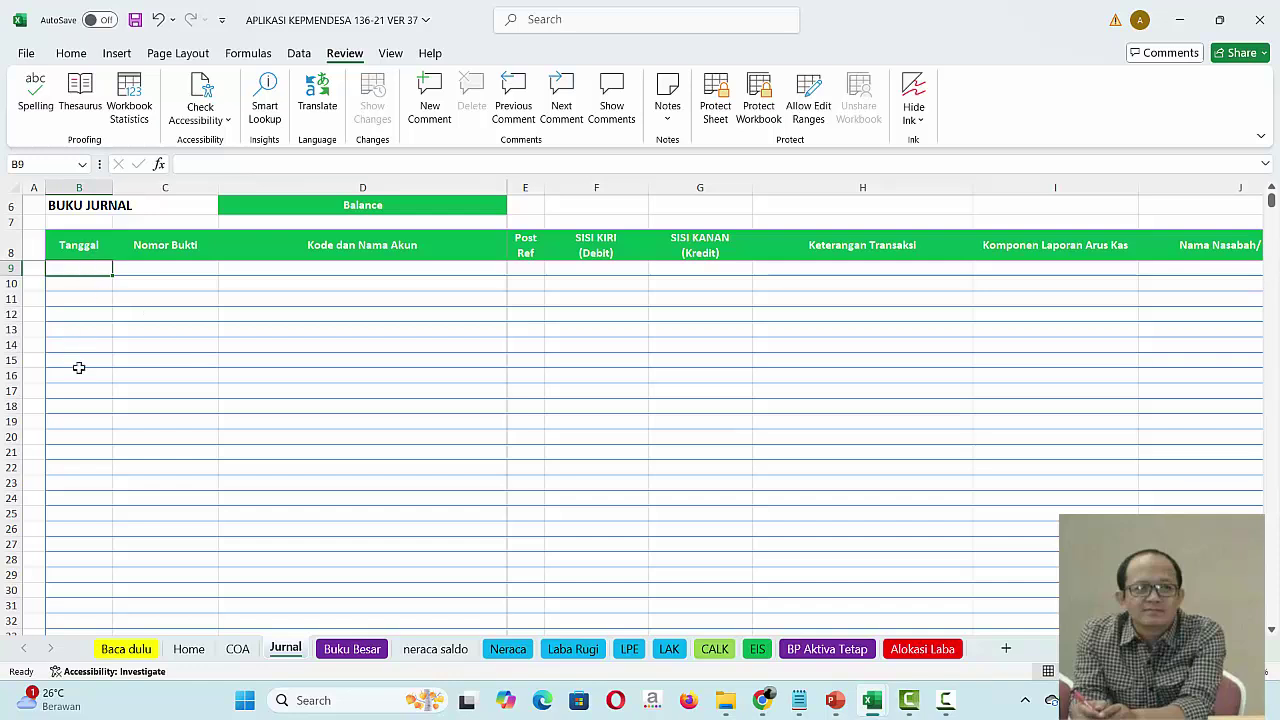
Step: Enter the date 1/1/24 and the voucher number 1/SAL/1/24 in the first journal row
{"action": "type", "text": "1/1"}
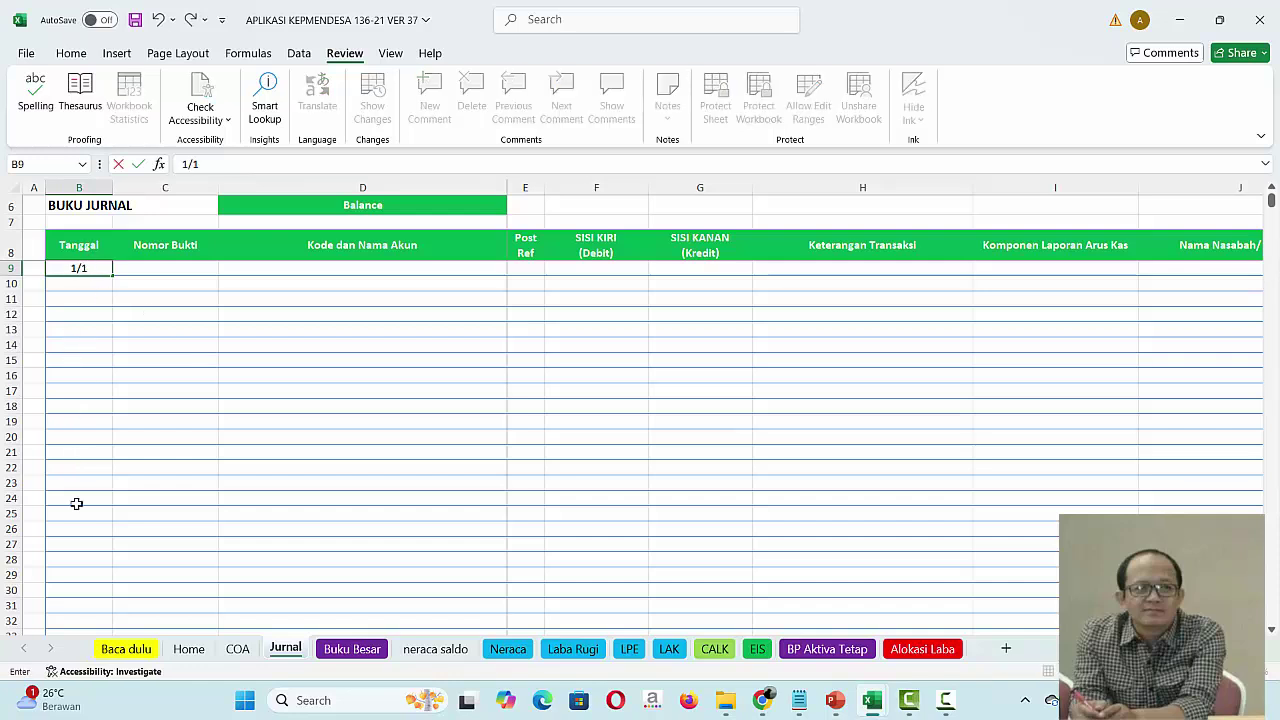
{"action": "type", "text": "/24"}
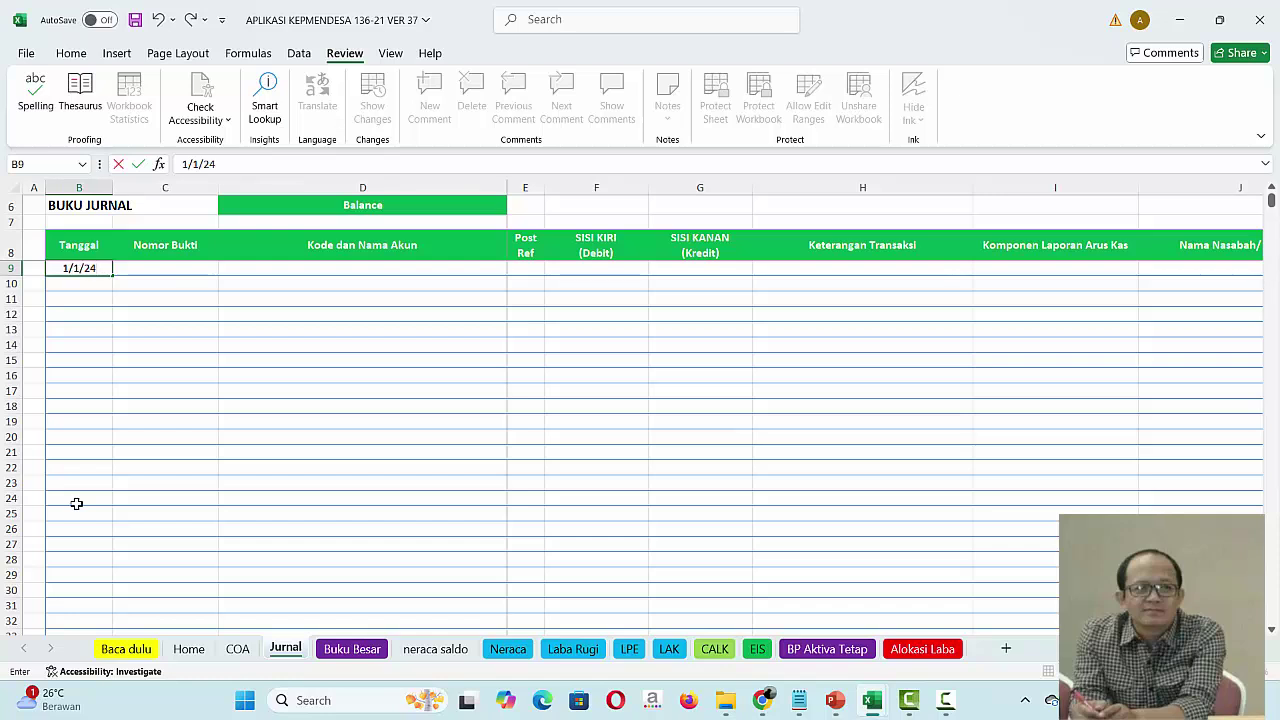
{"action": "key", "text": "Return"}
{"action": "key", "text": "Up"}
{"action": "key", "text": "Right"}
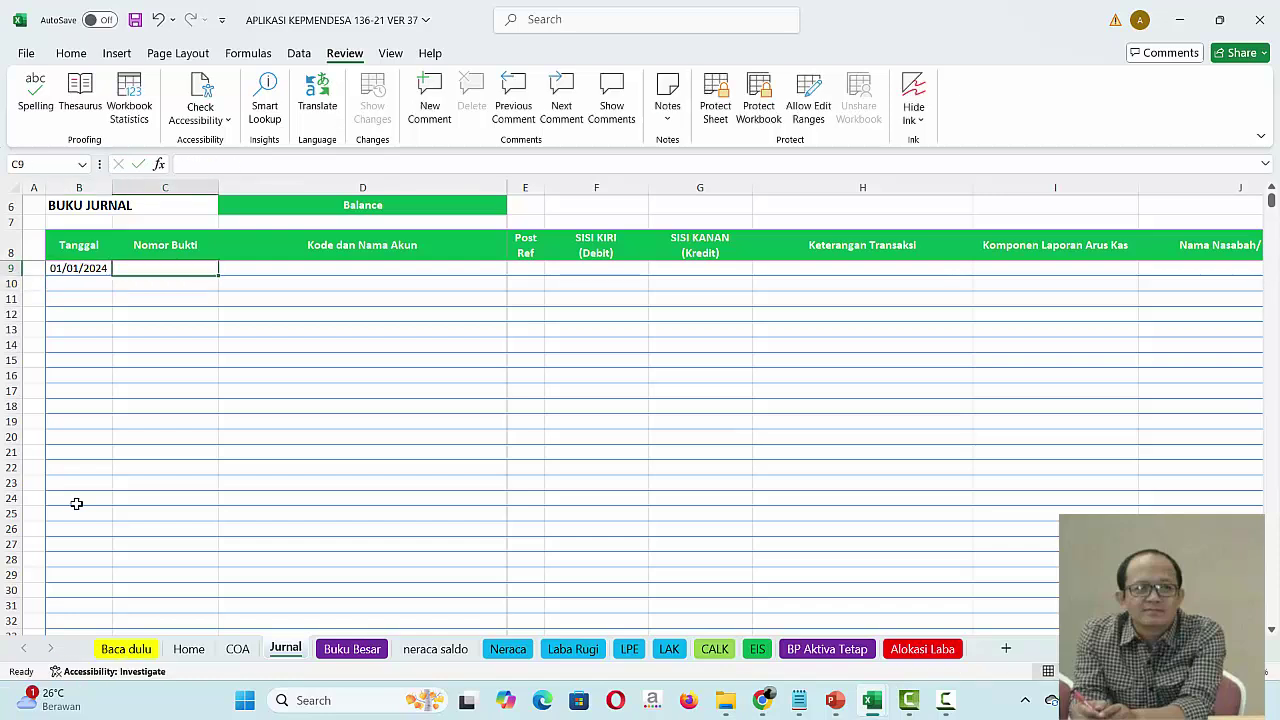
{"action": "type", "text": "1"}
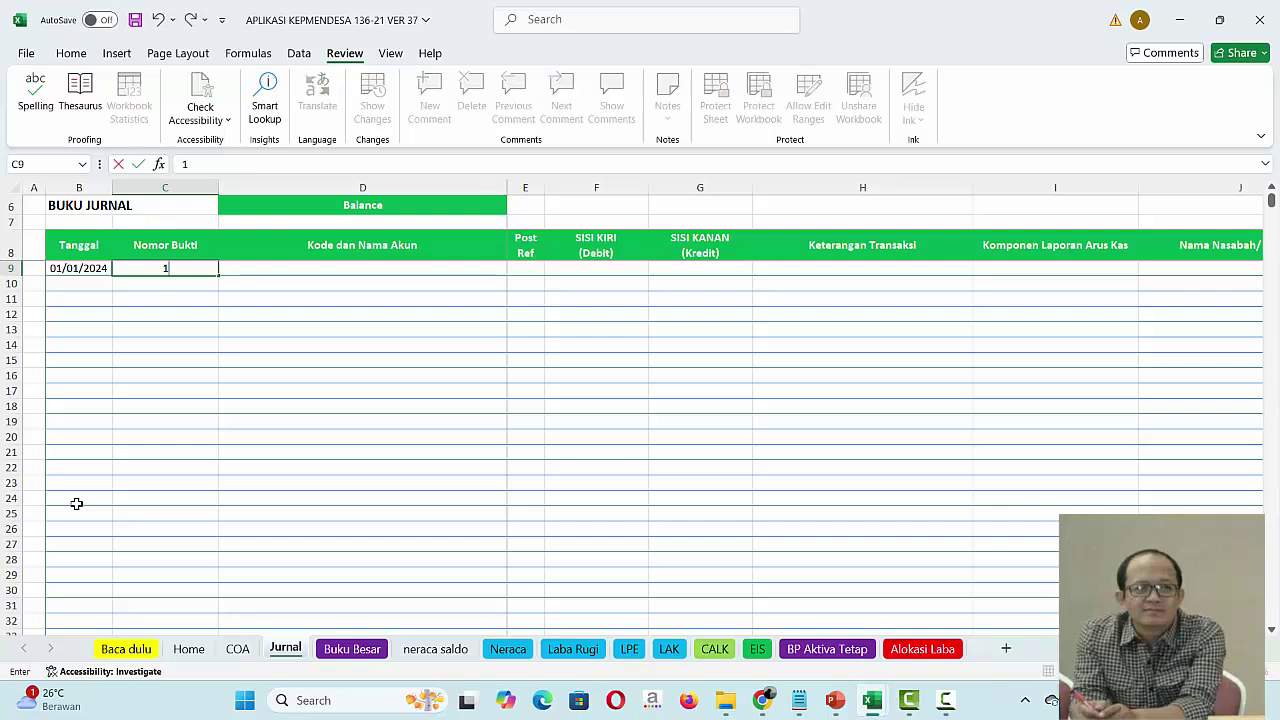
{"action": "type", "text": "/SAL/1/24"}
{"action": "key", "text": "Tab"}
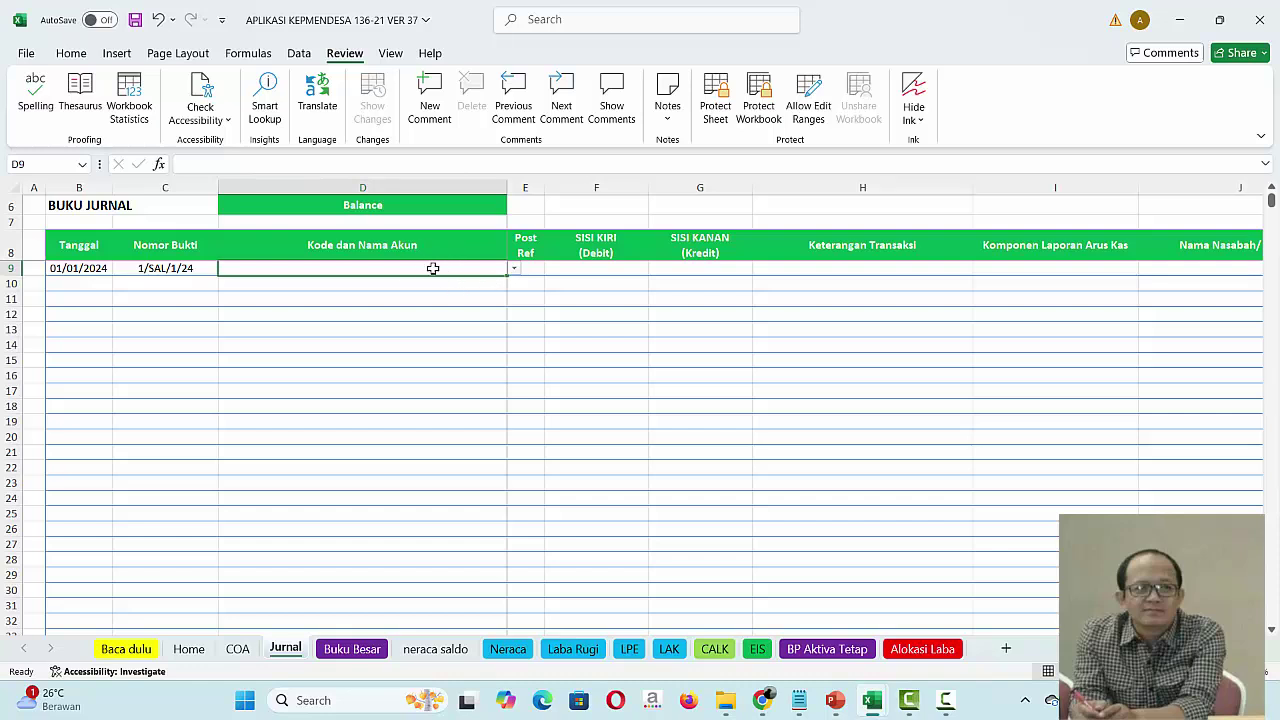
Step: Check the bank account in the LAP_Keungan balance sheet and, with the keyword BANK, set the first journal row's account to 1.1.01.02 Kas di Bank BRI Perguliran
{"action": "mouse_move", "coordinate": [872, 700]}
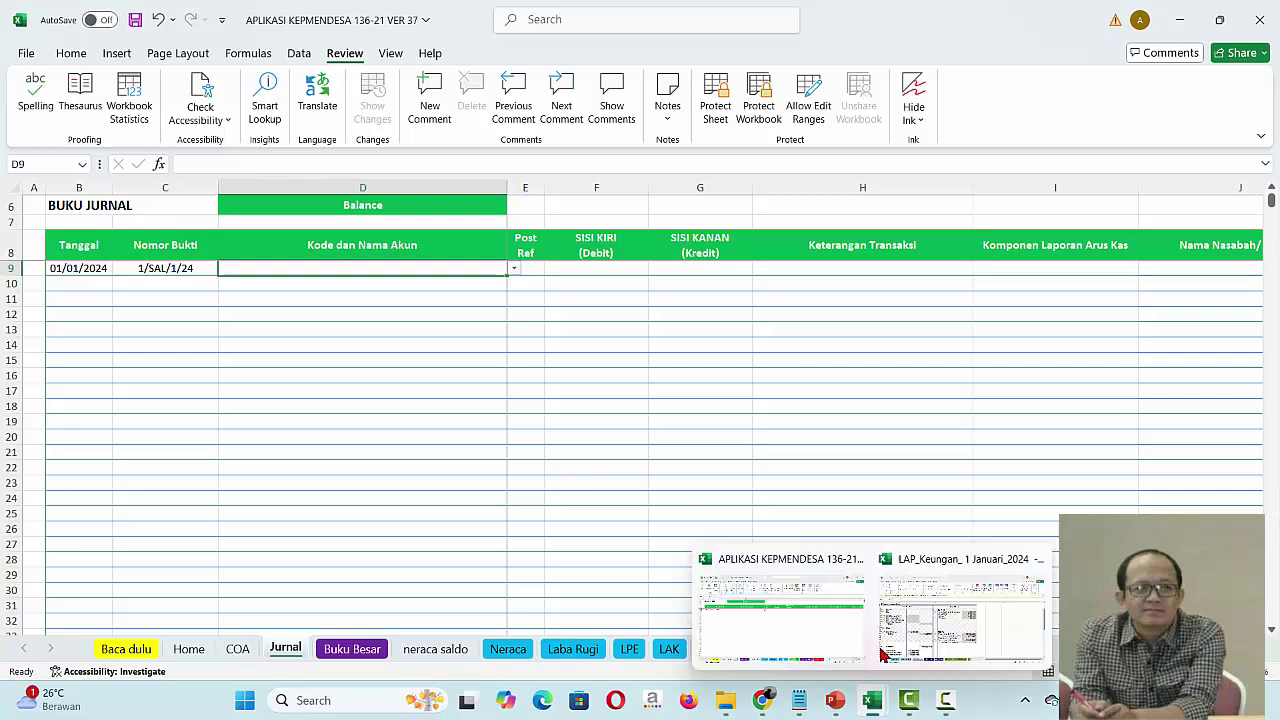
{"action": "left_click", "coordinate": [884, 652]}
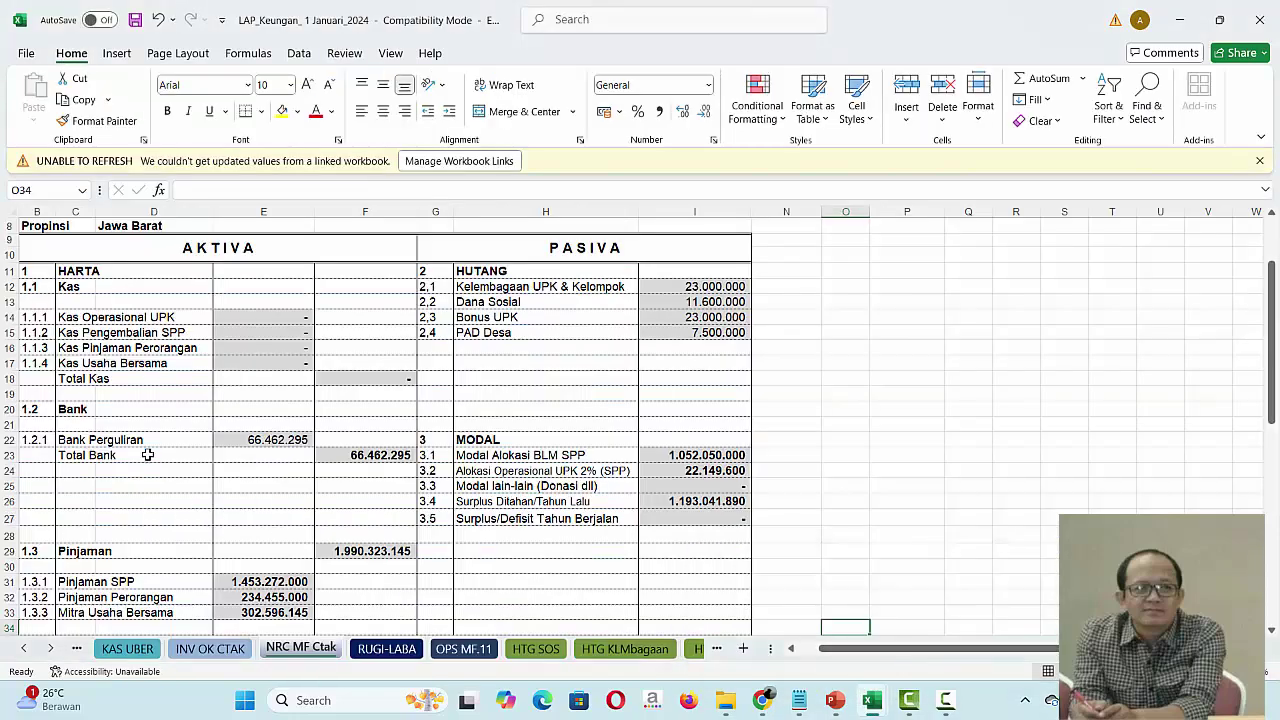
{"action": "mouse_move", "coordinate": [872, 700]}
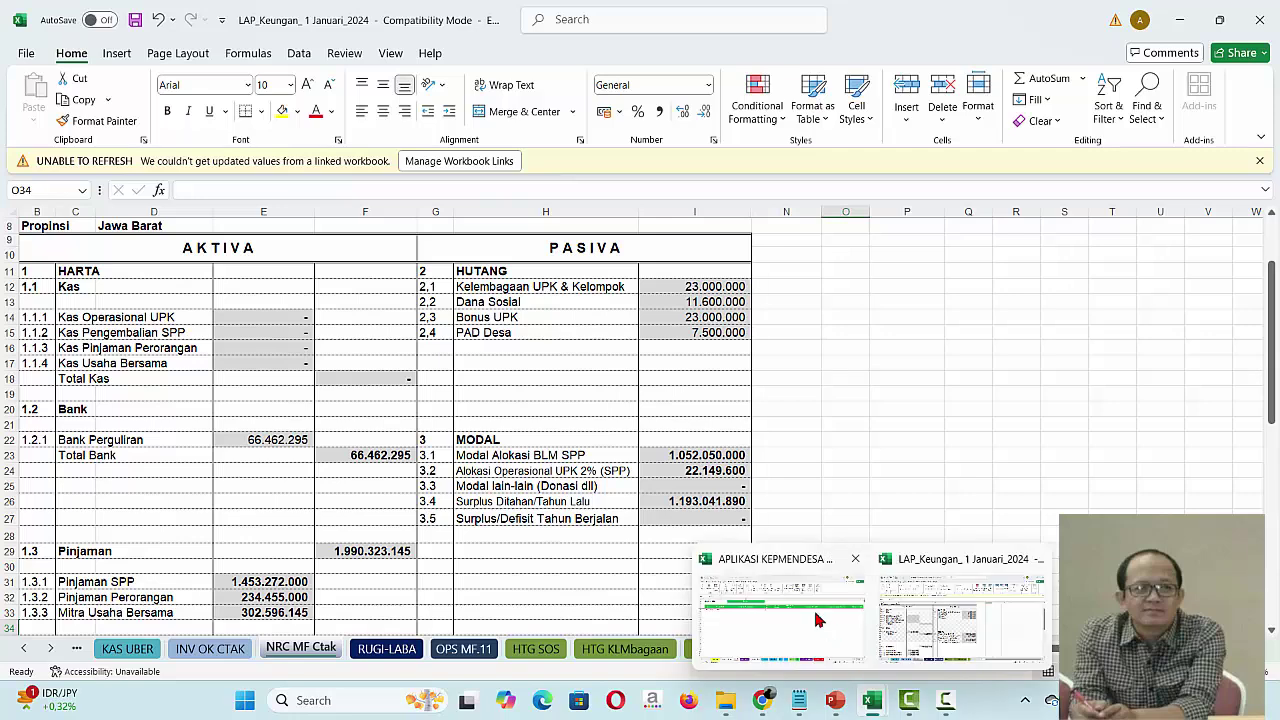
{"action": "left_click", "coordinate": [816, 620]}
{"action": "type", "text": "BANK"}
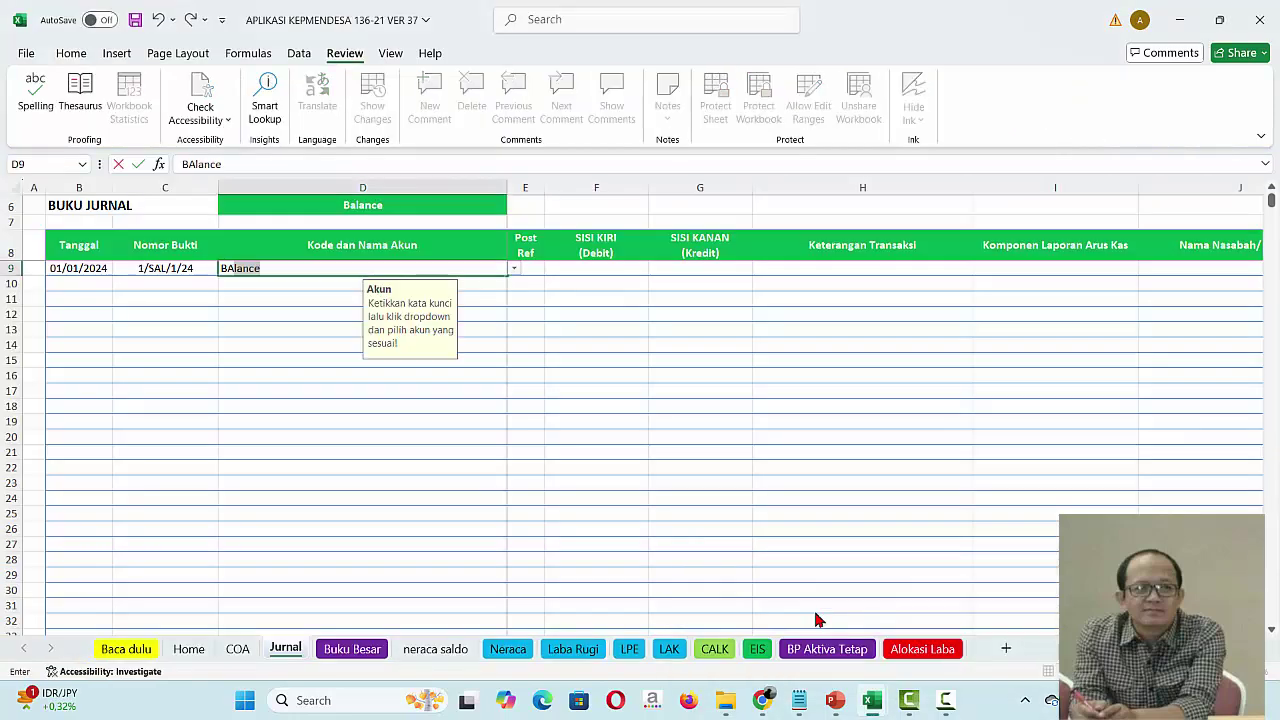
{"action": "left_click", "coordinate": [515, 271]}
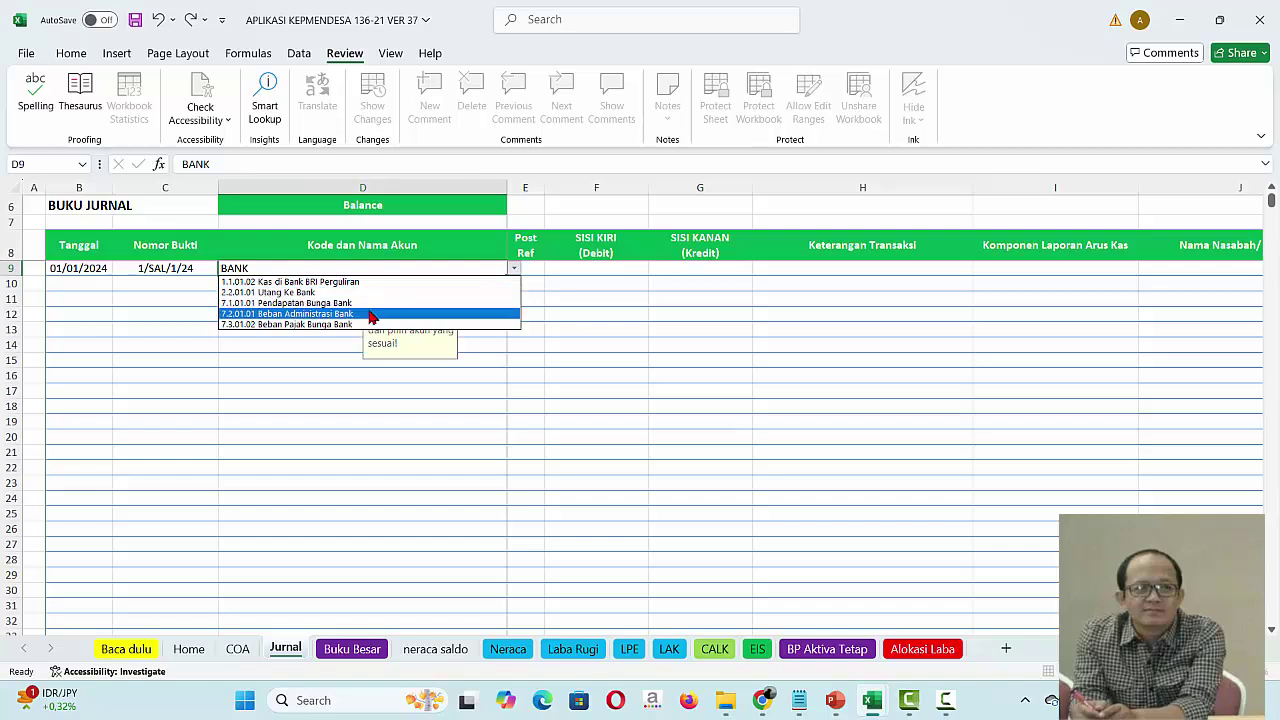
{"action": "key", "text": "Up"}
{"action": "key", "text": "Up"}
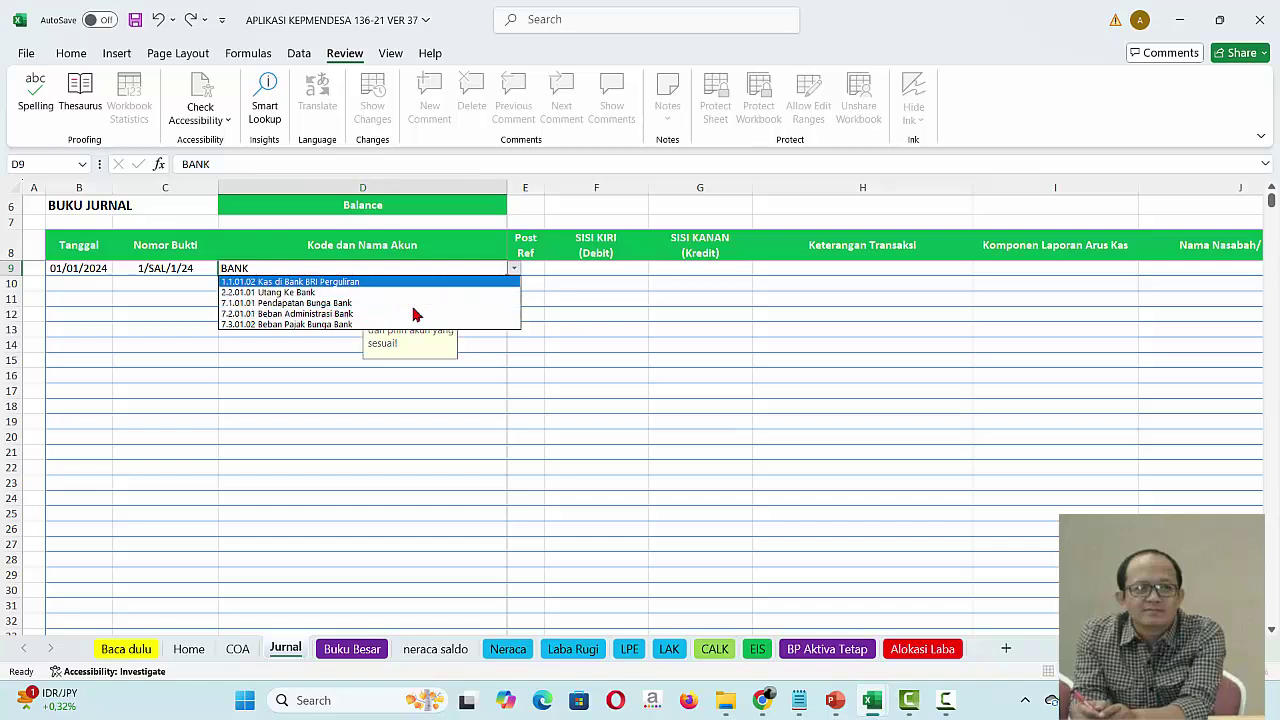
{"action": "key", "text": "Down"}
{"action": "key", "text": "Up"}
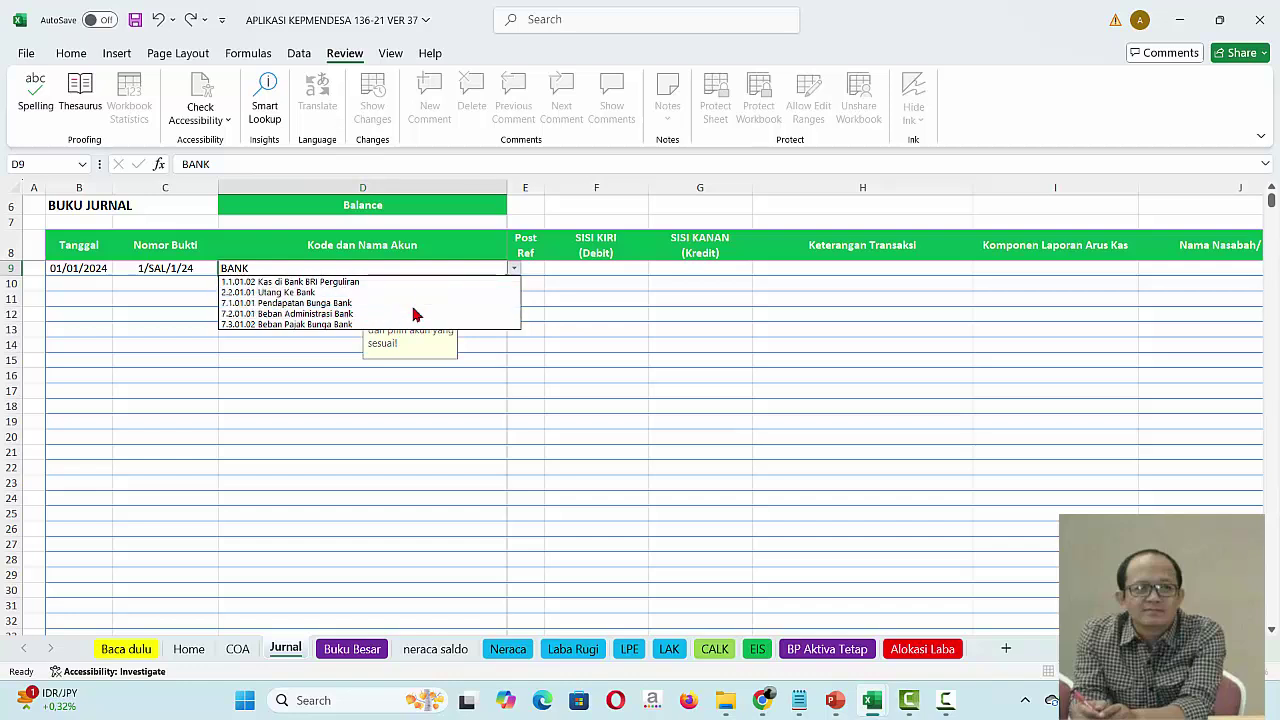
{"action": "key", "text": "Escape"}
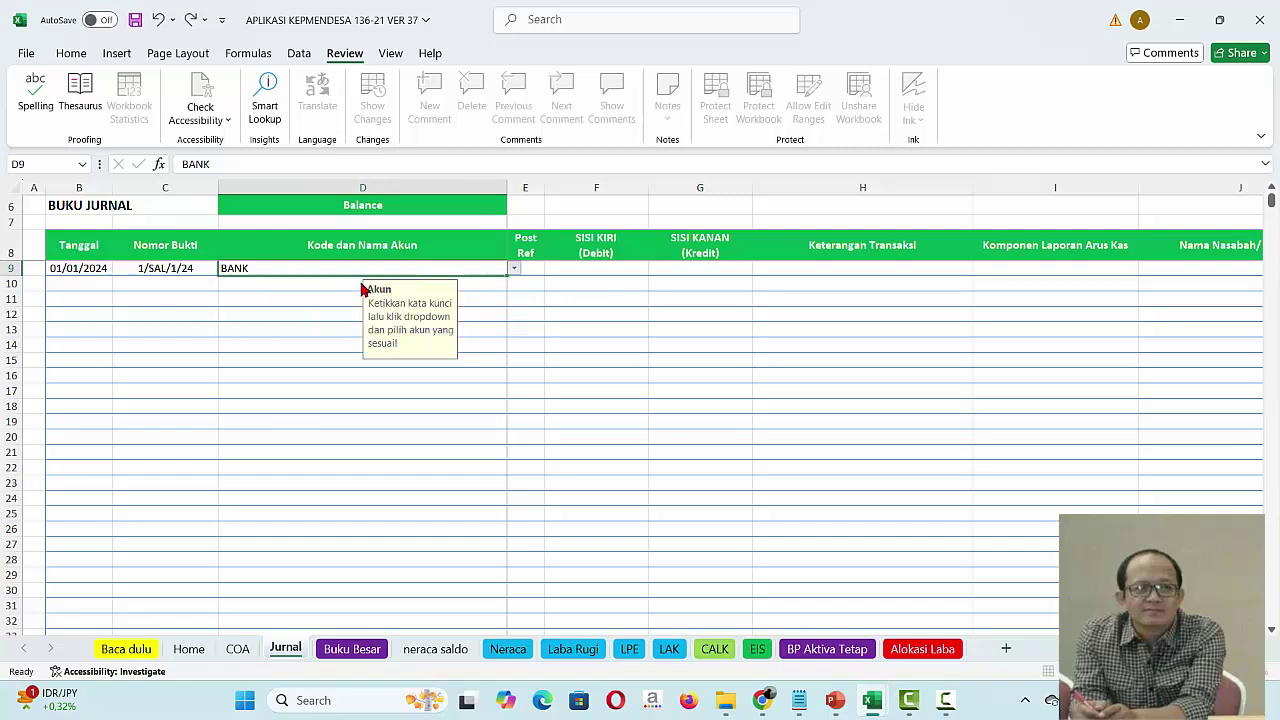
{"action": "key", "text": "Return"}
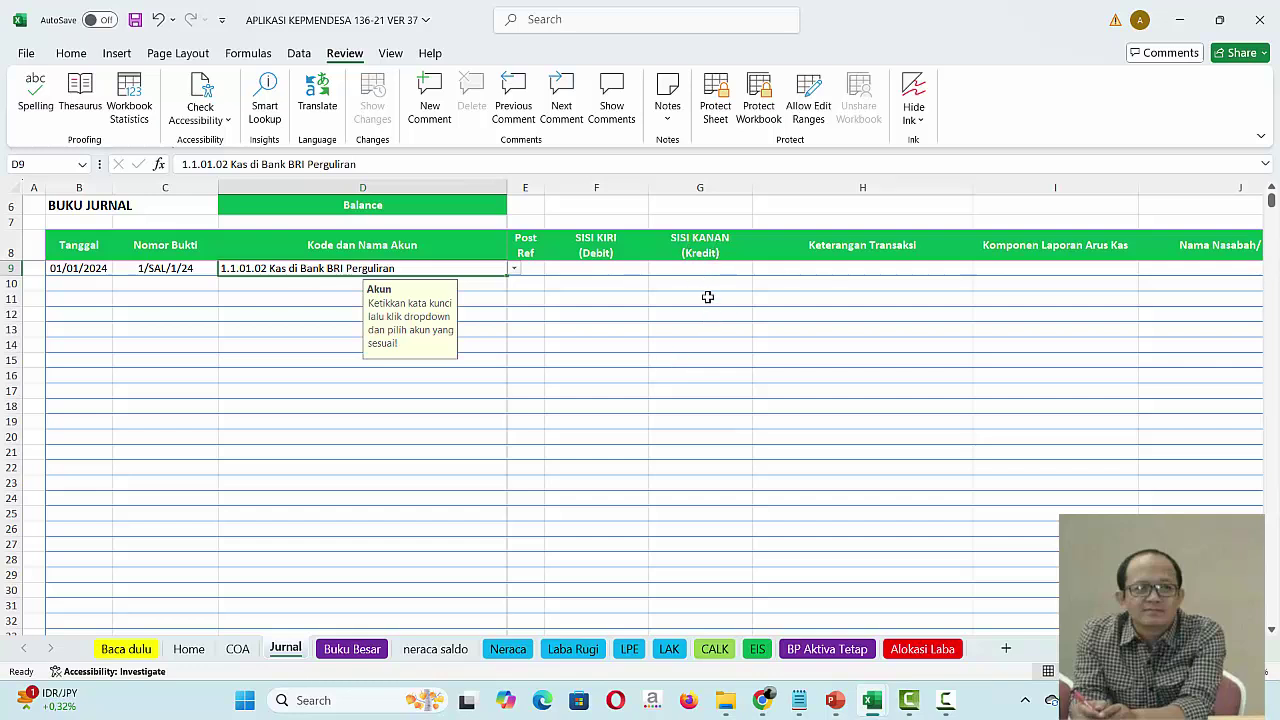
Step: Enter Saldo Awal as the transaction description of the first journal row
{"action": "left_click", "coordinate": [807, 271]}
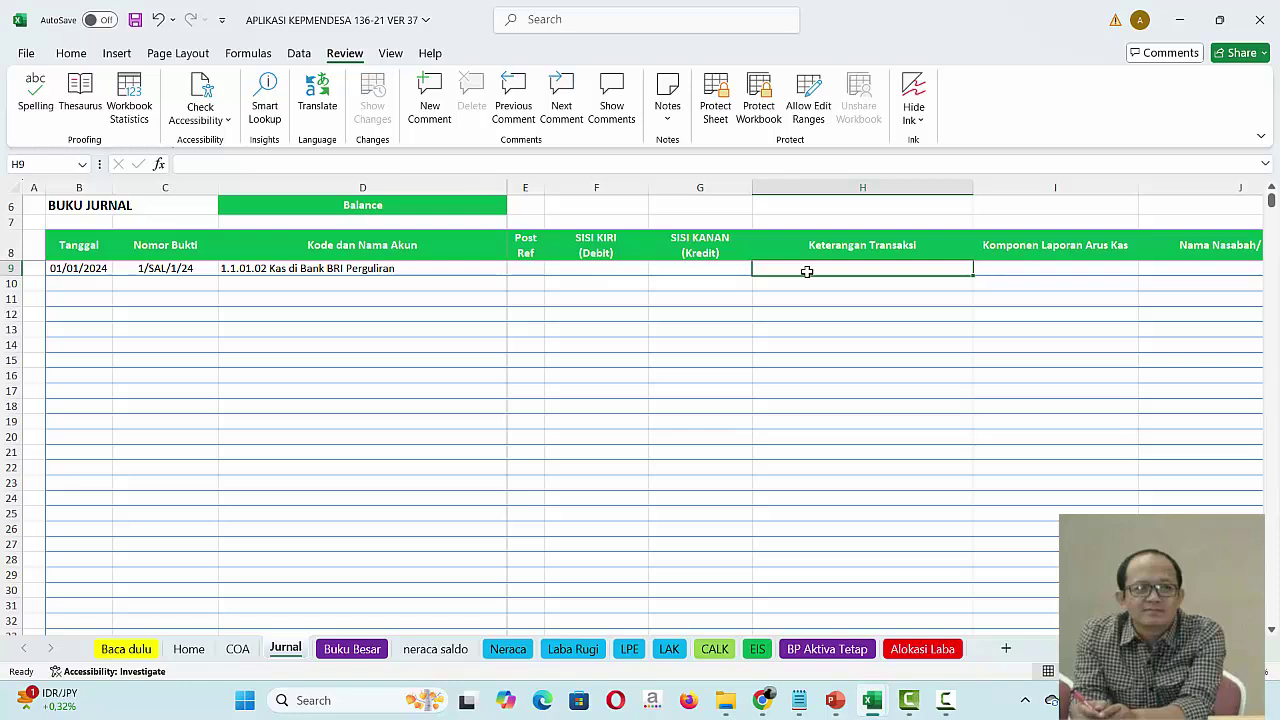
{"action": "type", "text": "sALDO "}
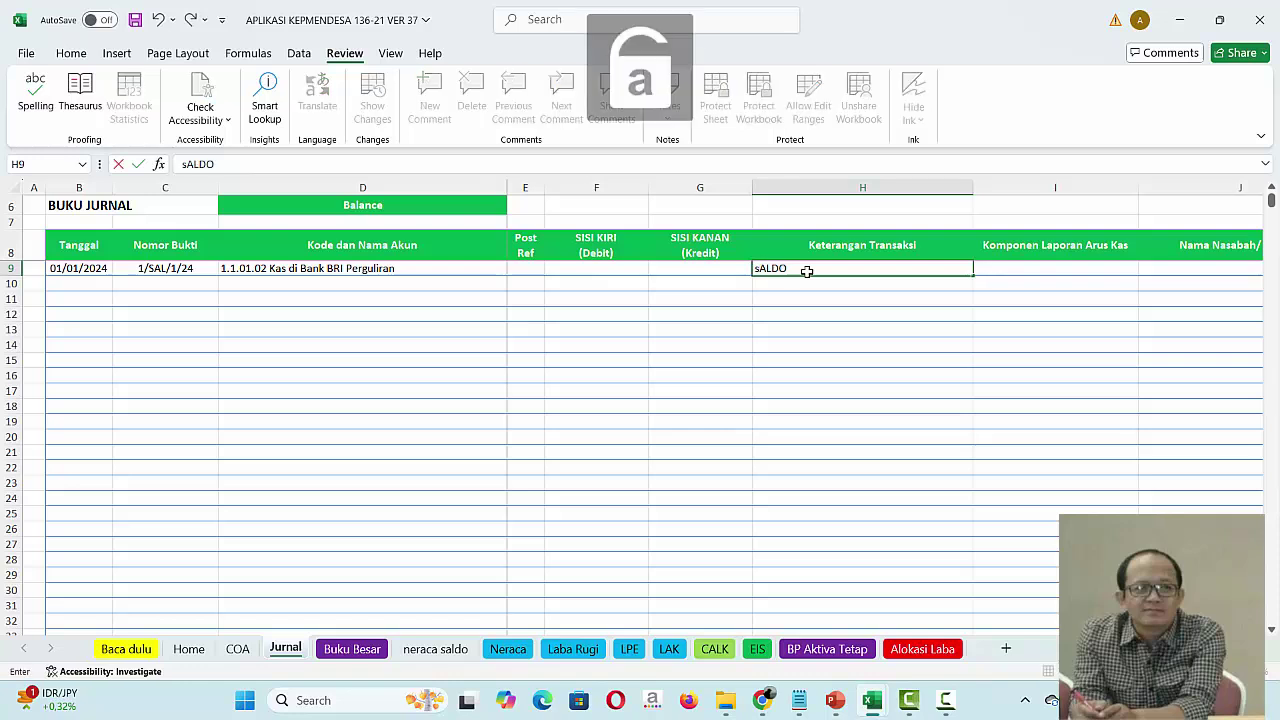
{"action": "type", "text": "Awal"}
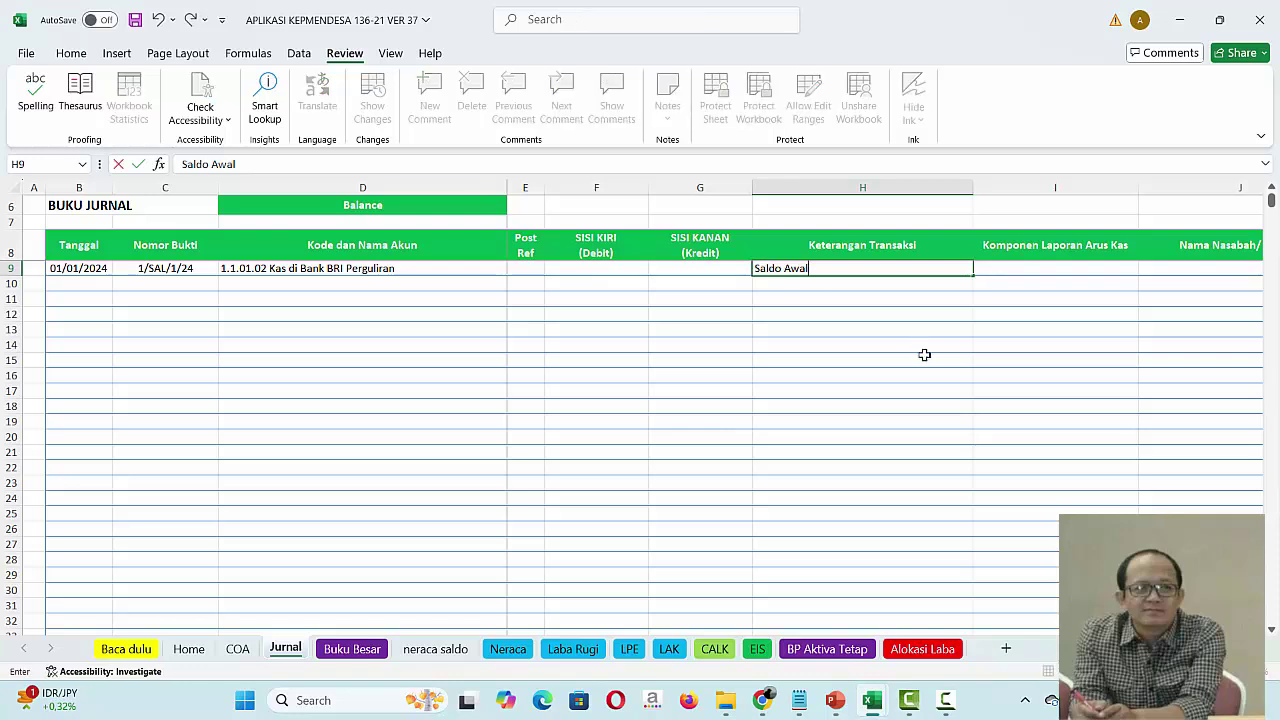
{"action": "key", "text": "ctrl+Return"}
{"action": "left_click", "coordinate": [828, 324]}
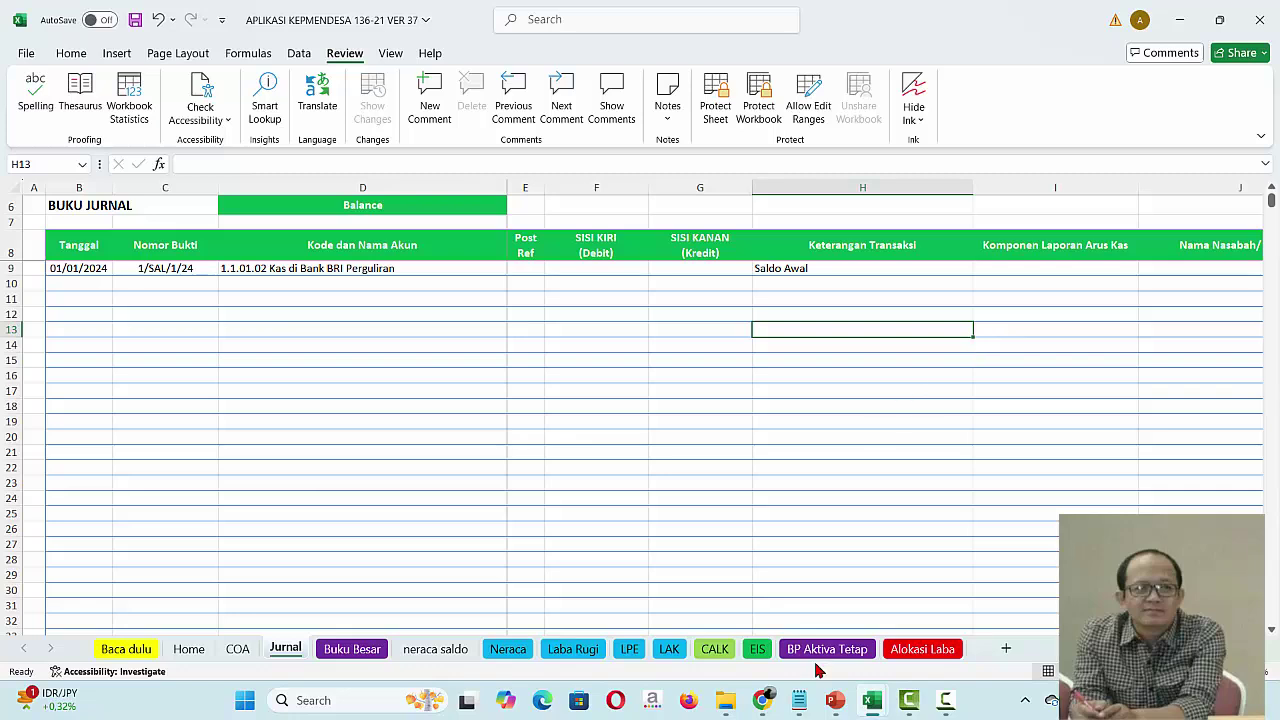
Step: Fill the first journal row's debit with a formula linked to the Bank Perguliran amount (E22) on LAP_Keungan's NRC MF Ctak sheet
{"action": "mouse_move", "coordinate": [873, 701]}
{"action": "left_click", "coordinate": [905, 641]}
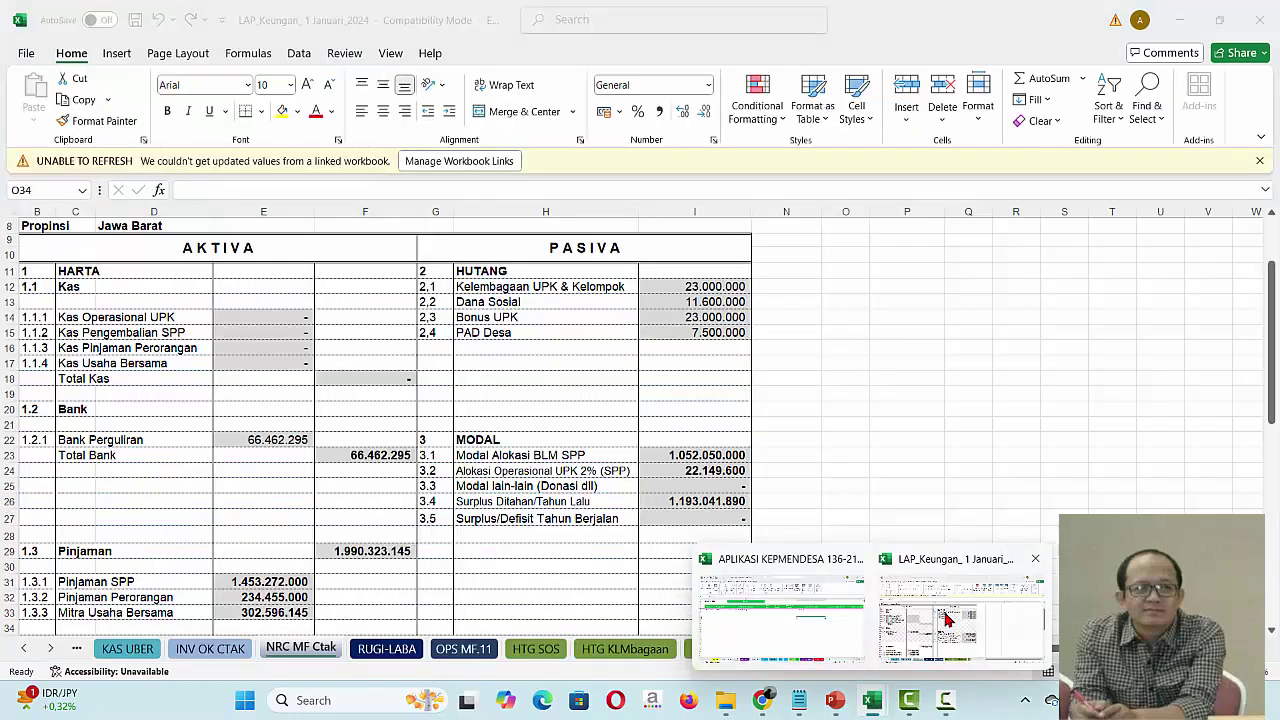
{"action": "mouse_move", "coordinate": [873, 701]}
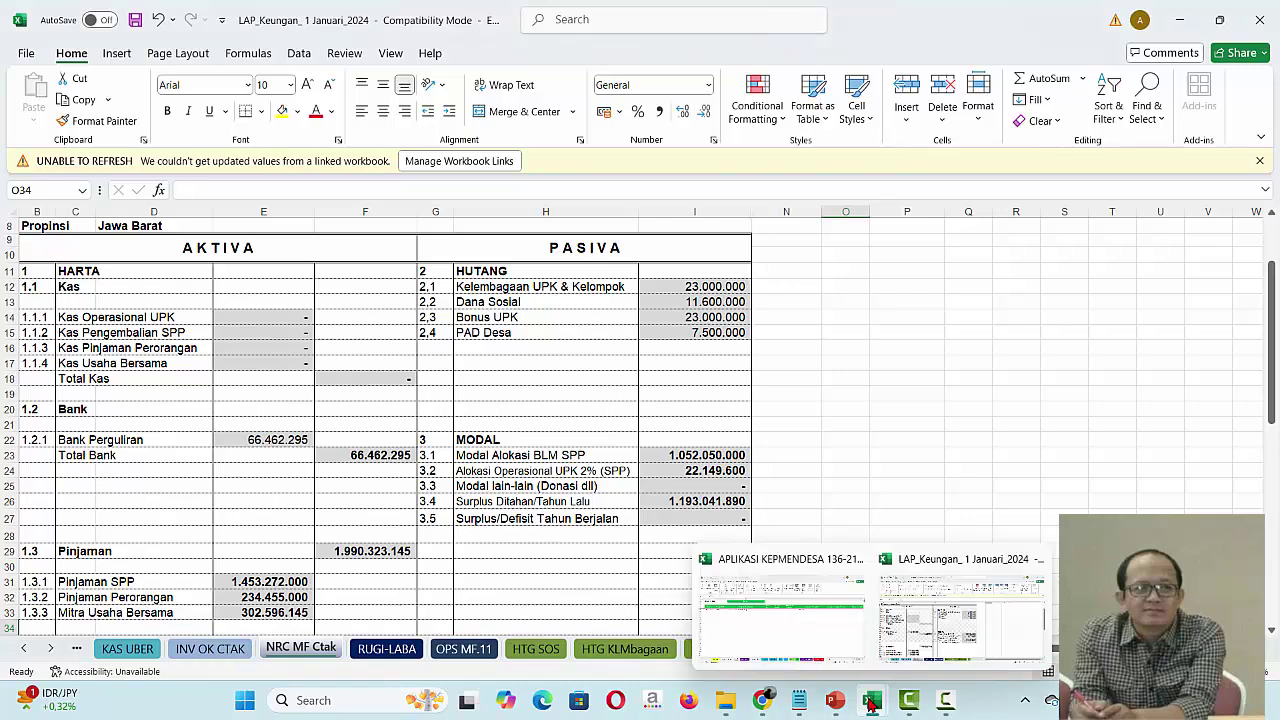
{"action": "left_click", "coordinate": [806, 655]}
{"action": "left_click", "coordinate": [793, 651]}
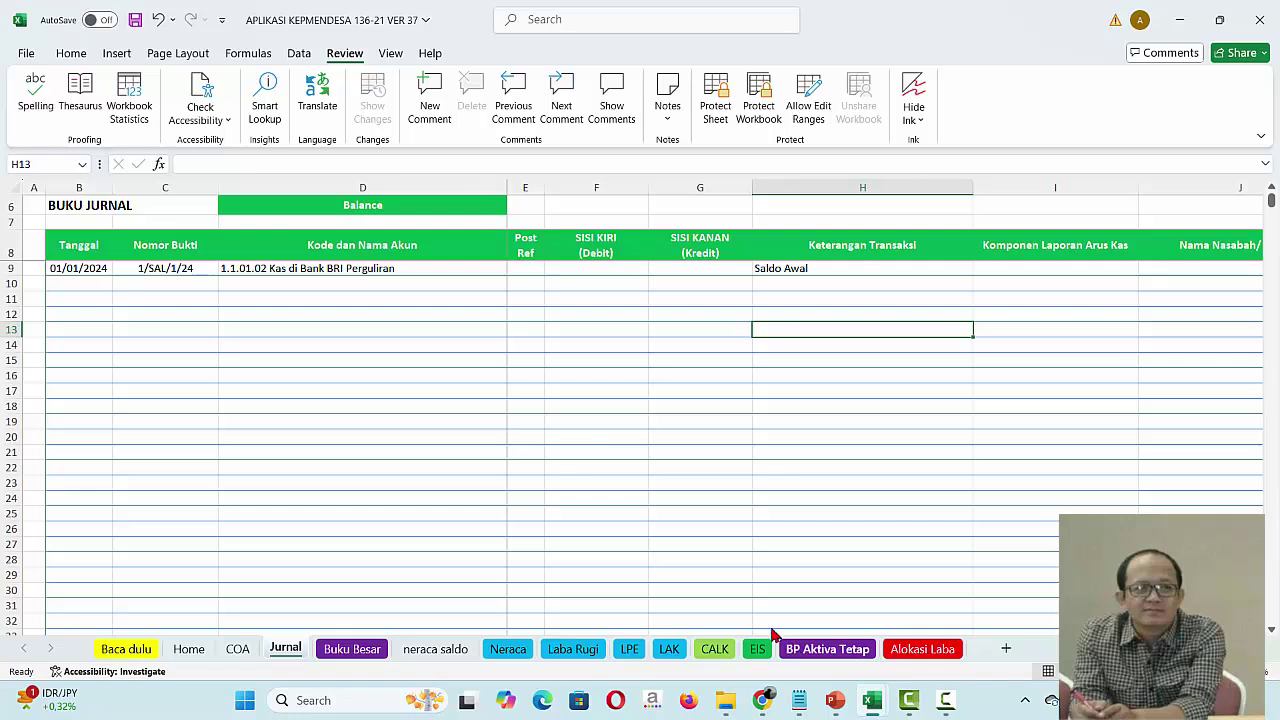
{"action": "left_click", "coordinate": [595, 271]}
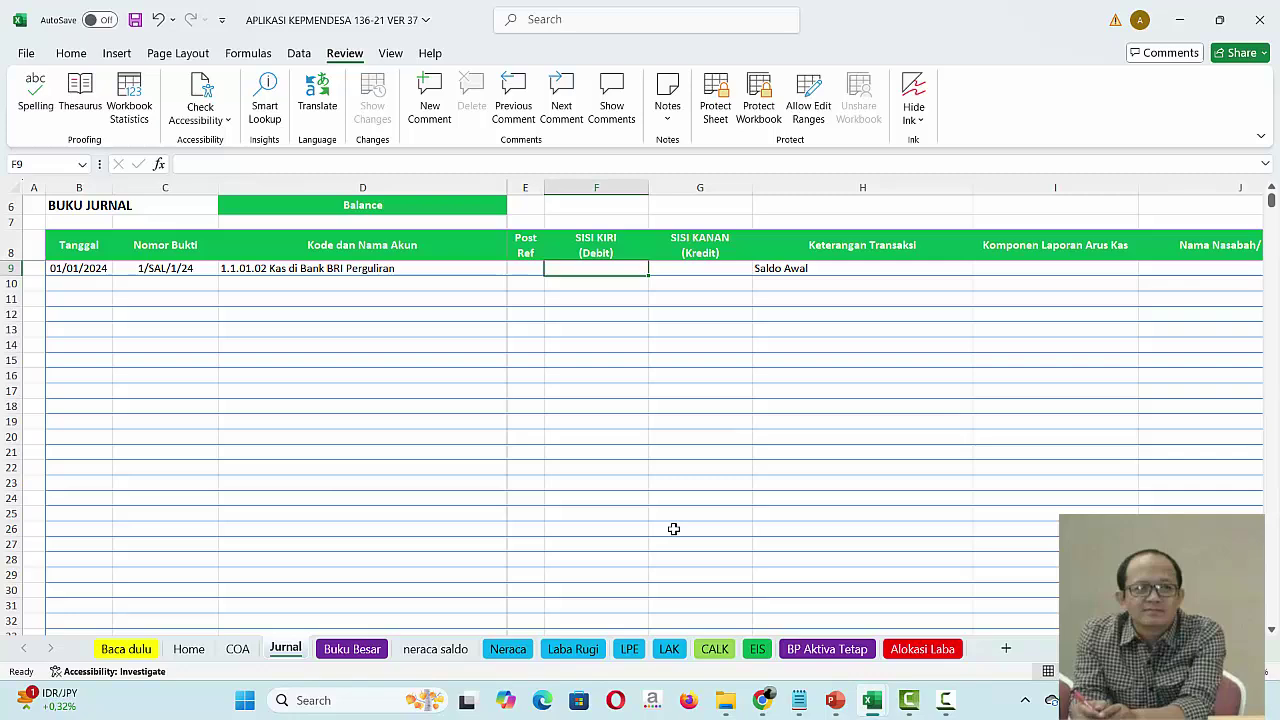
{"action": "type", "text": "="}
{"action": "mouse_move", "coordinate": [874, 704]}
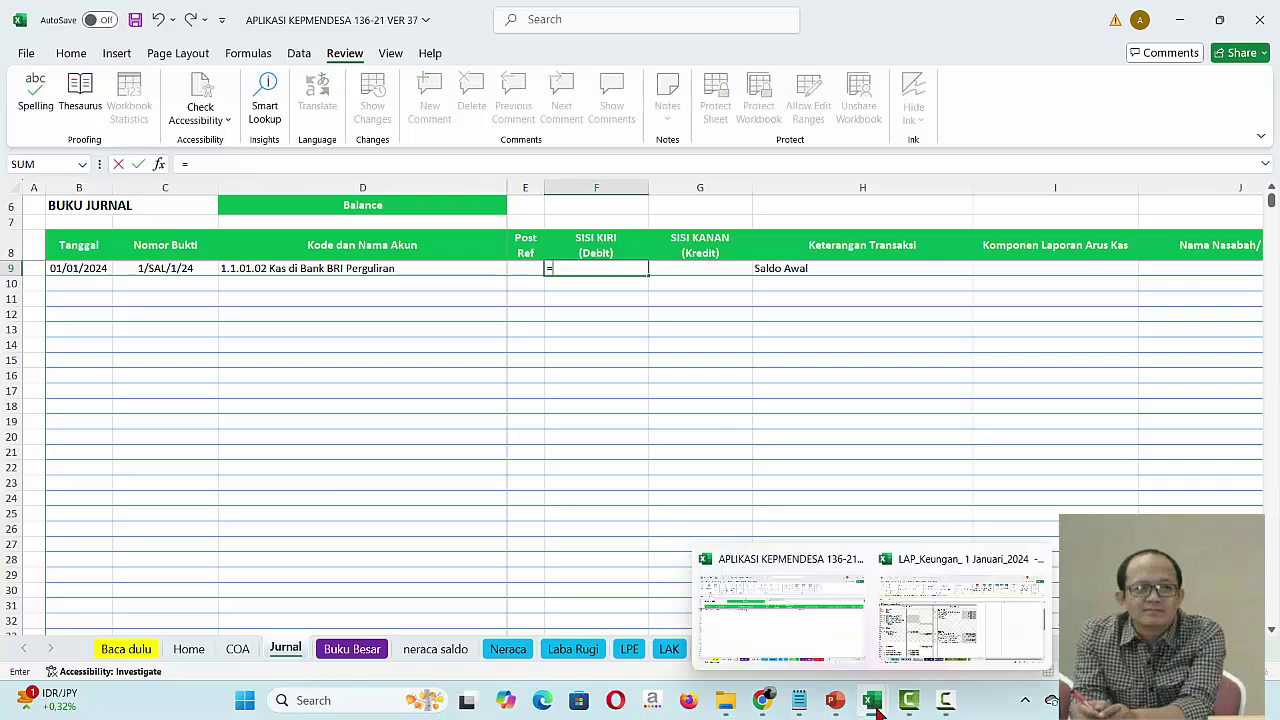
{"action": "left_click", "coordinate": [900, 660]}
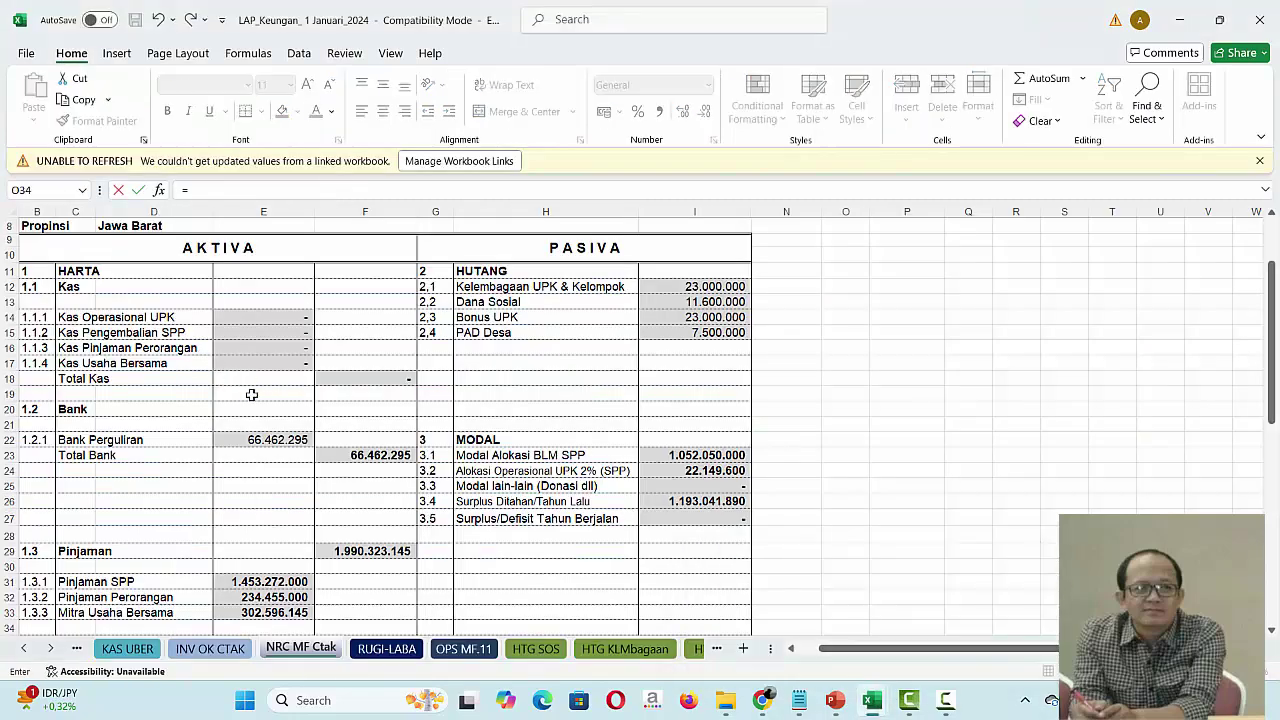
{"action": "left_click", "coordinate": [273, 443]}
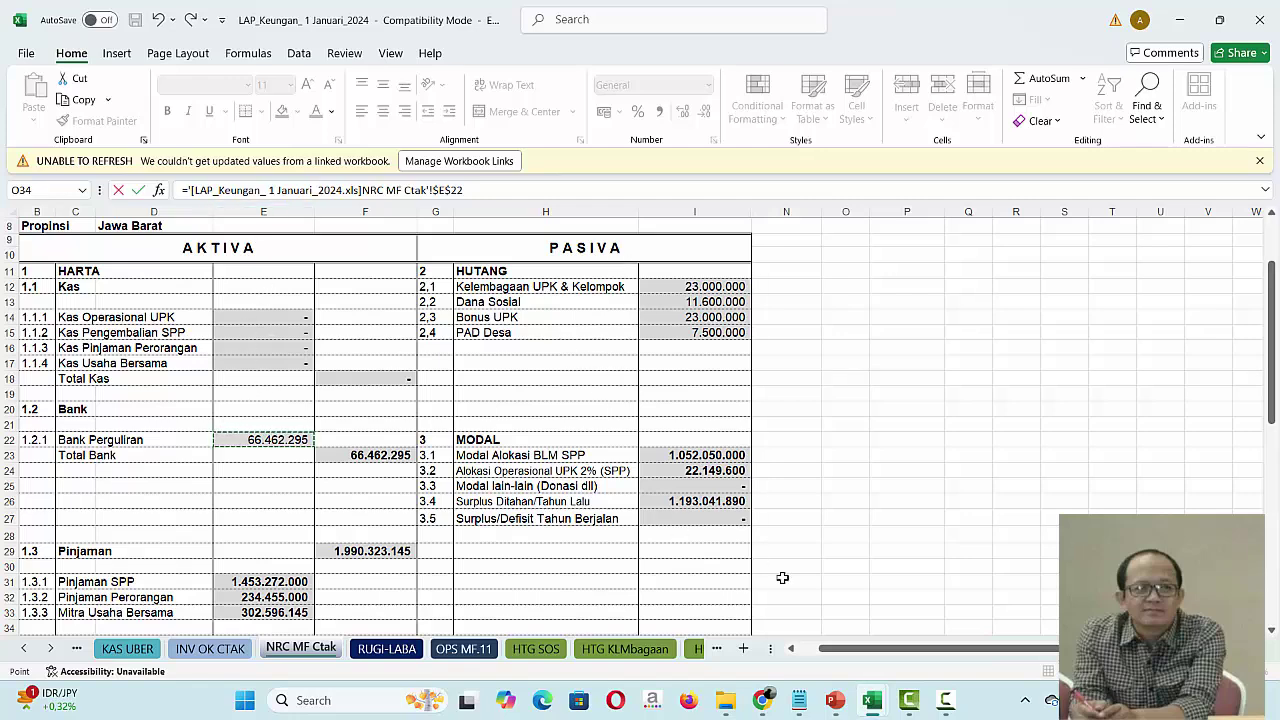
{"action": "key", "text": "ctrl+Tab"}
{"action": "key", "text": "Return"}
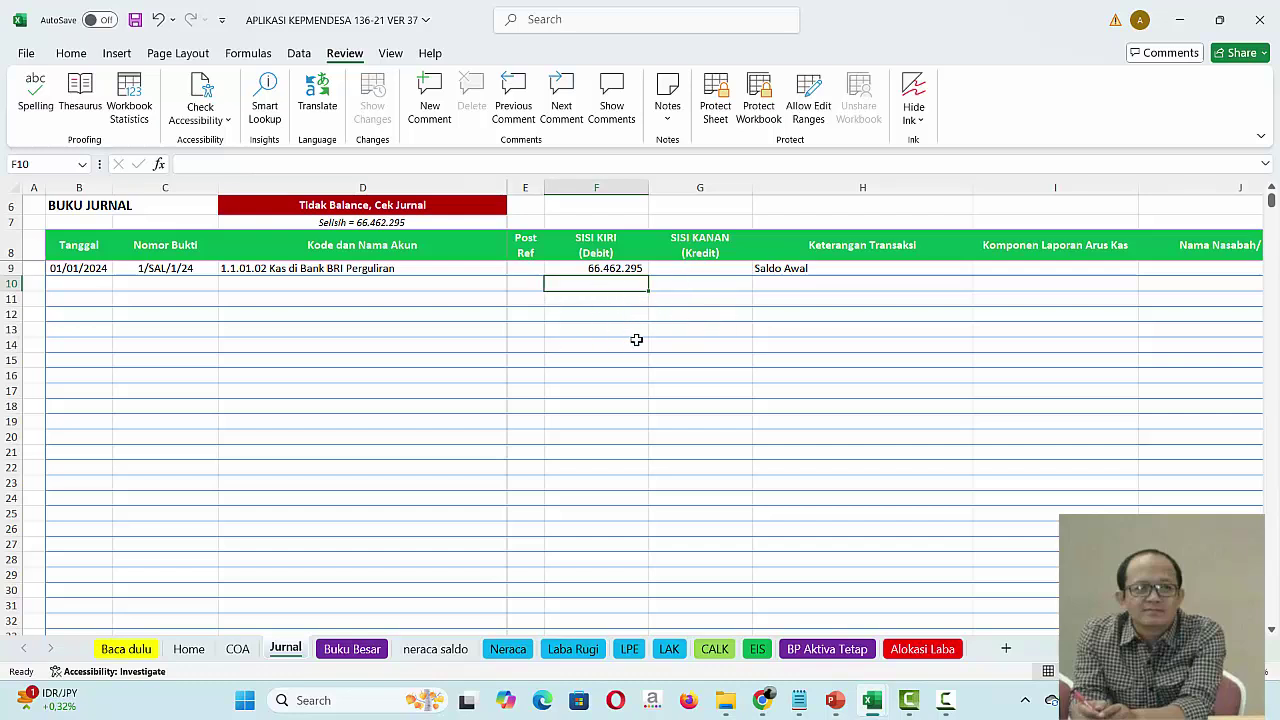
Step: Fill the date 01/01/2024 from the first journal row down through row 15
{"action": "left_click", "coordinate": [91, 272]}
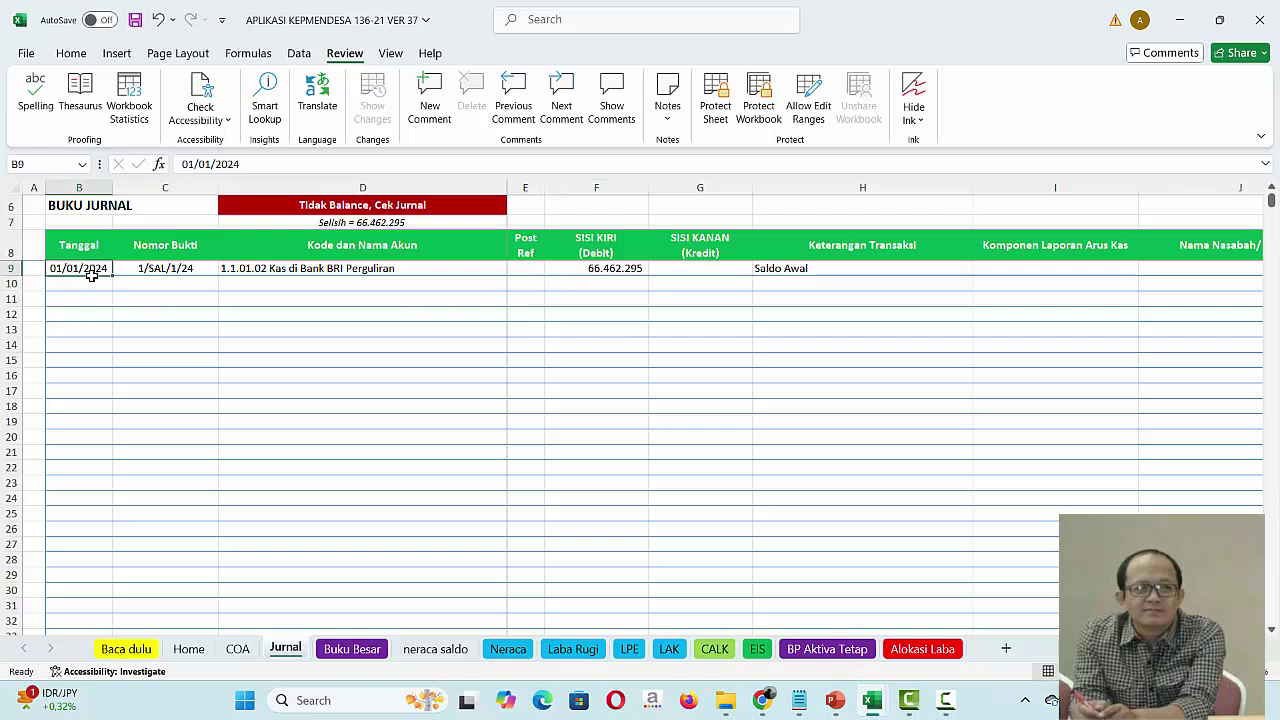
{"action": "left_click_drag", "start_coordinate": [91, 275], "coordinate": [91, 314]}
{"action": "key", "text": "shift+Down"}
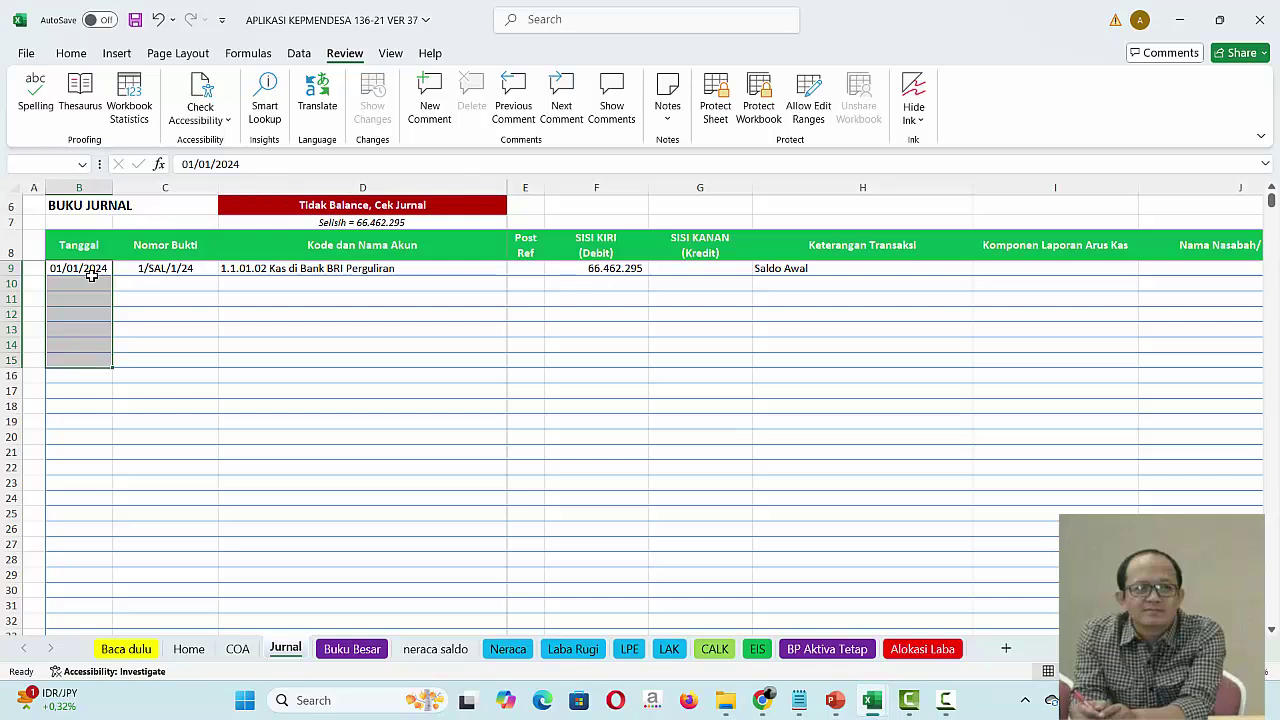
{"action": "key", "text": "ctrl+d"}
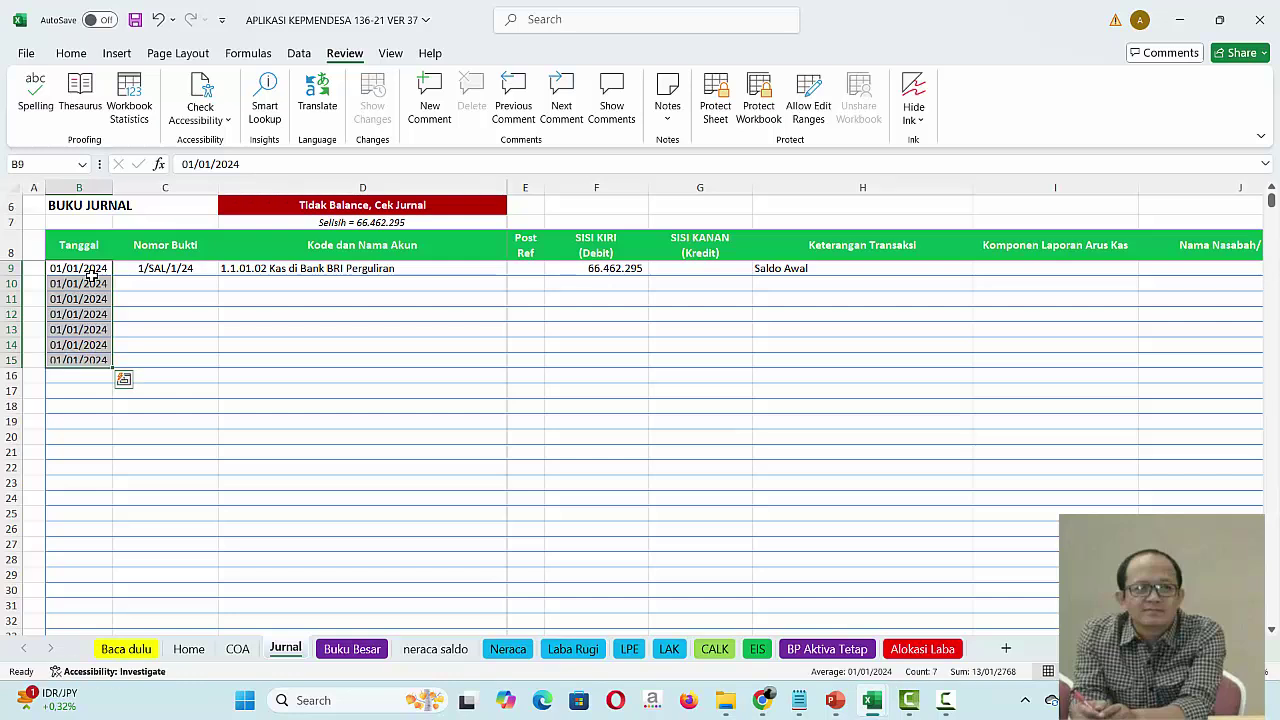
Step: Fill the voucher number 1/SAL/1/24 from the first journal row down through row 15
{"action": "left_click", "coordinate": [176, 271]}
{"action": "key", "text": "shift+Down"}
{"action": "key", "text": "shift+Down"}
{"action": "key", "text": "shift+Down"}
{"action": "key", "text": "shift+Down"}
{"action": "key", "text": "shift+Down"}
{"action": "key", "text": "shift+Down"}
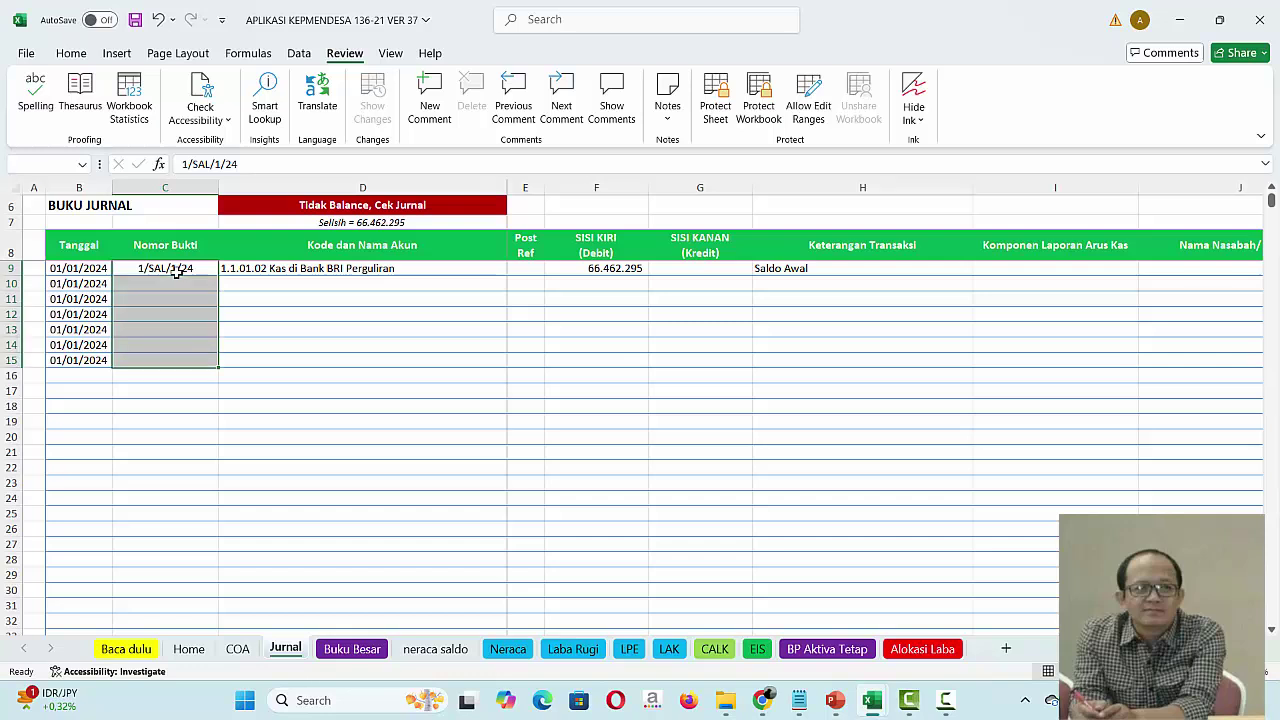
{"action": "key", "text": "ctrl+d"}
Step: With the keyword spp, set the account of journal row 10 to 1.1.03.03 Piutang SPP
{"action": "left_click", "coordinate": [346, 289]}
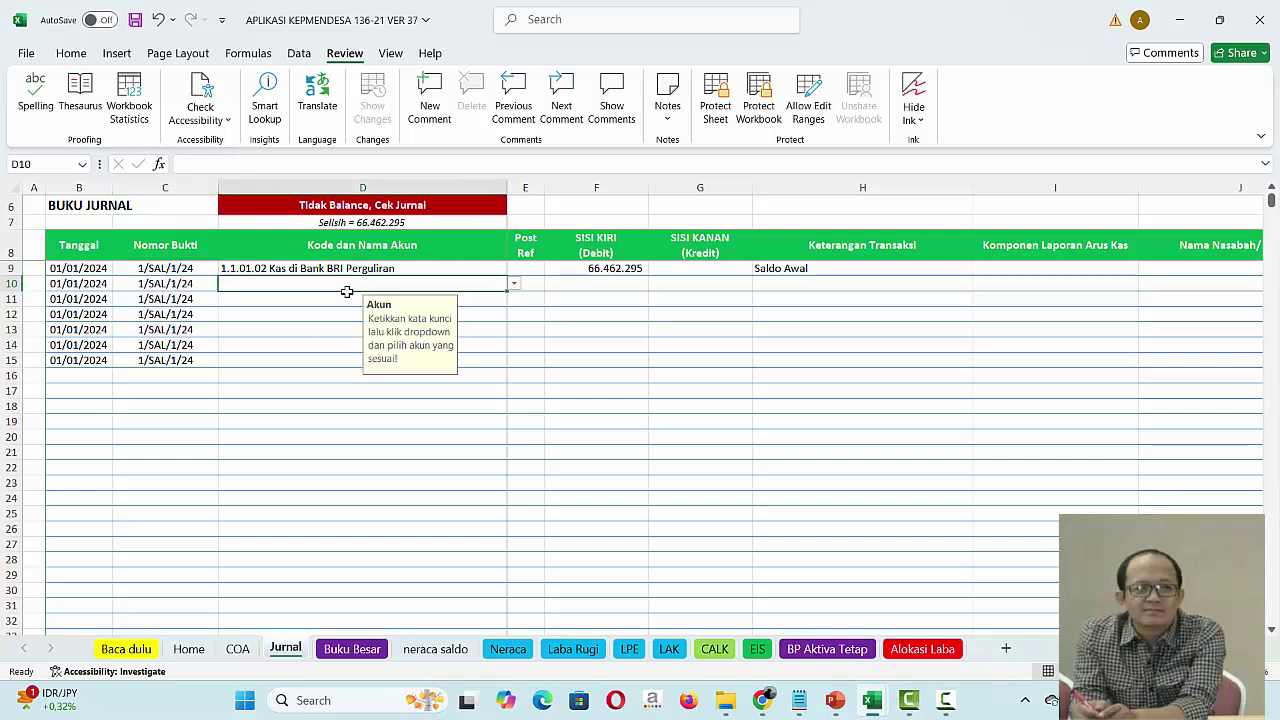
{"action": "type", "text": "spp"}
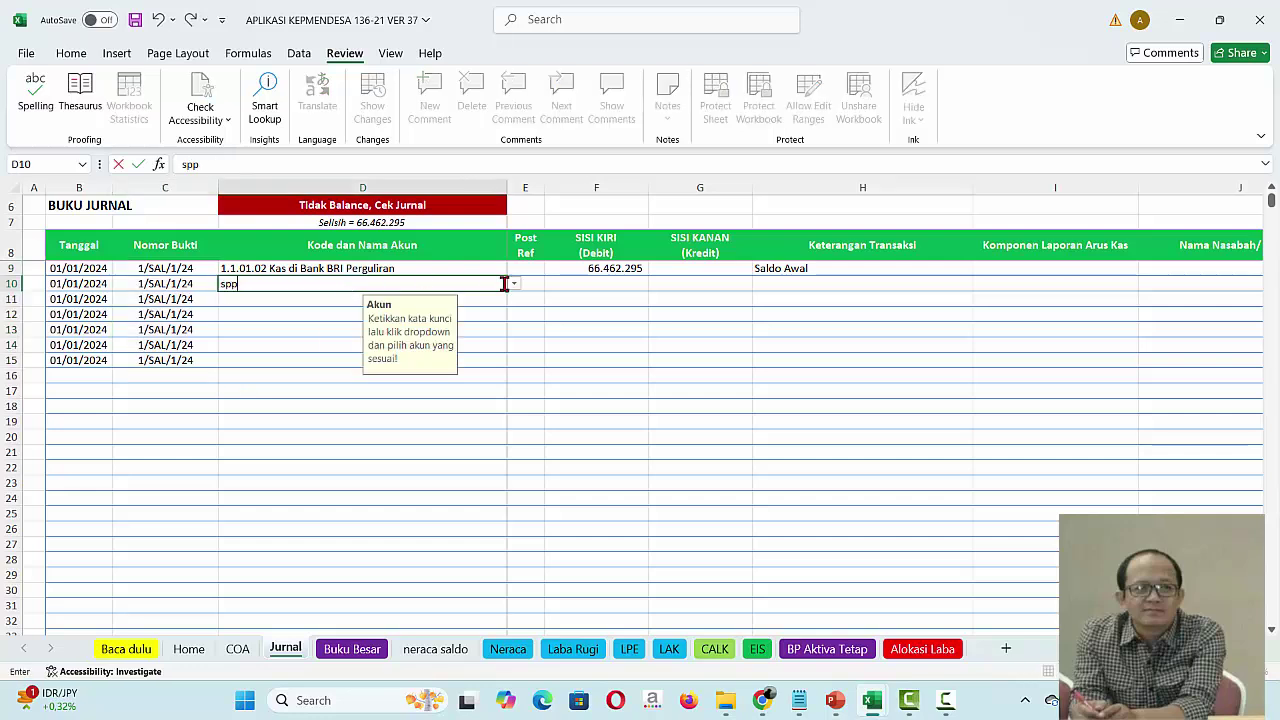
{"action": "left_click", "coordinate": [514, 285]}
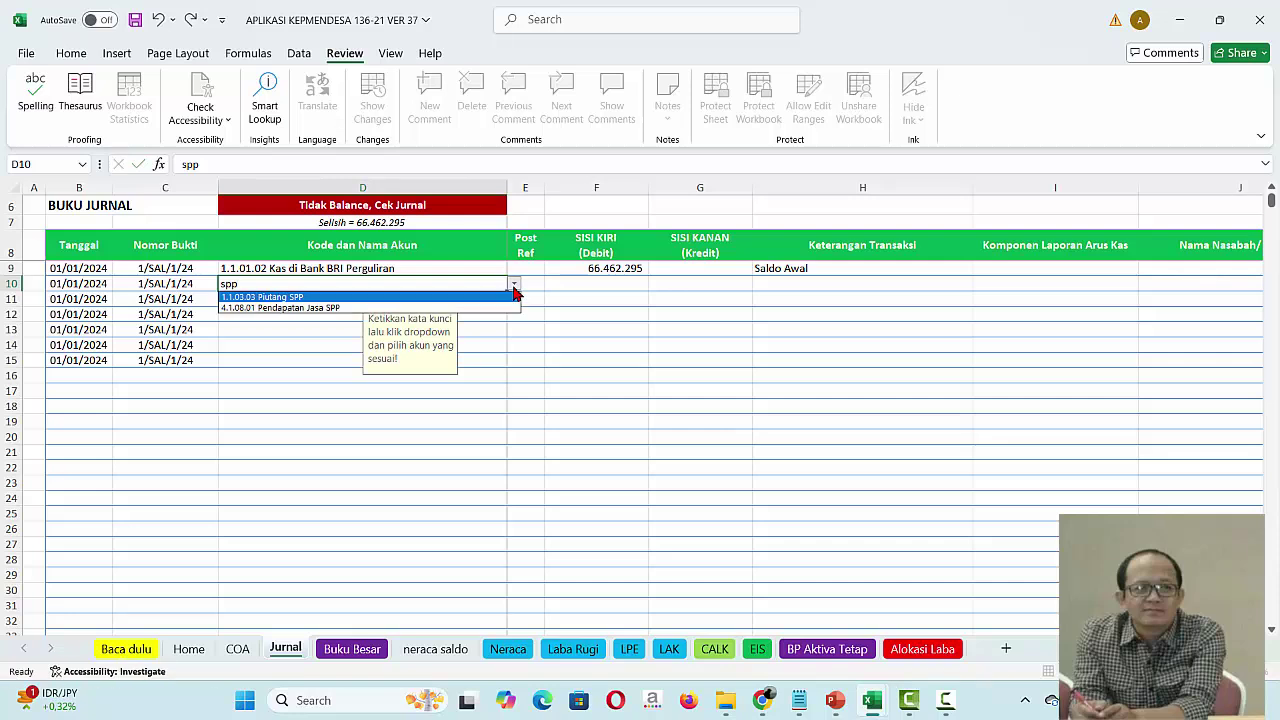
{"action": "left_click", "coordinate": [305, 297]}
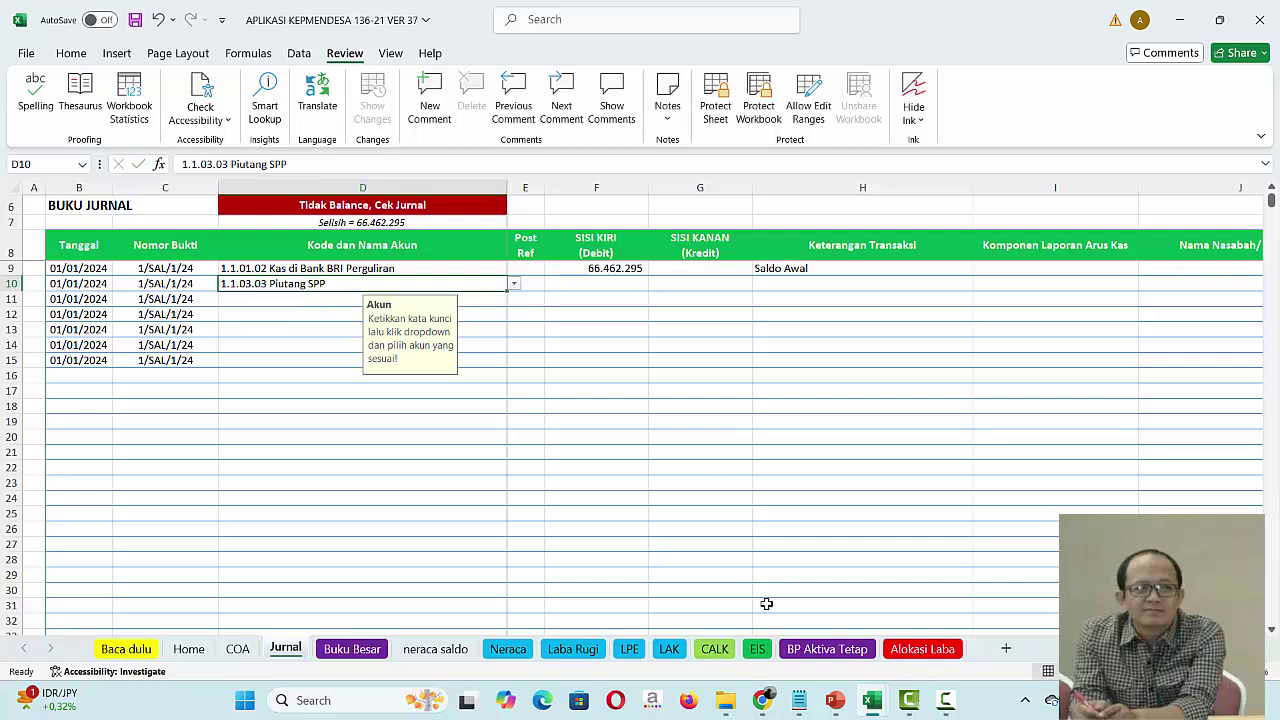
Step: Review the asset items in the LAP_Keungan balance sheet and copy the Pinjaman SPP, Pinjaman Perorangan and Mitra Usaha Bersama amounts (E31:E33)
{"action": "mouse_move", "coordinate": [883, 707]}
{"action": "left_click", "coordinate": [1029, 606]}
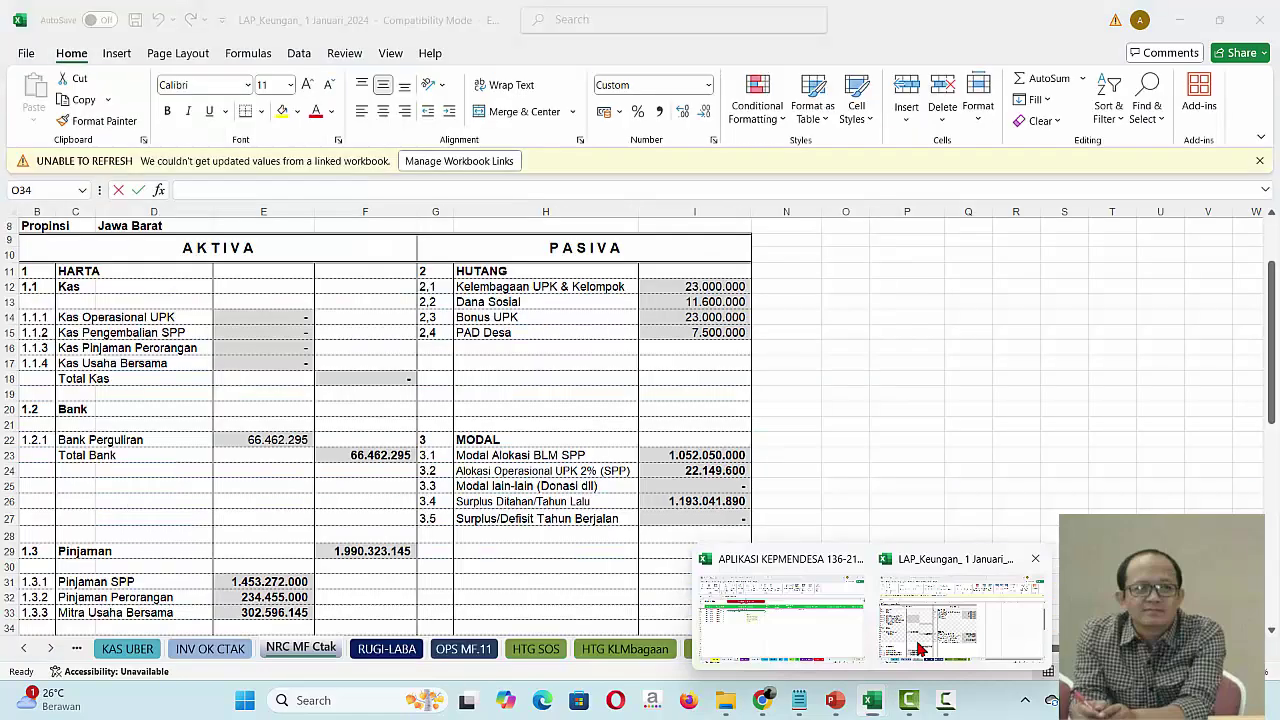
{"action": "left_click", "coordinate": [283, 582]}
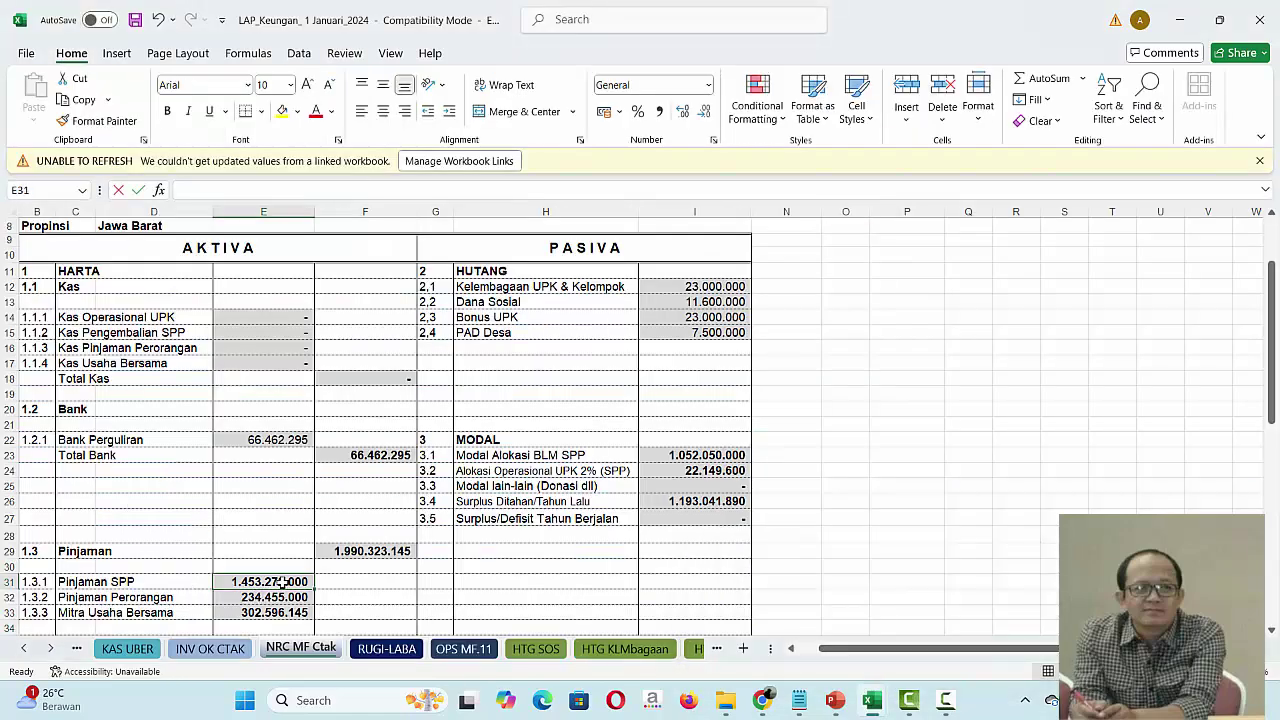
{"action": "key", "text": "Down"}
{"action": "key", "text": "Down"}
{"action": "key", "text": "Down"}
{"action": "key", "text": "Down"}
{"action": "key", "text": "Down"}
{"action": "key", "text": "Down"}
{"action": "key", "text": "Down"}
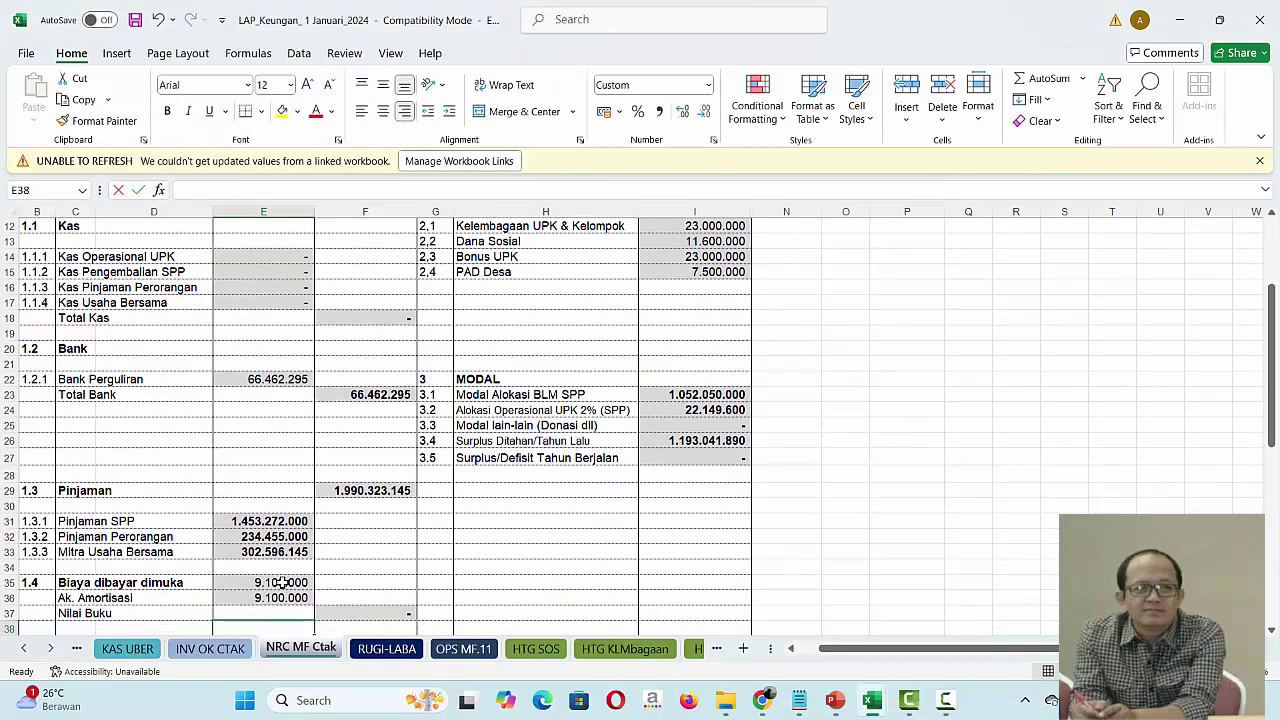
{"action": "left_click", "coordinate": [288, 521]}
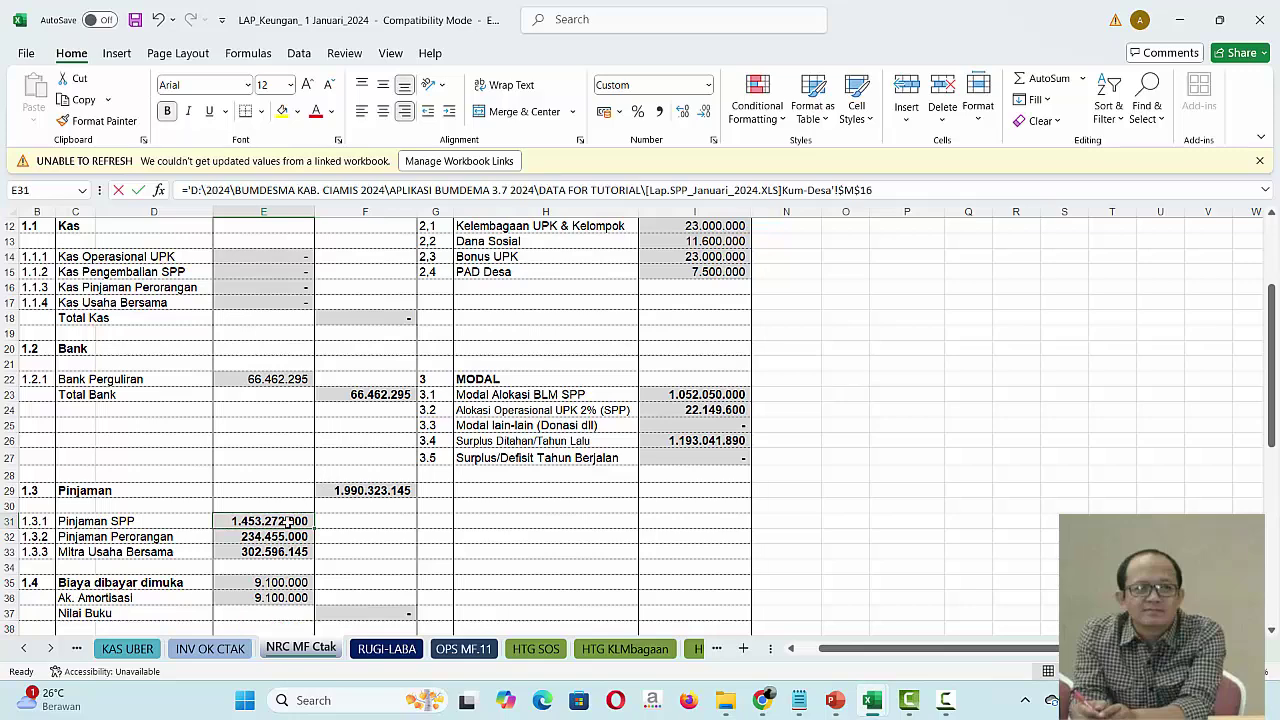
{"action": "key", "text": "shift+Down"}
{"action": "key", "text": "shift+Down"}
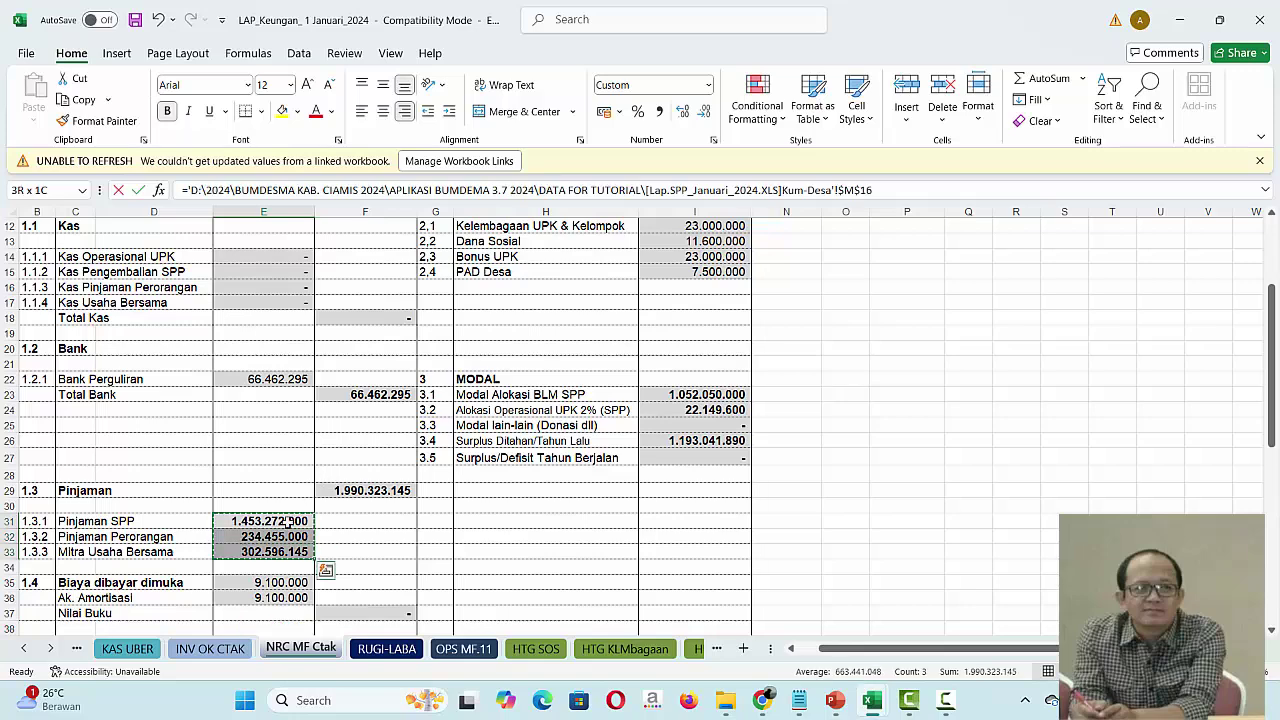
{"action": "key", "text": "ctrl+c"}
Step: Return to the APLIKASI KEPMENDESA 136-21 VER 37 journal and paste the three copied loan amounts as values into the debit column from row 10
{"action": "mouse_move", "coordinate": [883, 693]}
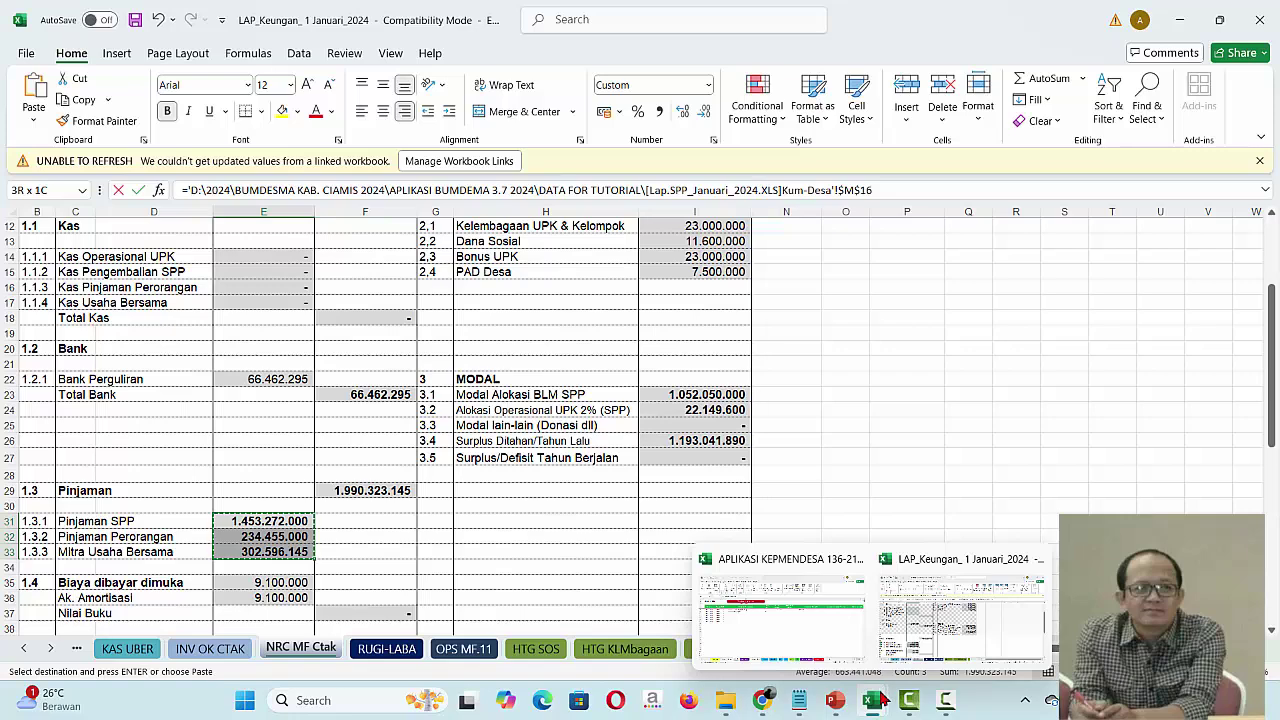
{"action": "left_click", "coordinate": [785, 630]}
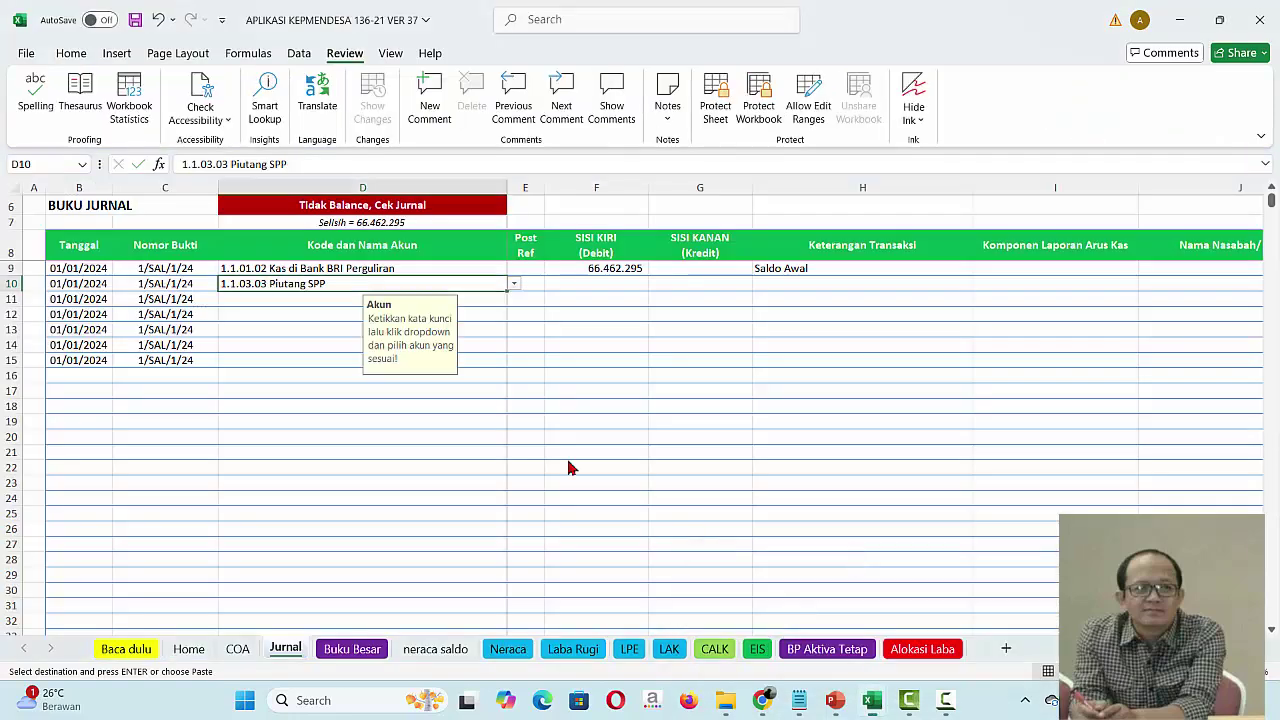
{"action": "left_click", "coordinate": [619, 285]}
{"action": "right_click", "coordinate": [619, 285]}
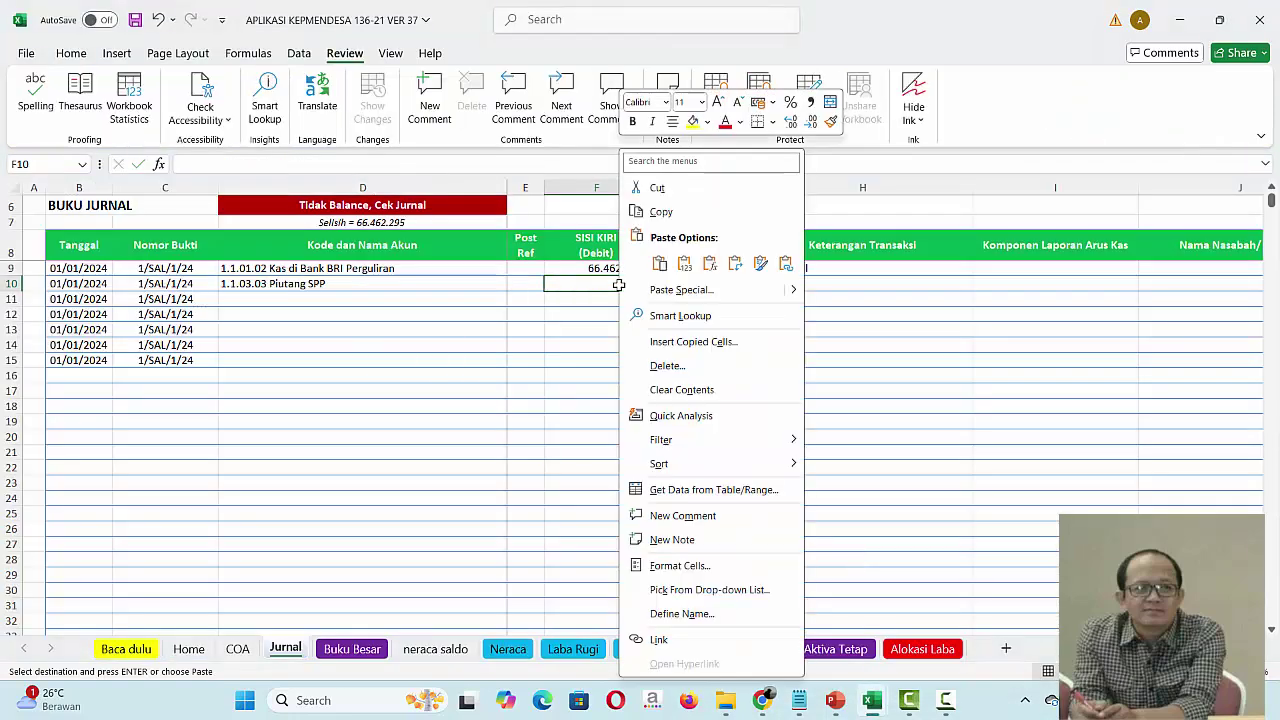
{"action": "left_click", "coordinate": [688, 268]}
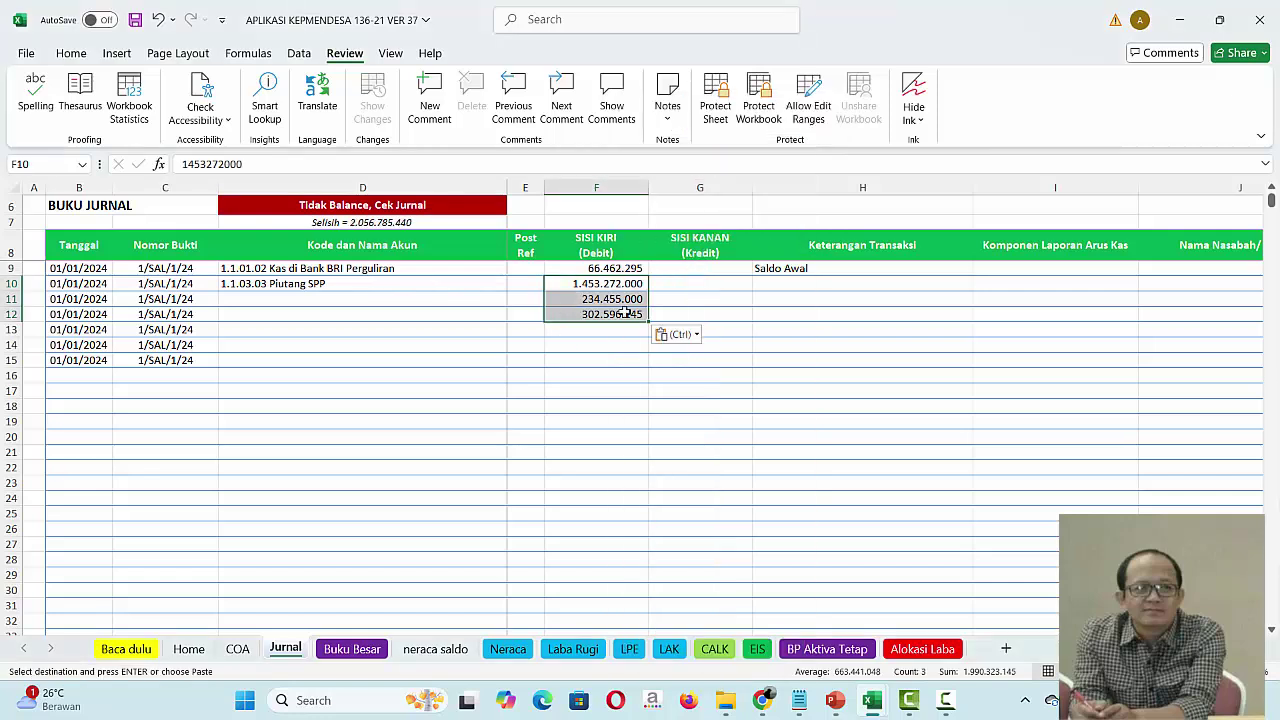
Step: With the keyword peror, set the account of journal row 11 to 1.1.03.04 Piutang Perorangan
{"action": "left_click", "coordinate": [330, 303]}
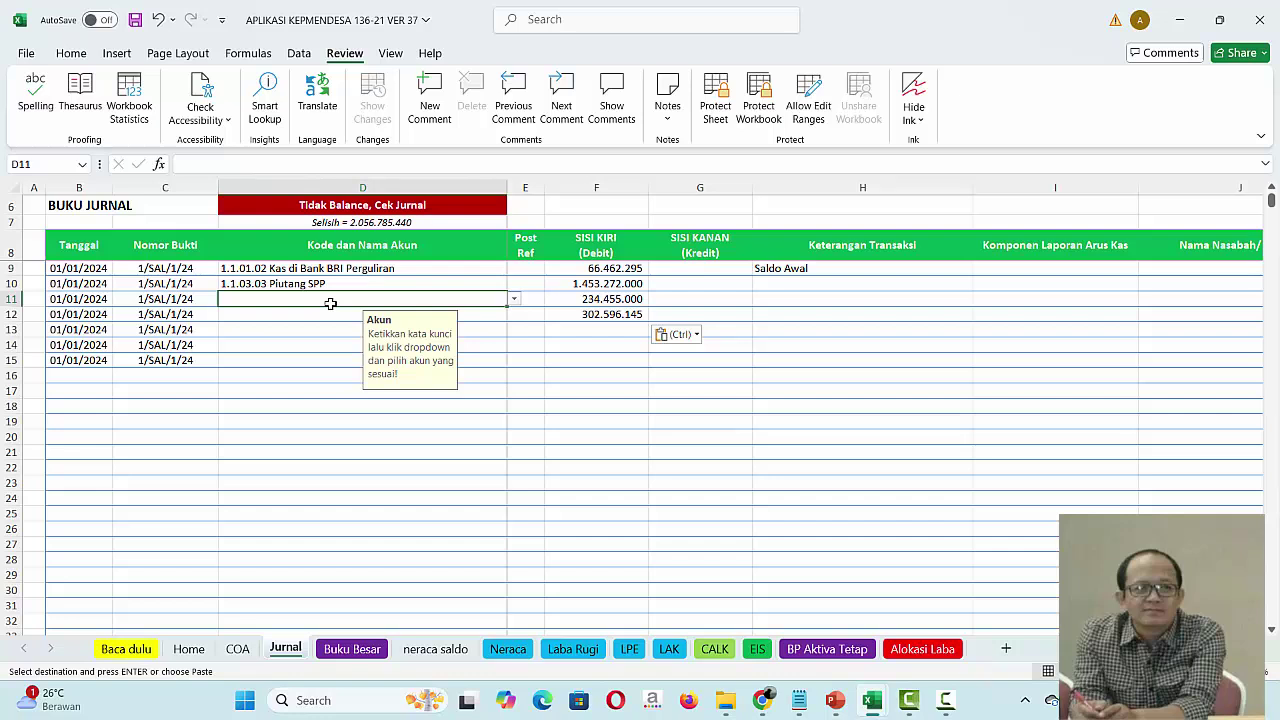
{"action": "type", "text": "peror"}
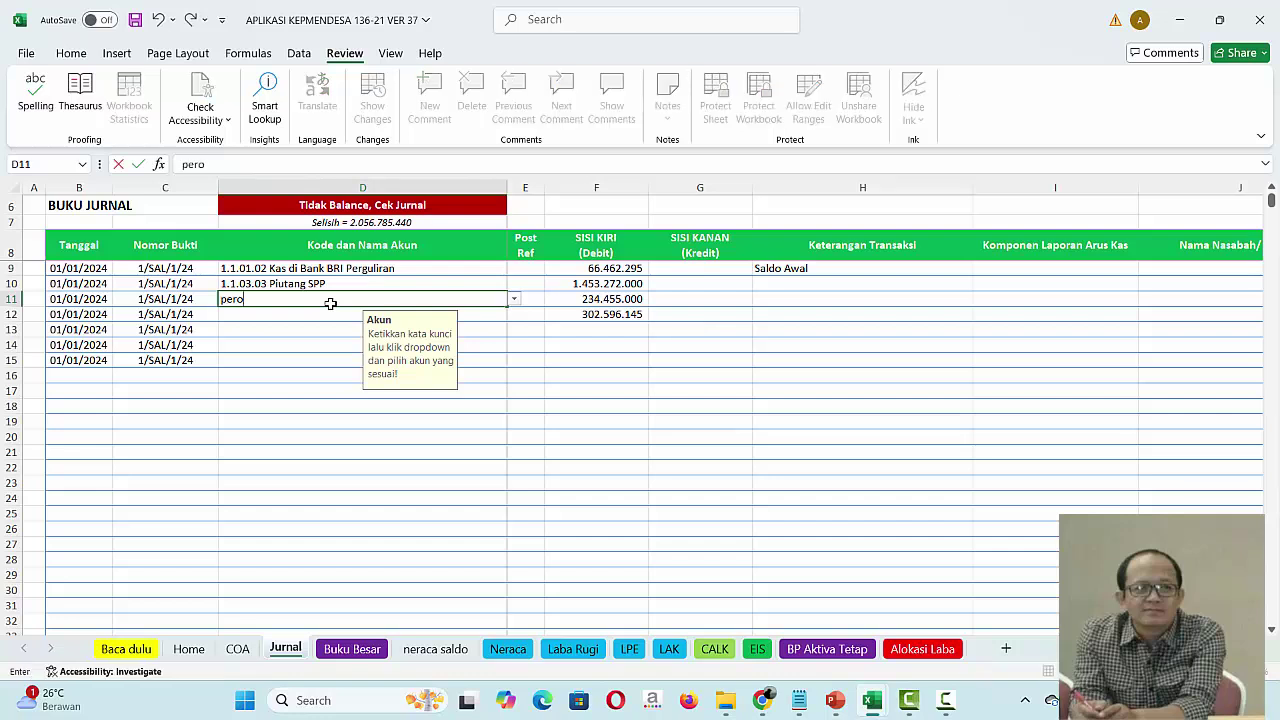
{"action": "left_click", "coordinate": [515, 303]}
{"action": "left_click", "coordinate": [321, 313]}
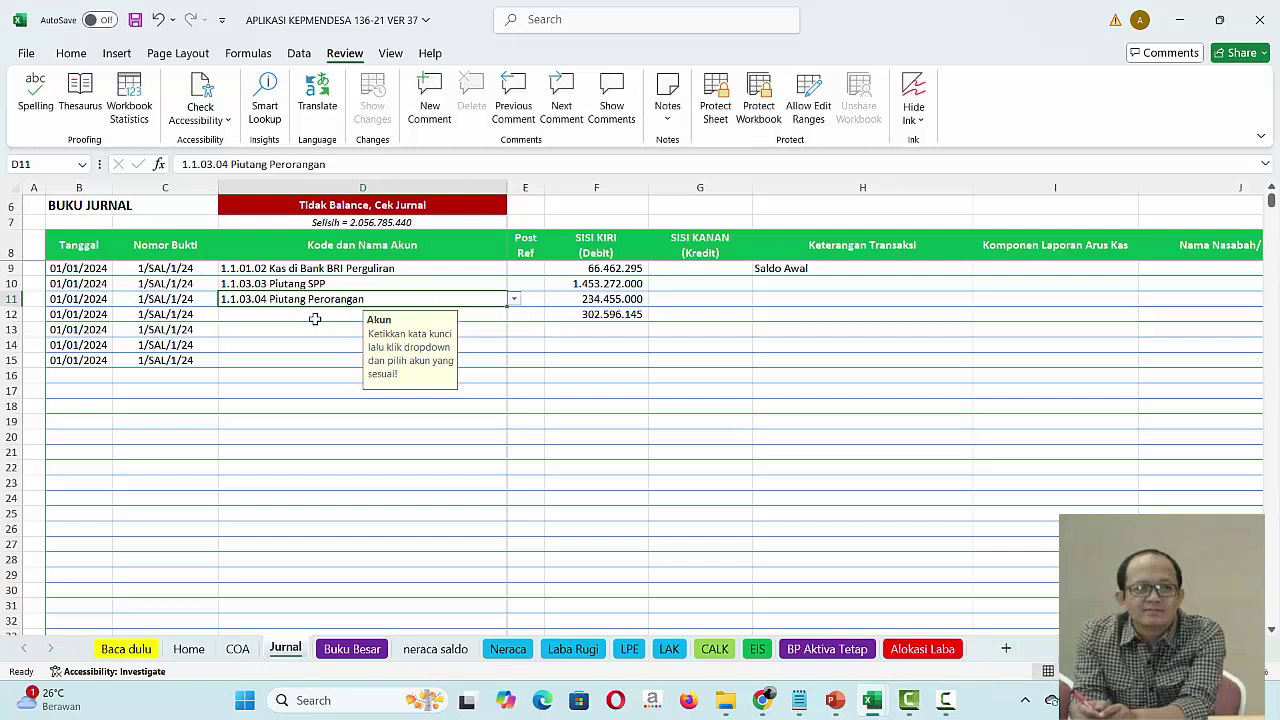
Step: With the keyword usah, set the account of journal row 12 to 1.1.03.05 Piutang Usaha Bersama
{"action": "left_click", "coordinate": [314, 318]}
{"action": "type", "text": "u"}
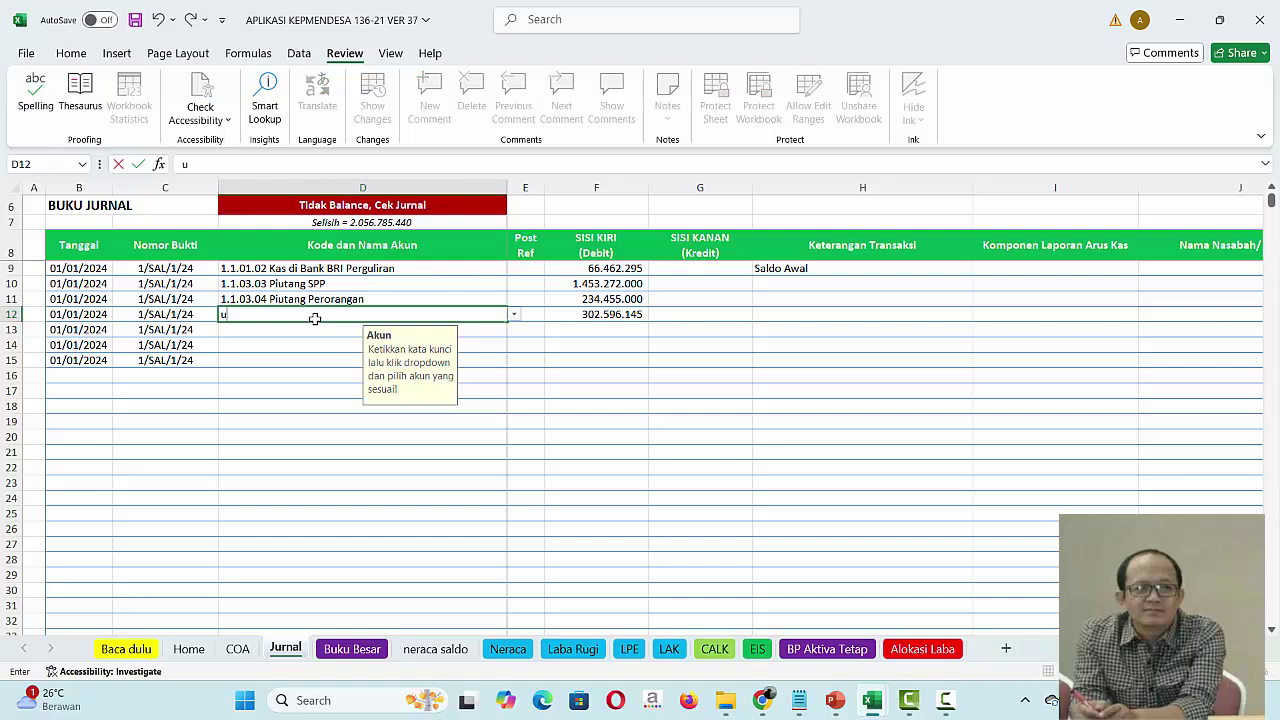
{"action": "type", "text": "sah"}
{"action": "left_click", "coordinate": [514, 317]}
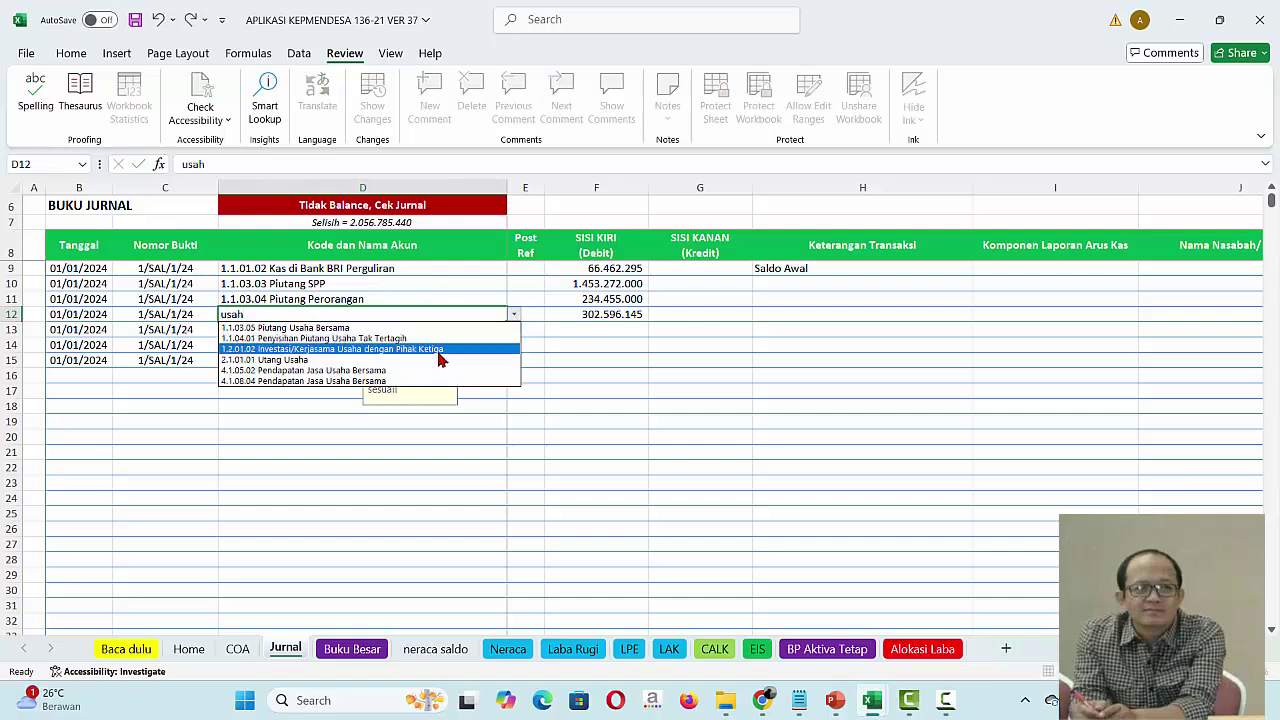
{"action": "left_click", "coordinate": [410, 328]}
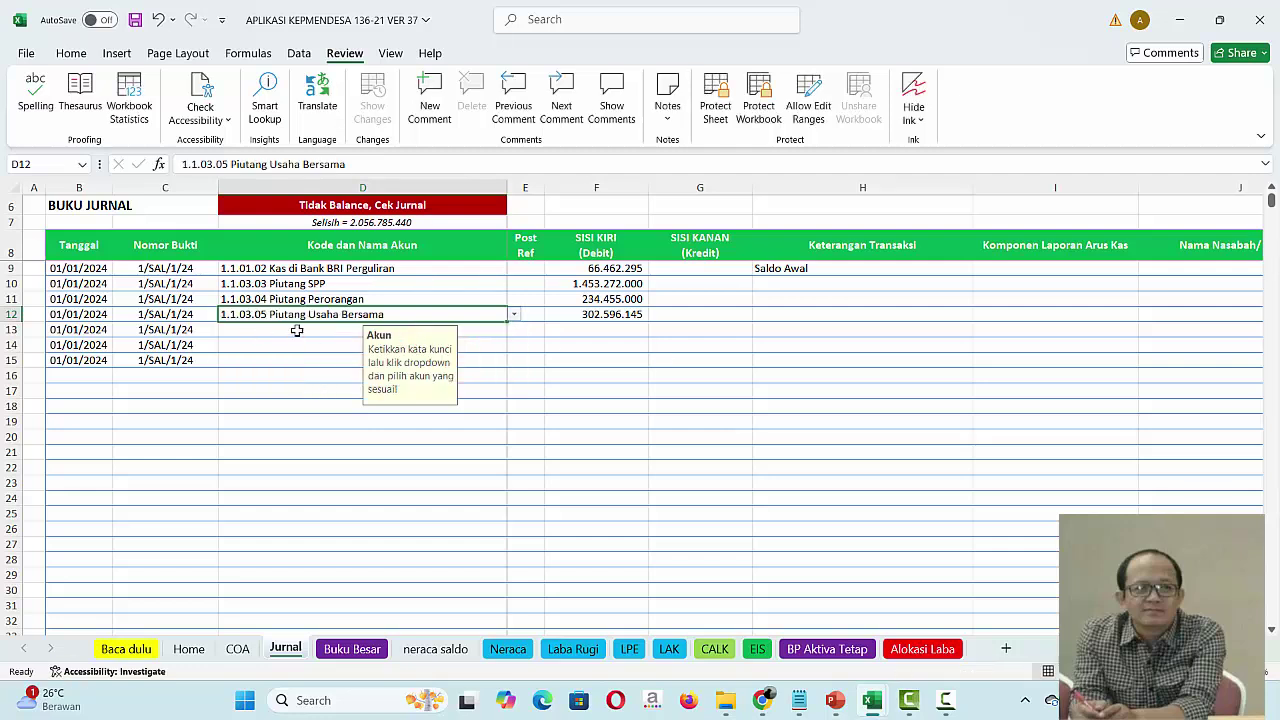
Step: With the keyword Tanah, set the account of journal row 13 to 1.3.01.01 Tanah and select that row's debit cell
{"action": "left_click", "coordinate": [297, 329]}
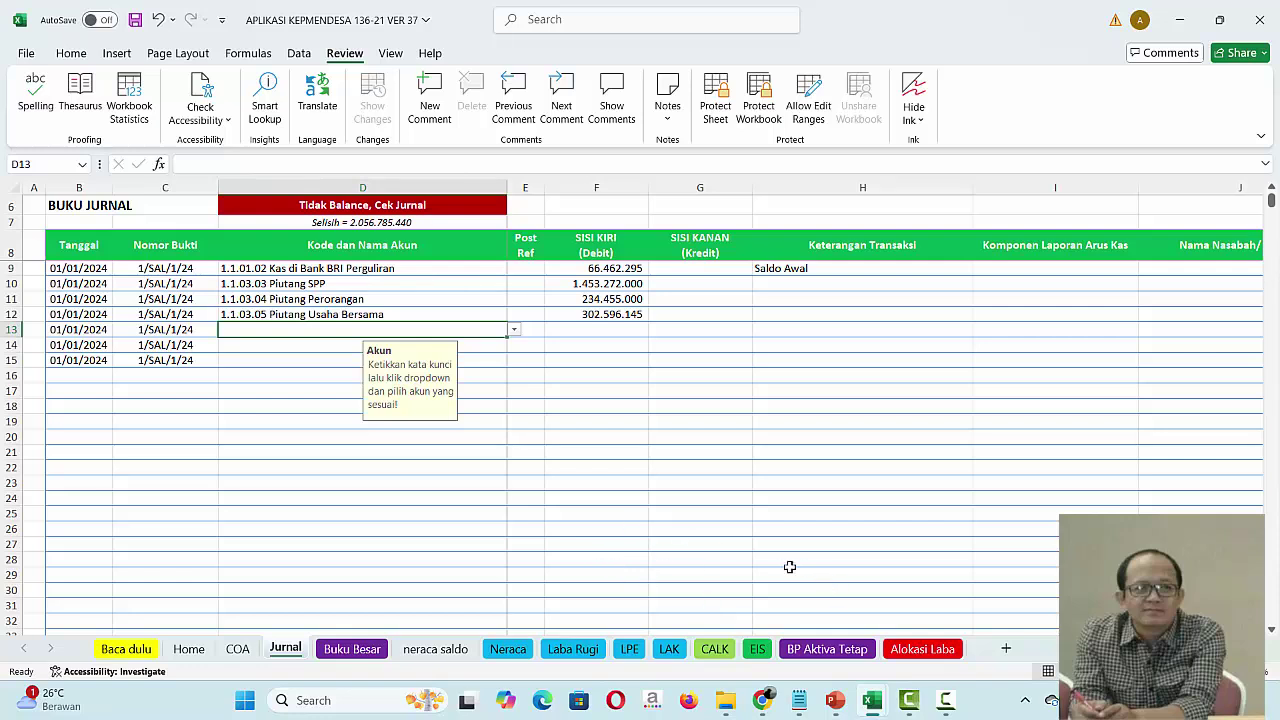
{"action": "type", "text": "Tana"}
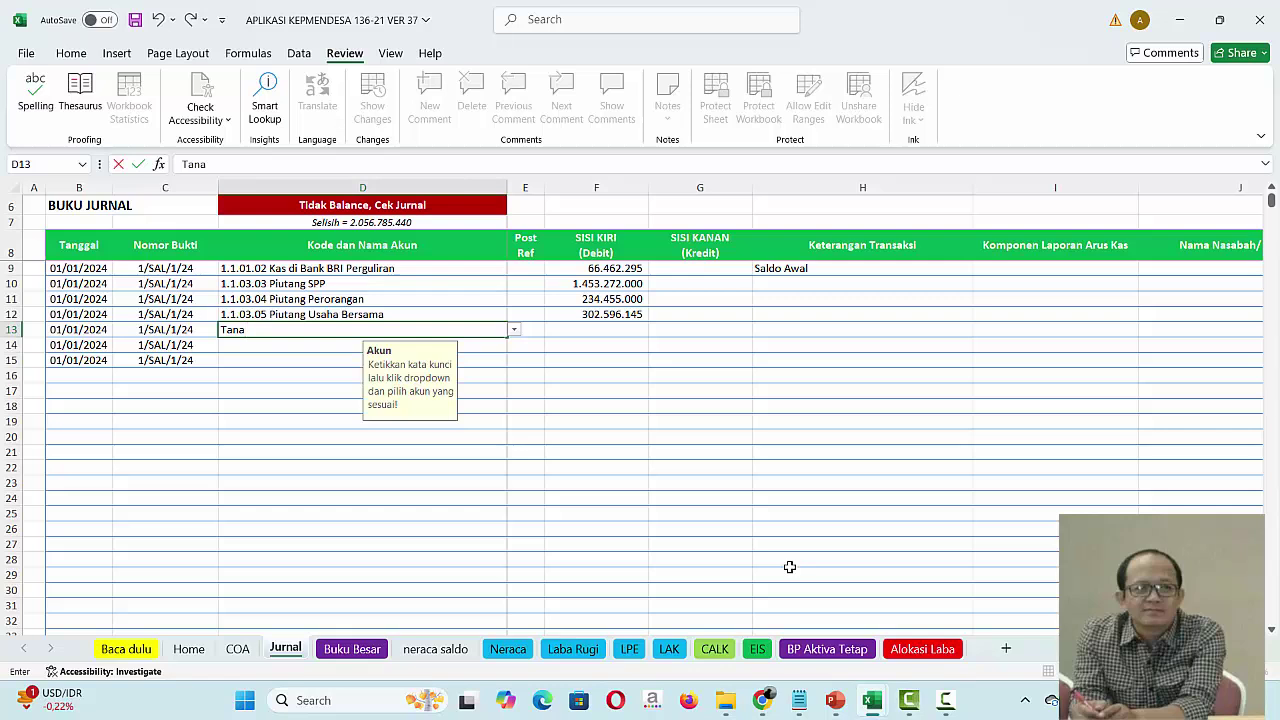
{"action": "type", "text": "h"}
{"action": "left_click", "coordinate": [514, 330]}
{"action": "left_click", "coordinate": [357, 344]}
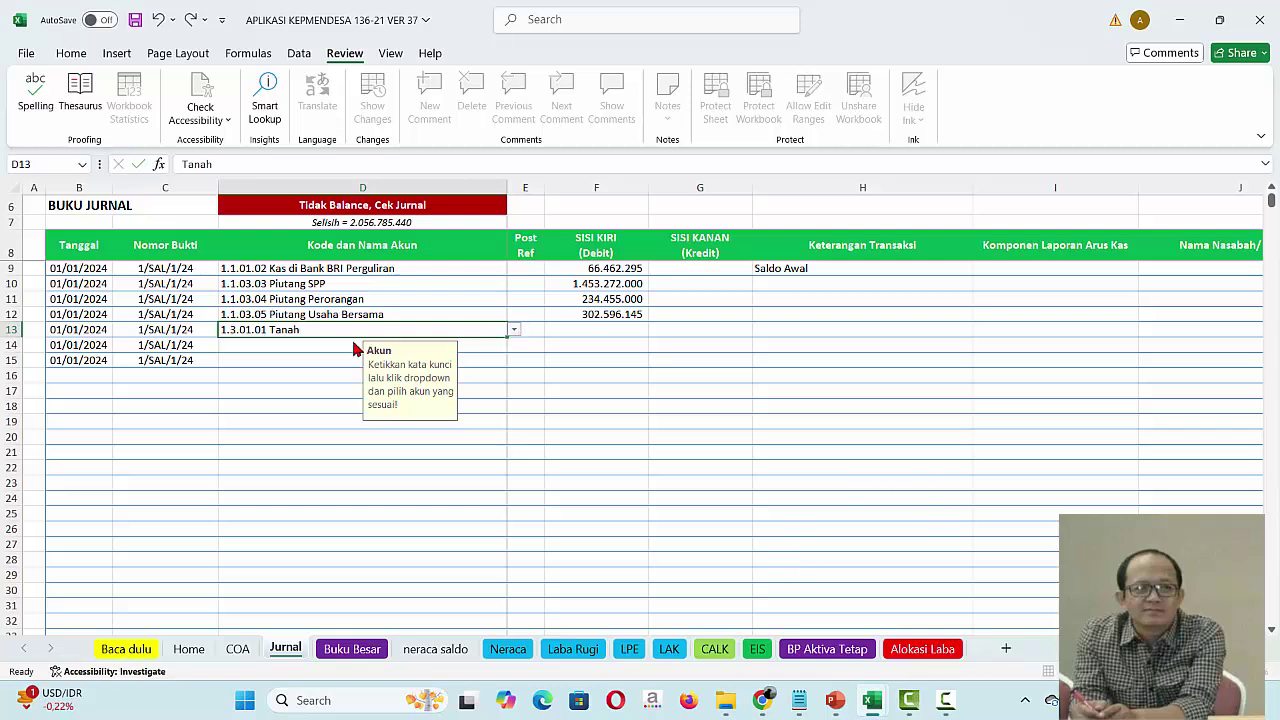
{"action": "left_click", "coordinate": [596, 330]}
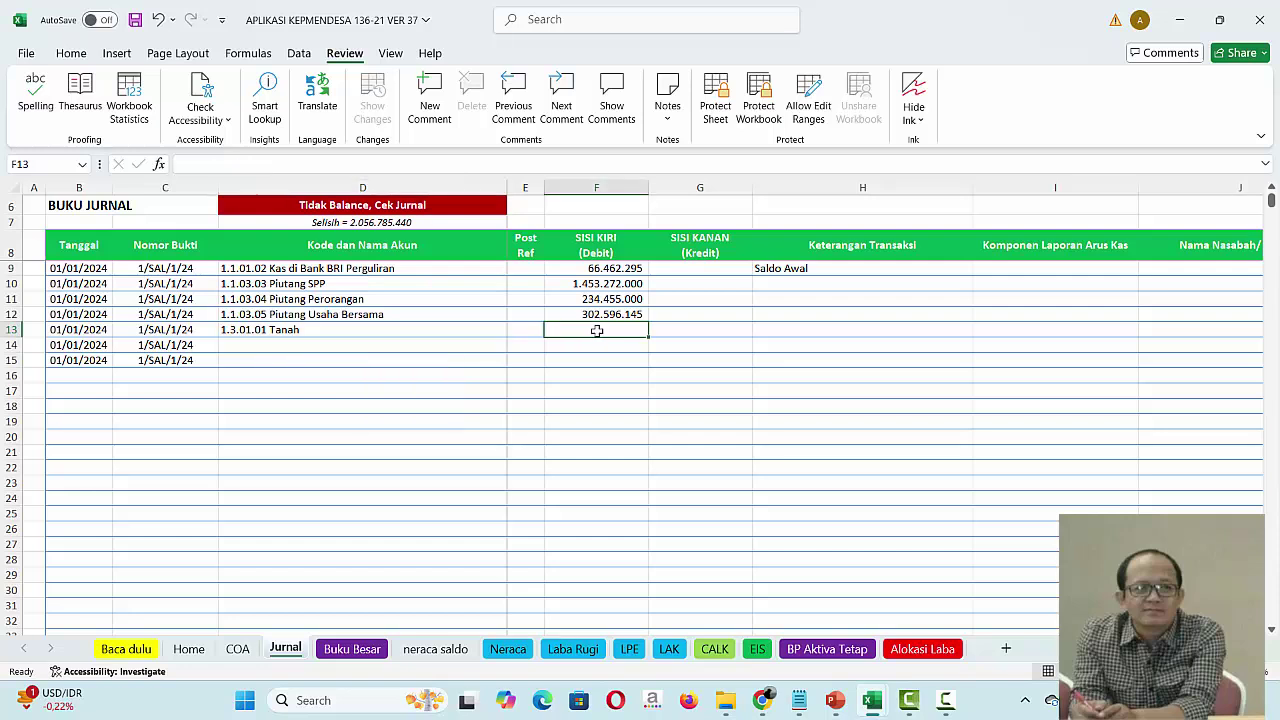
Step: Link the debit of journal row 13, Tanah, to the Aktiva Tetap amount in cell F43 of LAP_Keungan's NRC MF Ctak sheet
{"action": "type", "text": "="}
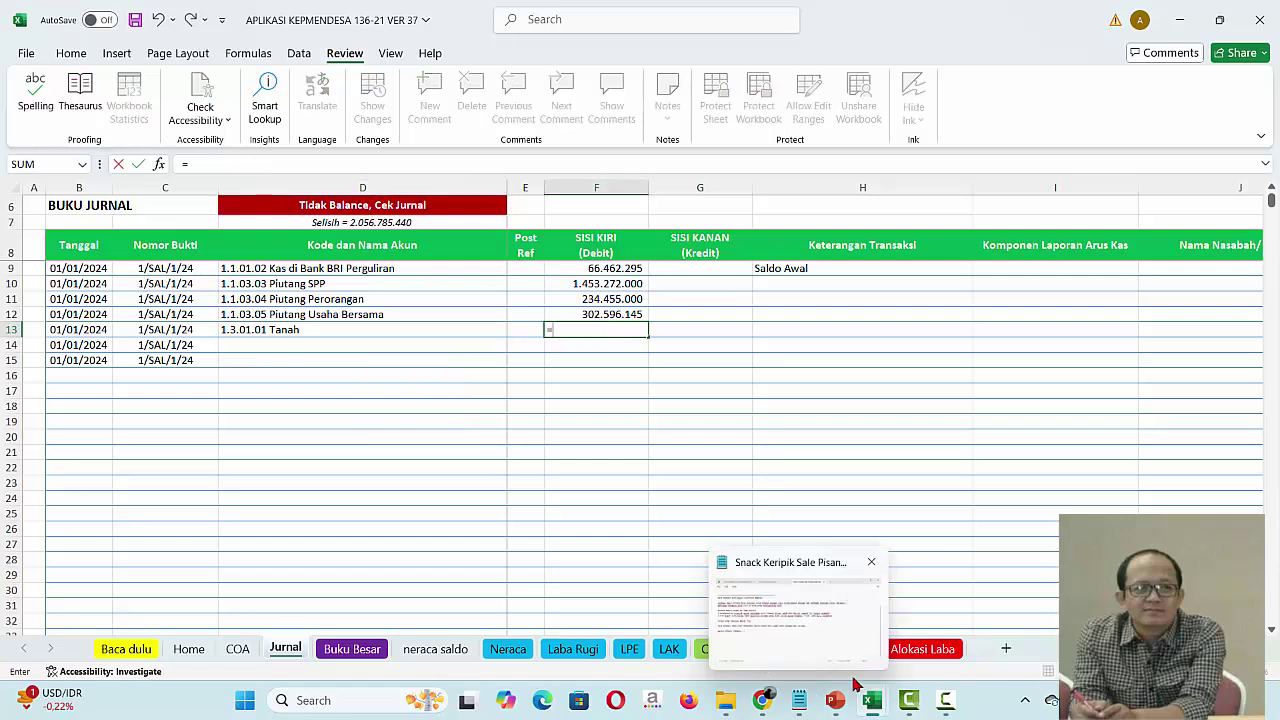
{"action": "mouse_move", "coordinate": [872, 700]}
{"action": "left_click", "coordinate": [925, 662]}
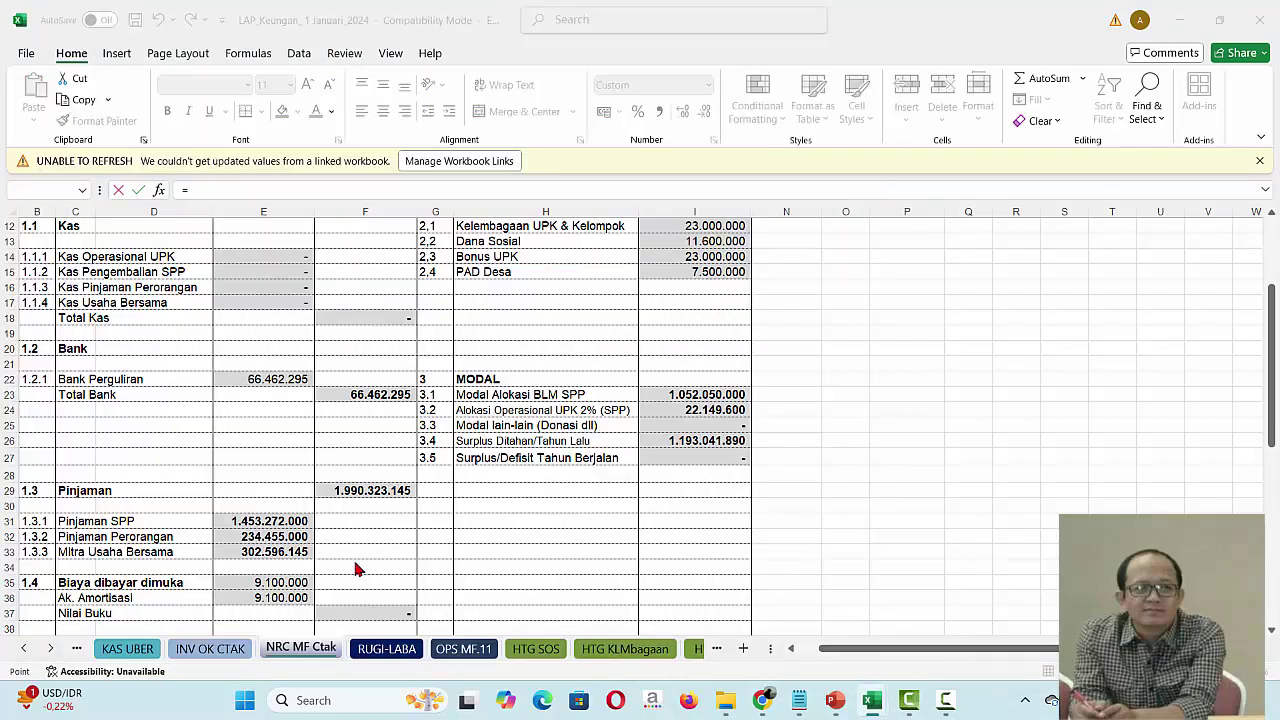
{"action": "left_click", "coordinate": [357, 569]}
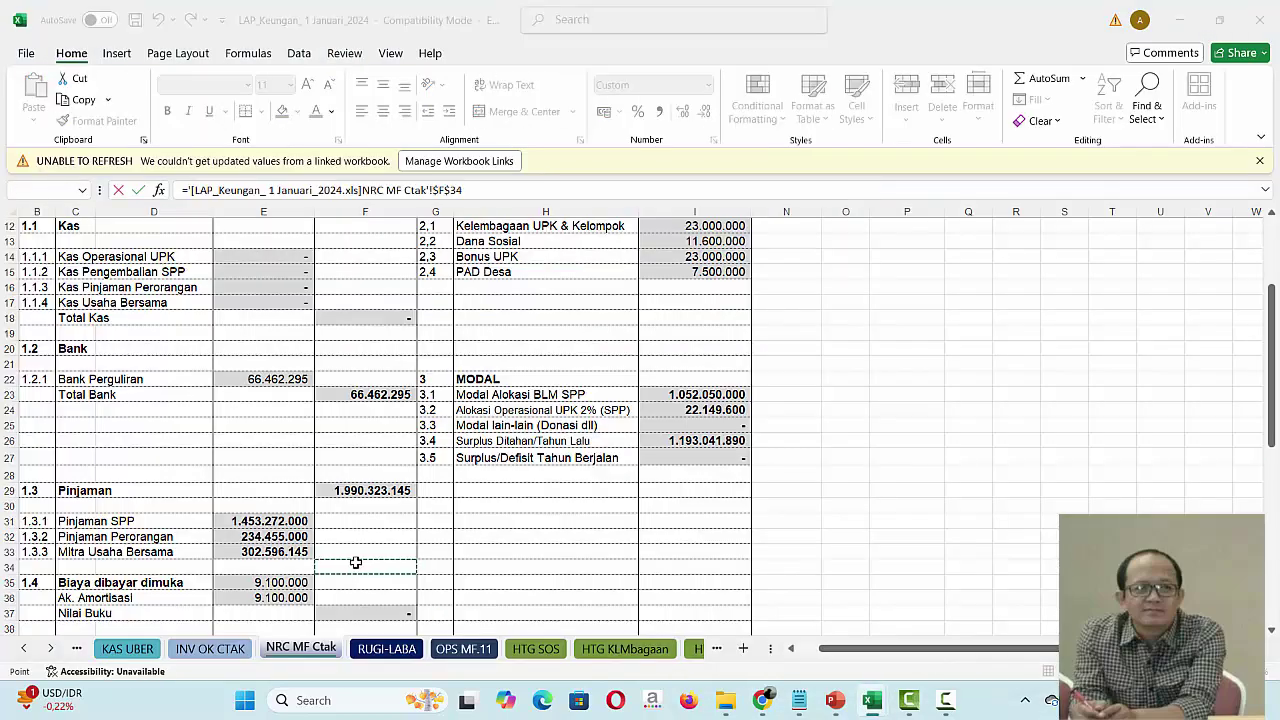
{"action": "key", "text": "Down"}
{"action": "key", "text": "Down"}
{"action": "key", "text": "Down"}
{"action": "key", "text": "Down"}
{"action": "key", "text": "Down"}
{"action": "key", "text": "Down"}
{"action": "key", "text": "Down"}
{"action": "key", "text": "Down"}
{"action": "key", "text": "Down"}
{"action": "key", "text": "Down"}
{"action": "key", "text": "Down"}
{"action": "key", "text": "Down"}
{"action": "key", "text": "Down"}
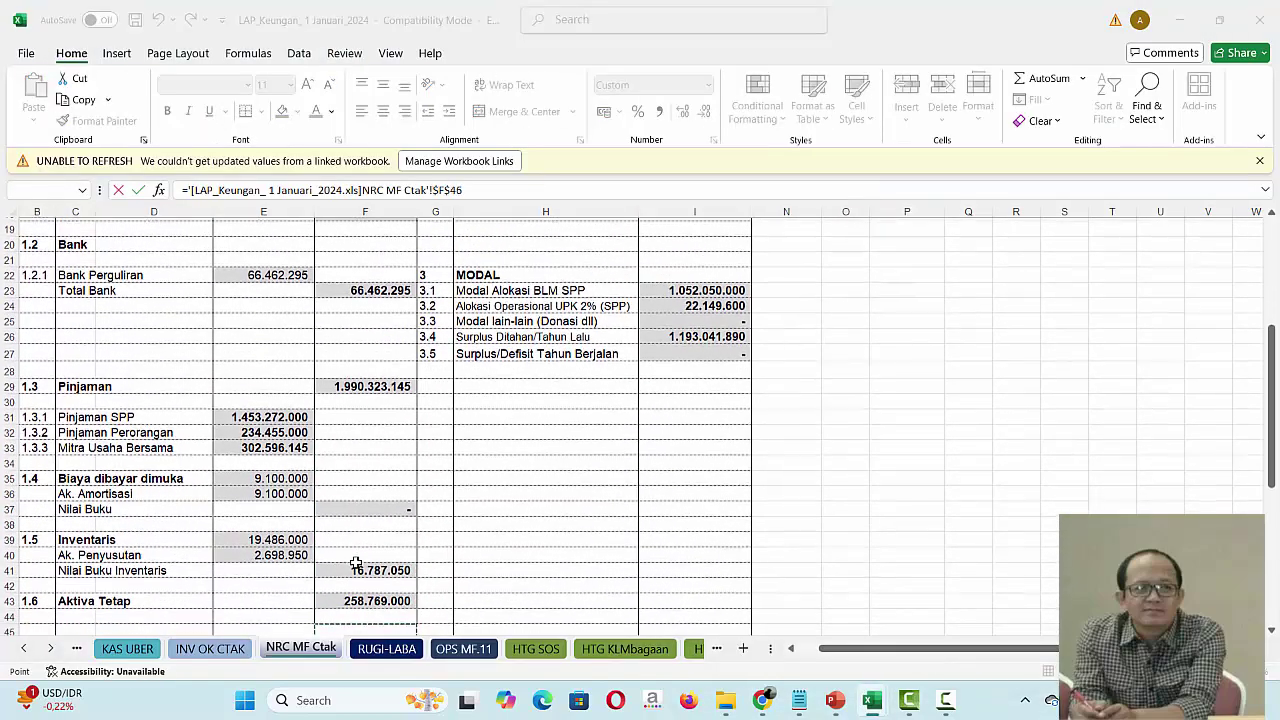
{"action": "left_click", "coordinate": [346, 570]}
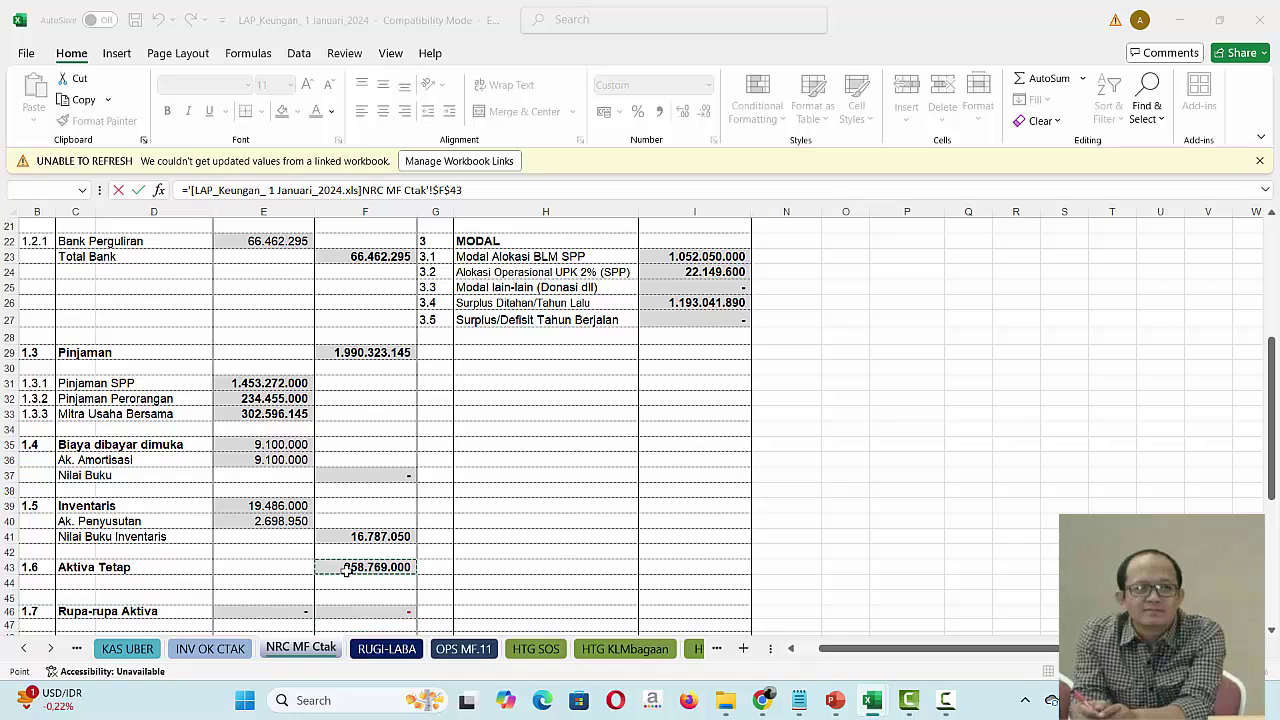
{"action": "key", "text": "Return"}
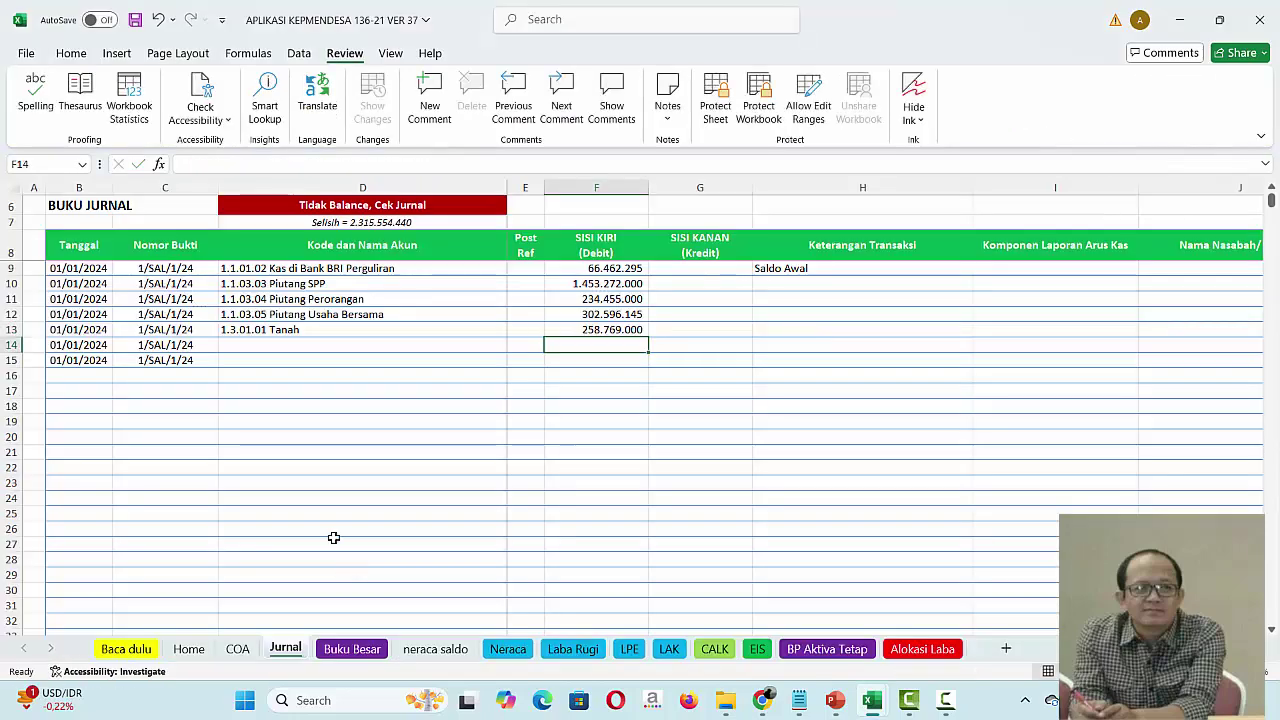
Step: With the keyword Peral, set the account of journal row 14 to 1.3.03.01 Peralatan dan Mesin
{"action": "left_click", "coordinate": [285, 344]}
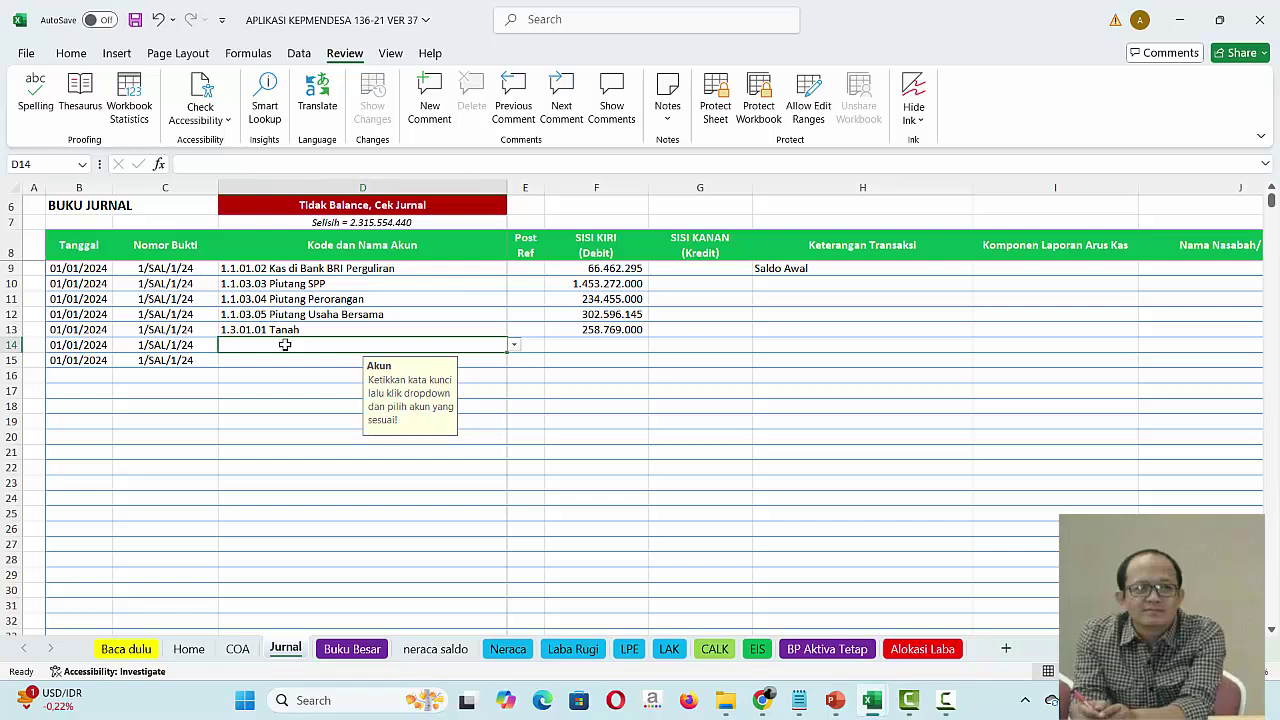
{"action": "type", "text": "Peral"}
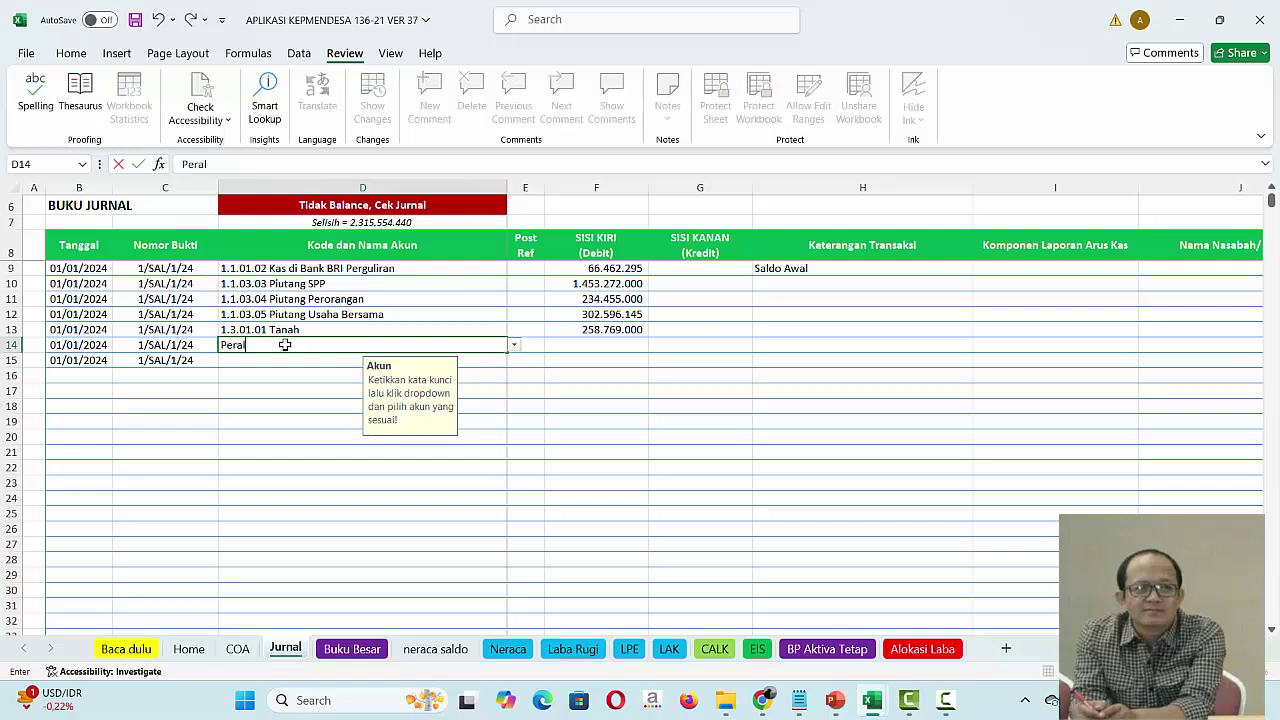
{"action": "left_click", "coordinate": [514, 346]}
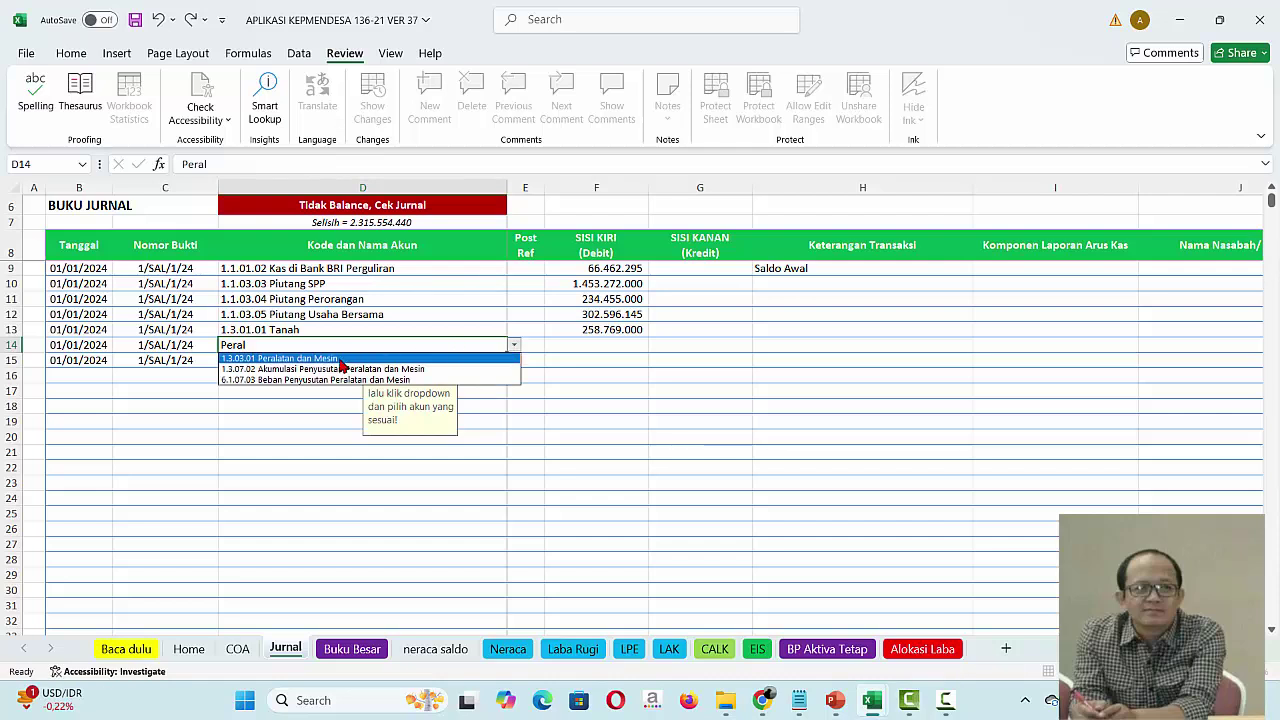
{"action": "left_click", "coordinate": [340, 362]}
Step: Link the debit of journal row 14 to the Inventaris amount in cell E39 of LAP_Keungan's NRC MF Ctak sheet
{"action": "left_click", "coordinate": [597, 350]}
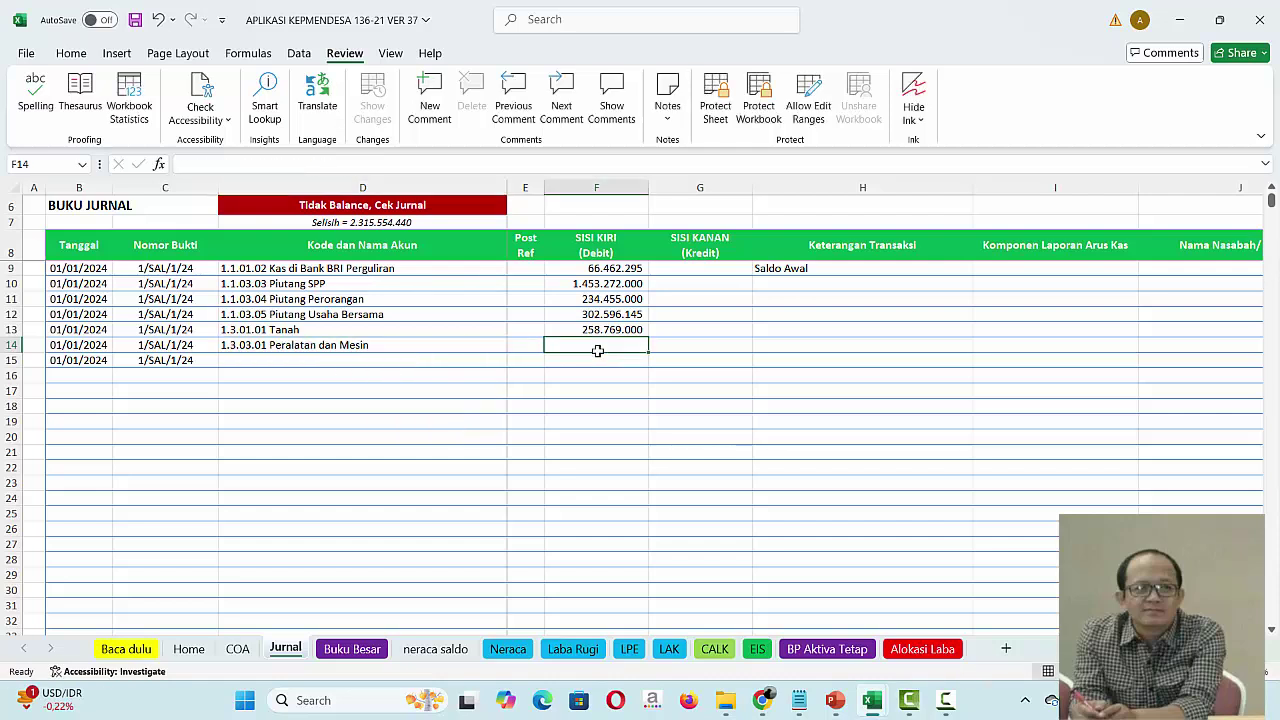
{"action": "type", "text": "="}
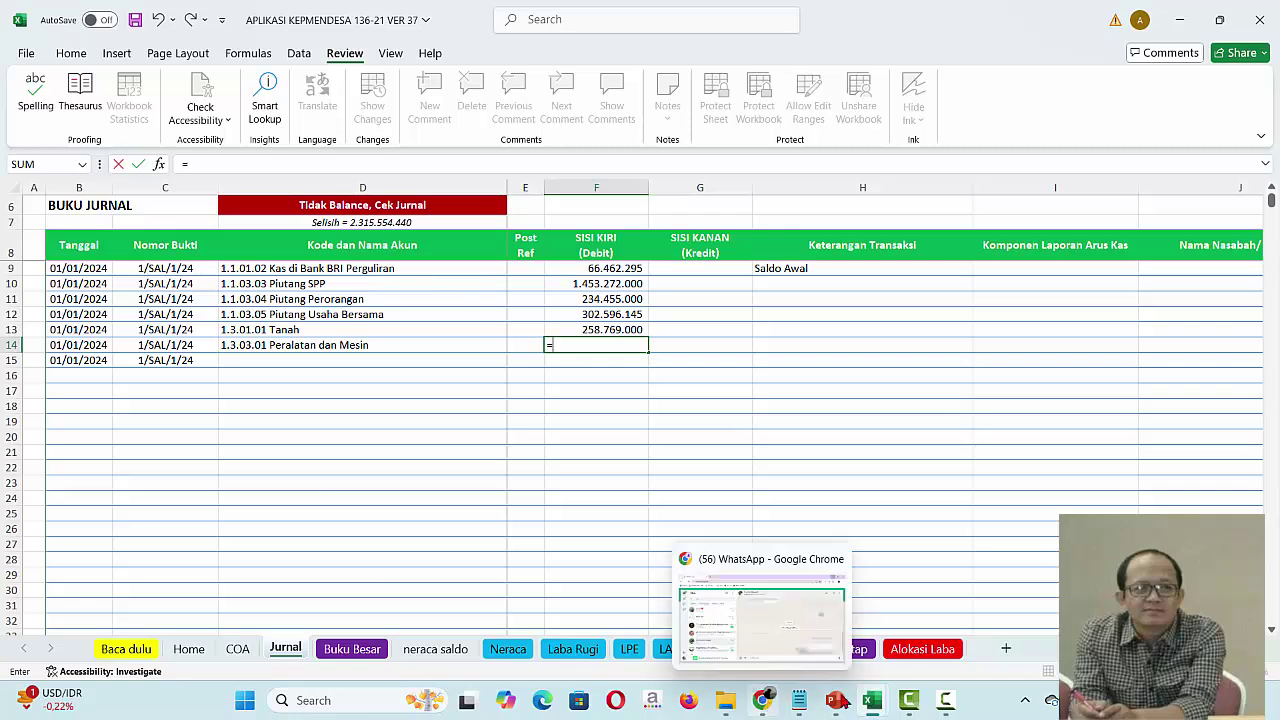
{"action": "mouse_move", "coordinate": [873, 703]}
{"action": "left_click", "coordinate": [960, 610]}
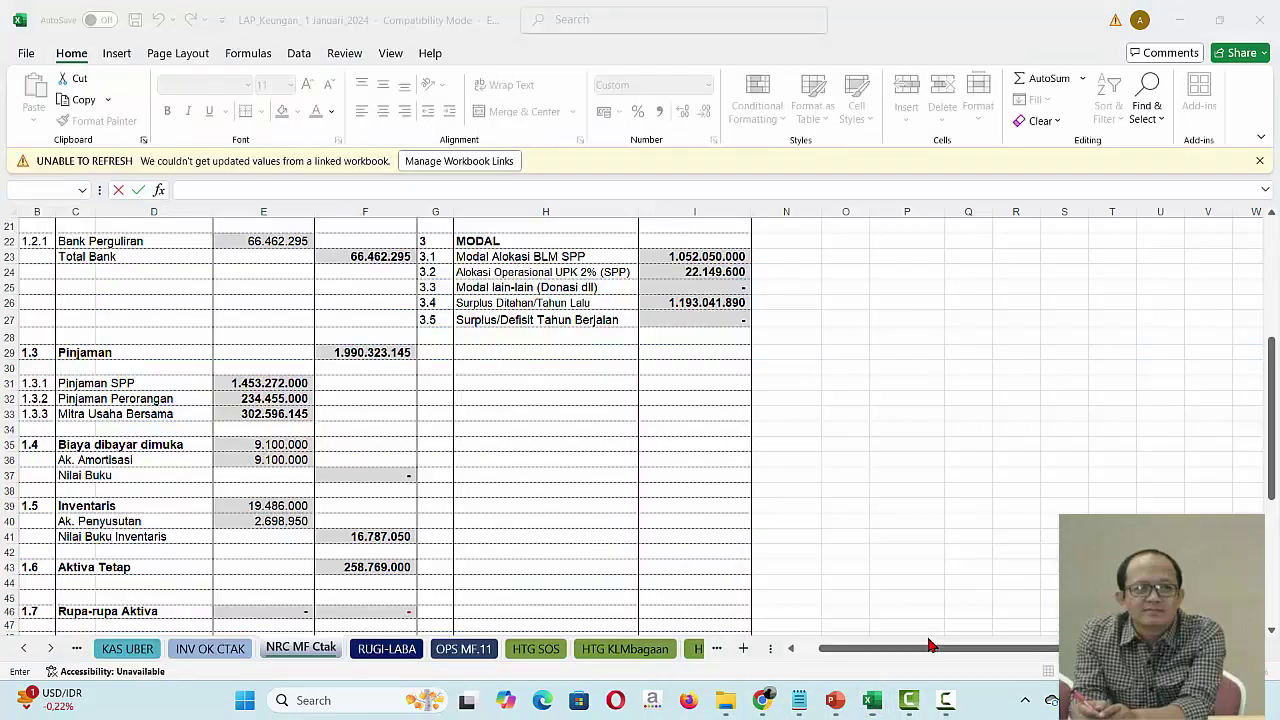
{"action": "left_click", "coordinate": [238, 537]}
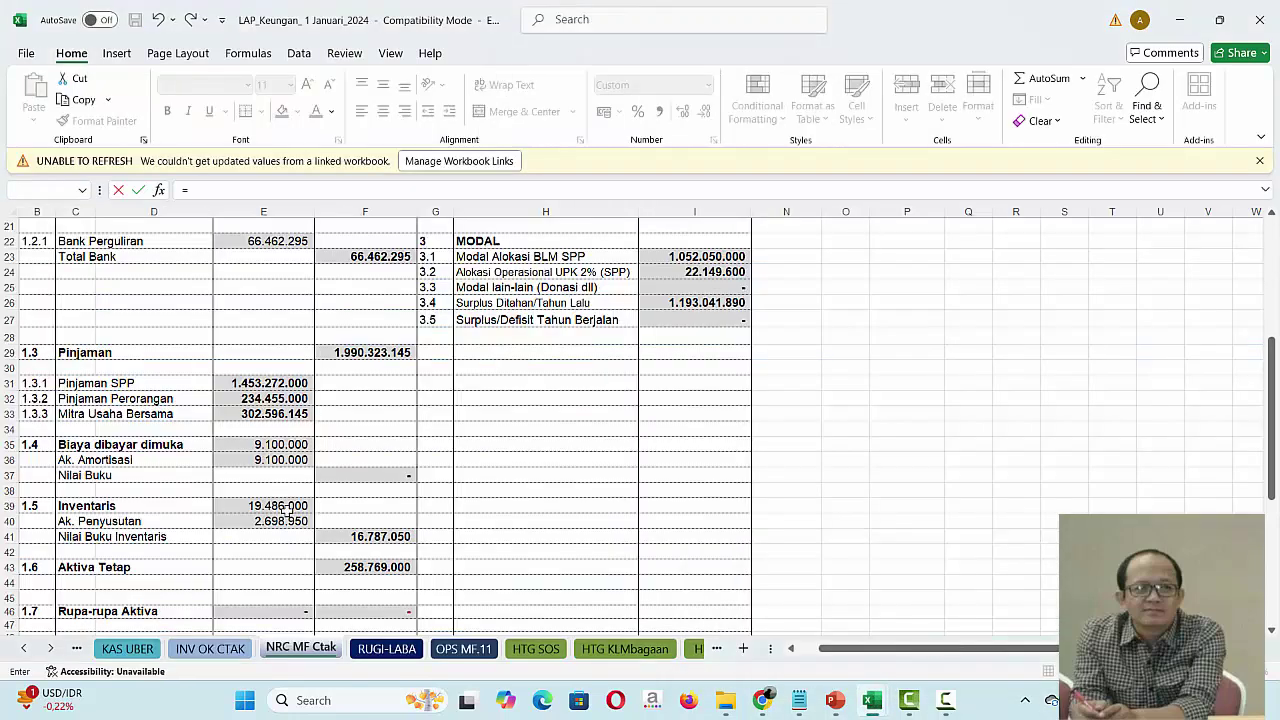
{"action": "key", "text": "Down"}
{"action": "key", "text": "Down"}
{"action": "key", "text": "Down"}
{"action": "key", "text": "Down"}
{"action": "key", "text": "Down"}
{"action": "key", "text": "Down"}
{"action": "key", "text": "Down"}
{"action": "key", "text": "Down"}
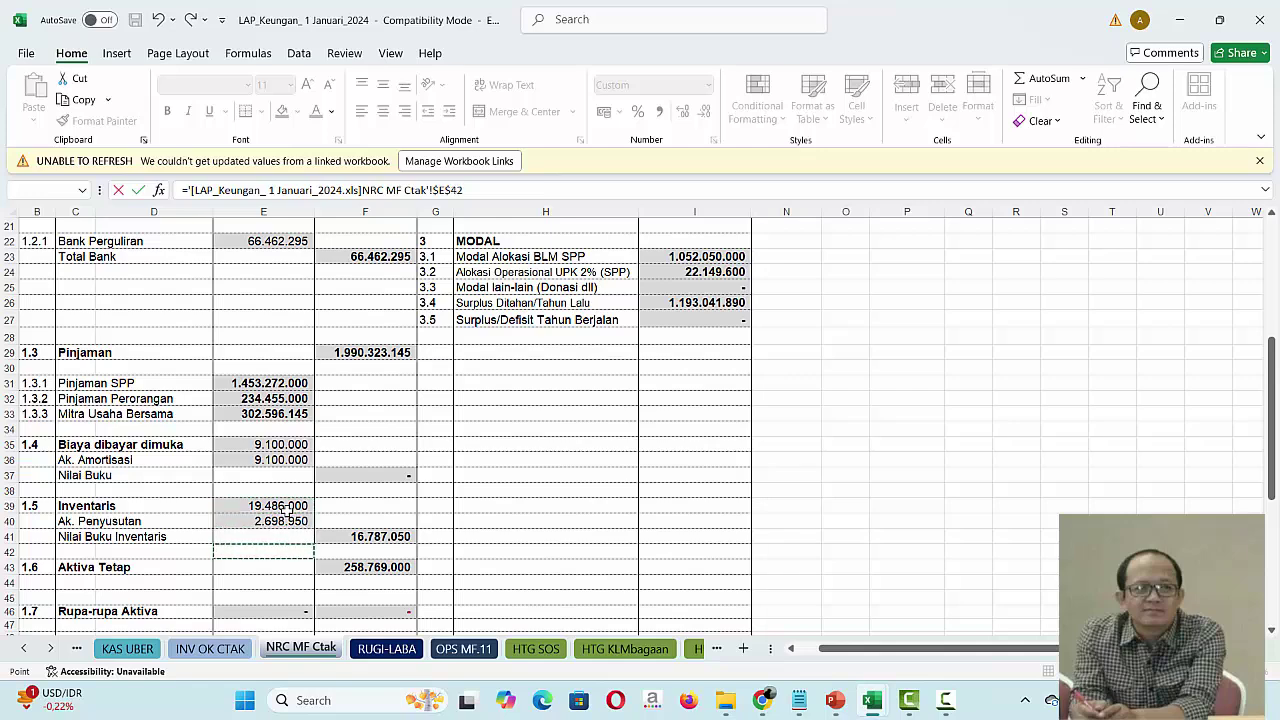
{"action": "key", "text": "Up"}
{"action": "key", "text": "Up"}
{"action": "key", "text": "Up"}
{"action": "key", "text": "Up"}
{"action": "key", "text": "Up"}
{"action": "key", "text": "Up"}
{"action": "key", "text": "Up"}
{"action": "key", "text": "Up"}
{"action": "key", "text": "Up"}
{"action": "key", "text": "Up"}
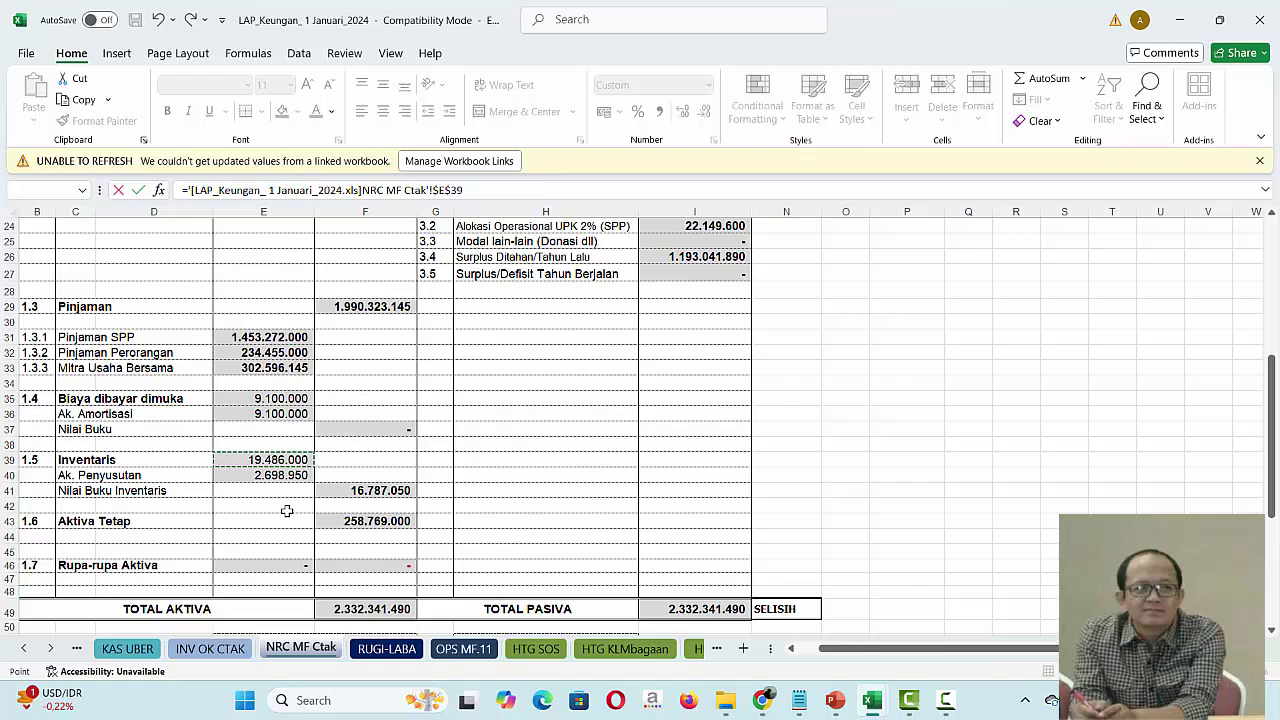
{"action": "key", "text": "Return"}
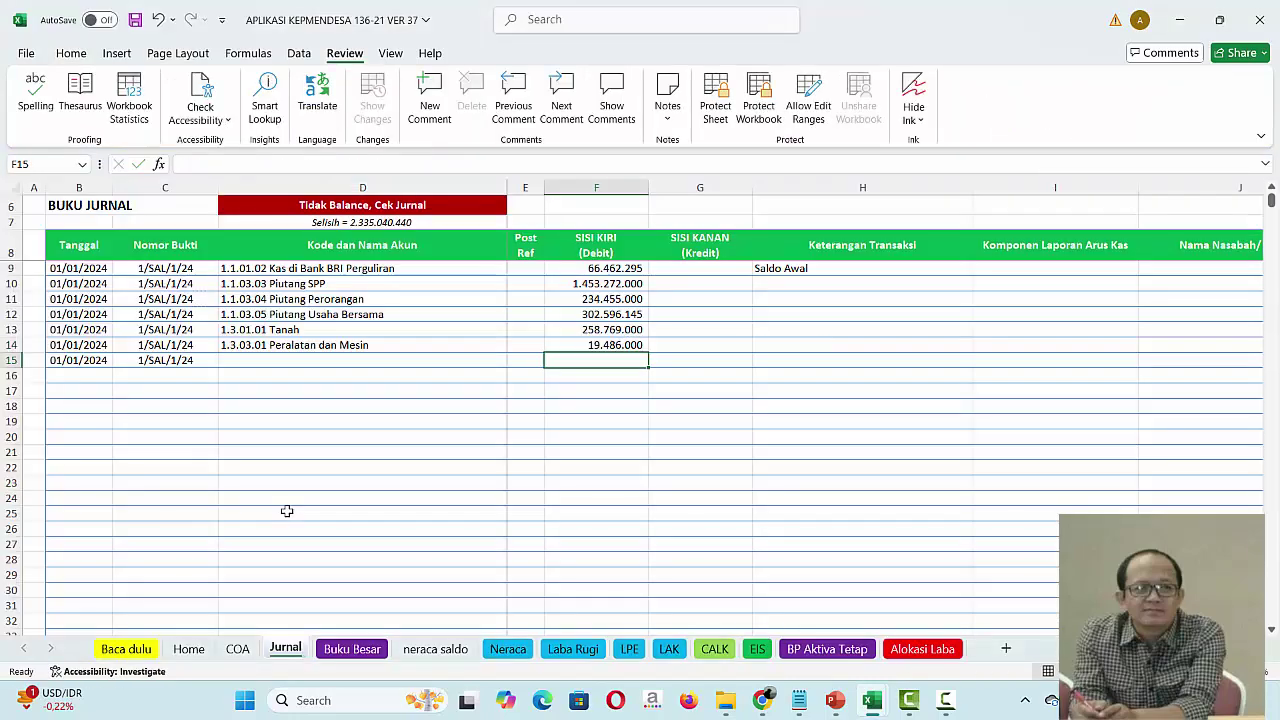
Step: With the keyword akum, set the account of journal row 15 to 1.3.07.02 Akumulasi Penyusutan Peralatan dan Mesin
{"action": "left_click", "coordinate": [304, 359]}
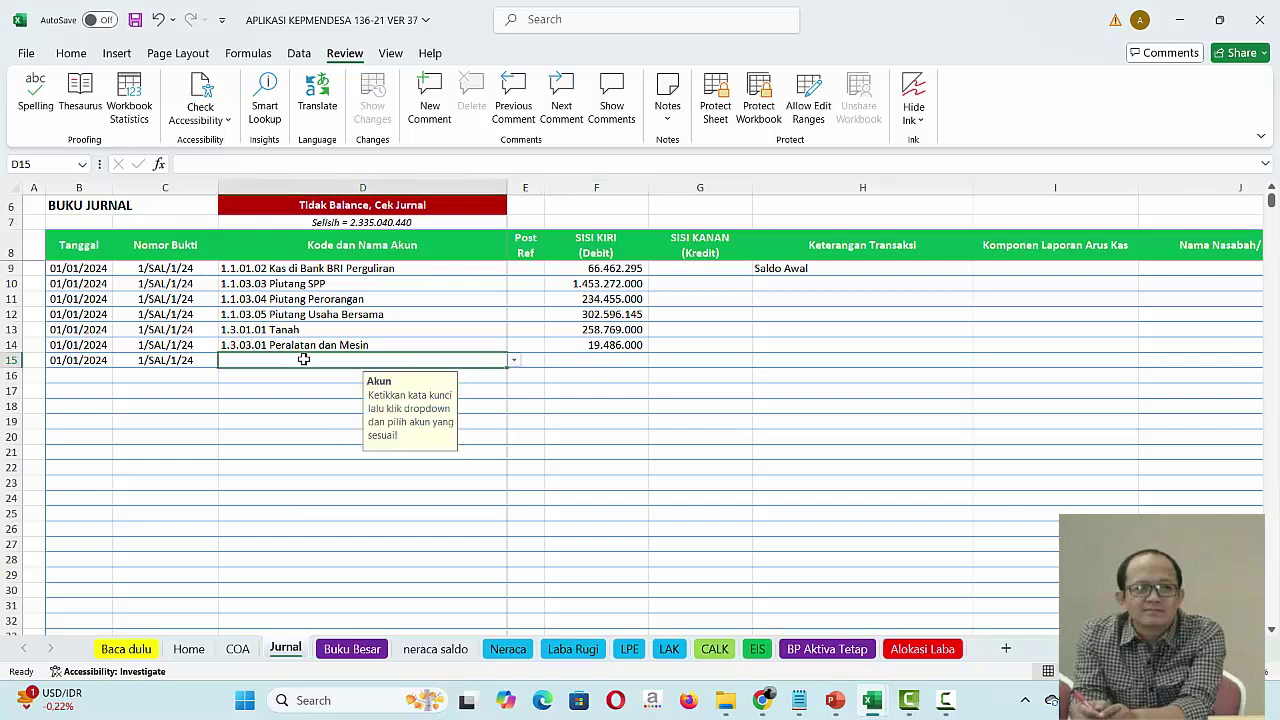
{"action": "type", "text": "akum"}
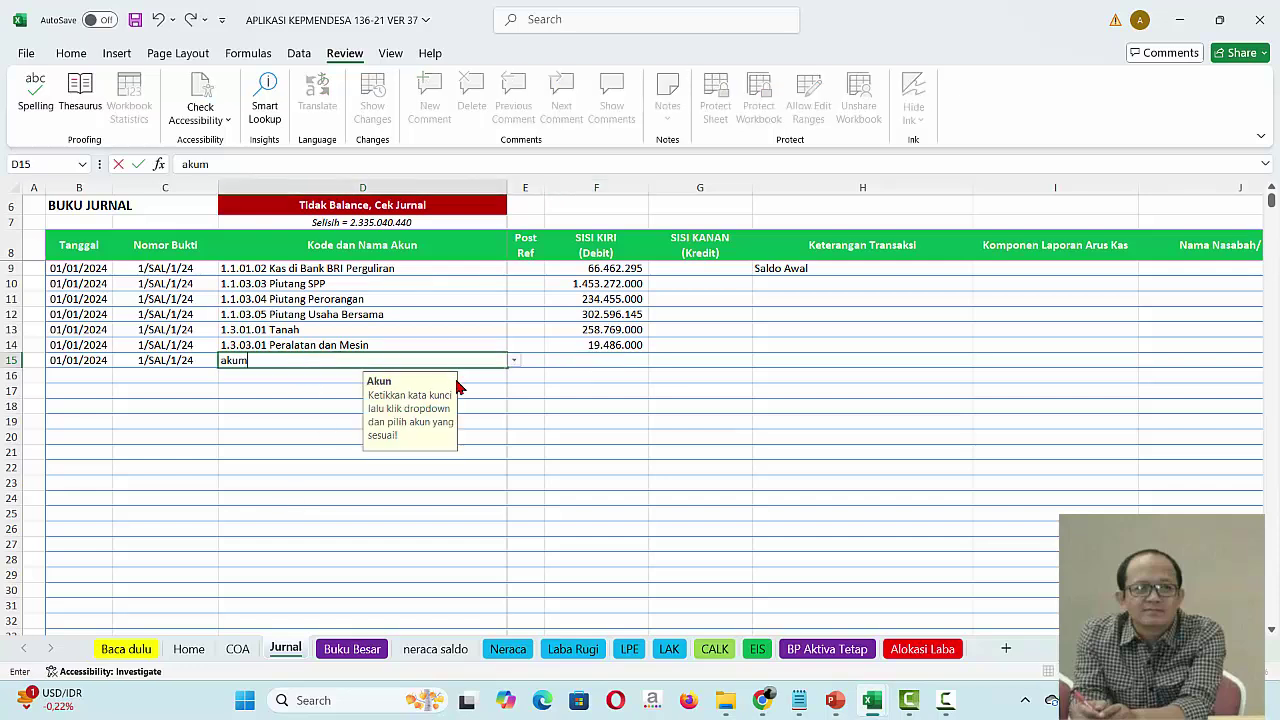
{"action": "left_click", "coordinate": [513, 362]}
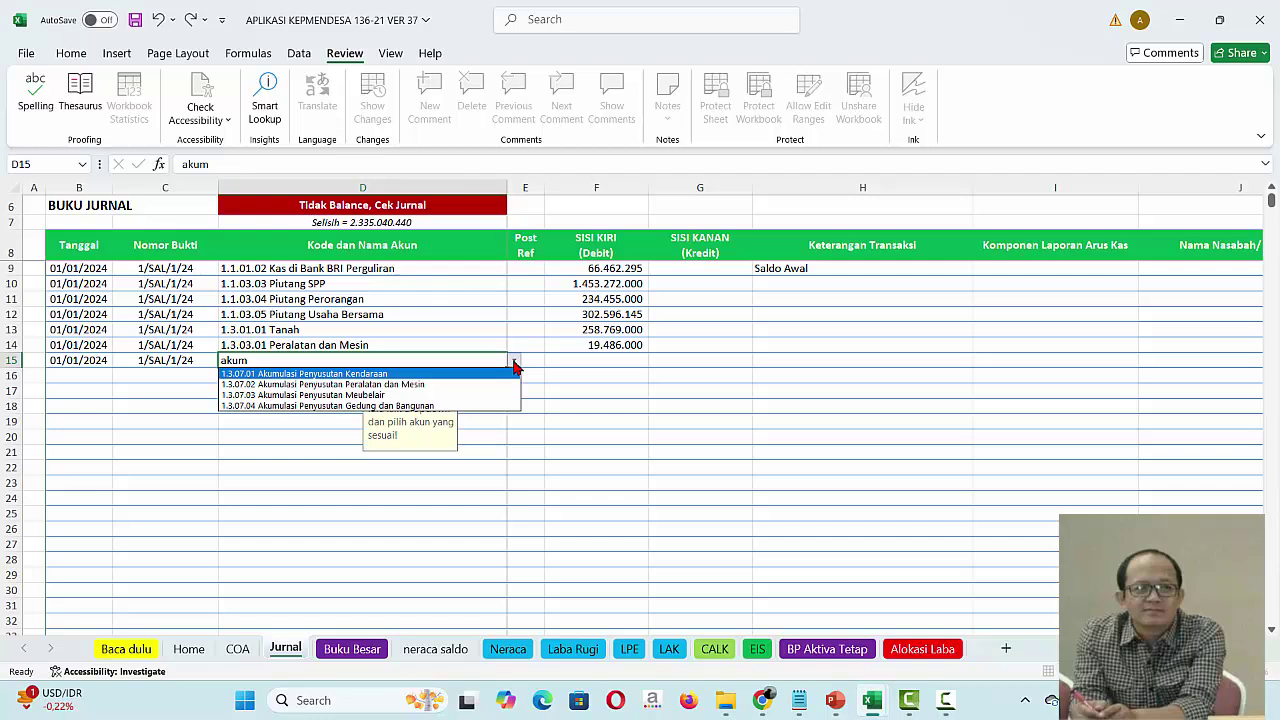
{"action": "left_click", "coordinate": [415, 385]}
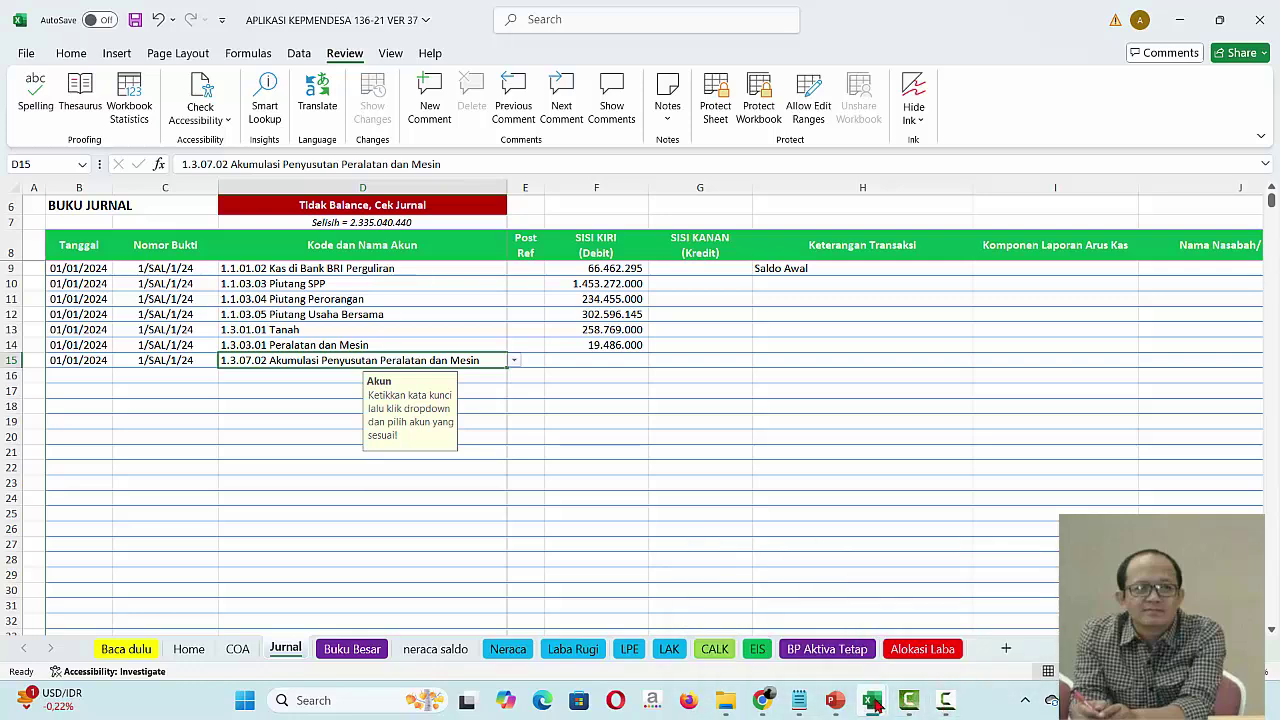
Step: Switch to the LAP_Keungan balance sheet and examine the Nilai Buku Inventaris formula and the Ak. Penyusutan cell
{"action": "mouse_move", "coordinate": [872, 700]}
{"action": "left_click", "coordinate": [932, 622]}
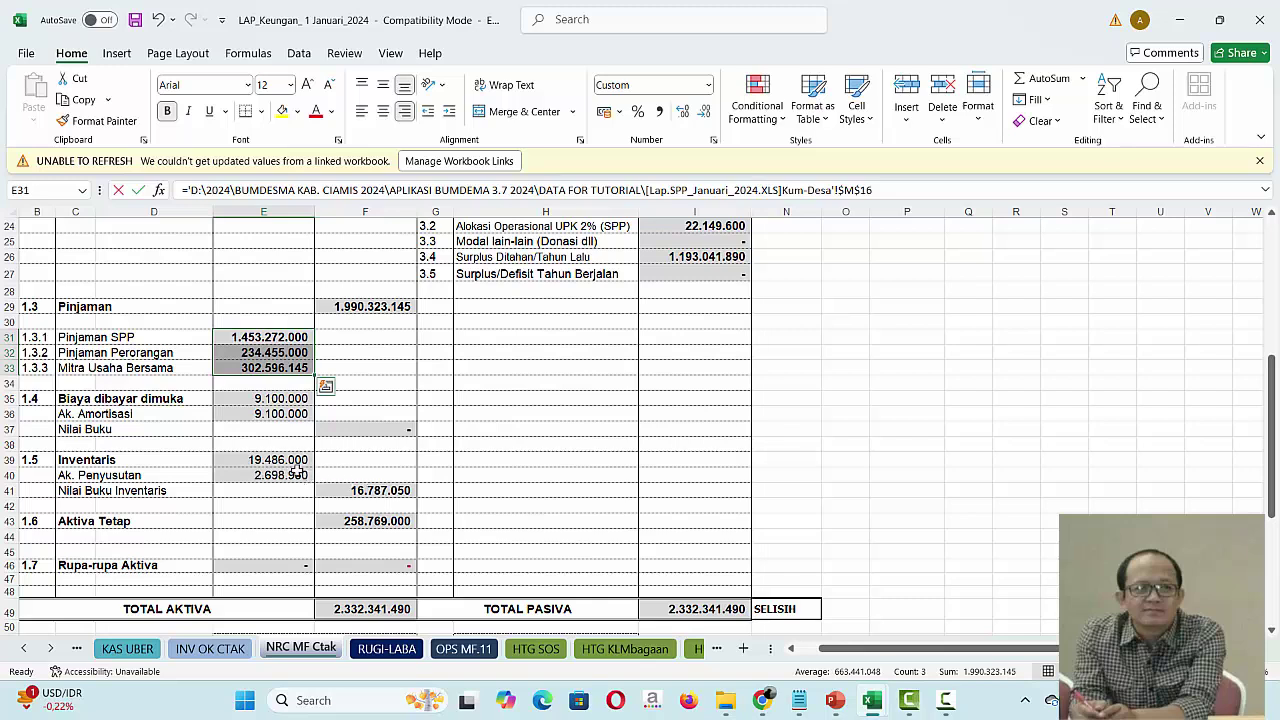
{"action": "left_click", "coordinate": [360, 490]}
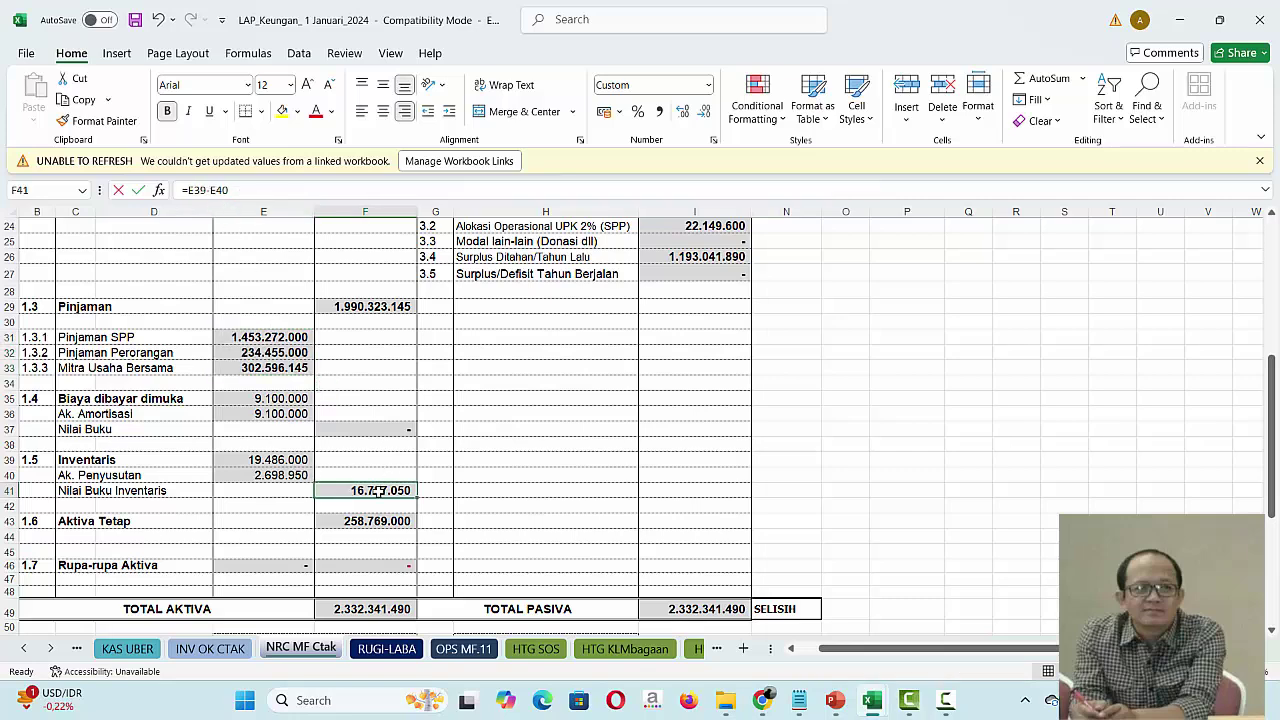
{"action": "double_click", "coordinate": [378, 490]}
{"action": "key", "text": "Return"}
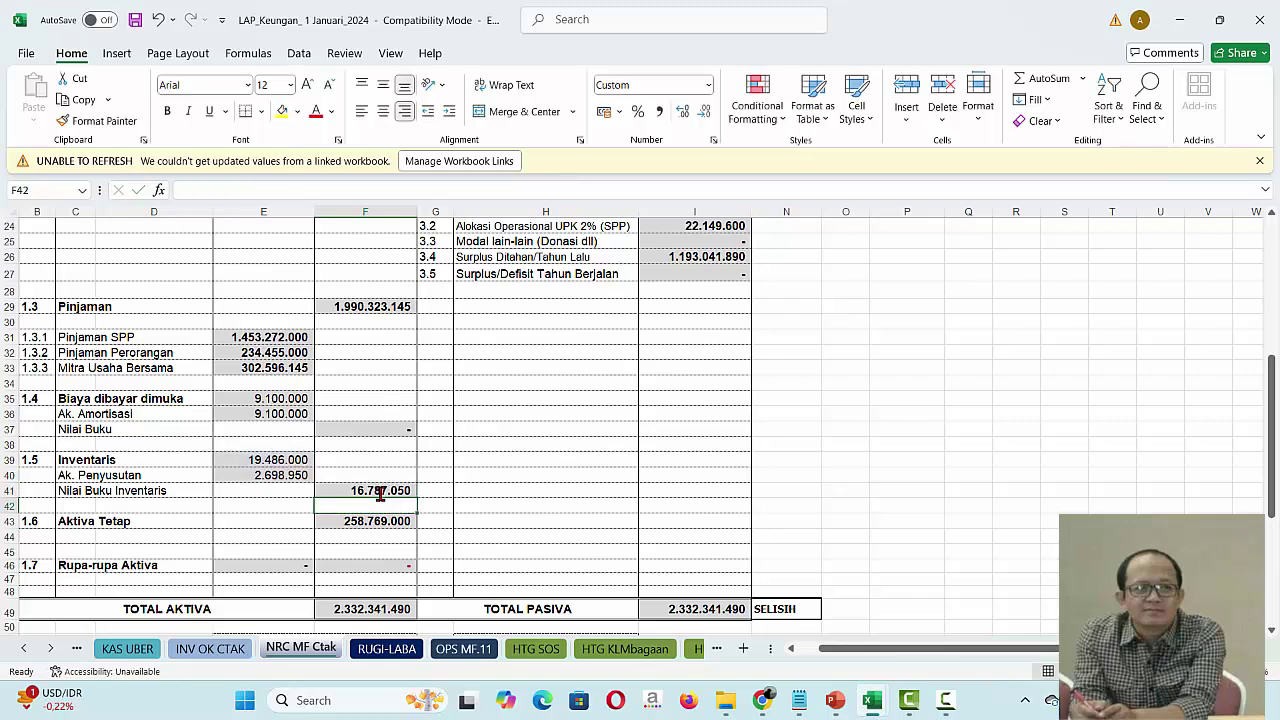
{"action": "left_click", "coordinate": [280, 476]}
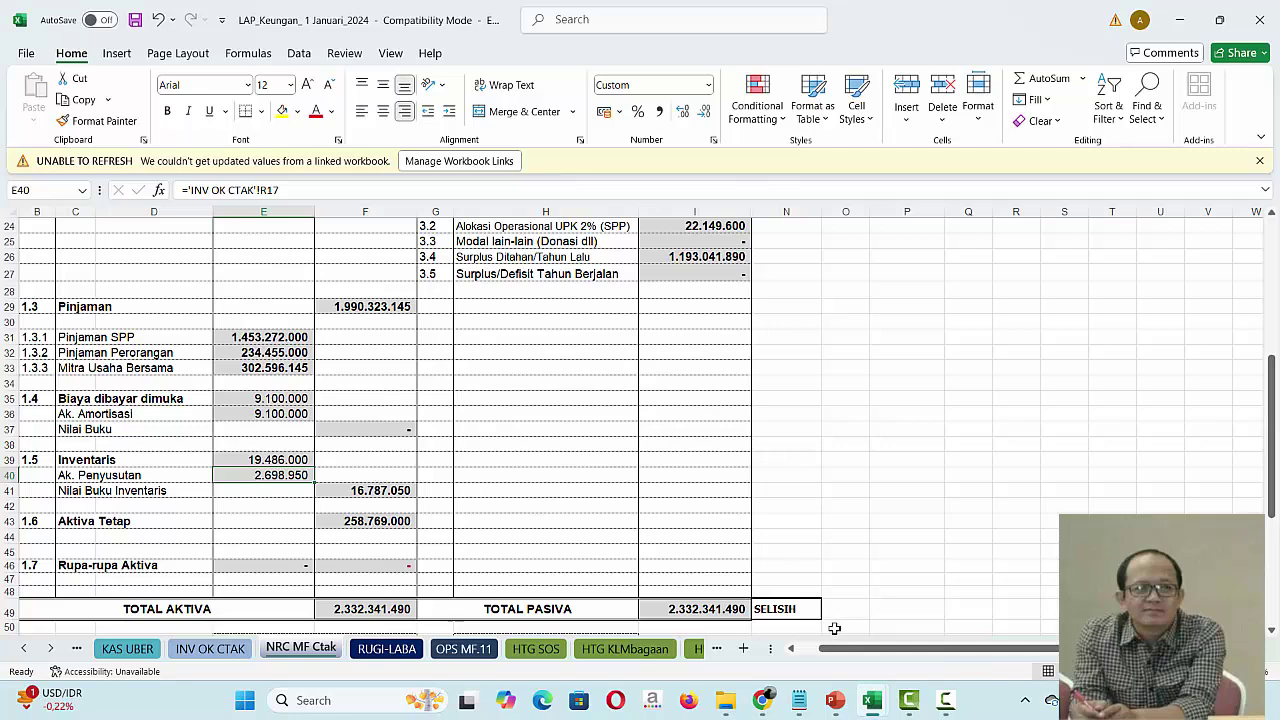
Step: Return to the journal and link the credit of row 15 to the Ak. Penyusutan amount under Inventaris in LAP_Keungan
{"action": "mouse_move", "coordinate": [870, 705]}
{"action": "left_click", "coordinate": [822, 668]}
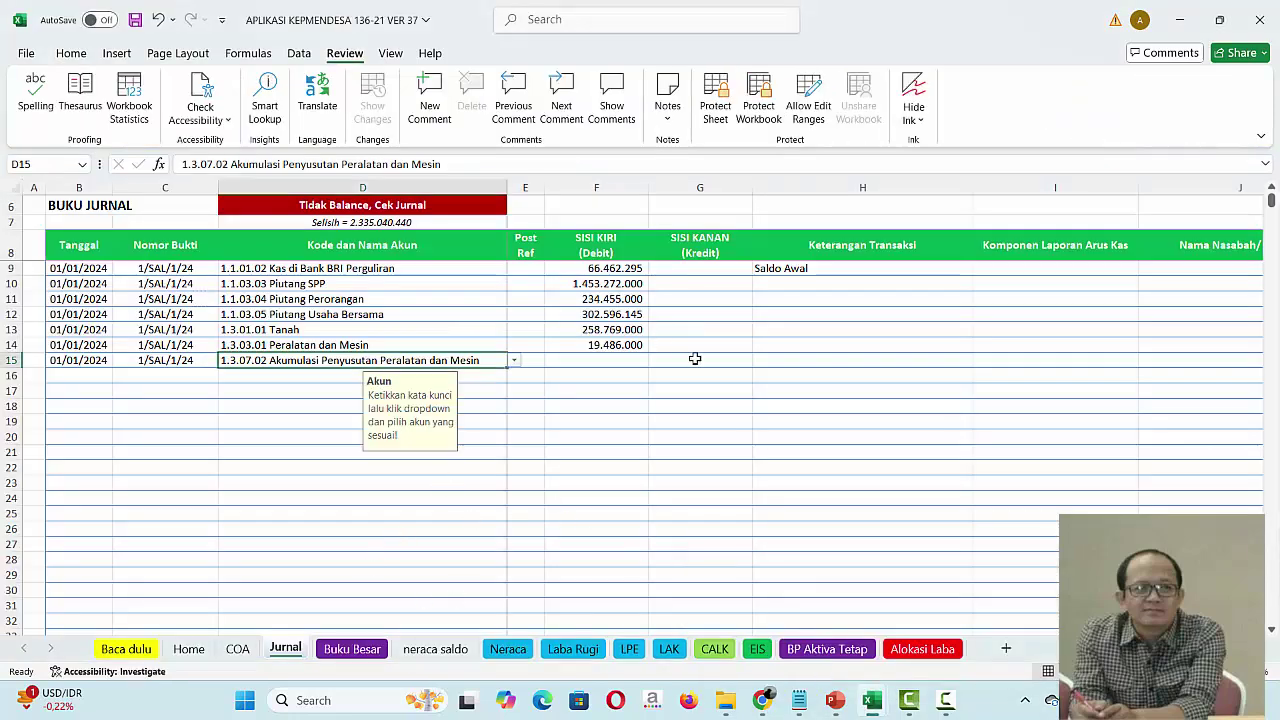
{"action": "left_click", "coordinate": [728, 360]}
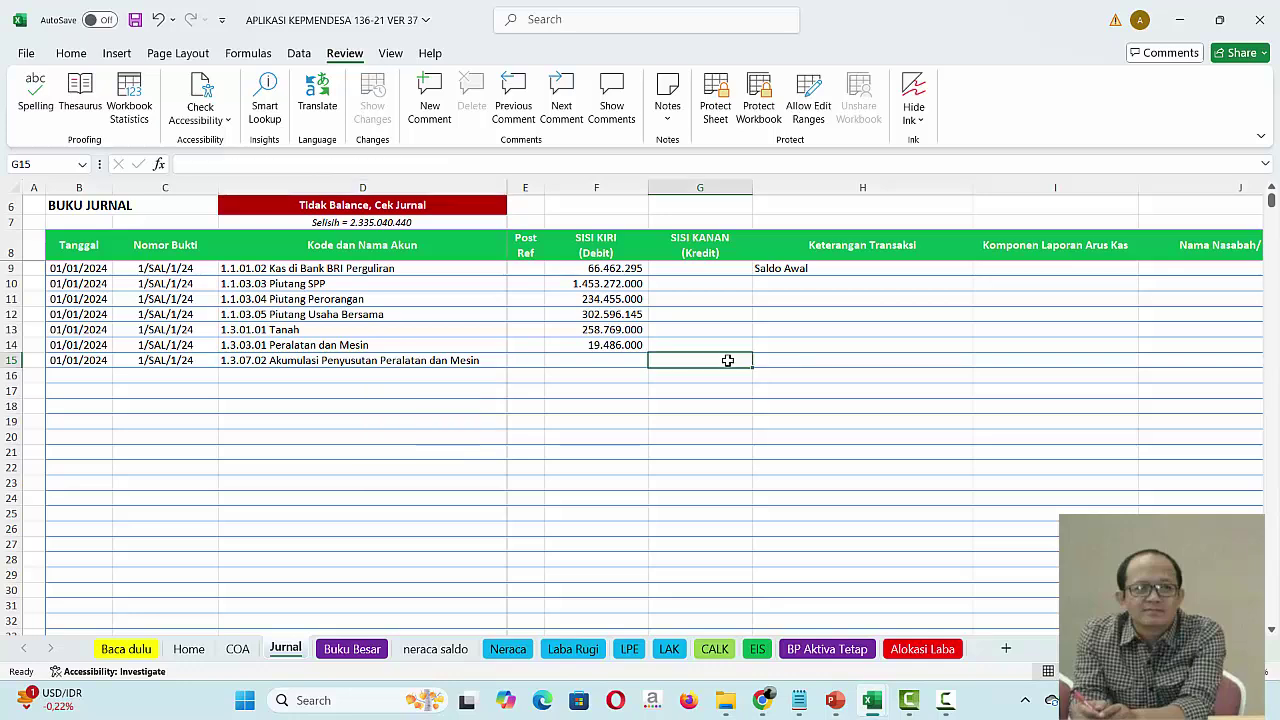
{"action": "type", "text": "="}
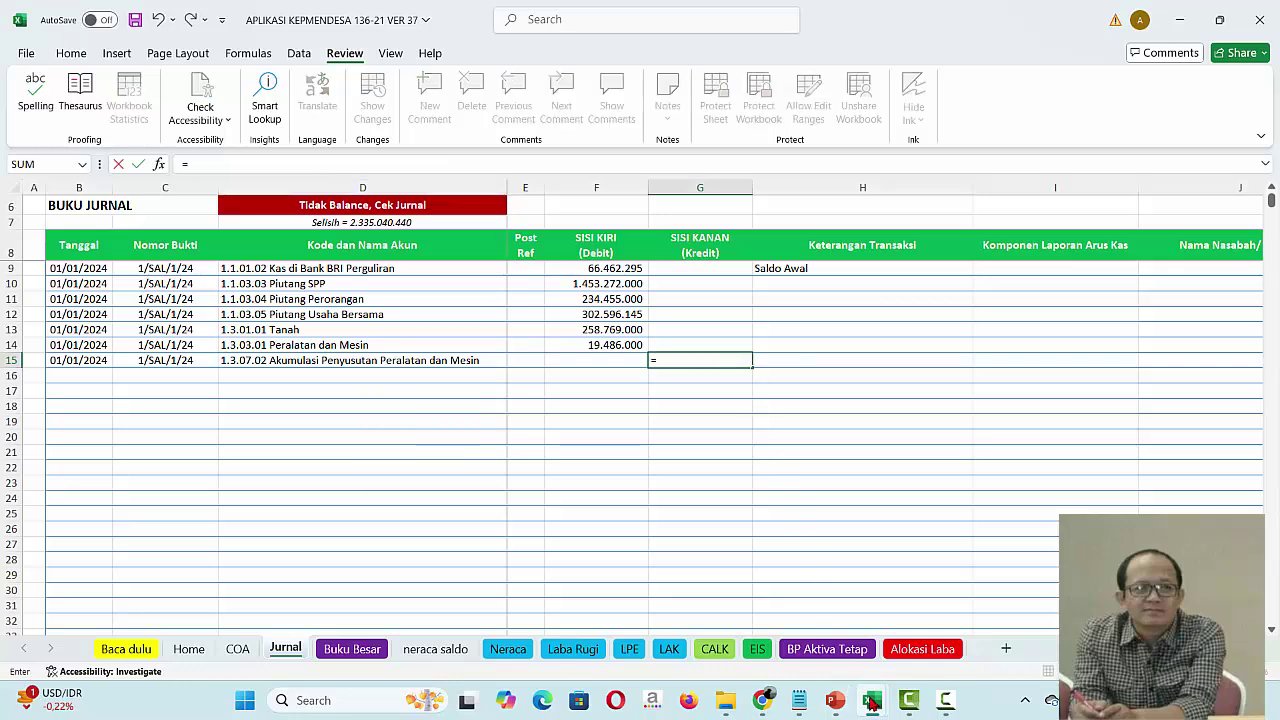
{"action": "mouse_move", "coordinate": [872, 702]}
{"action": "left_click", "coordinate": [930, 620]}
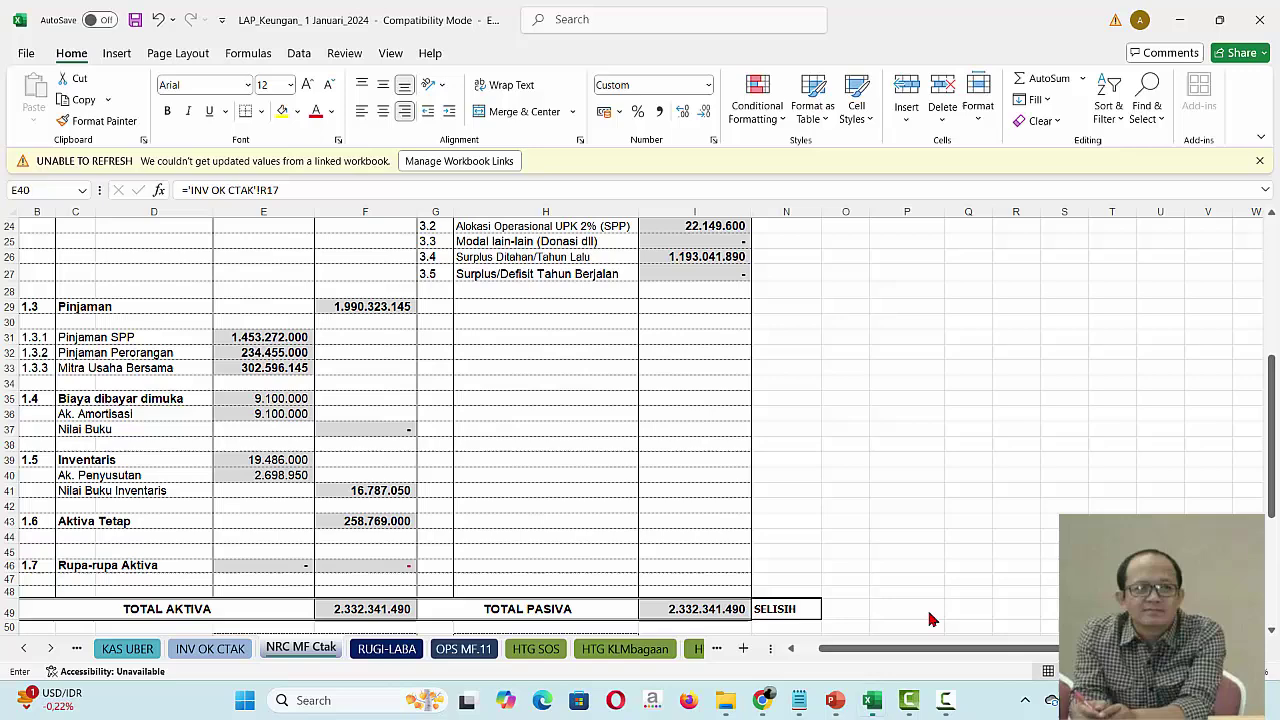
{"action": "left_click", "coordinate": [284, 479]}
{"action": "key", "text": "Return"}
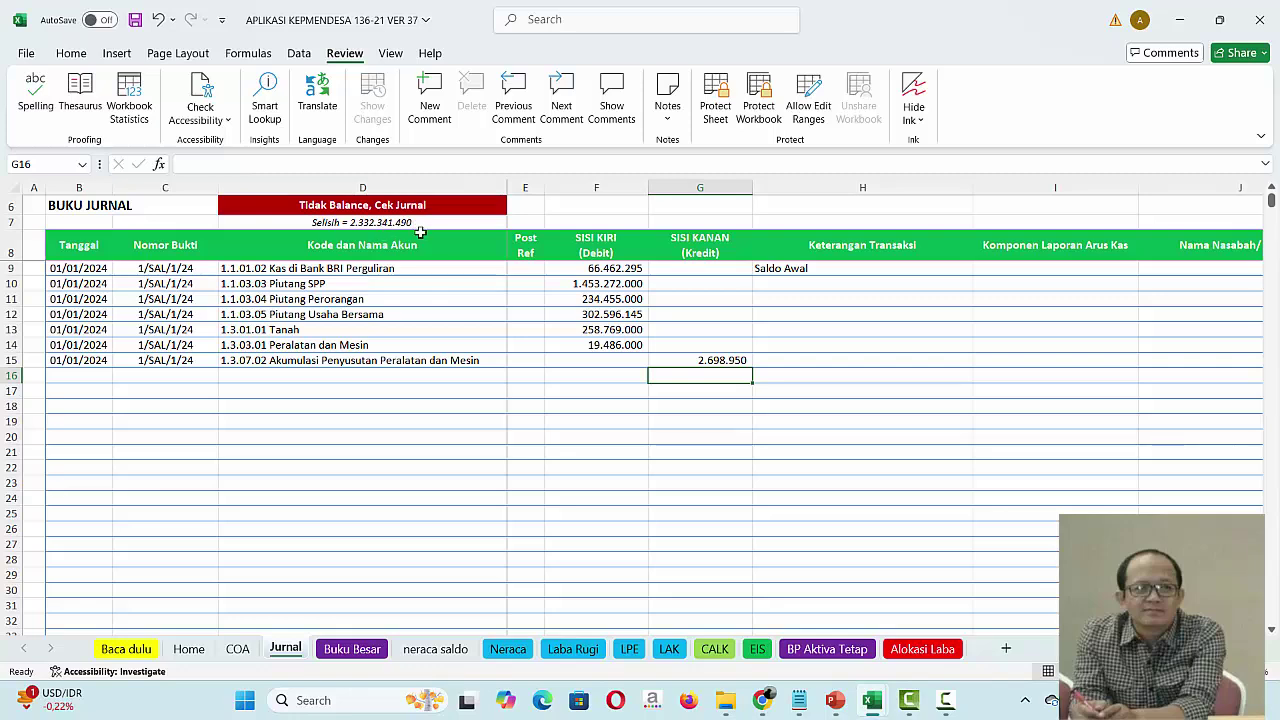
Step: Switch to the LAP_Keungan balance sheet to compare its Total Aktiva with the journal's difference
{"action": "mouse_move", "coordinate": [872, 700]}
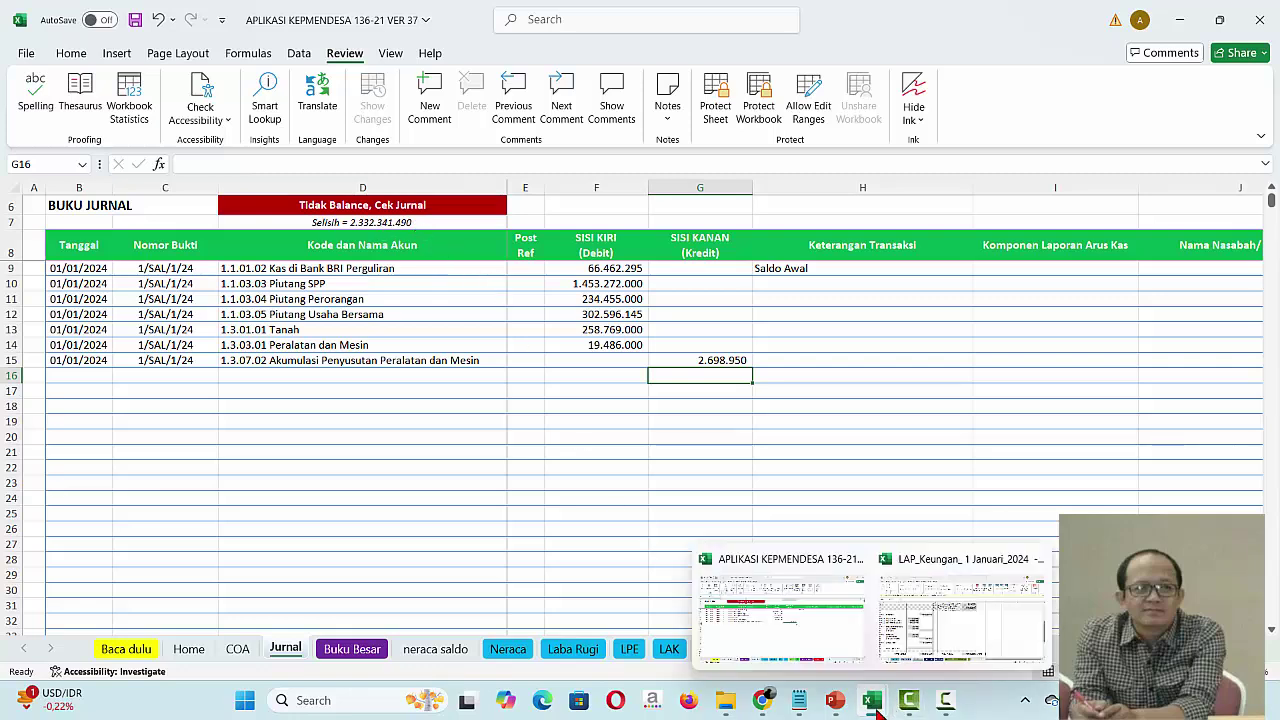
{"action": "left_click", "coordinate": [937, 640]}
{"action": "left_click", "coordinate": [937, 640]}
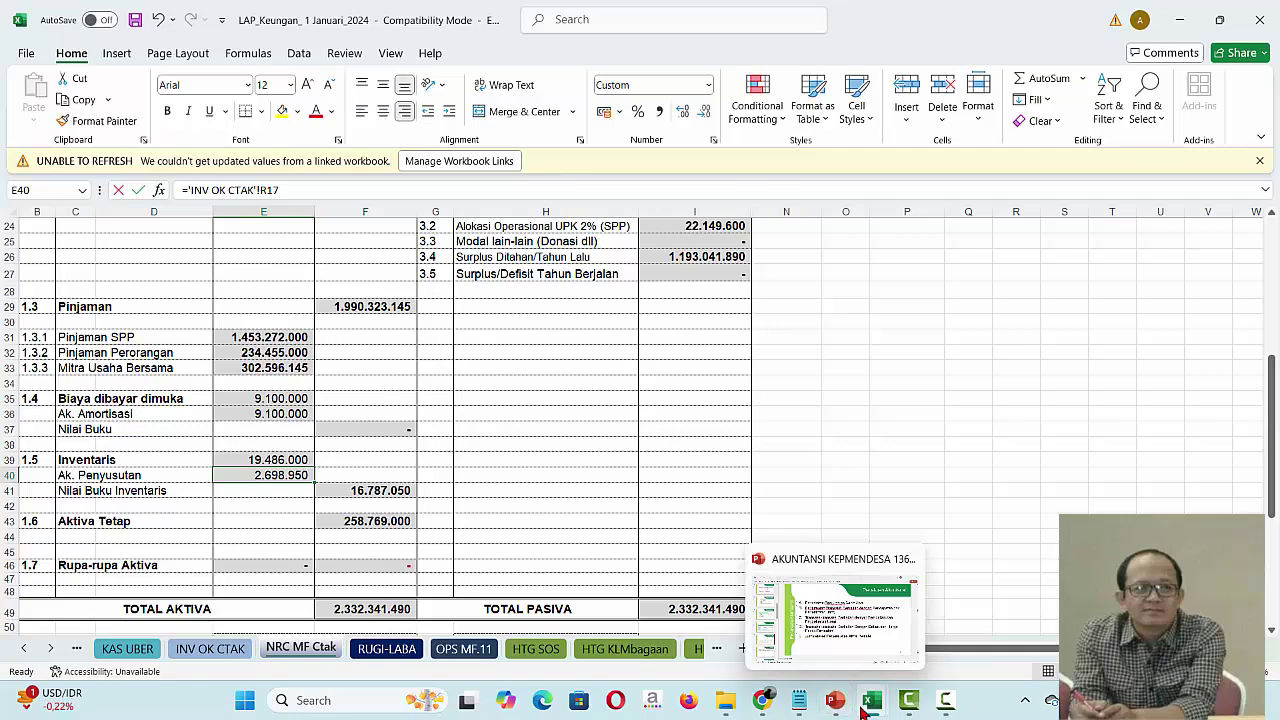
Step: Return to the journal and select the debit amounts in rows 9 to 14 to check their sum
{"action": "mouse_move", "coordinate": [860, 680]}
{"action": "left_click", "coordinate": [828, 632]}
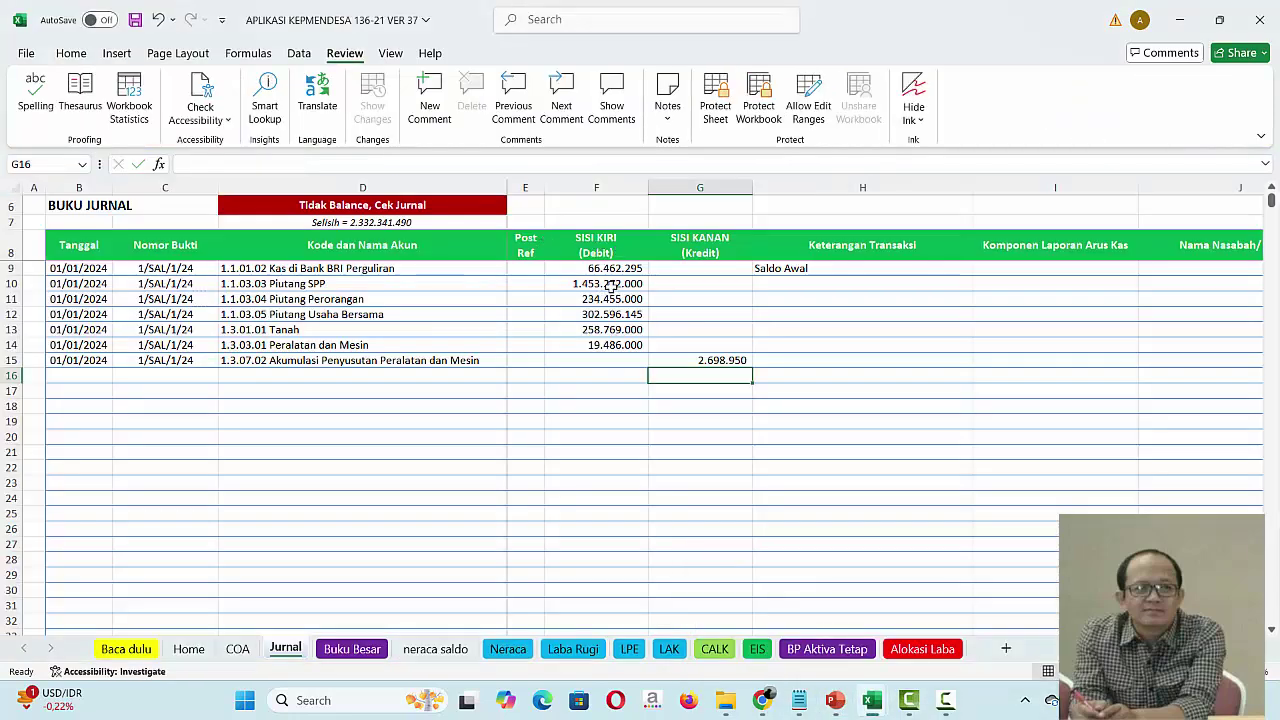
{"action": "left_click", "coordinate": [605, 268]}
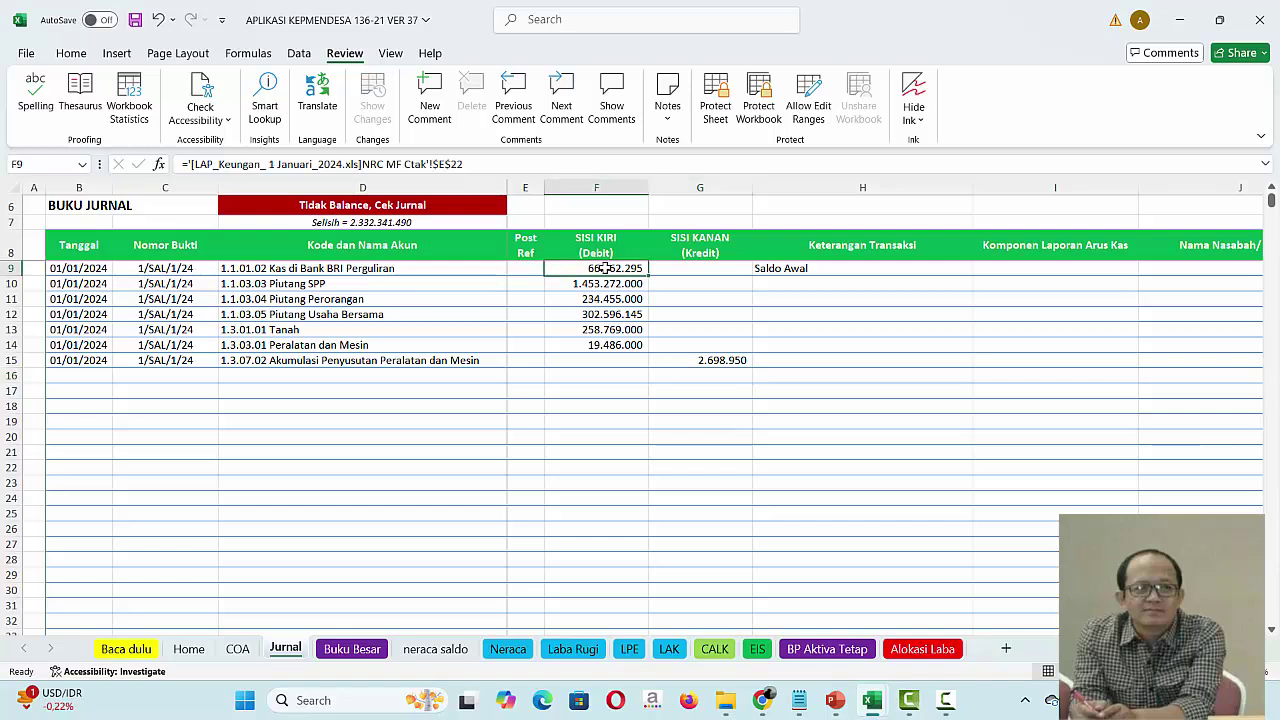
{"action": "key", "text": "shift+Down"}
{"action": "key", "text": "shift+Down"}
{"action": "key", "text": "shift+Down"}
{"action": "key", "text": "shift+Down"}
{"action": "key", "text": "shift+Down"}
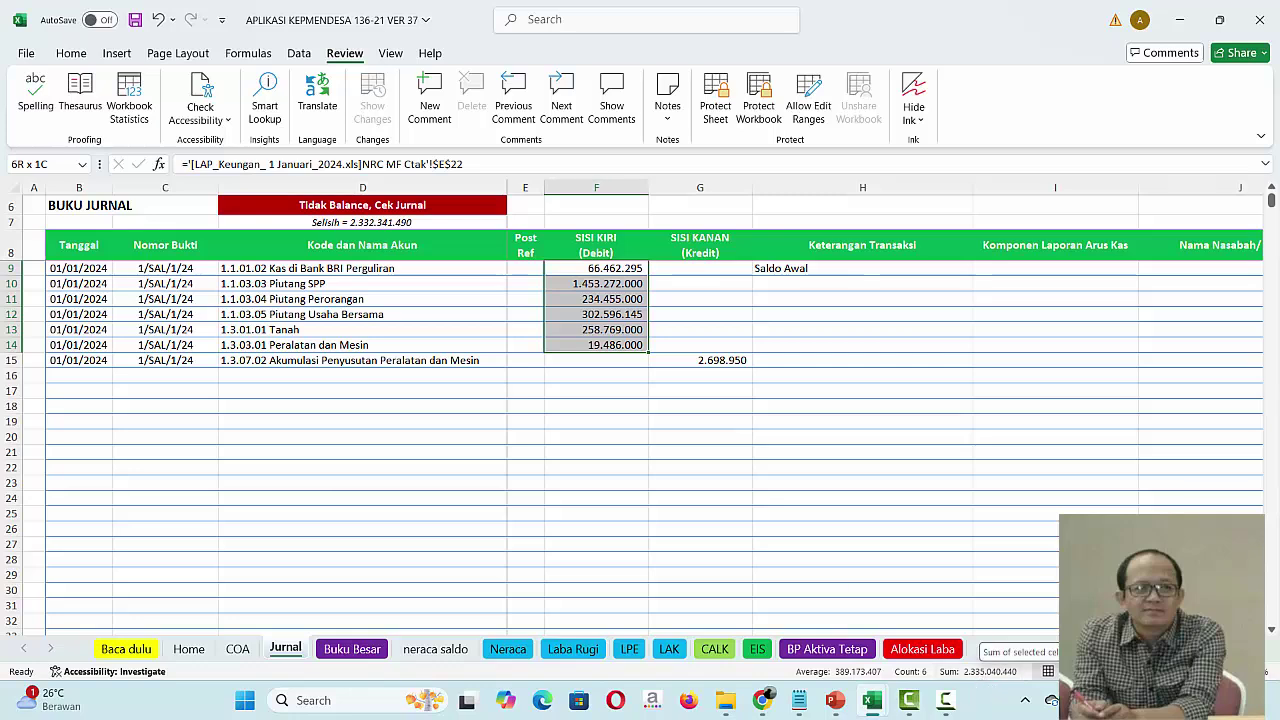
{"action": "mouse_move", "coordinate": [874, 706]}
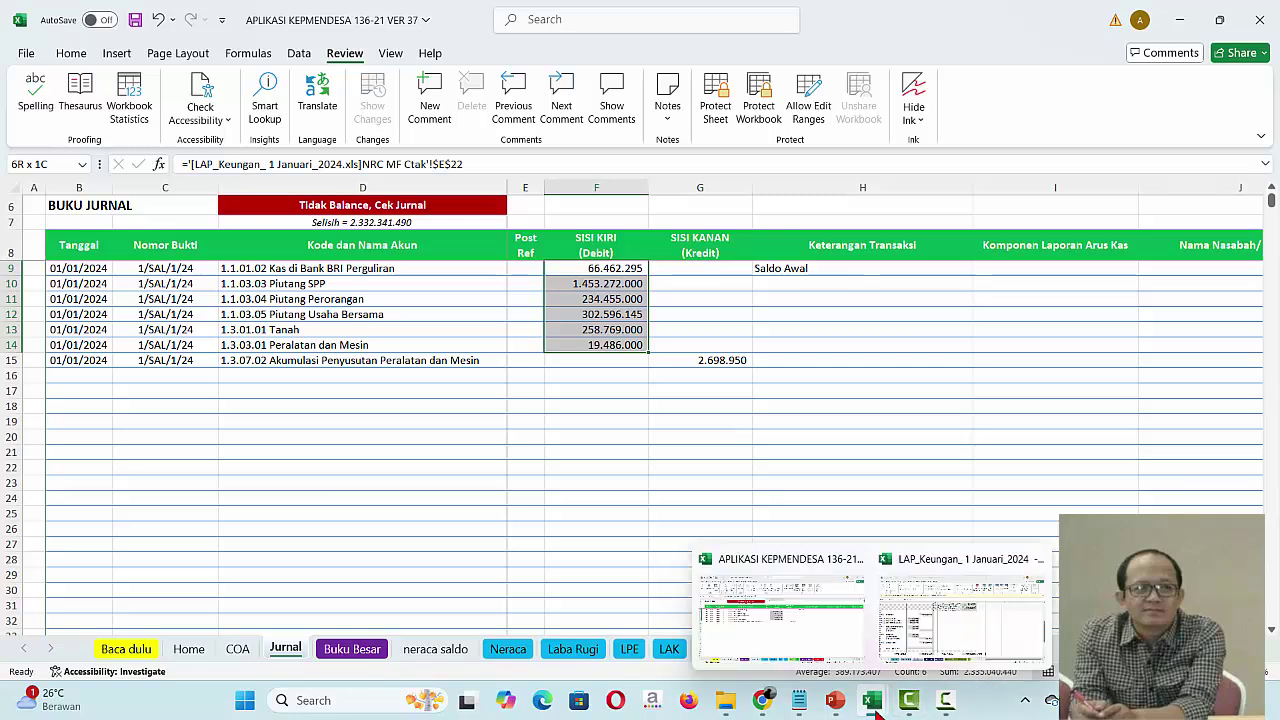
Step: Check Total Aktiva in the LAP_Keungan balance sheet against the journal's Selisih, and return to the journal
{"action": "left_click", "coordinate": [903, 648]}
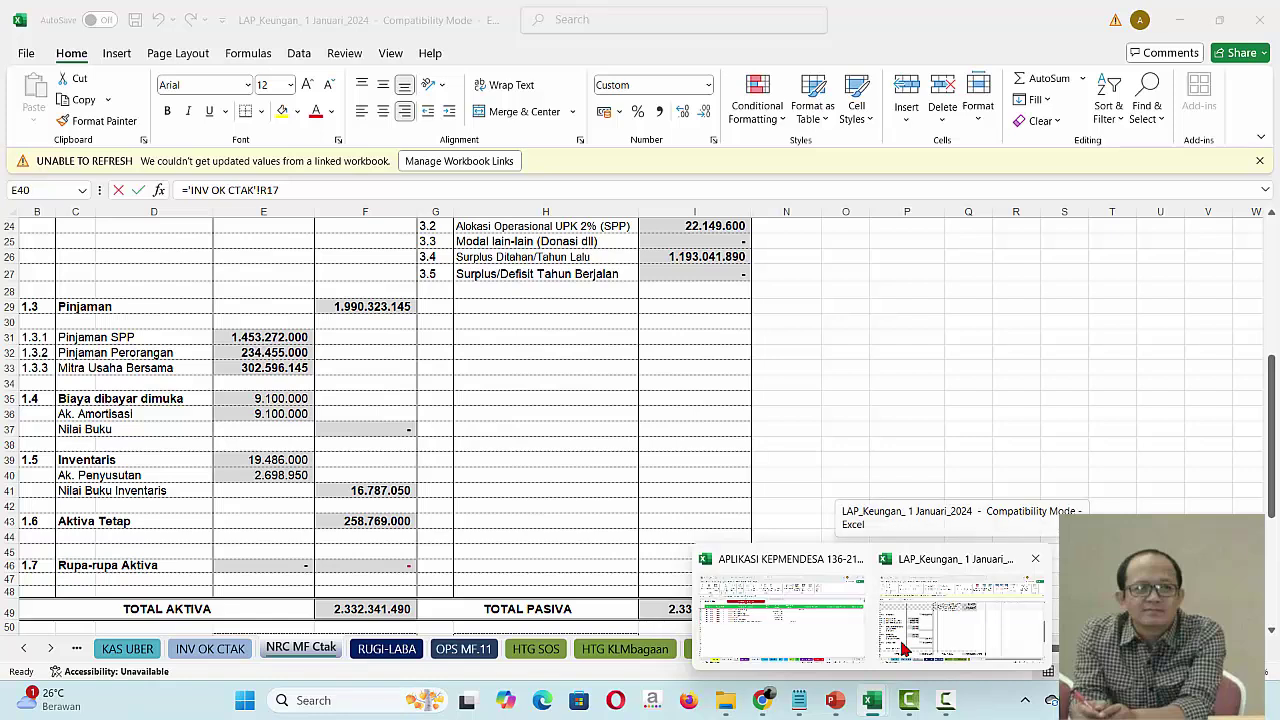
{"action": "left_click", "coordinate": [903, 648]}
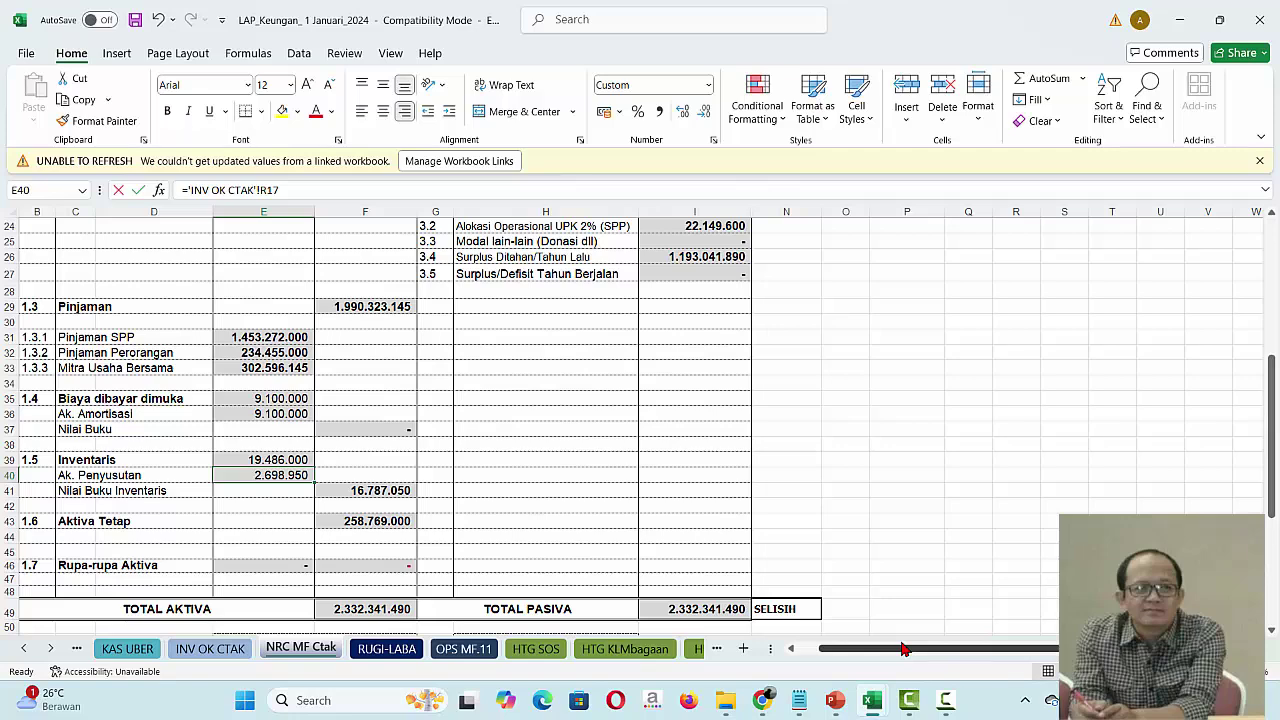
{"action": "mouse_move", "coordinate": [872, 702]}
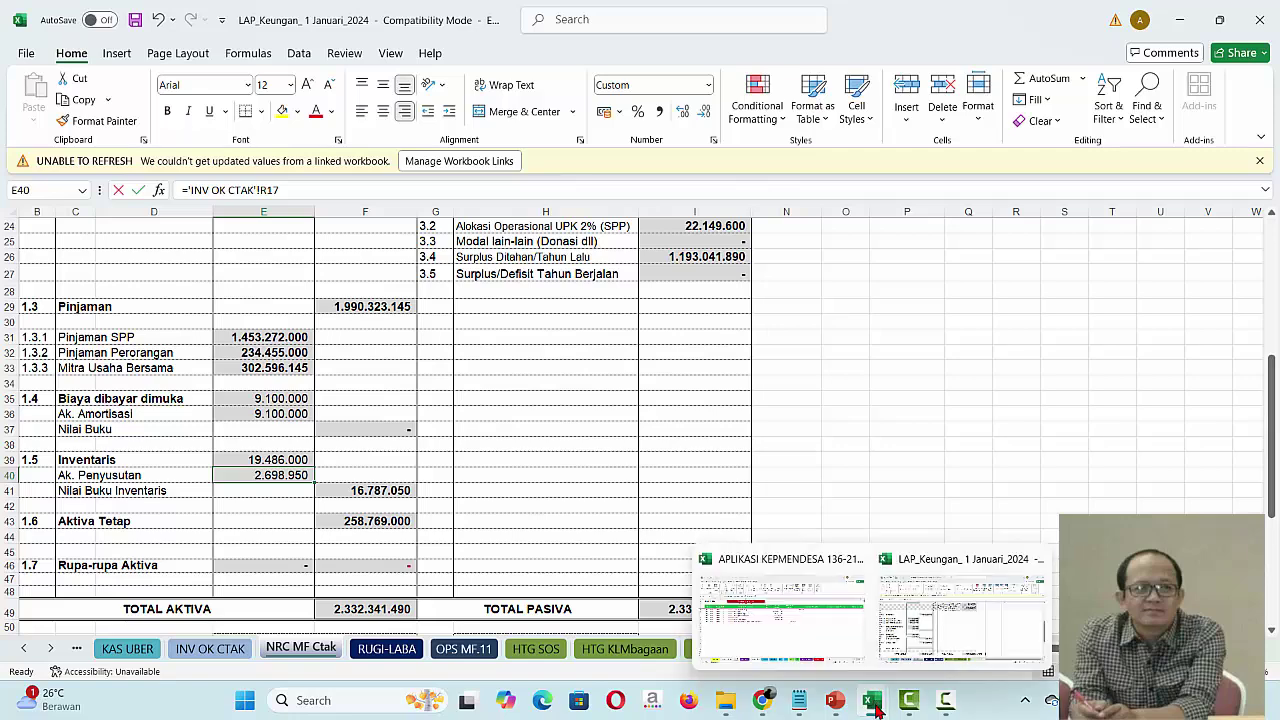
{"action": "left_click", "coordinate": [790, 625]}
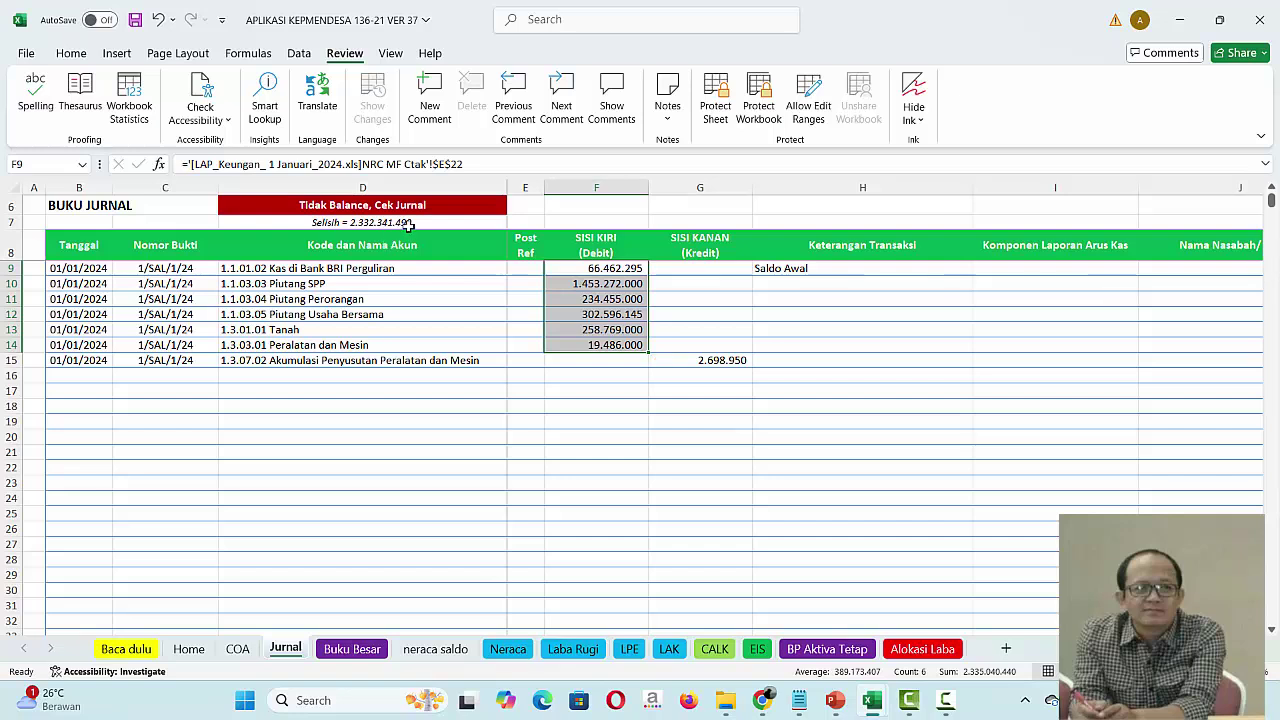
Step: Link the credit of journal row 16 to the Kelembagaan UPK & Kelompok amount under Hutang in LAP_Keungan
{"action": "left_click", "coordinate": [730, 380]}
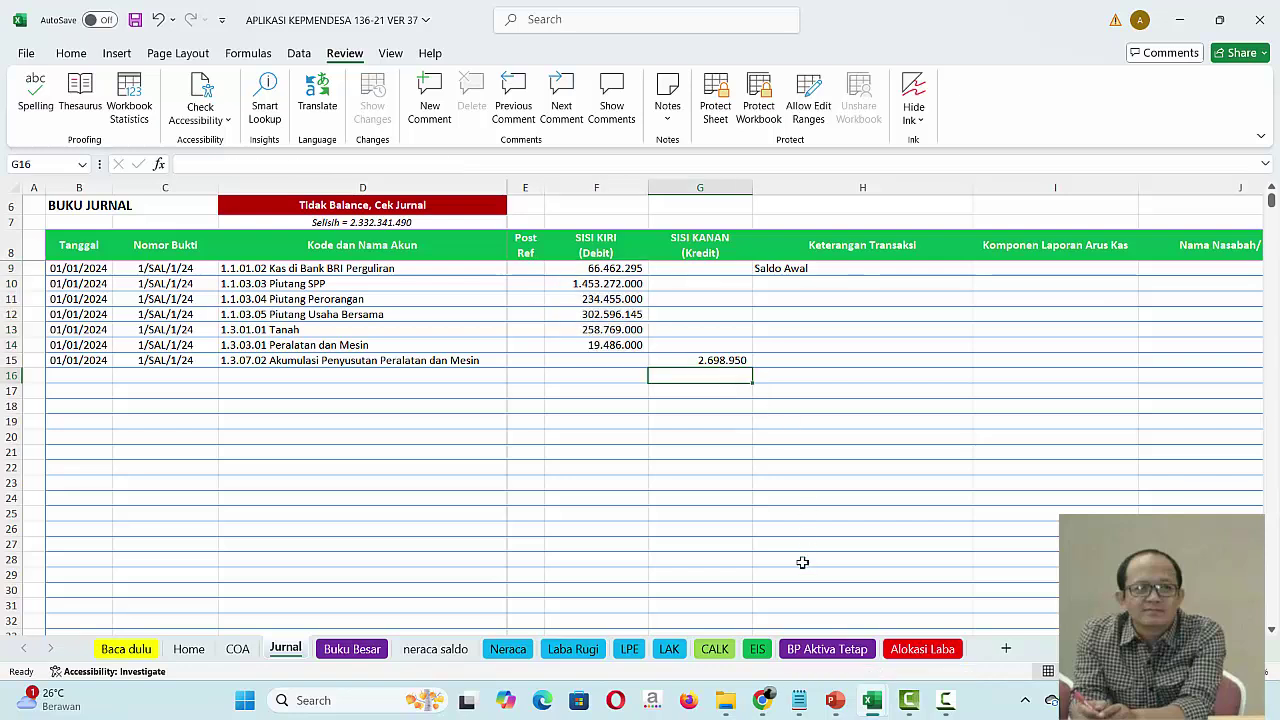
{"action": "type", "text": "="}
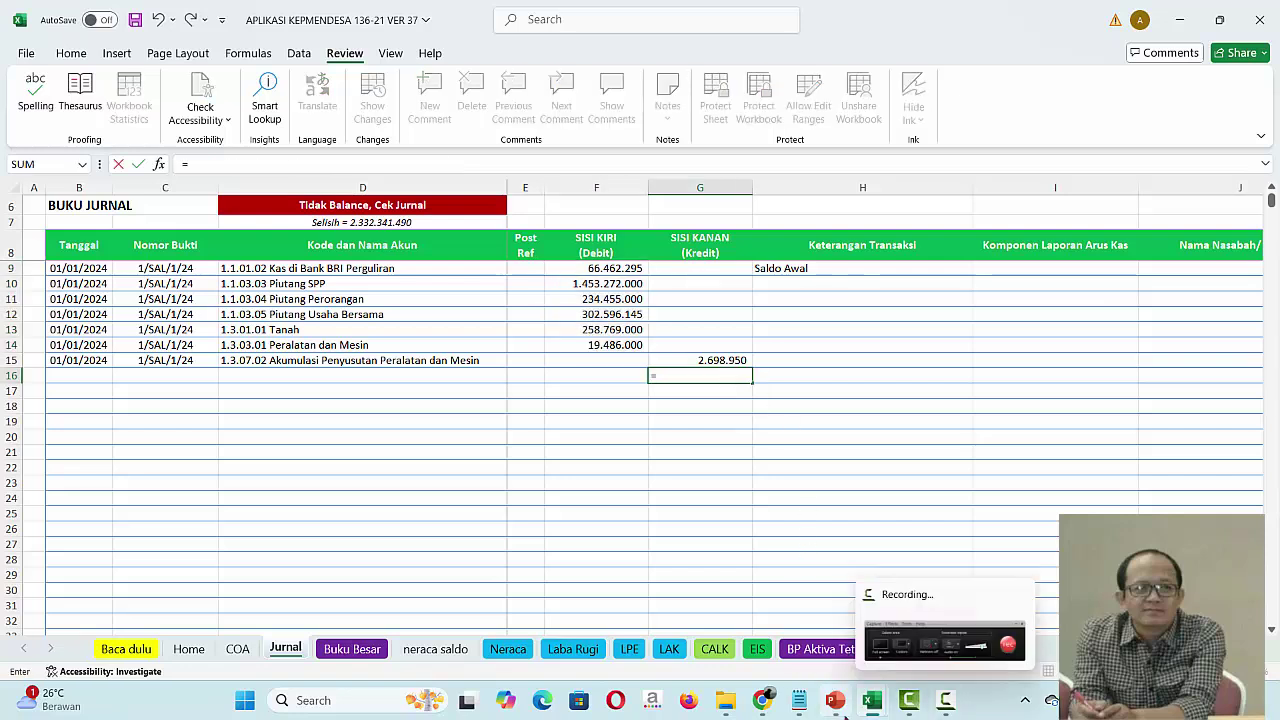
{"action": "mouse_move", "coordinate": [872, 700]}
{"action": "left_click", "coordinate": [935, 628]}
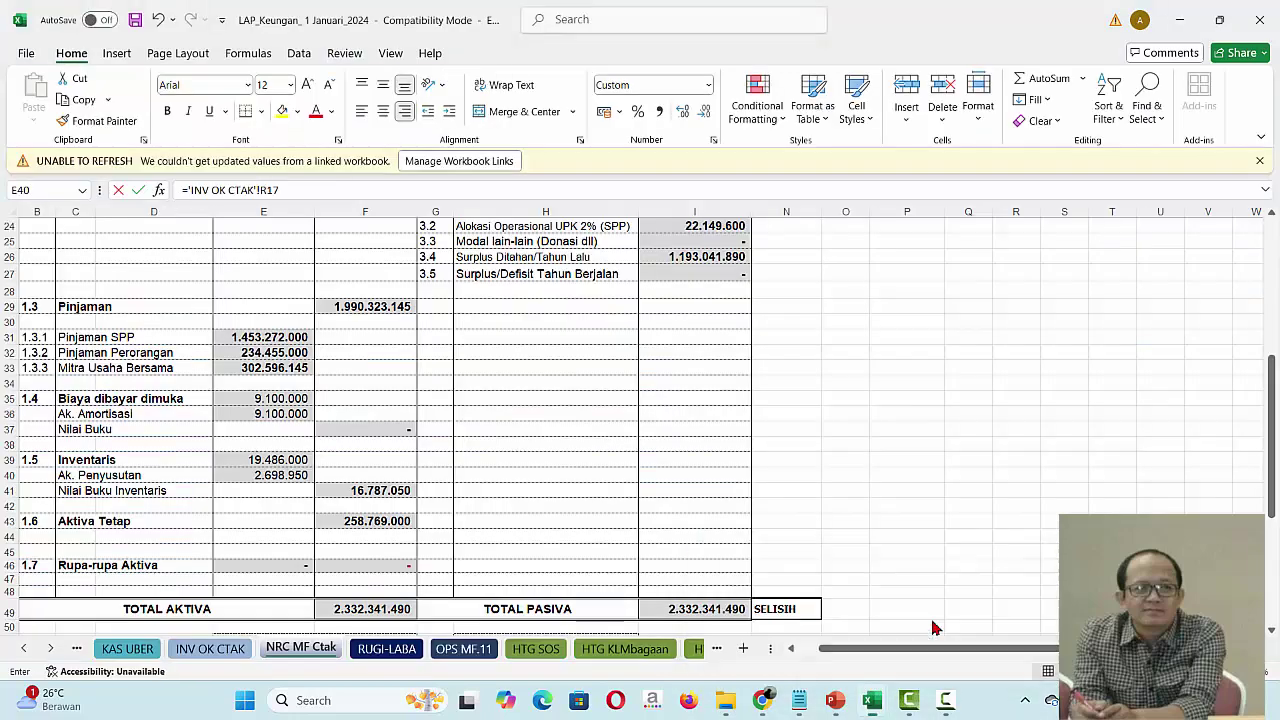
{"action": "left_click", "coordinate": [724, 389]}
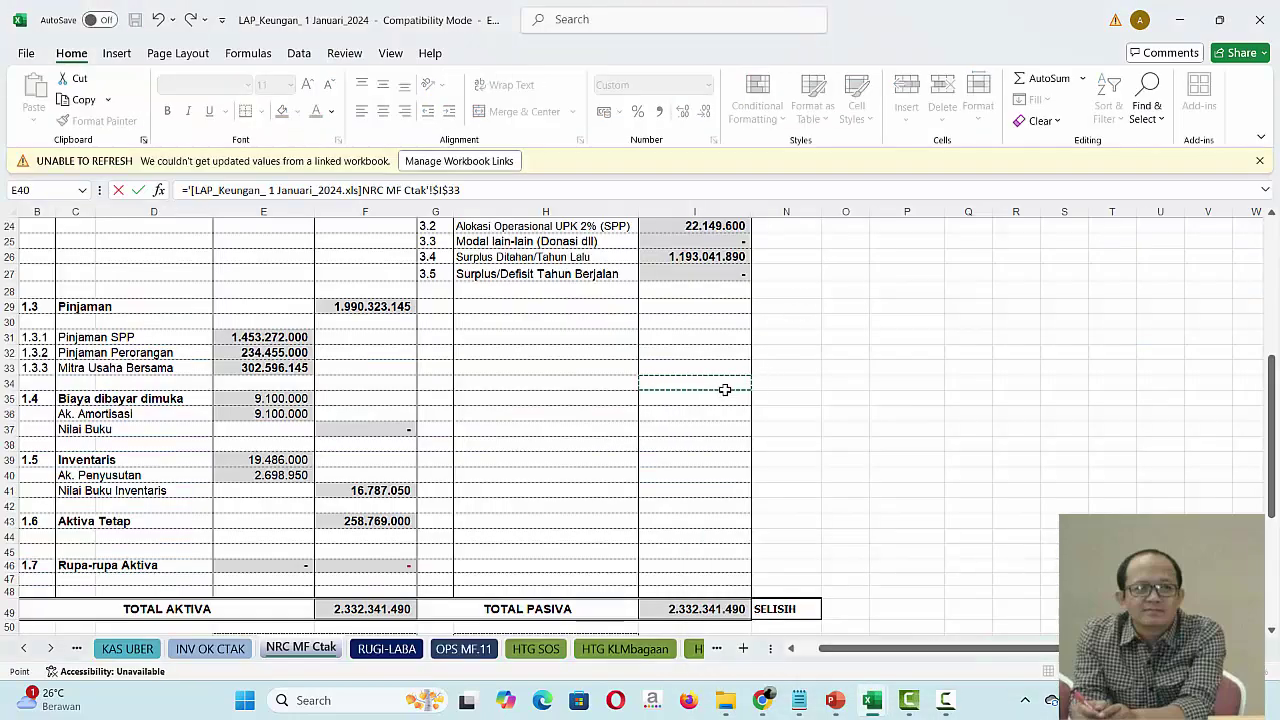
{"action": "key", "text": "Up"}
{"action": "key", "text": "Up"}
{"action": "key", "text": "Up"}
{"action": "key", "text": "Up"}
{"action": "key", "text": "Up"}
{"action": "key", "text": "Up"}
{"action": "key", "text": "Up"}
{"action": "key", "text": "Up"}
{"action": "key", "text": "Up"}
{"action": "key", "text": "Up"}
{"action": "key", "text": "Up"}
{"action": "key", "text": "Up"}
{"action": "key", "text": "Up"}
{"action": "key", "text": "Up"}
{"action": "key", "text": "Up"}
{"action": "key", "text": "Up"}
{"action": "key", "text": "Up"}
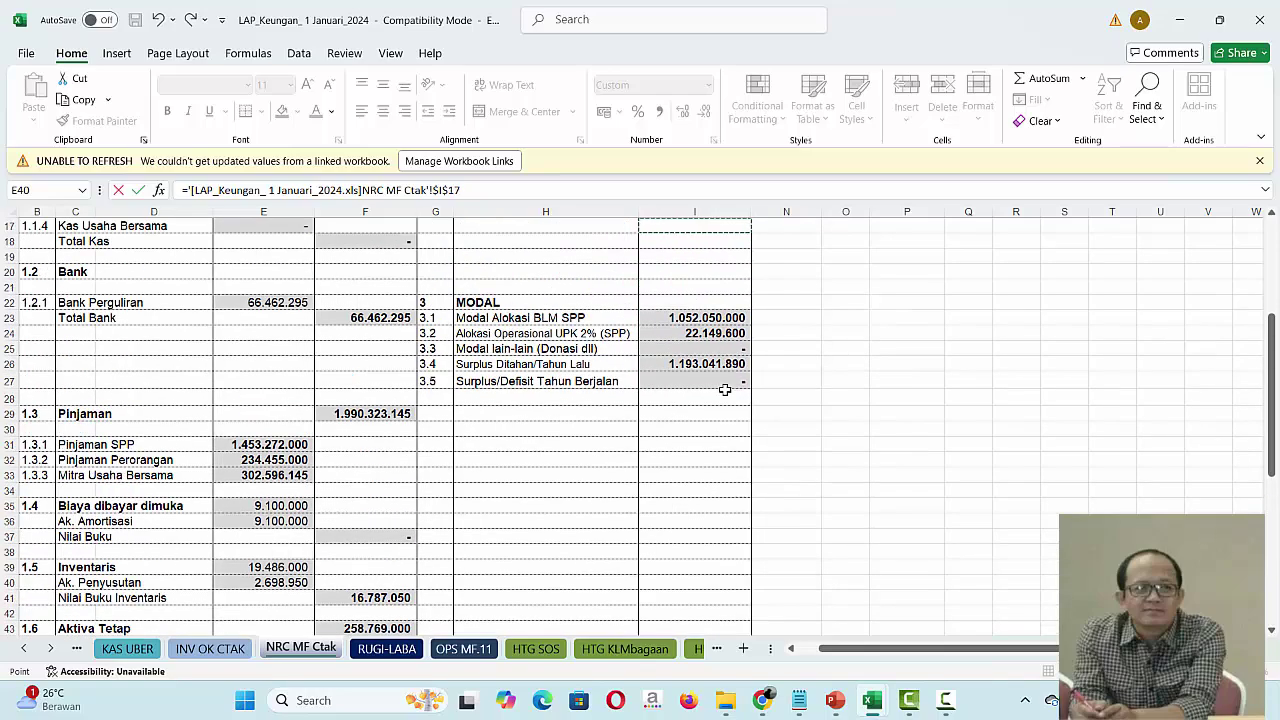
{"action": "key", "text": "Up"}
{"action": "key", "text": "Up"}
{"action": "key", "text": "Up"}
{"action": "key", "text": "Up"}
{"action": "key", "text": "Up"}
{"action": "key", "text": "Up"}
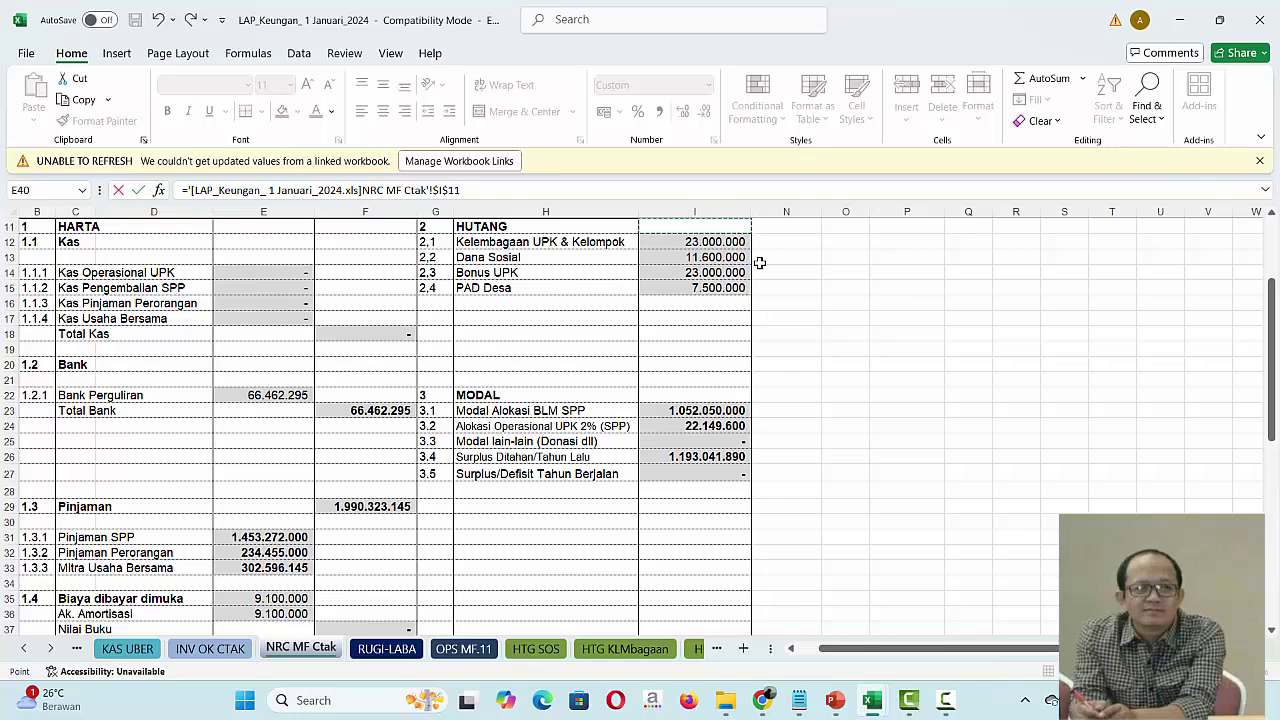
{"action": "left_click", "coordinate": [677, 242]}
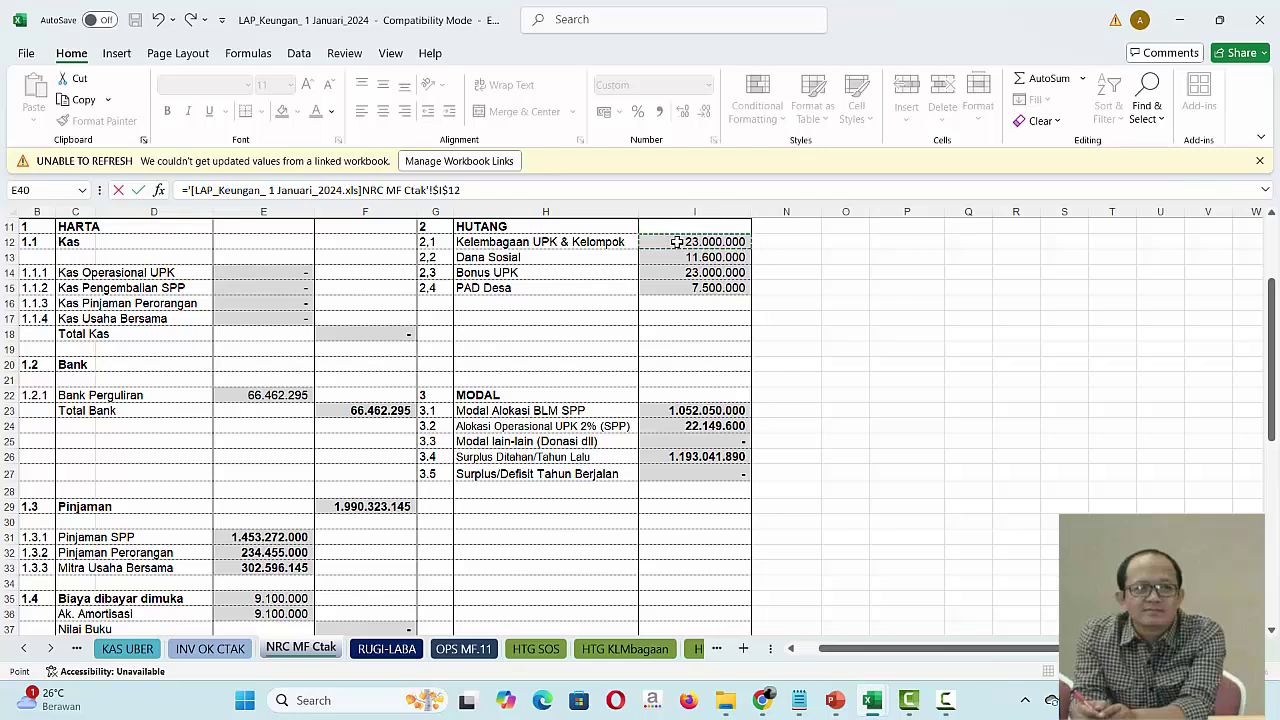
{"action": "key", "text": "Return"}
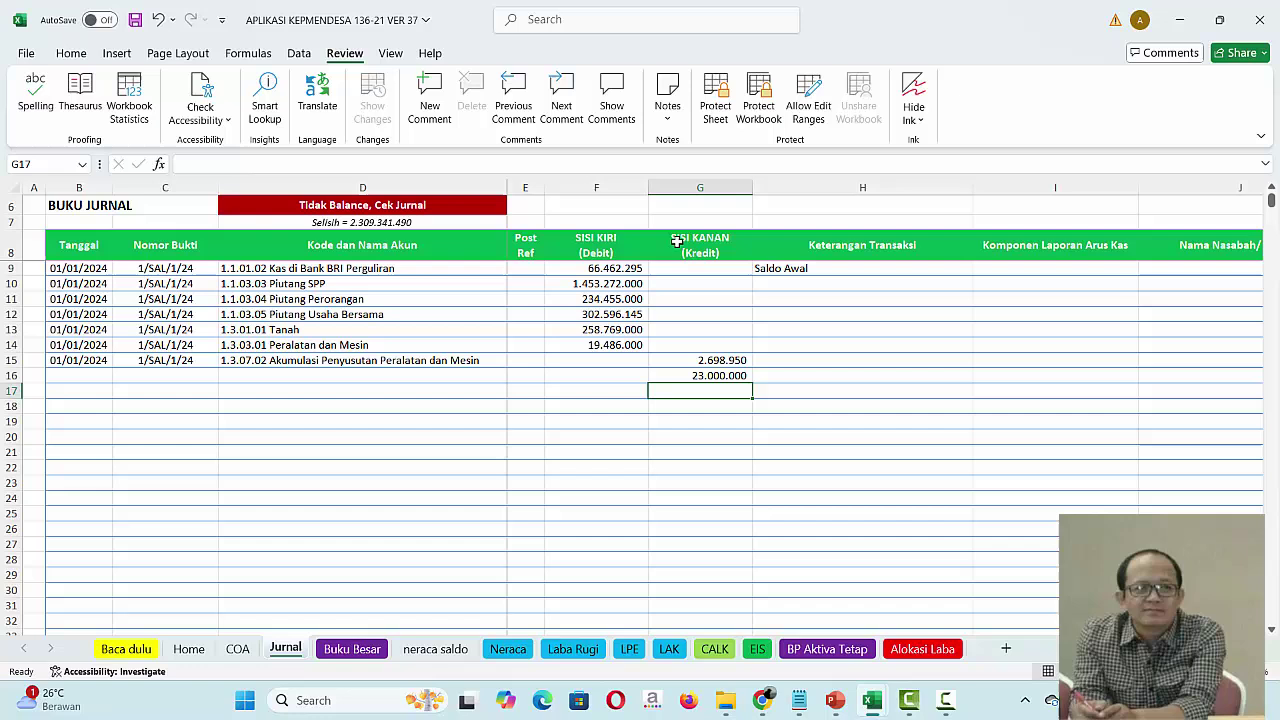
Step: Set the account of journal row 16 to 2.1.03.01 Utang Kelembagaan, searching with the keyword "kelem"
{"action": "left_click", "coordinate": [357, 378]}
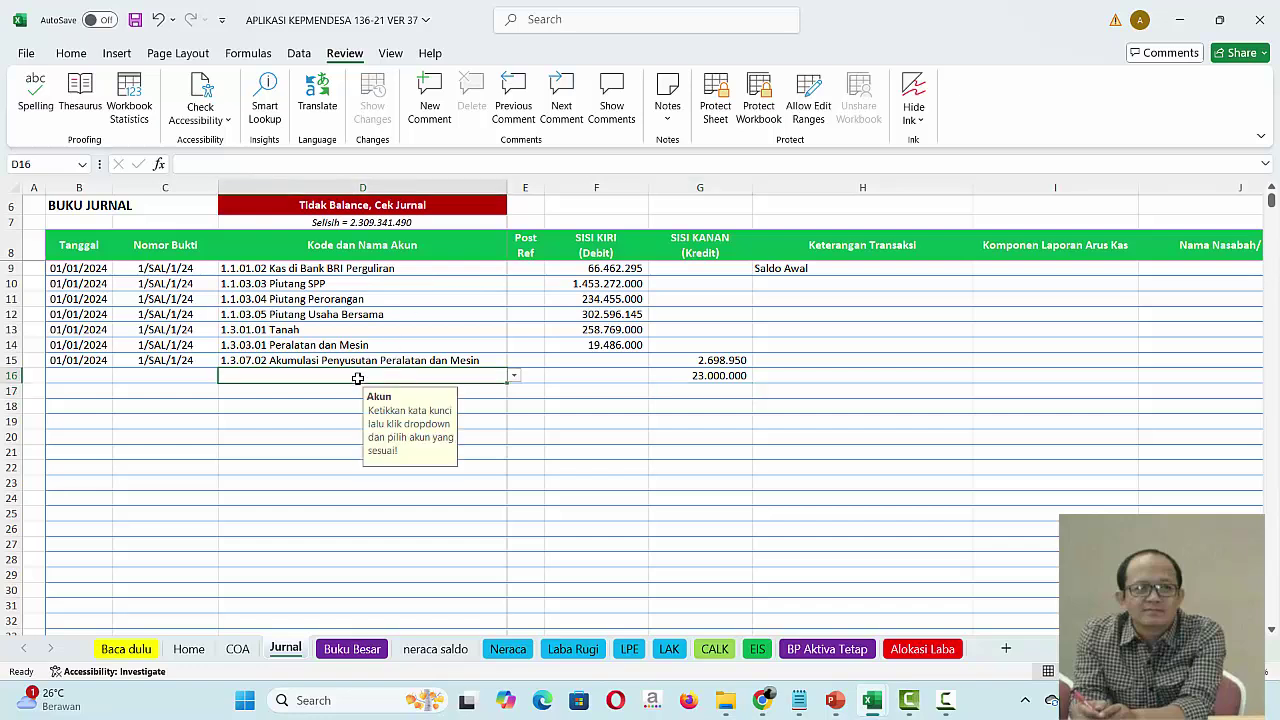
{"action": "type", "text": "kelem"}
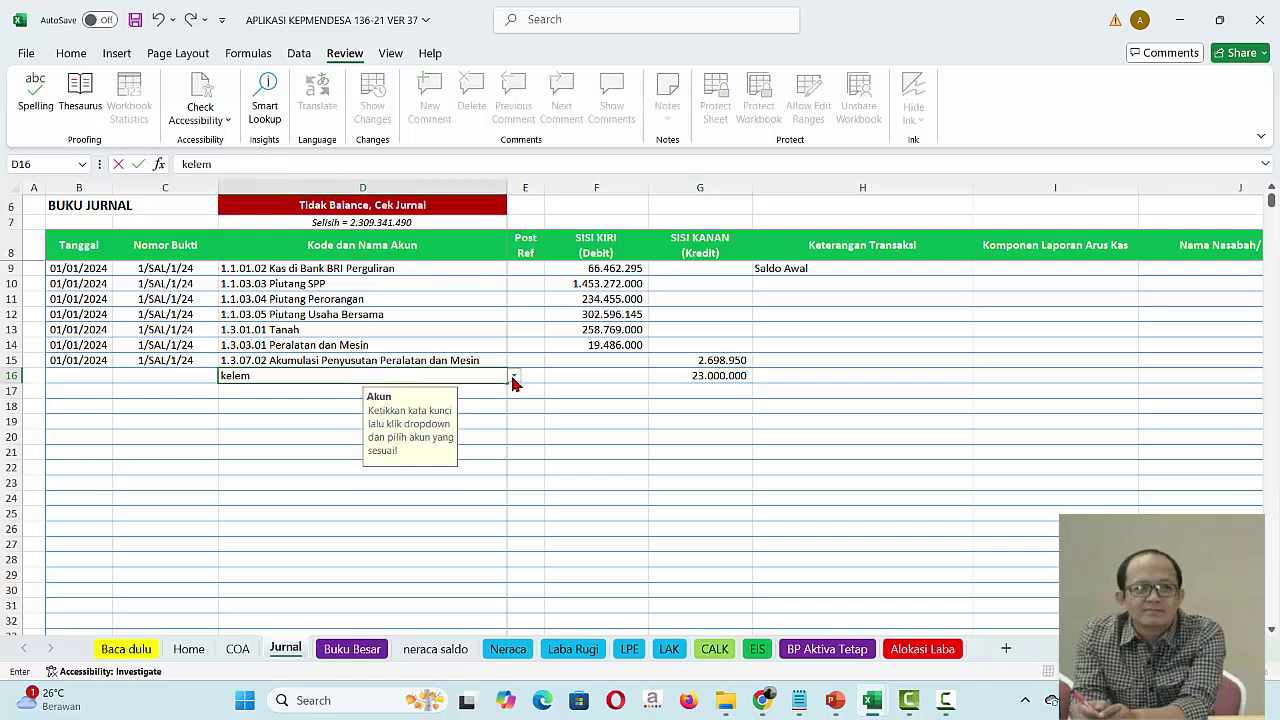
{"action": "left_click", "coordinate": [513, 377]}
{"action": "left_click", "coordinate": [325, 395]}
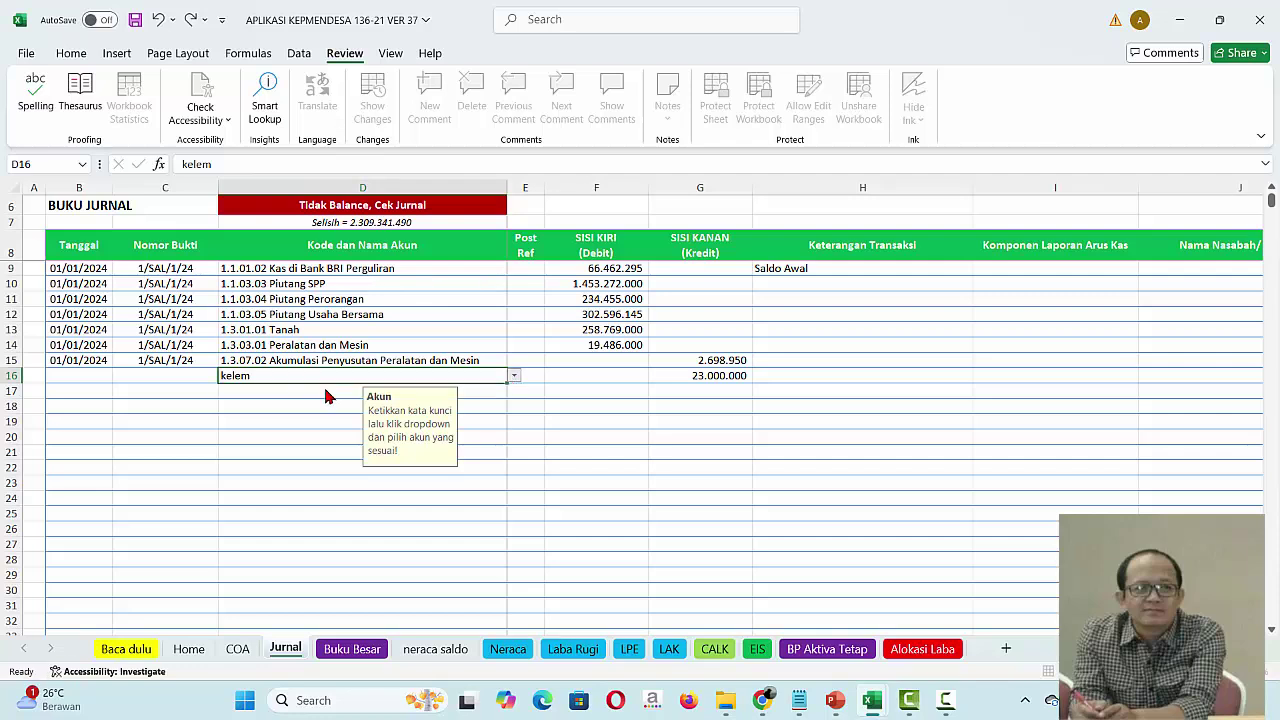
{"action": "key", "text": "Return"}
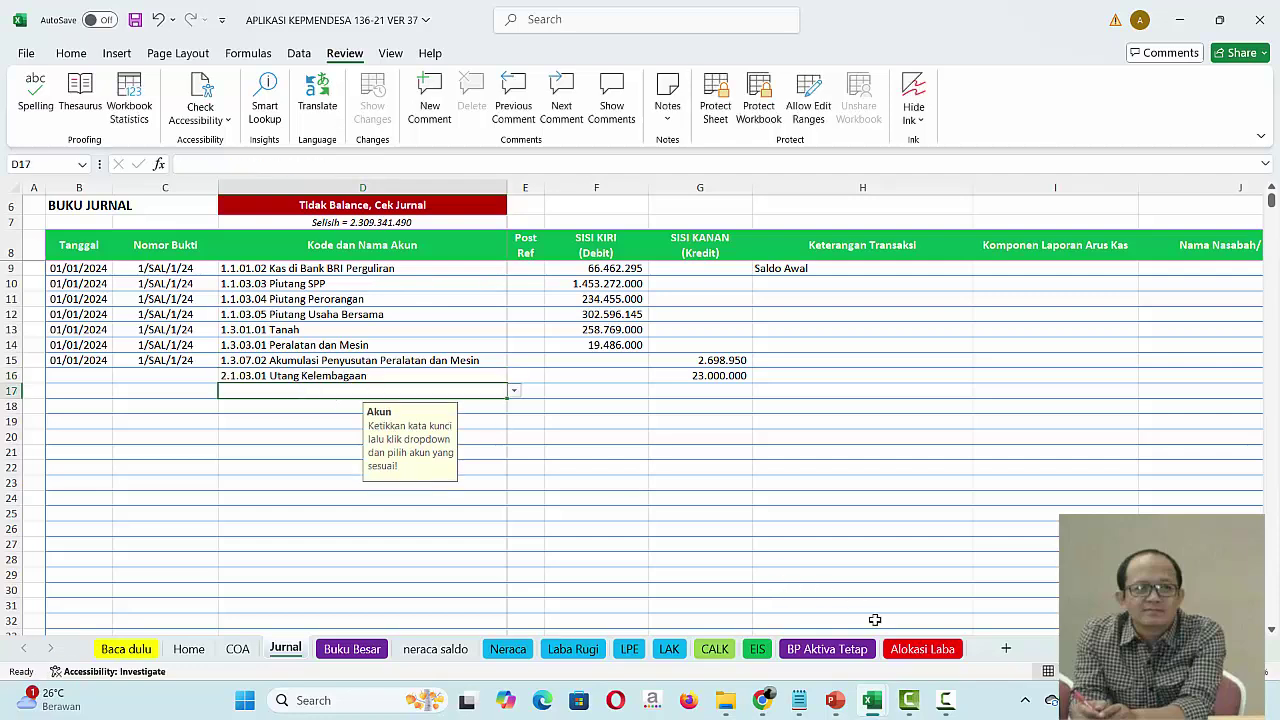
Step: Link the credit of journal row 17 to the Dana Sosial amount under Hutang in LAP_Keungan
{"action": "left_click", "coordinate": [703, 397]}
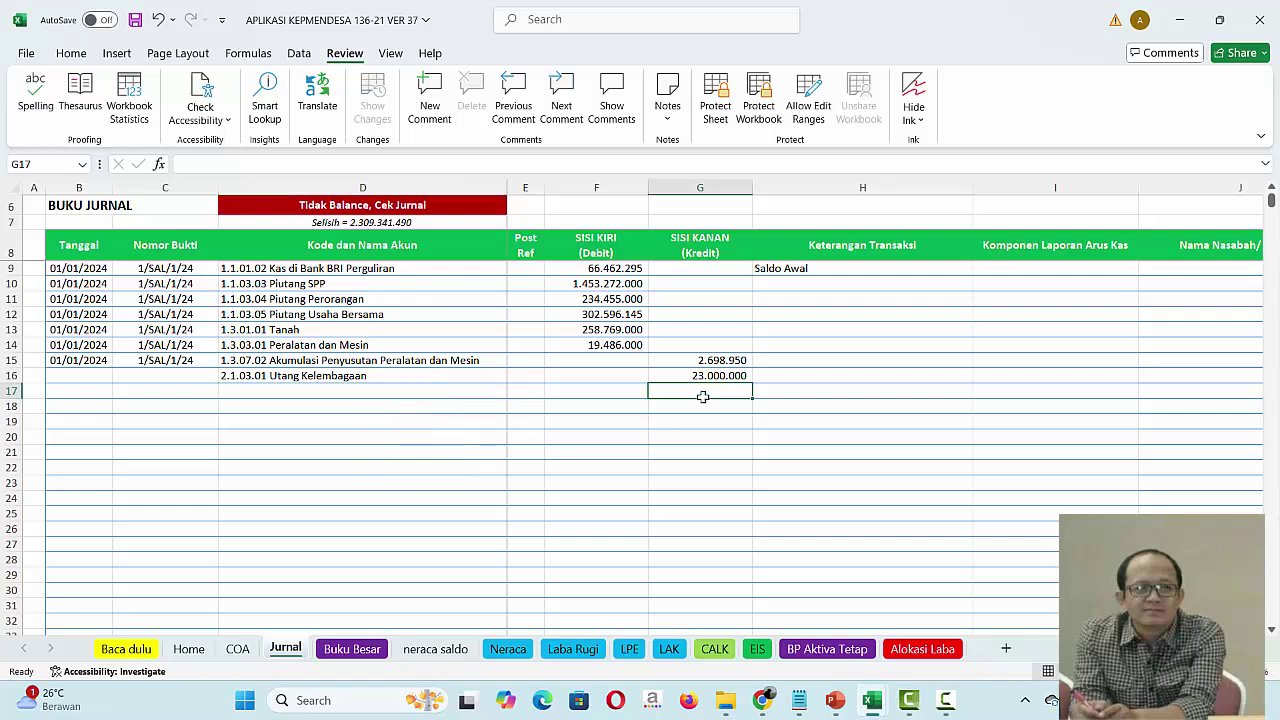
{"action": "type", "text": "="}
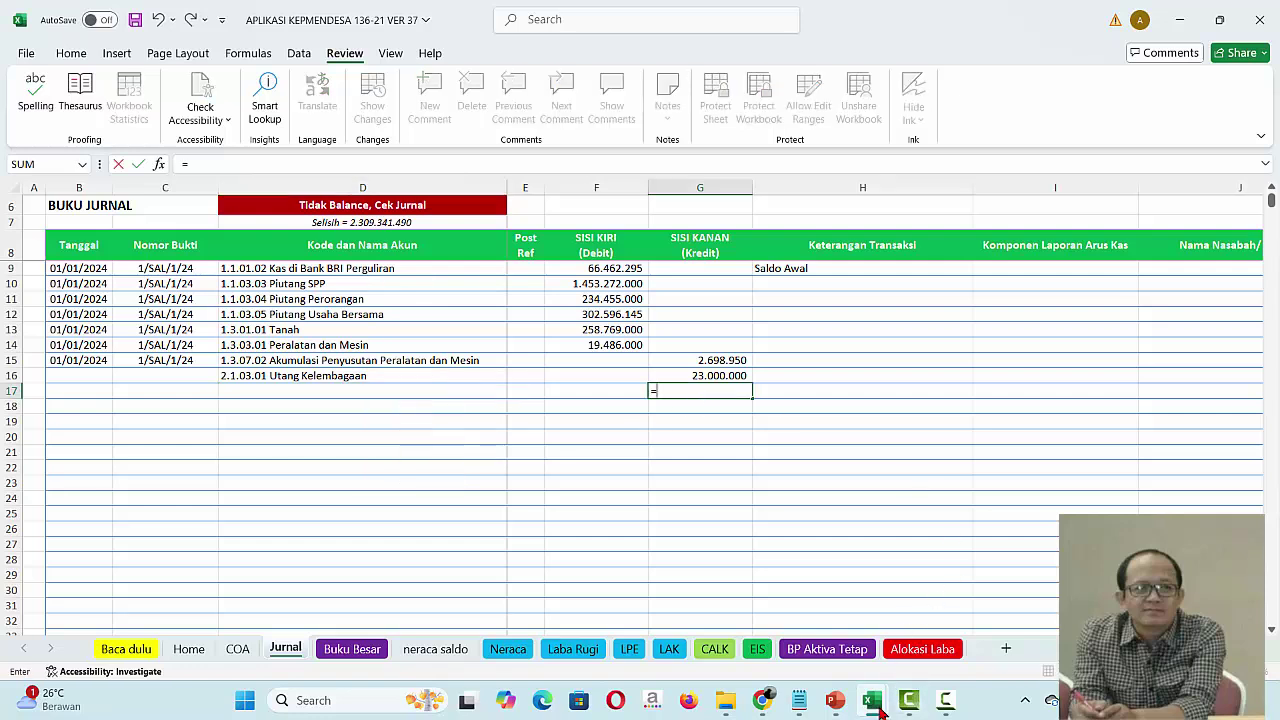
{"action": "mouse_move", "coordinate": [872, 700]}
{"action": "left_click", "coordinate": [962, 618]}
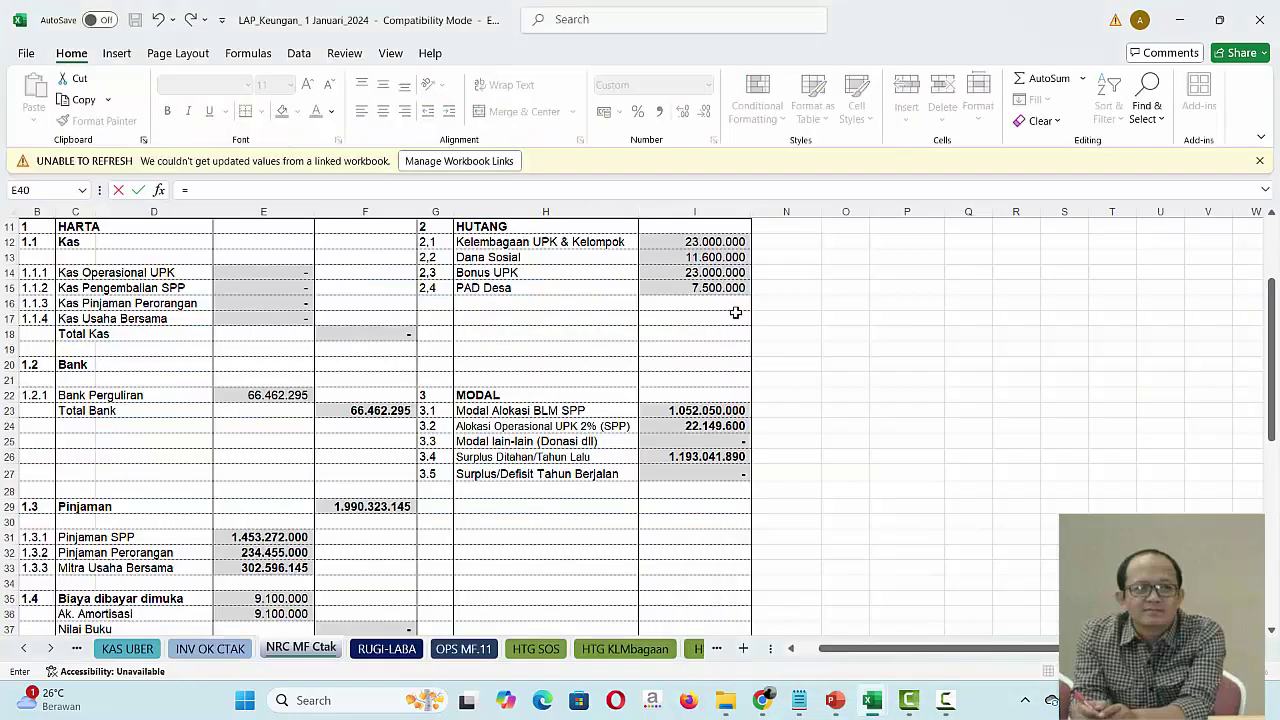
{"action": "left_click", "coordinate": [712, 258]}
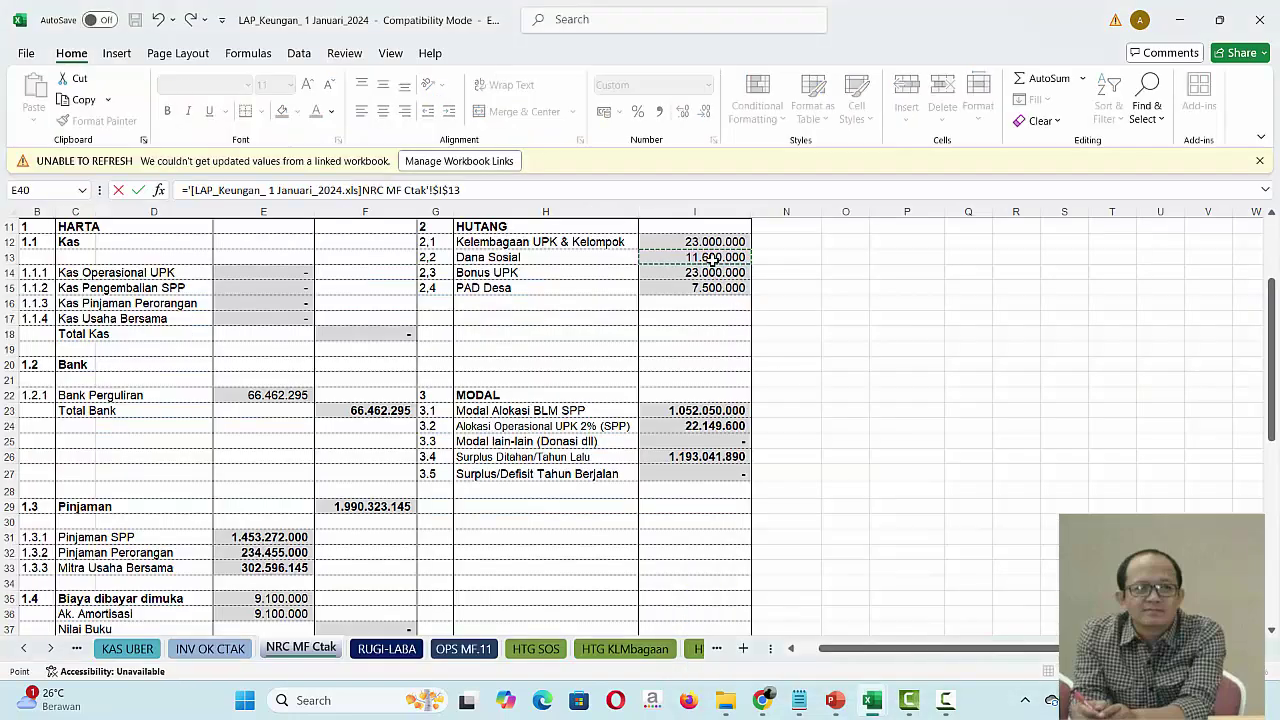
{"action": "key", "text": "Return"}
Step: Enter credits of 23000000 in row 18 and 7500000 in row 19, consulting the Hutang amounts in LAP_Keungan
{"action": "type", "text": "23000000"}
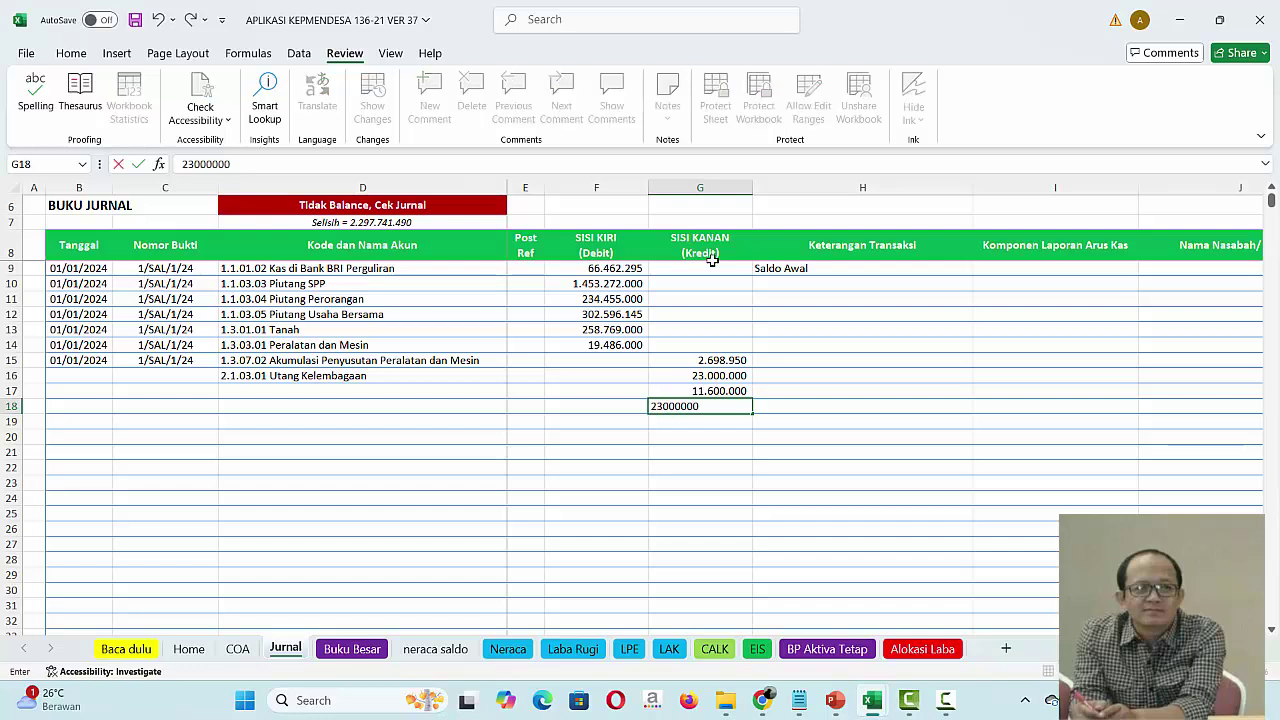
{"action": "key", "text": "Return"}
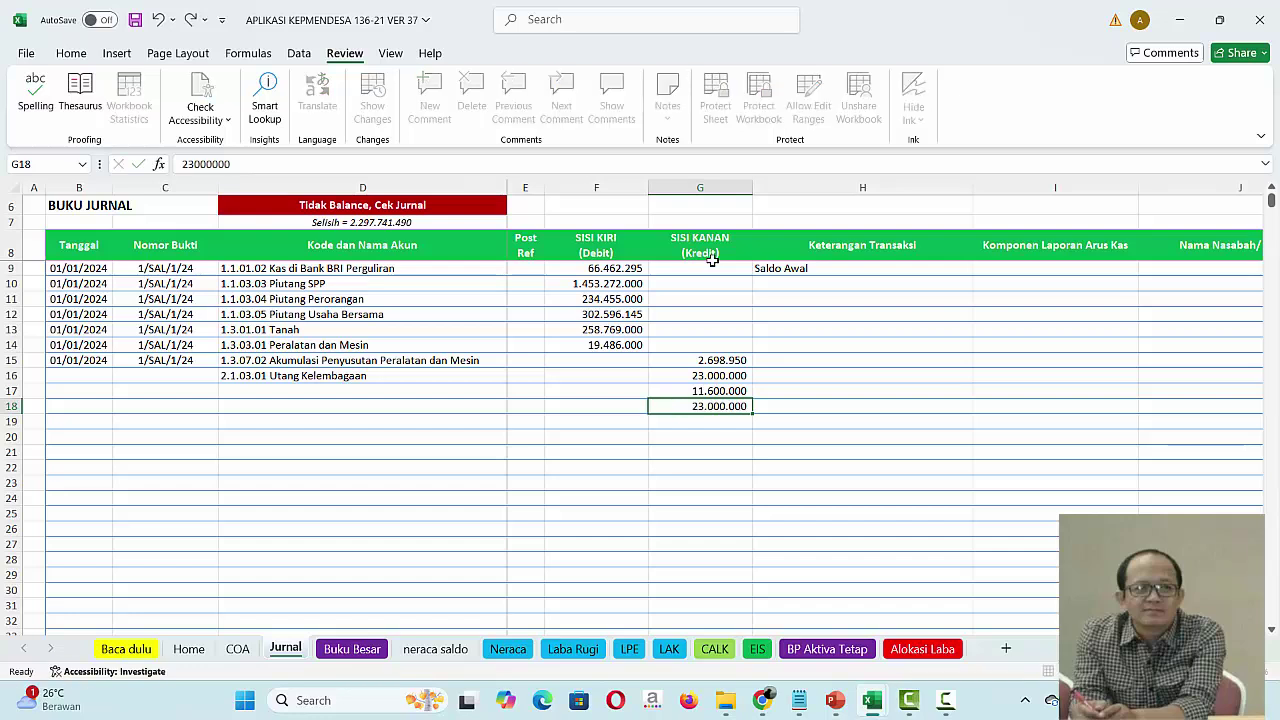
{"action": "mouse_move", "coordinate": [872, 700]}
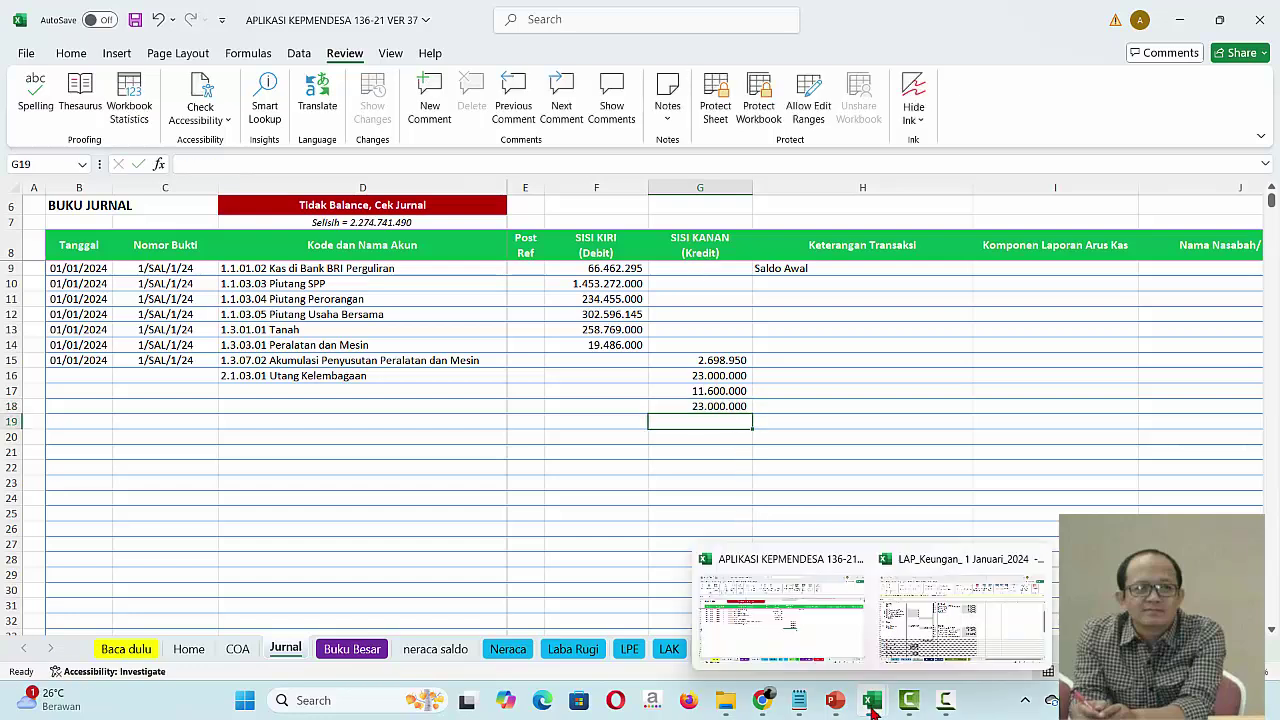
{"action": "left_click", "coordinate": [926, 633]}
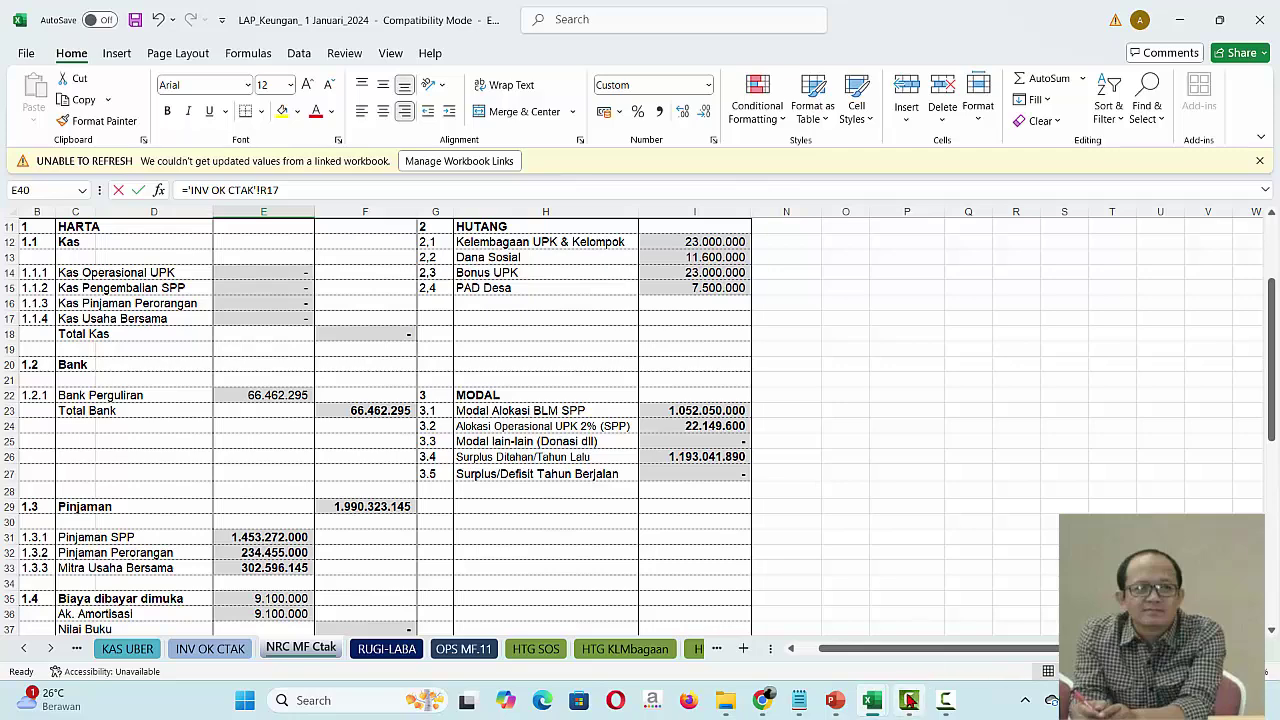
{"action": "mouse_move", "coordinate": [910, 700]}
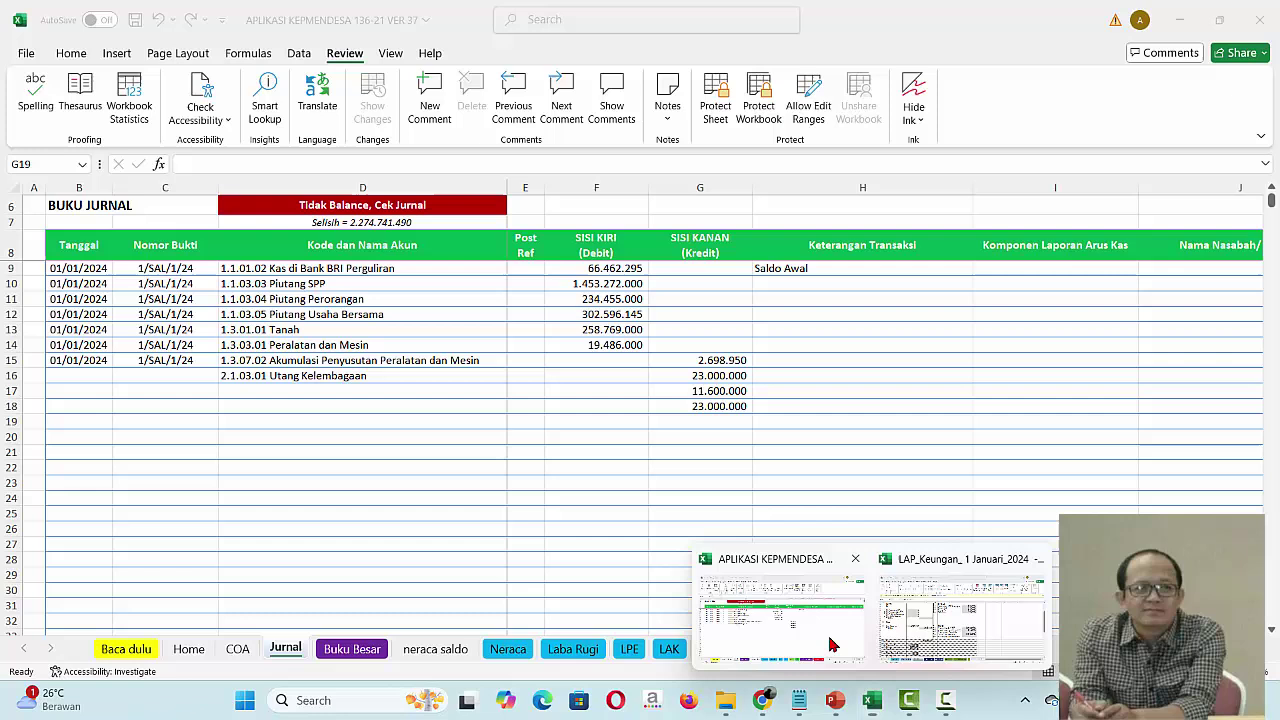
{"action": "left_click", "coordinate": [830, 645]}
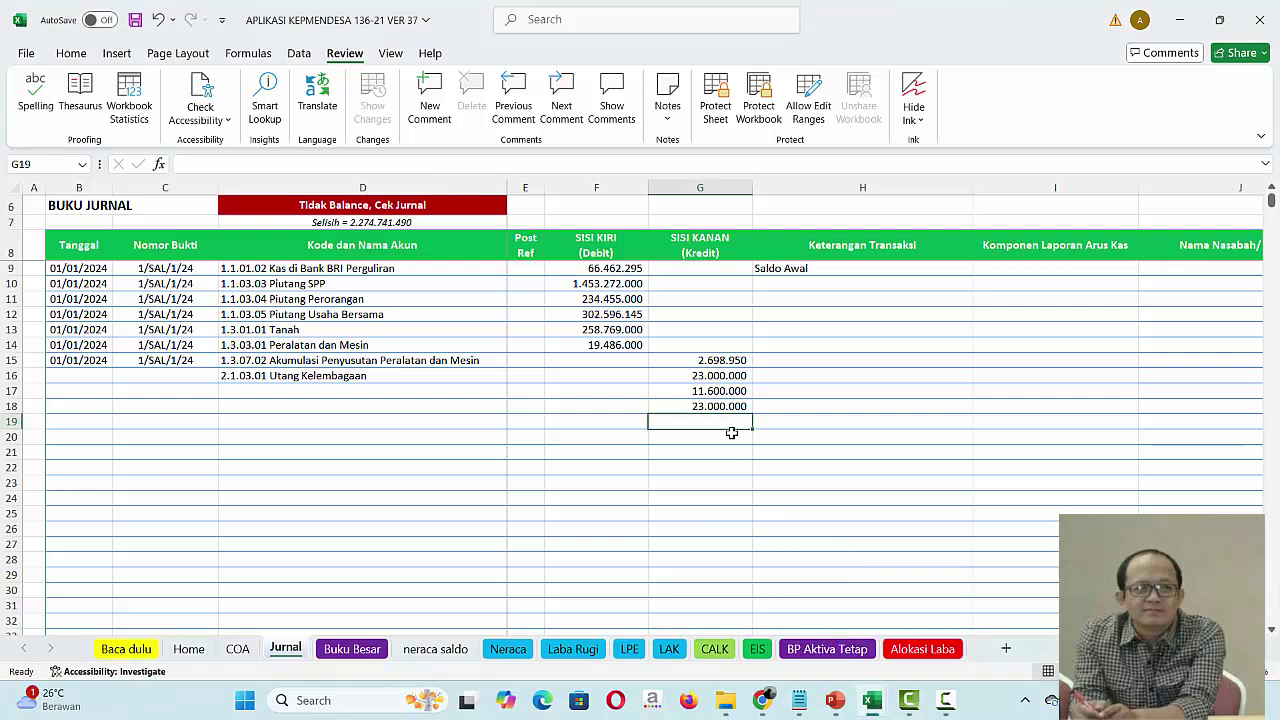
{"action": "type", "text": "7500000"}
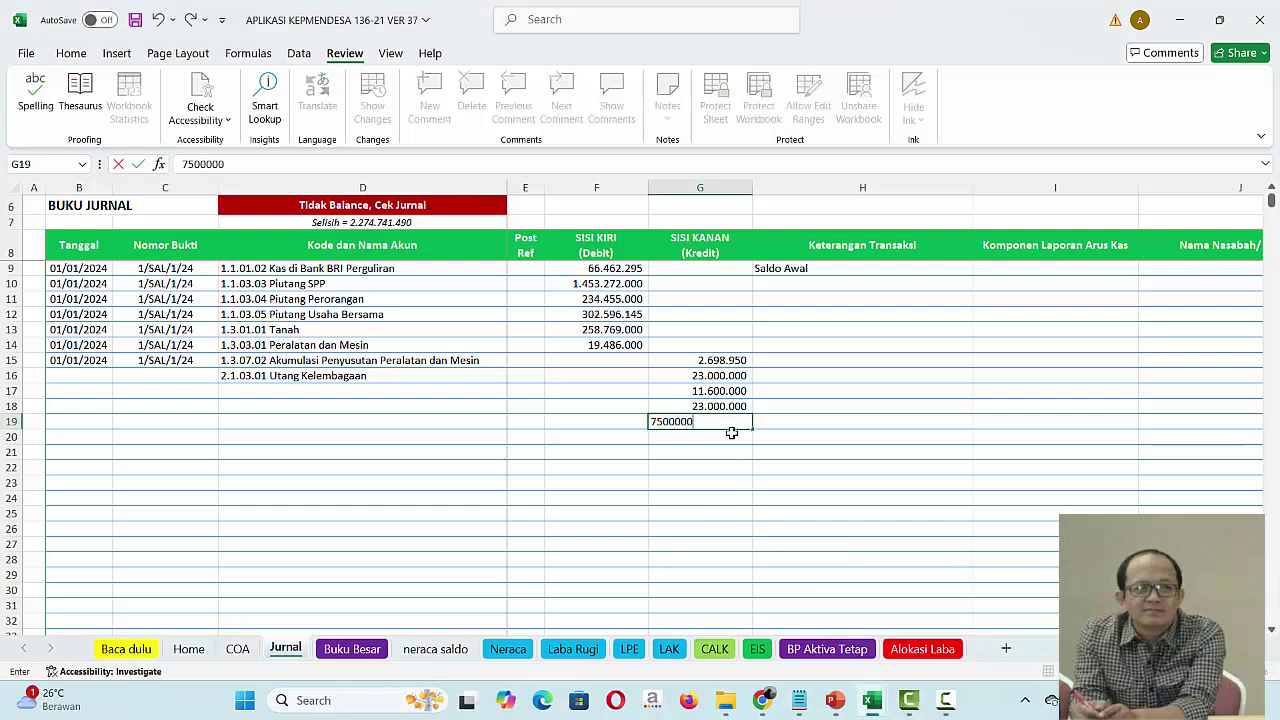
{"action": "key", "text": "Return"}
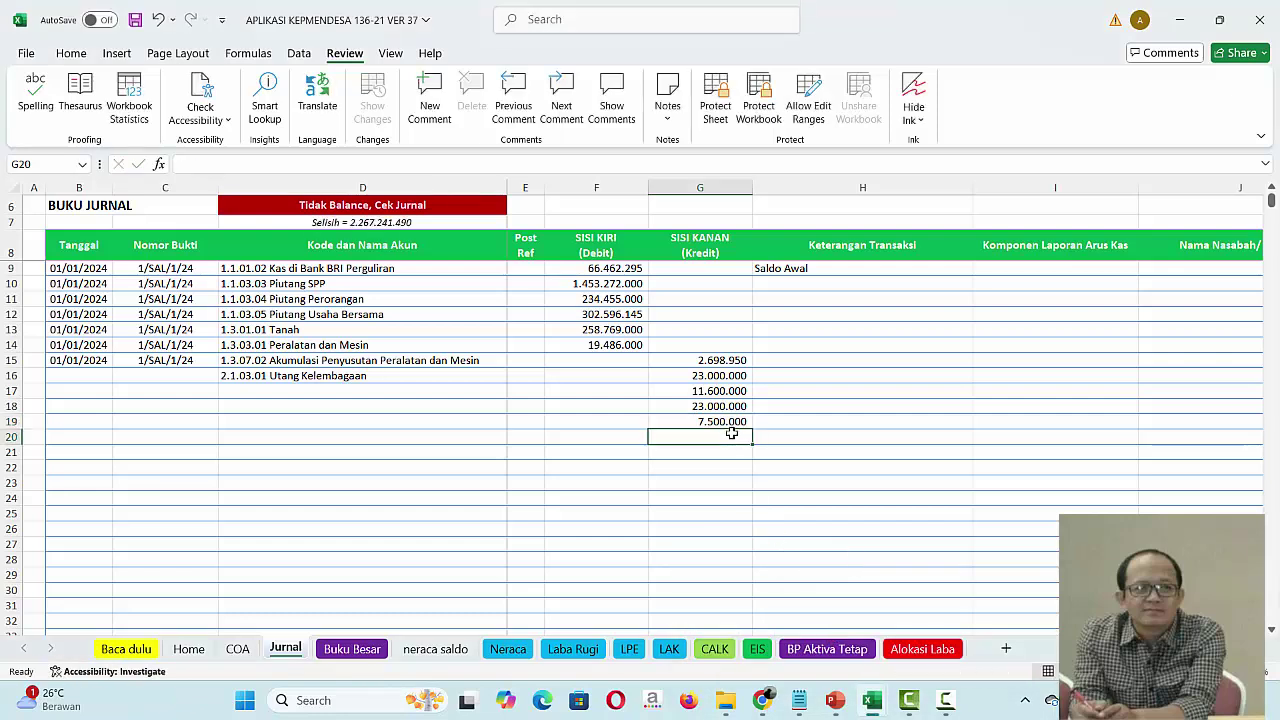
Step: Set the account of journal row 17 to 2.1.03.03 Utang Dana Sosial, searching with the keyword "sos"
{"action": "left_click", "coordinate": [369, 397]}
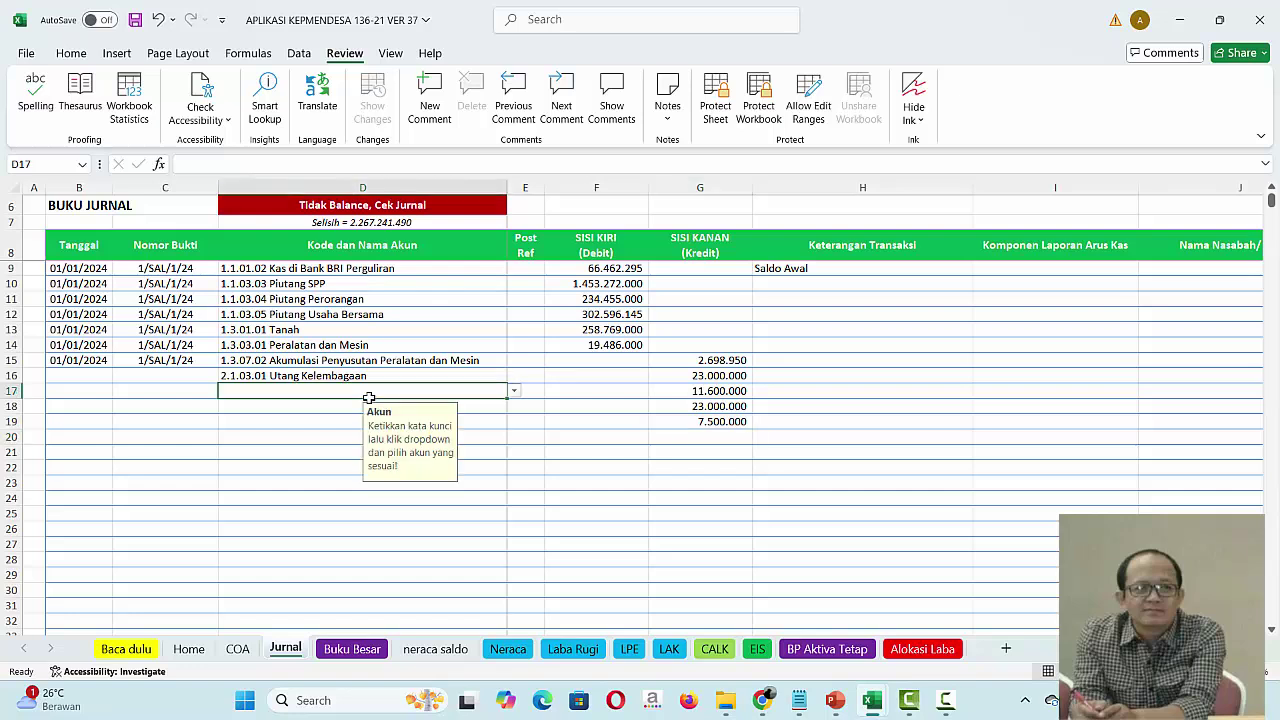
{"action": "type", "text": "sos"}
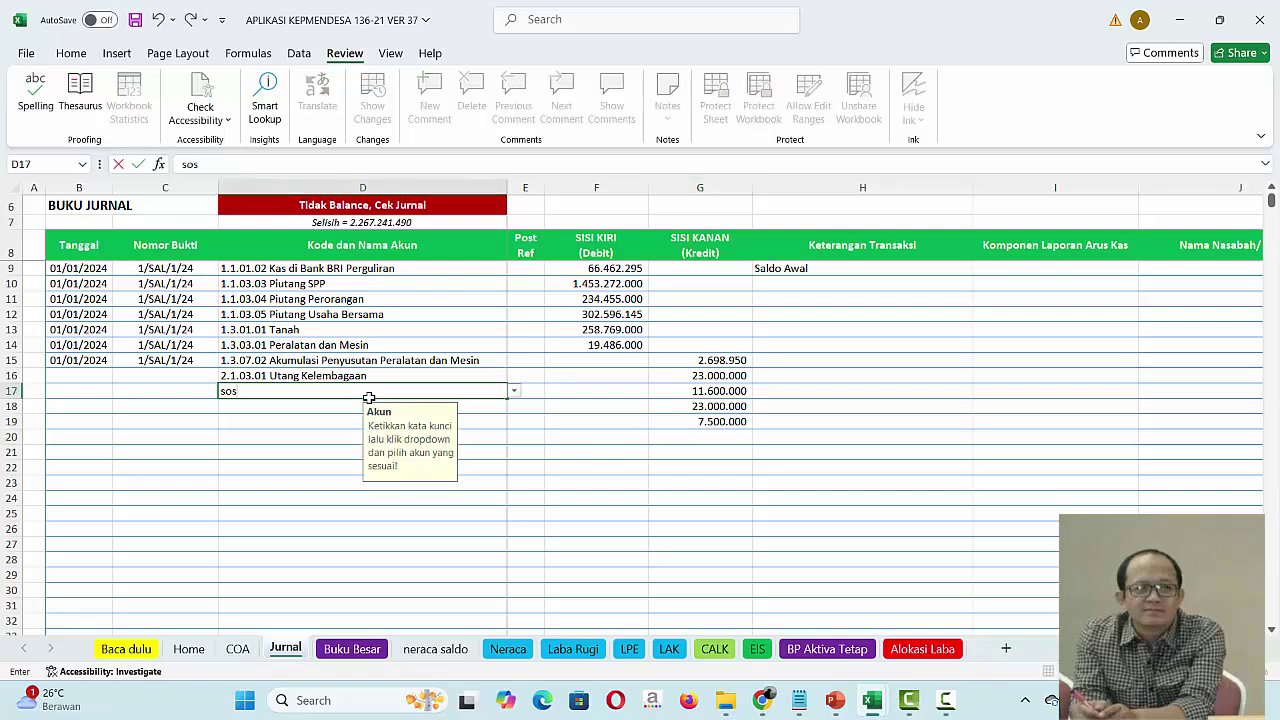
{"action": "left_click", "coordinate": [516, 393]}
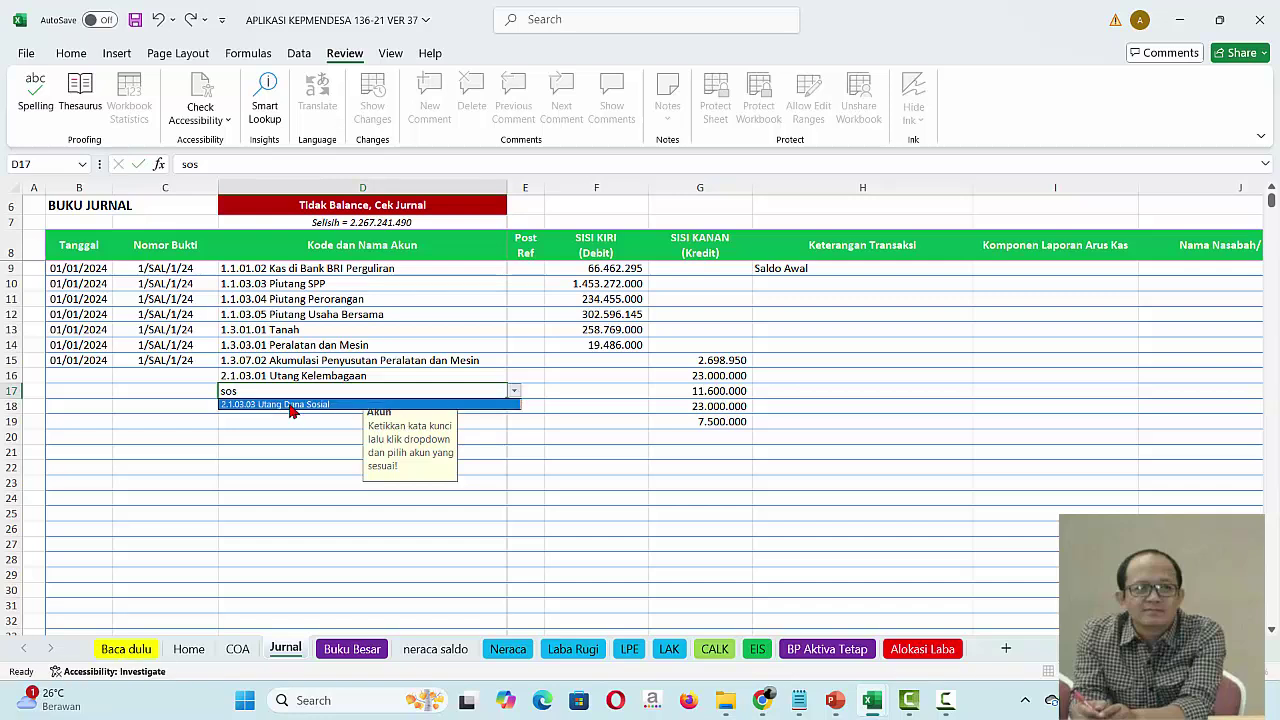
{"action": "left_click", "coordinate": [290, 406]}
Step: Set the account of journal row 18 to 2.1.03.02 Utang Bonus Pengurus, searching with the keyword "utang"
{"action": "left_click", "coordinate": [305, 410]}
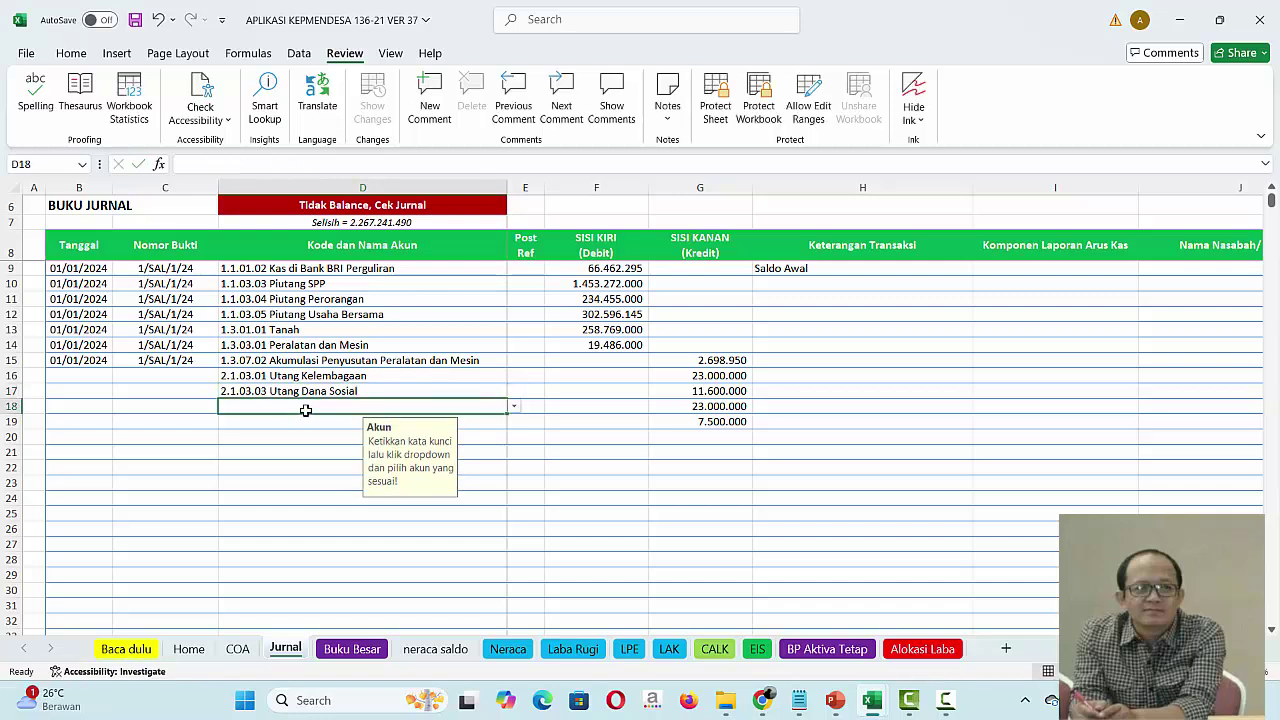
{"action": "type", "text": "utang"}
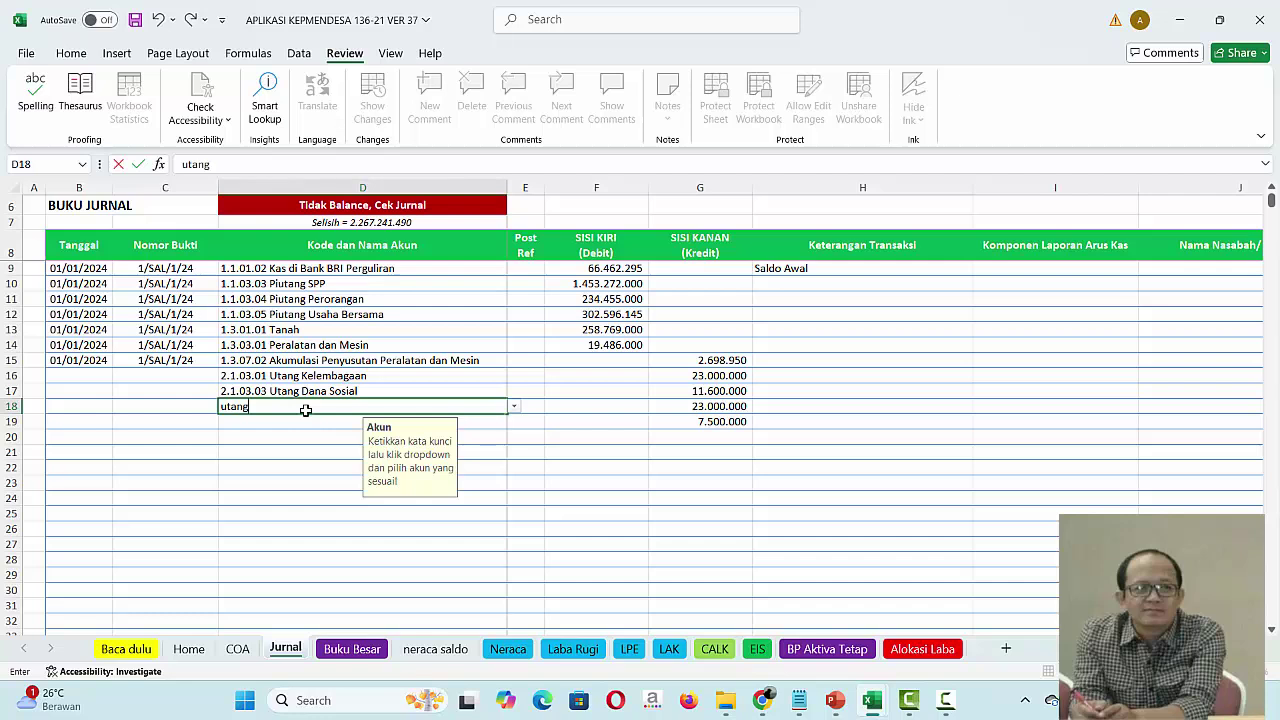
{"action": "left_click", "coordinate": [515, 409]}
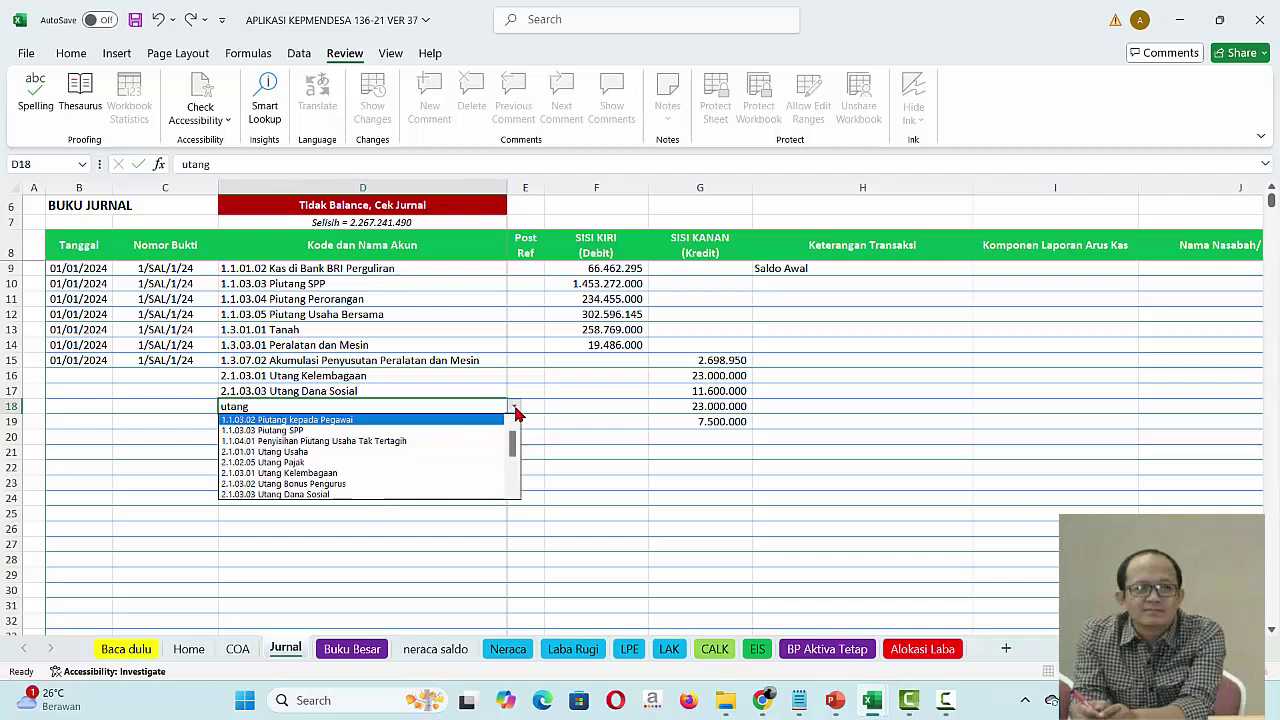
{"action": "left_click", "coordinate": [372, 485]}
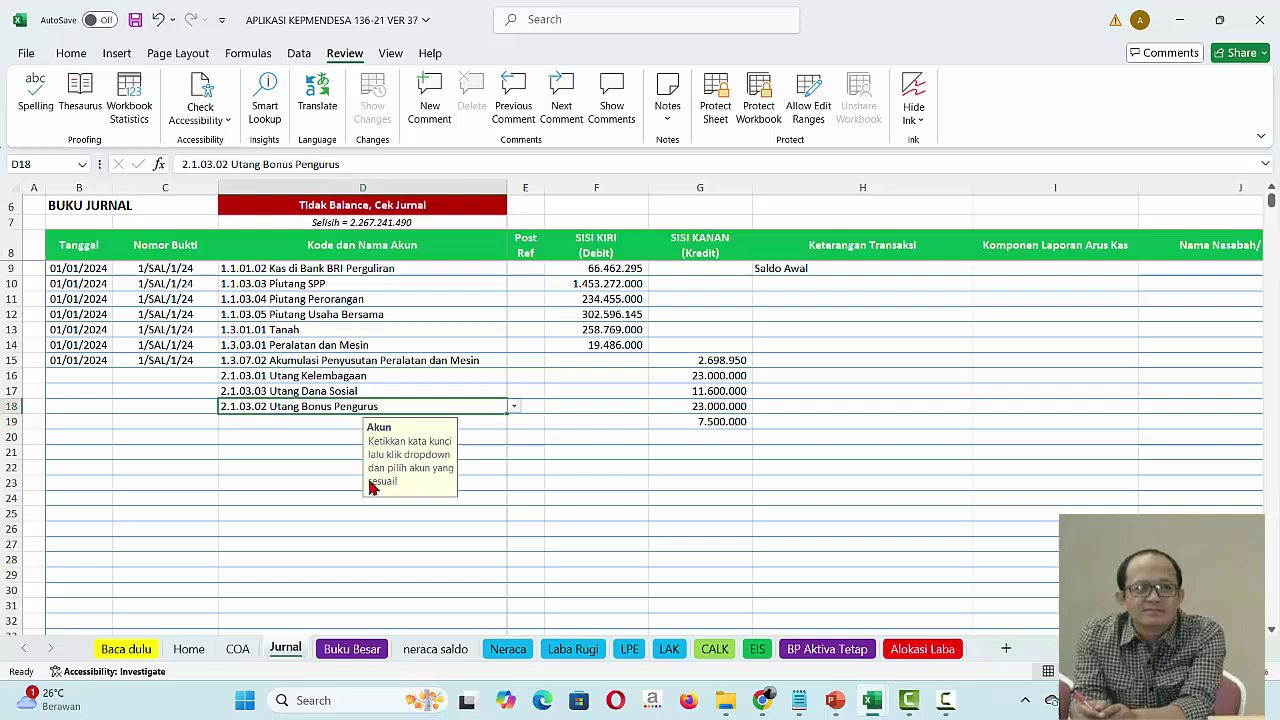
Step: Set the account of journal row 19 to 2.1.03.04 Utang PADesa, searching with the keyword "pad"
{"action": "left_click", "coordinate": [326, 424]}
{"action": "type", "text": "pad"}
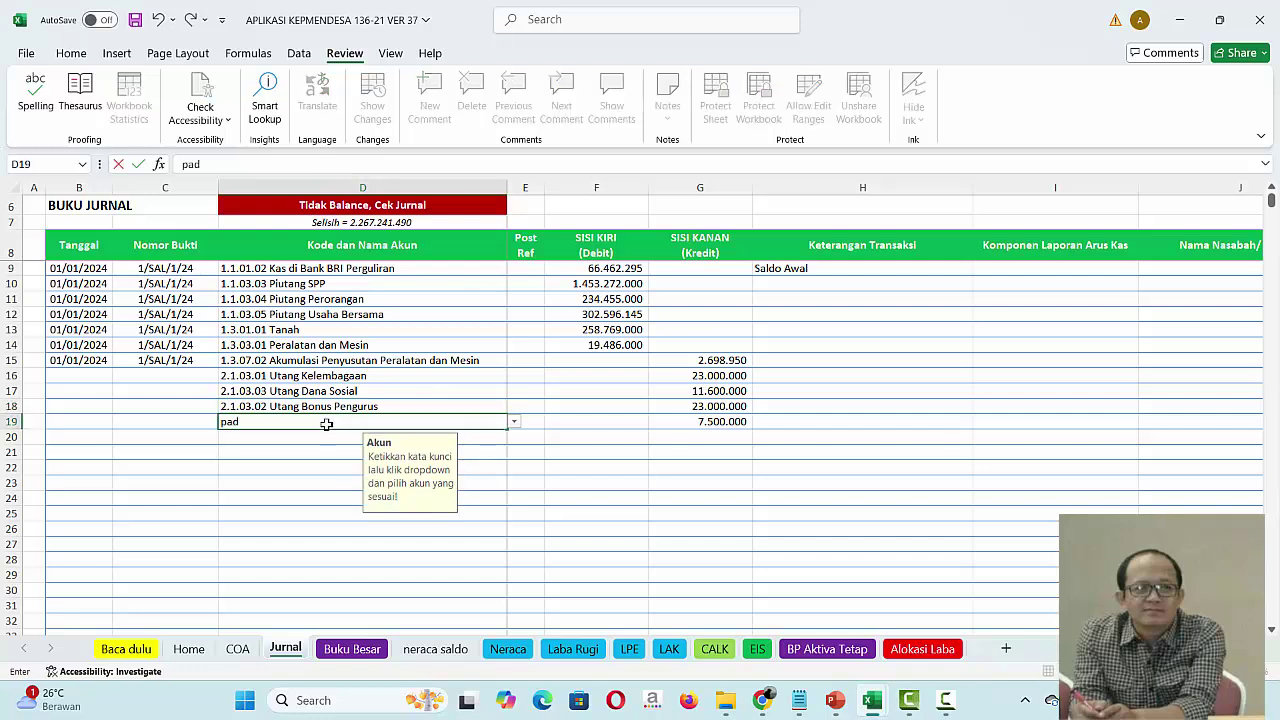
{"action": "left_click", "coordinate": [514, 422]}
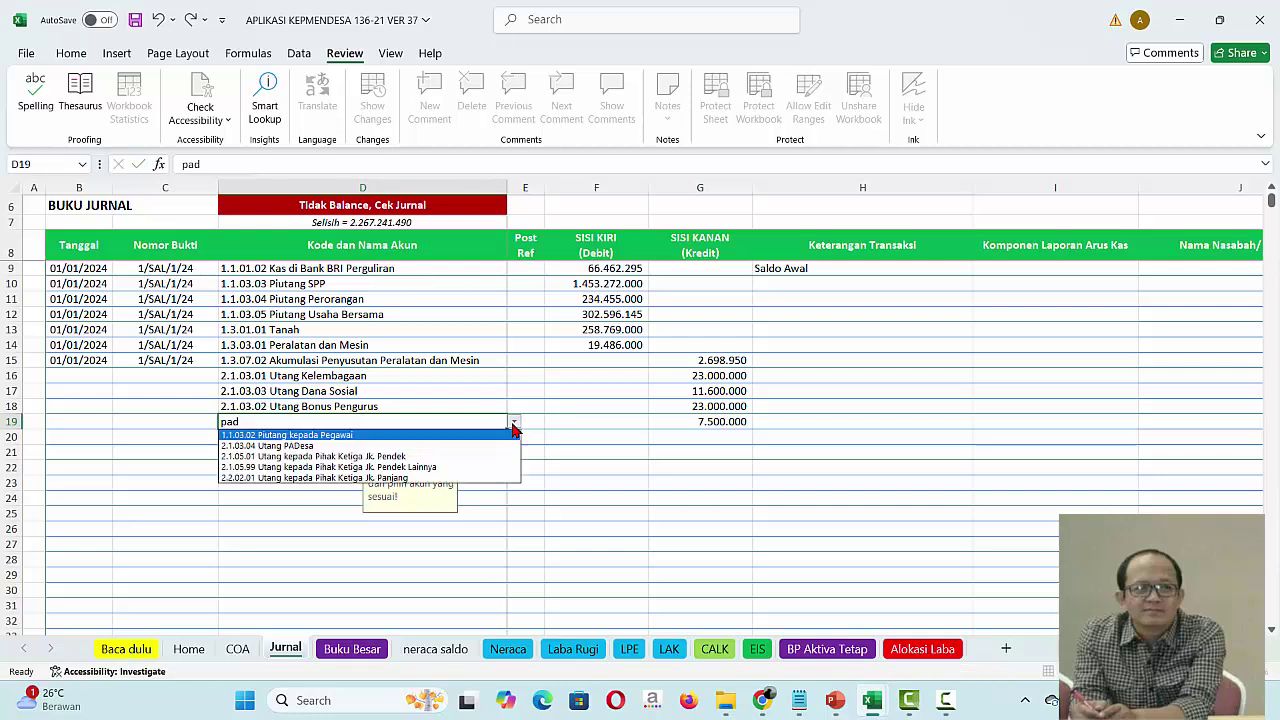
{"action": "left_click", "coordinate": [318, 445]}
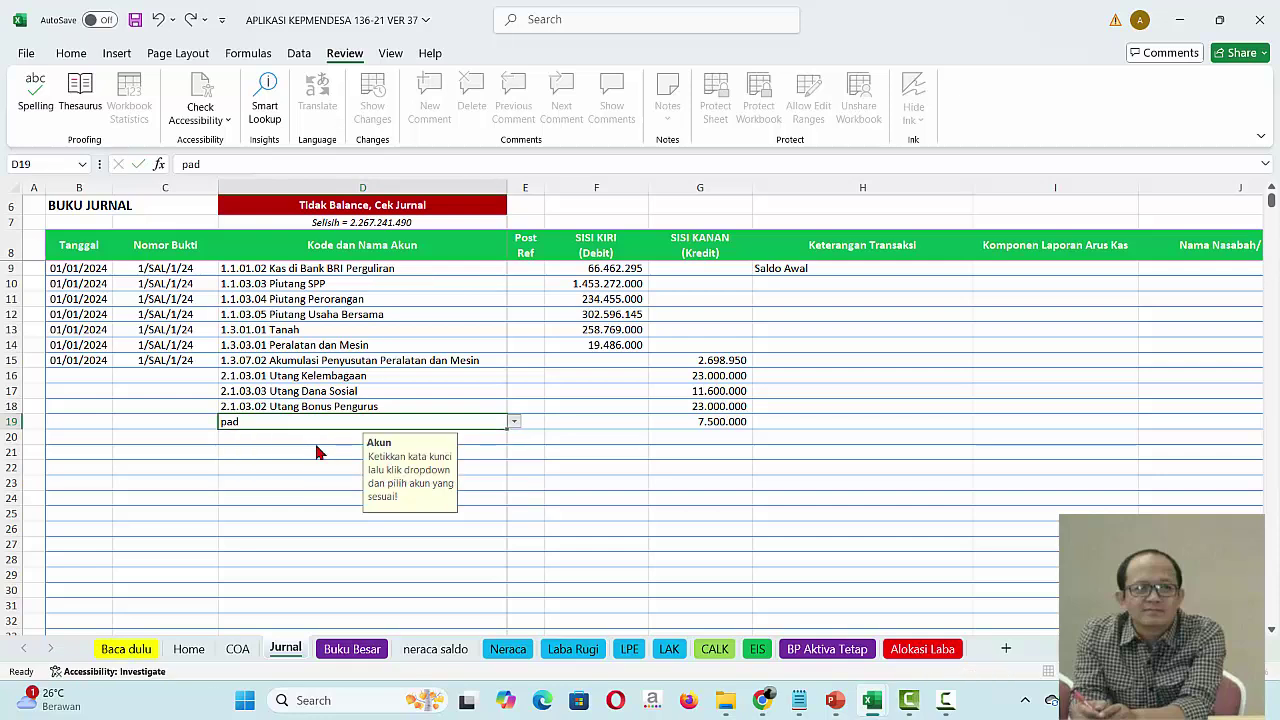
Step: Link the credit of row 20 to the sum of Modal Alokasi BLM SPP and Alokasi Operasional UPK 2% (SPP) in LAP_Keungan
{"action": "left_click", "coordinate": [712, 442]}
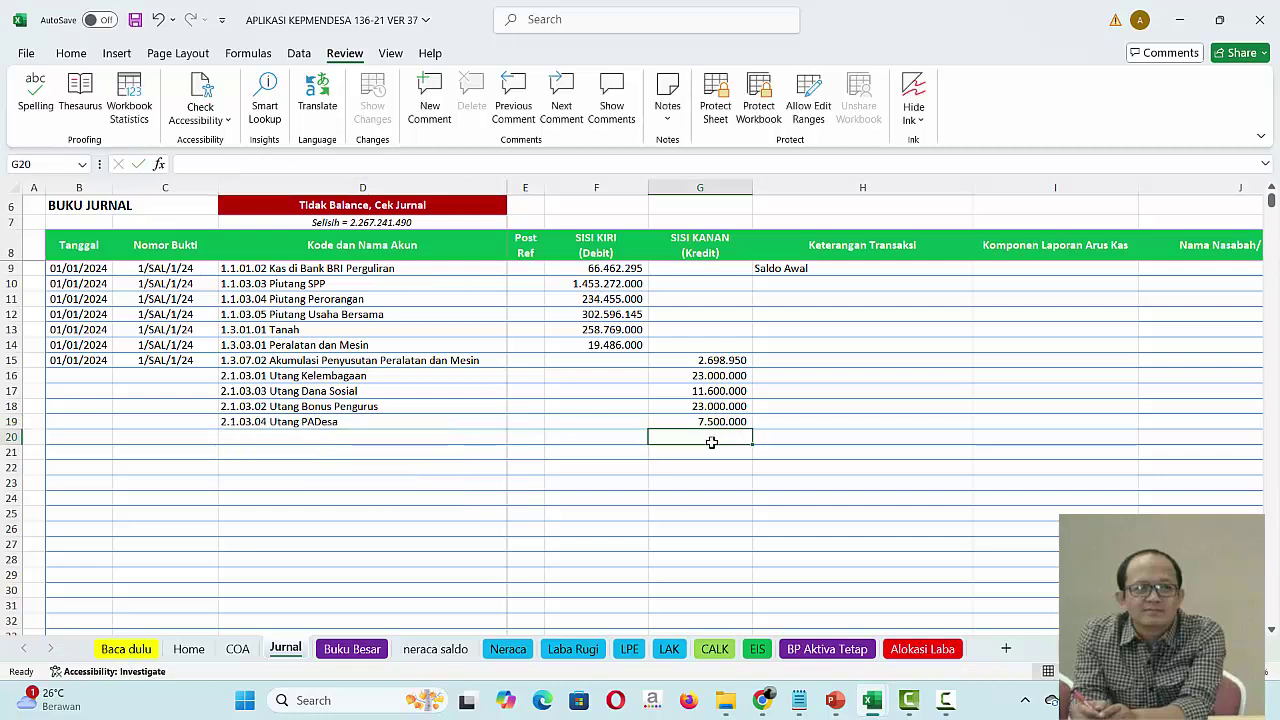
{"action": "type", "text": "="}
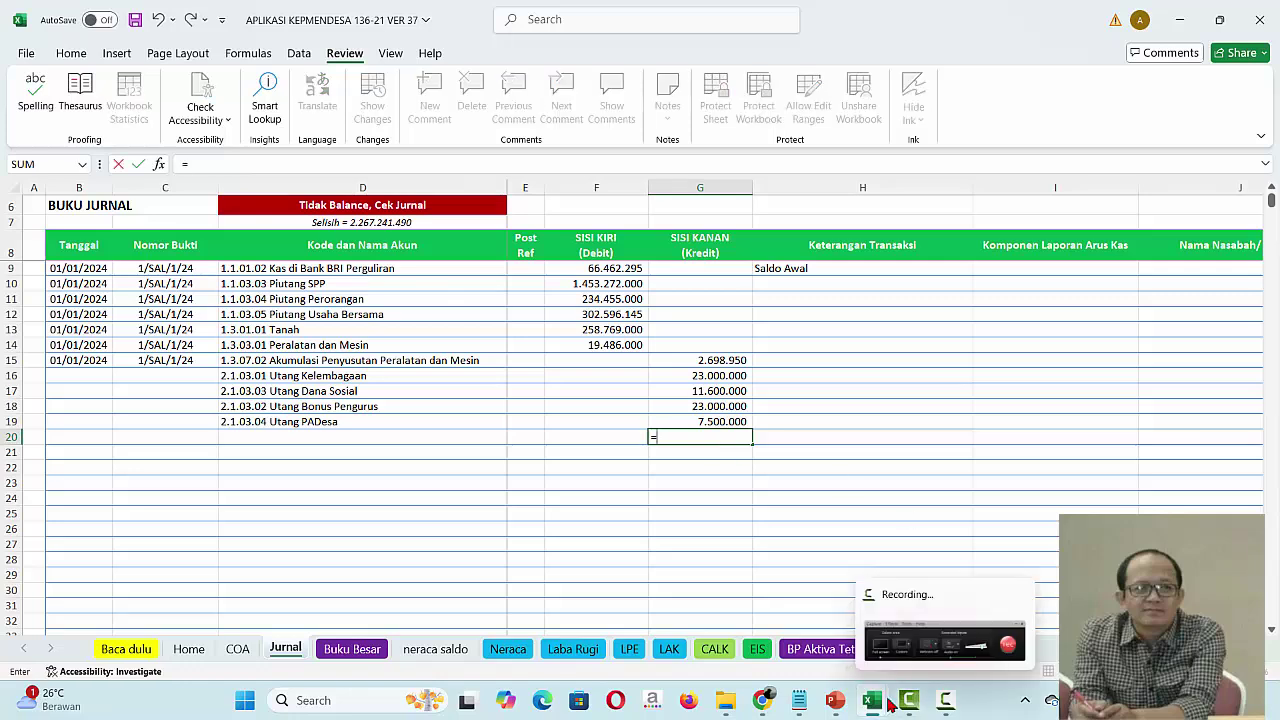
{"action": "mouse_move", "coordinate": [872, 703]}
{"action": "left_click", "coordinate": [938, 650]}
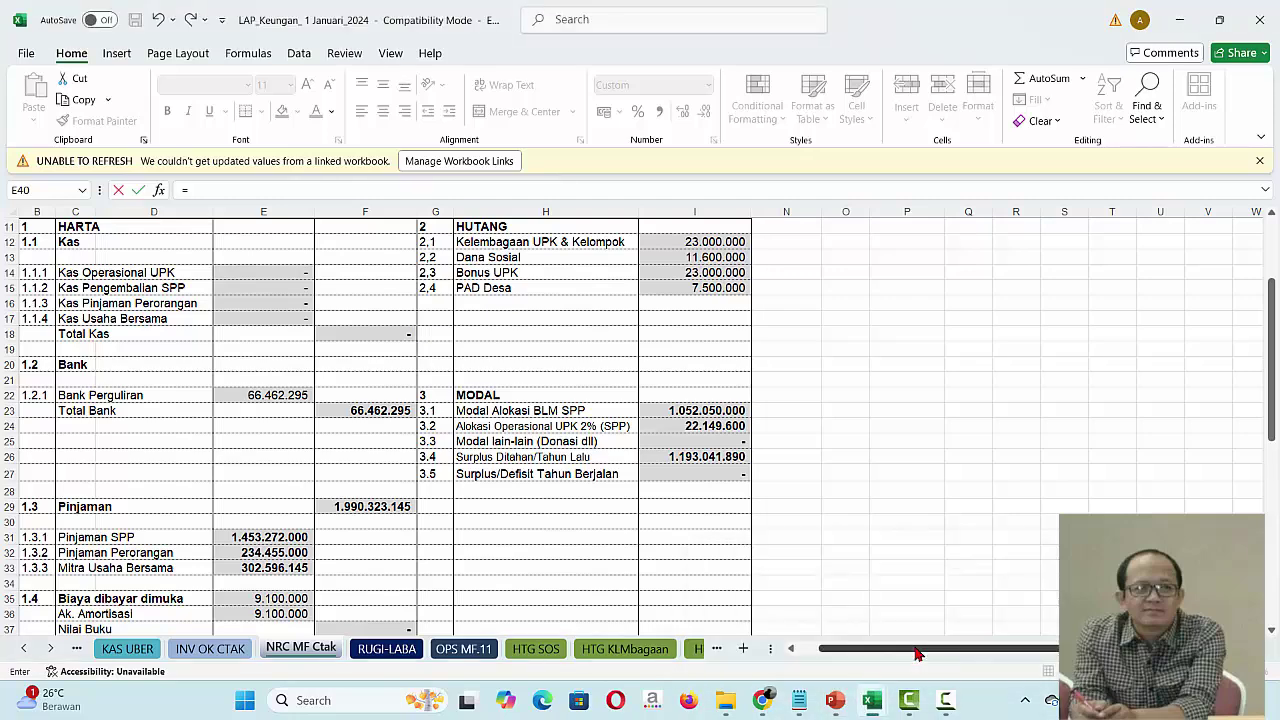
{"action": "left_click", "coordinate": [707, 410]}
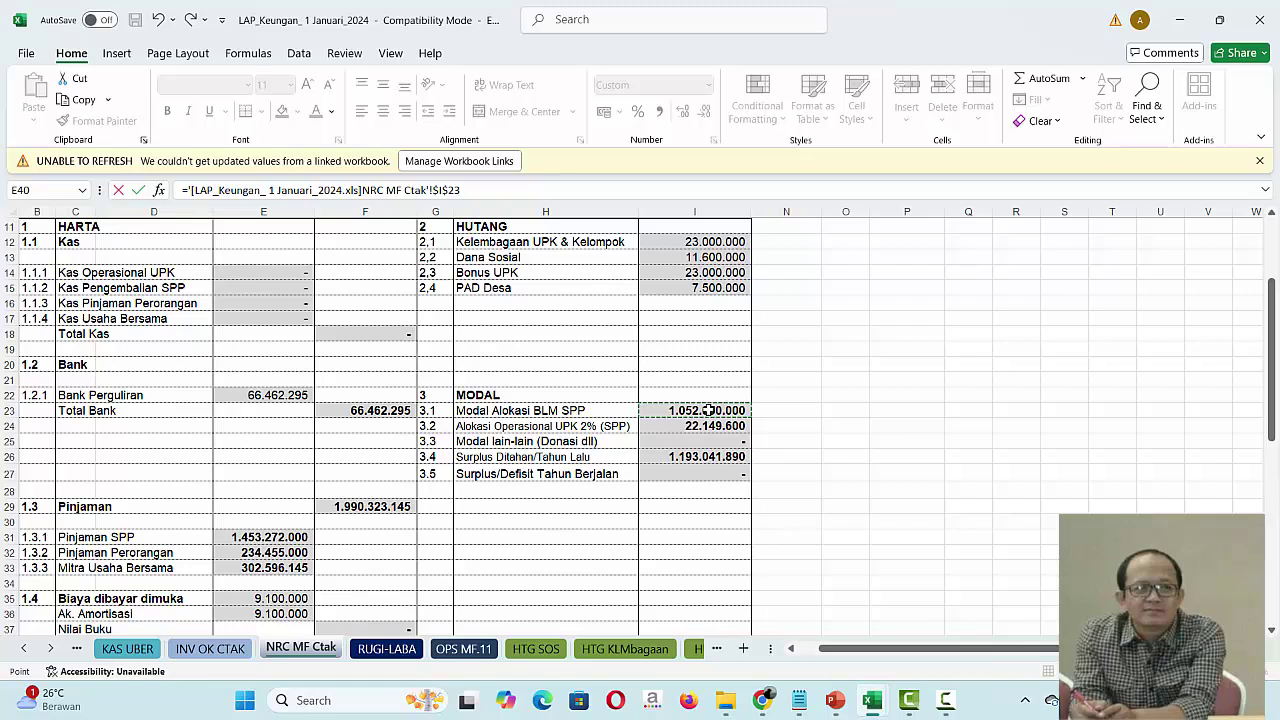
{"action": "type", "text": "+"}
{"action": "left_click", "coordinate": [707, 426]}
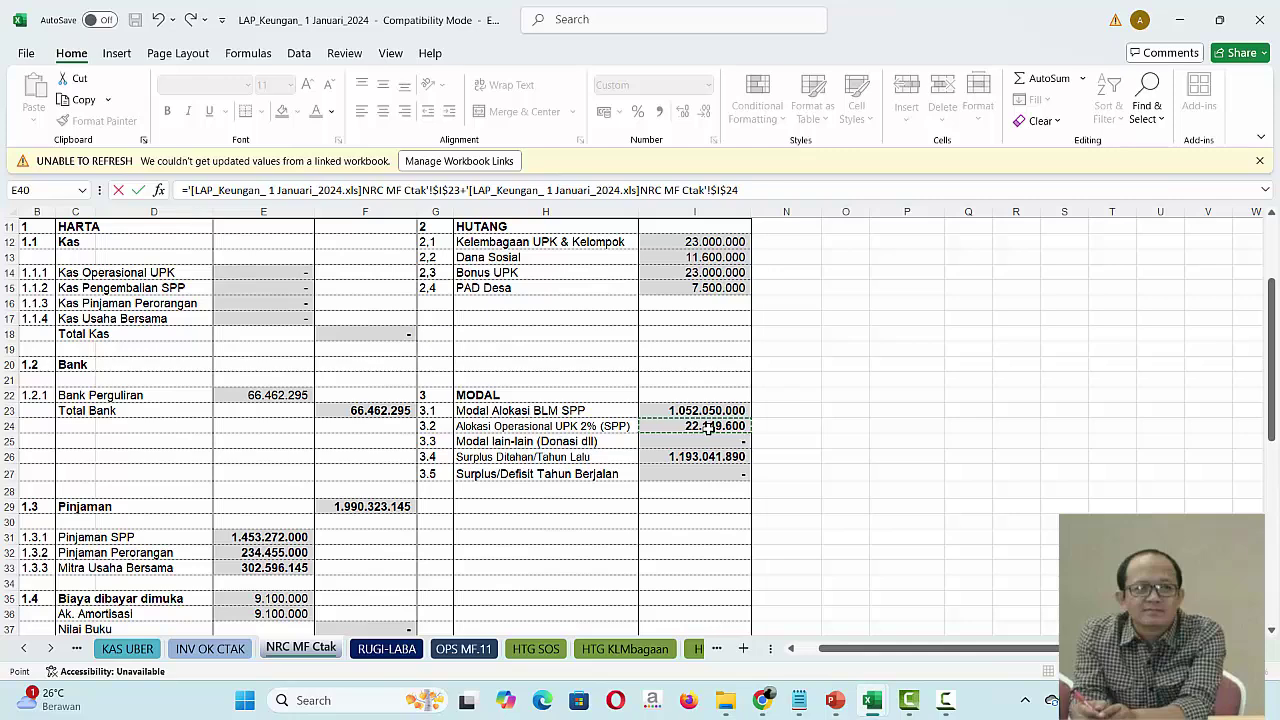
{"action": "key", "text": "Return"}
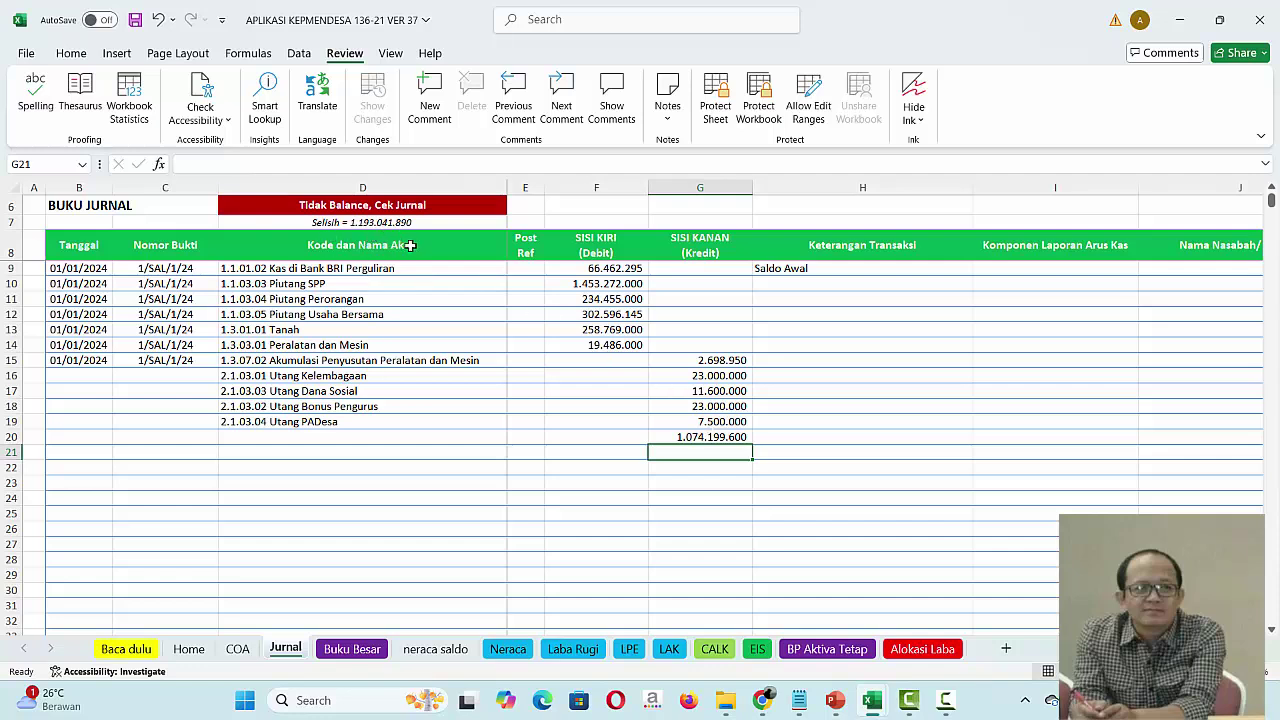
Step: Copy the Surplus Ditahan/Tahun Lalu amount from LAP_Keungan and paste it as a value into the credit of journal row 21
{"action": "mouse_move", "coordinate": [872, 702]}
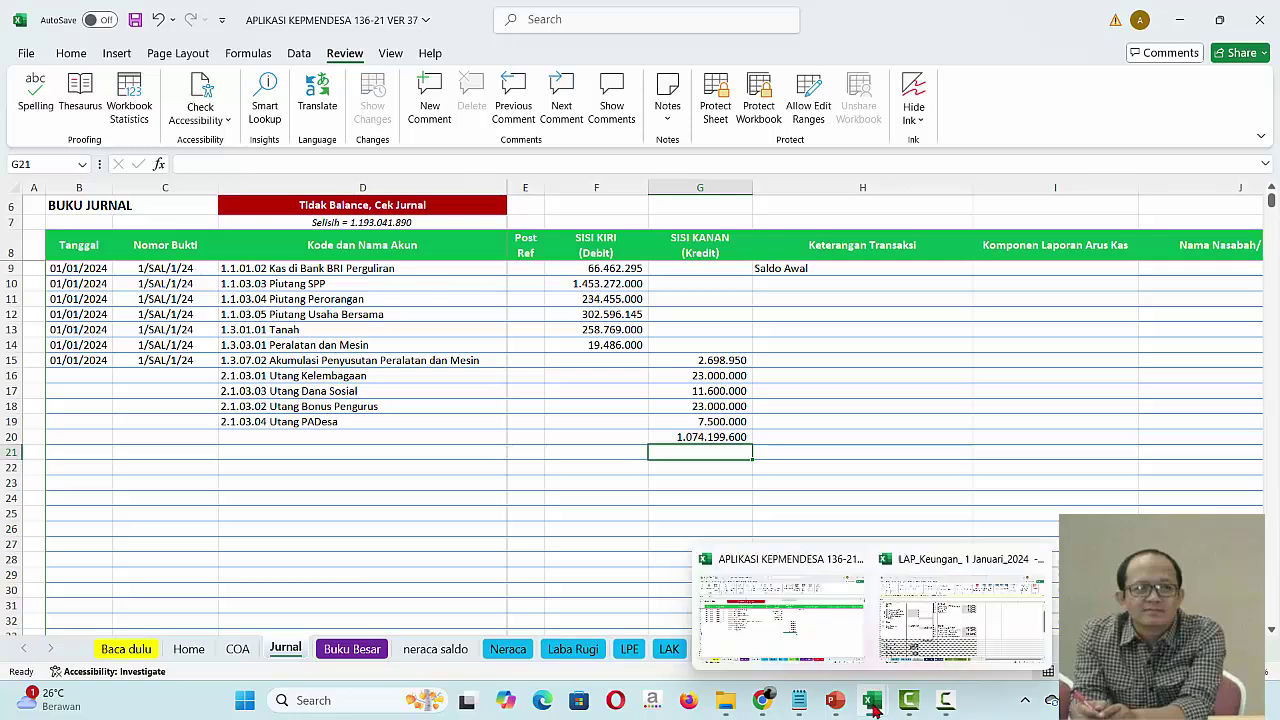
{"action": "left_click", "coordinate": [955, 625]}
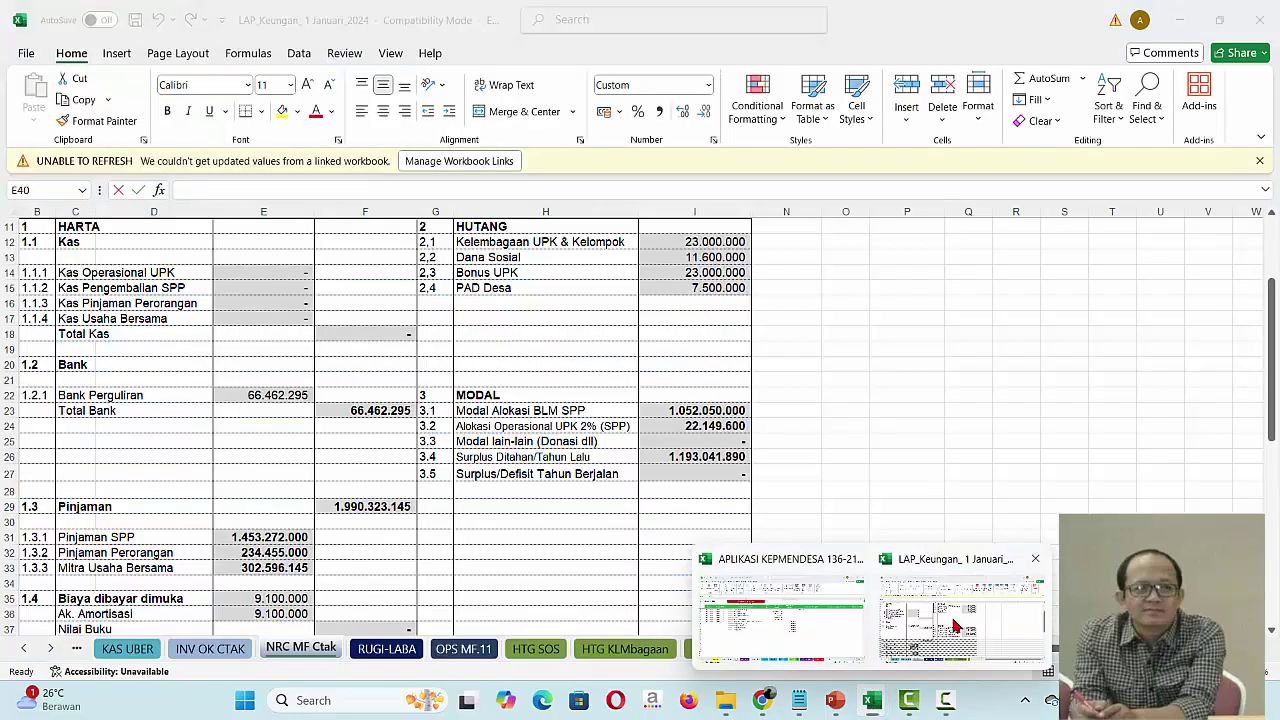
{"action": "left_click", "coordinate": [717, 456]}
{"action": "key", "text": "ctrl+c"}
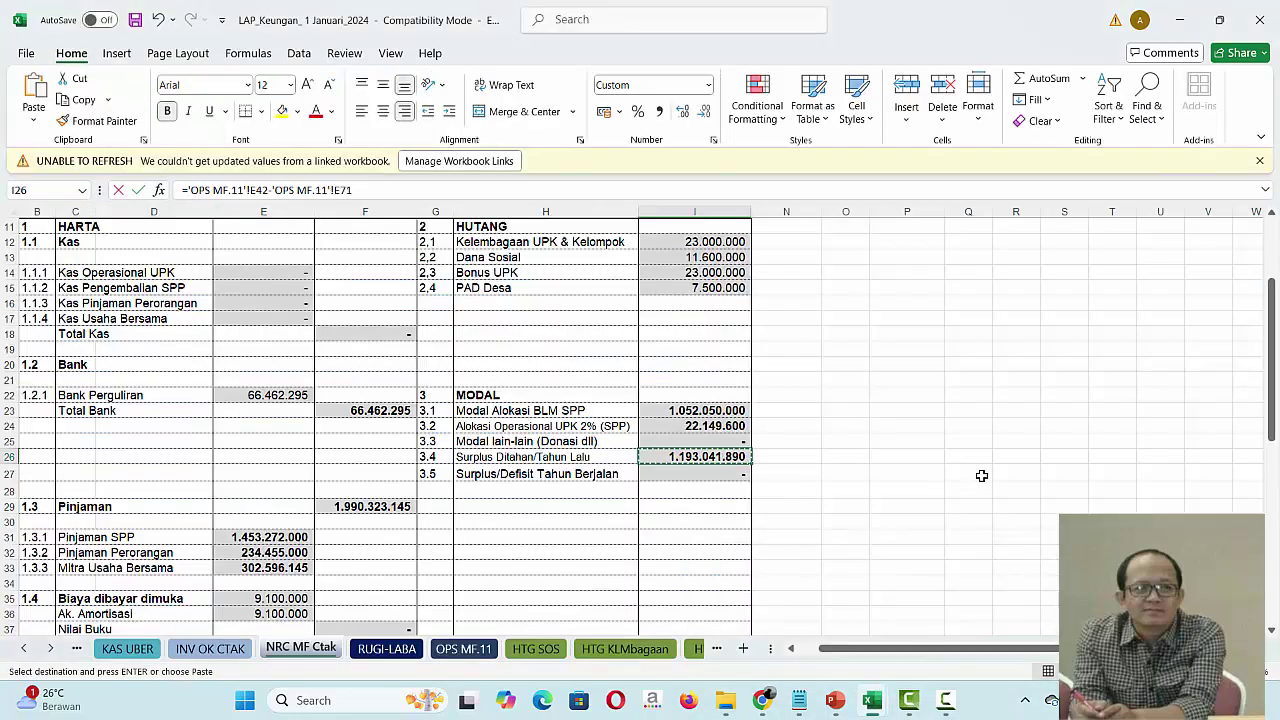
{"action": "mouse_move", "coordinate": [872, 702]}
{"action": "left_click", "coordinate": [828, 668]}
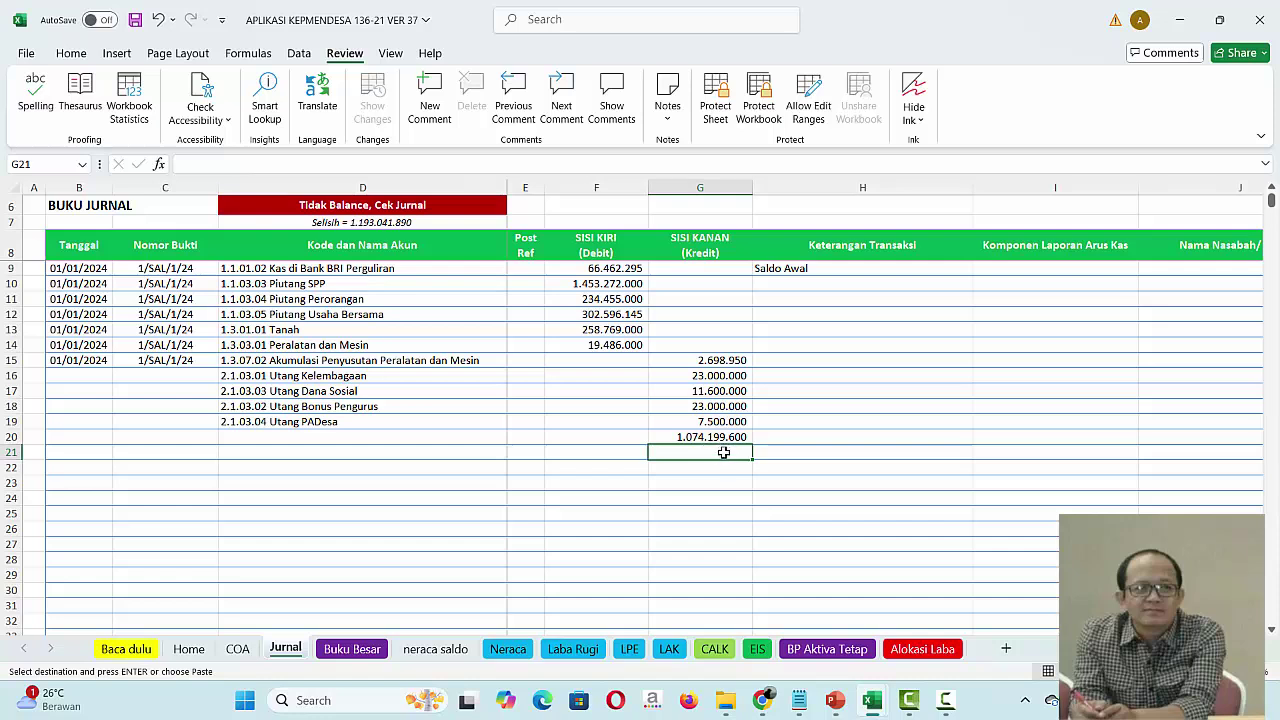
{"action": "right_click", "coordinate": [723, 453]}
{"action": "left_click", "coordinate": [789, 264]}
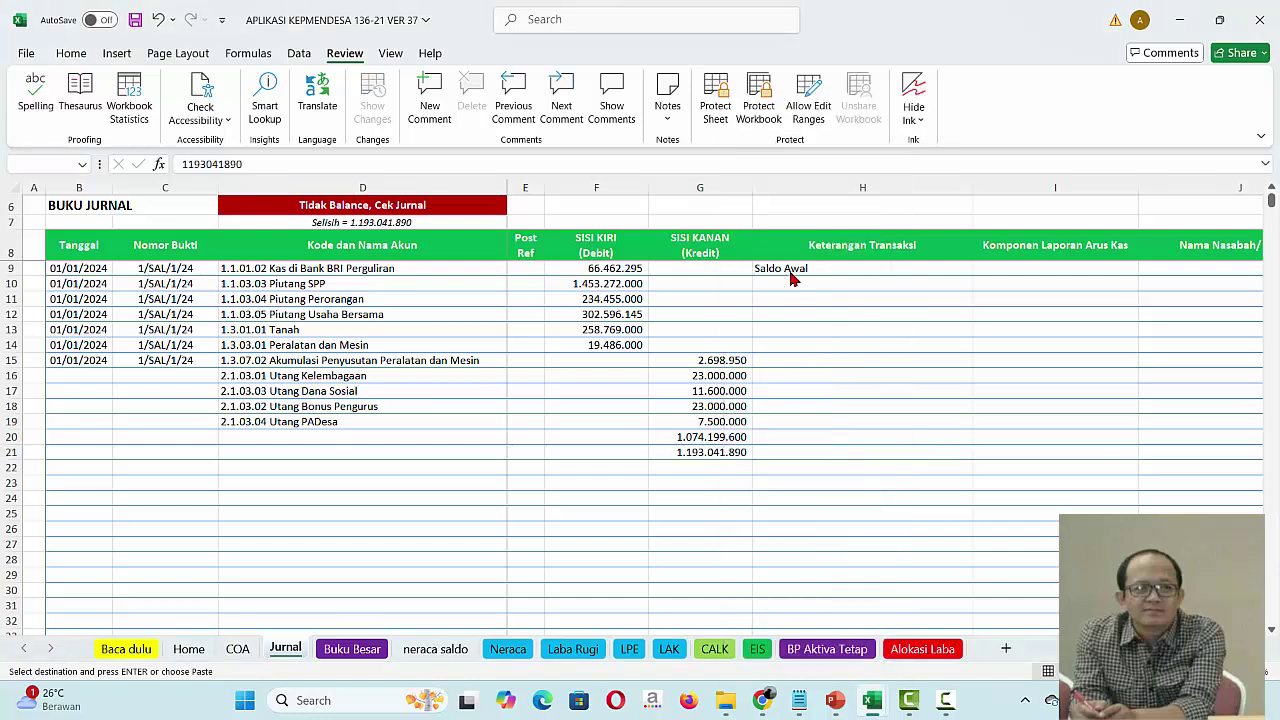
Step: Set the account of journal row 20 to 3.1.02.12 Penyertaan Modal Masyarakat Desa (Eks PNPM), searching with the keyword "modal"
{"action": "left_click", "coordinate": [667, 437]}
{"action": "left_click", "coordinate": [375, 432]}
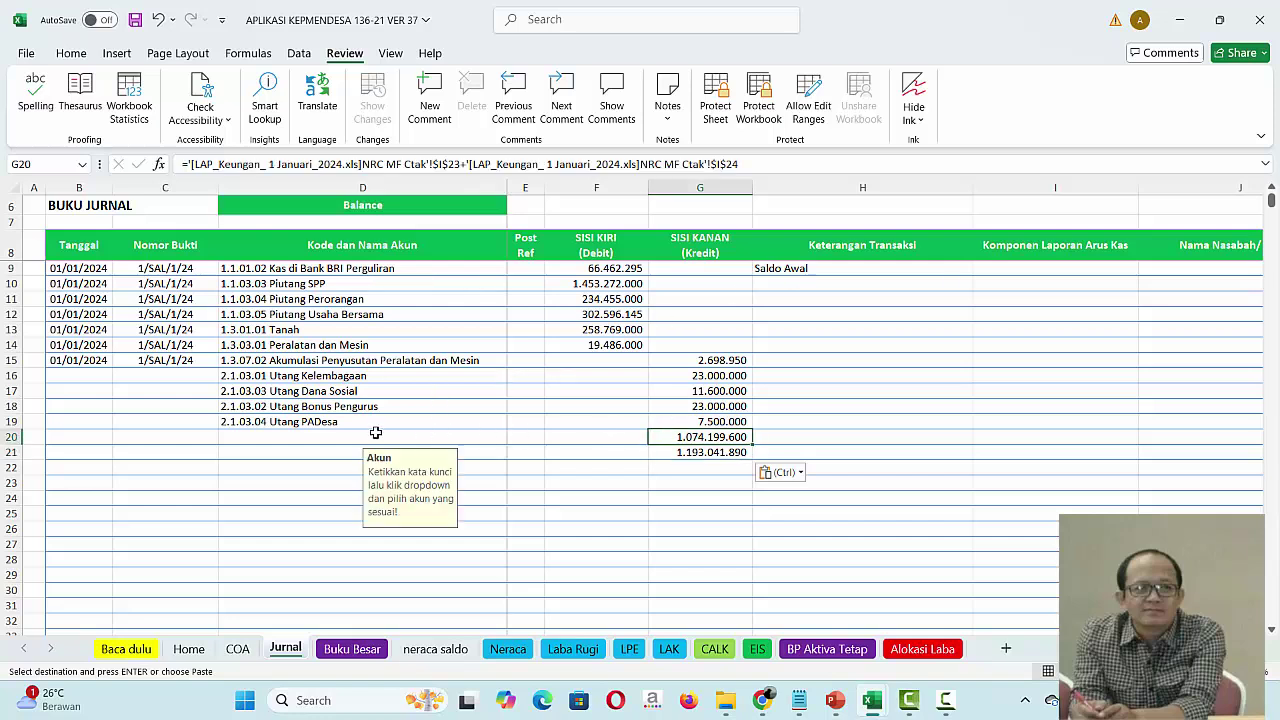
{"action": "type", "text": "modal"}
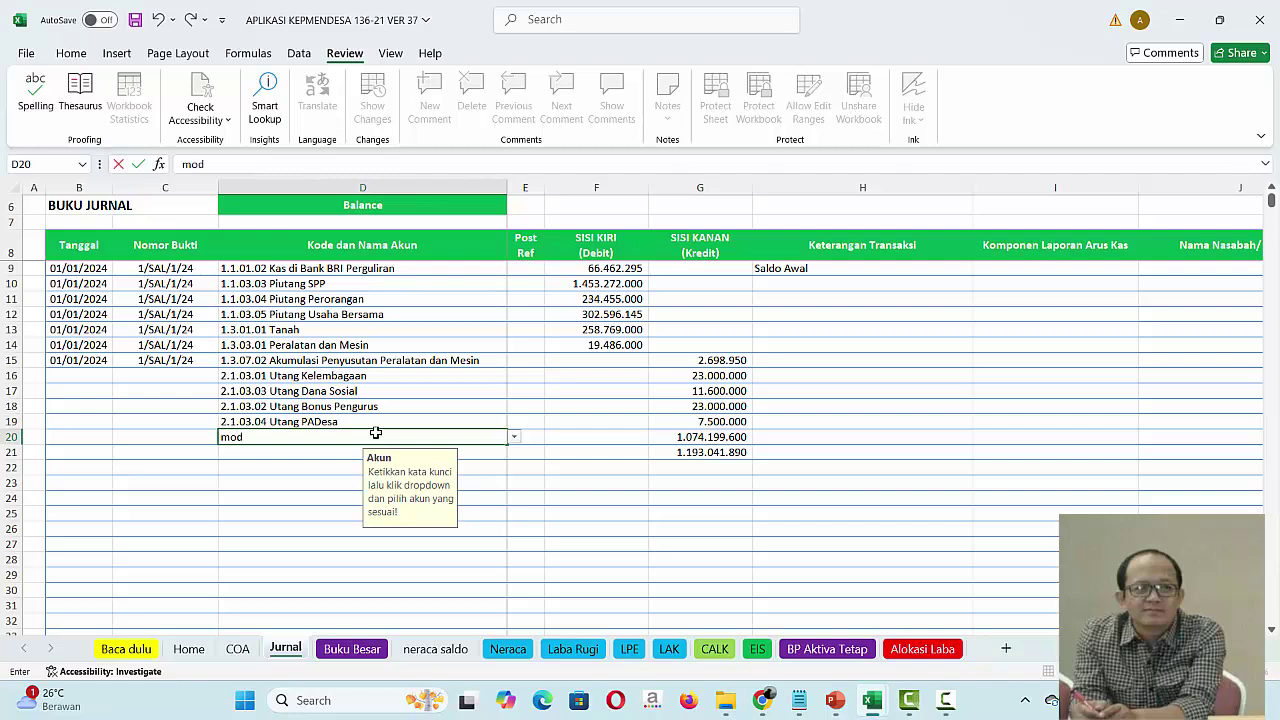
{"action": "left_click", "coordinate": [514, 438]}
{"action": "left_click_drag", "start_coordinate": [513, 468], "coordinate": [517, 491]}
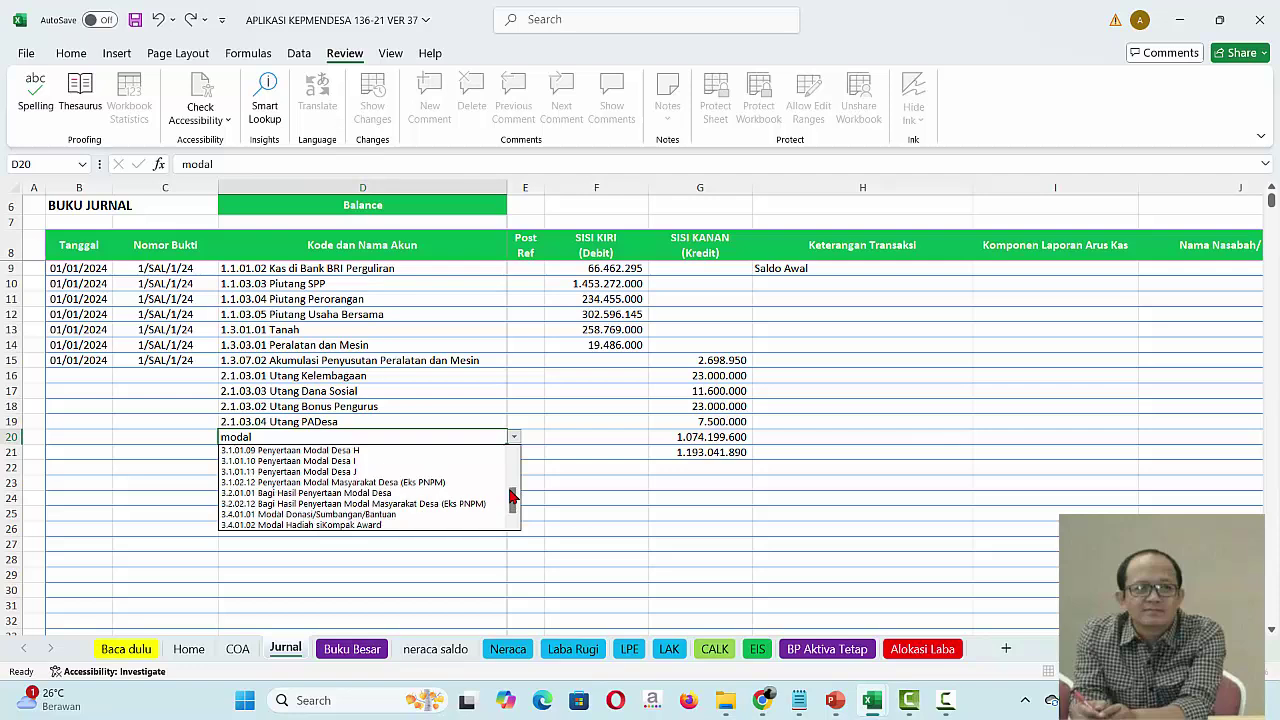
{"action": "left_click", "coordinate": [424, 482]}
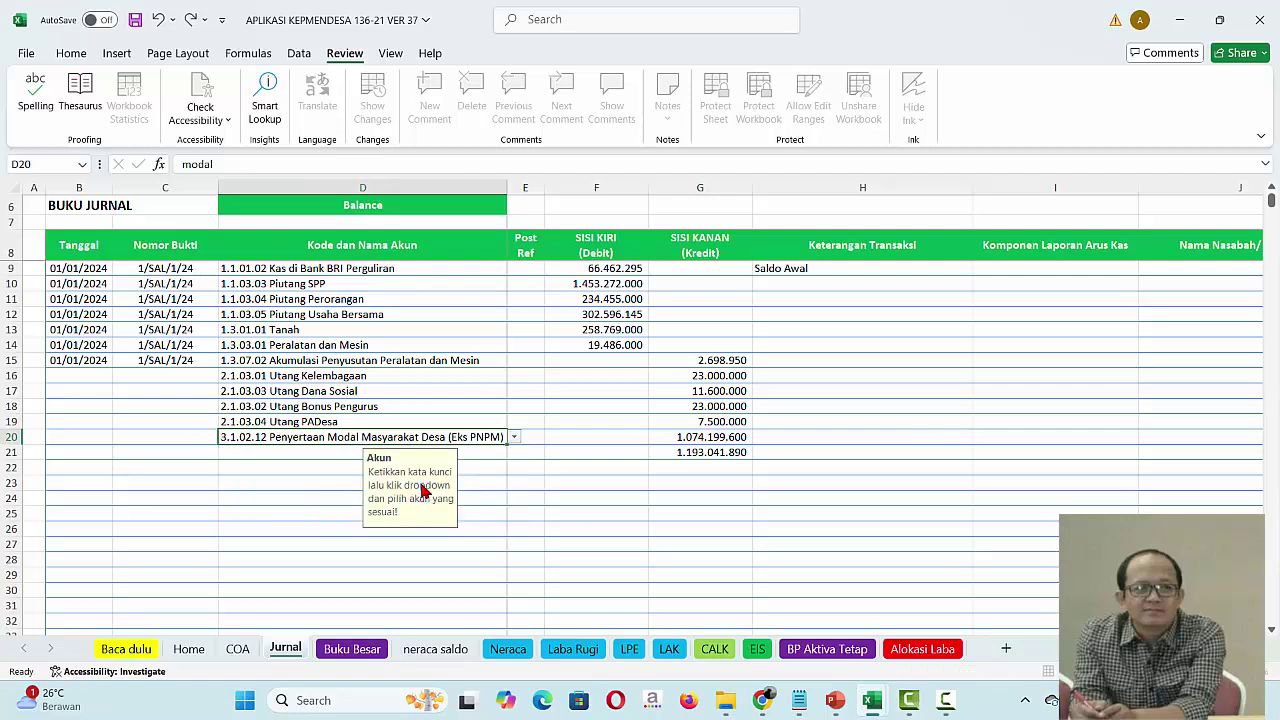
Step: Set the account of journal row 21 to 3.3.01.01 Saldo Laba-Rugi s/d Tahun Lalu, searching with the keyword "saldo"
{"action": "left_click", "coordinate": [342, 455]}
{"action": "type", "text": "saldo"}
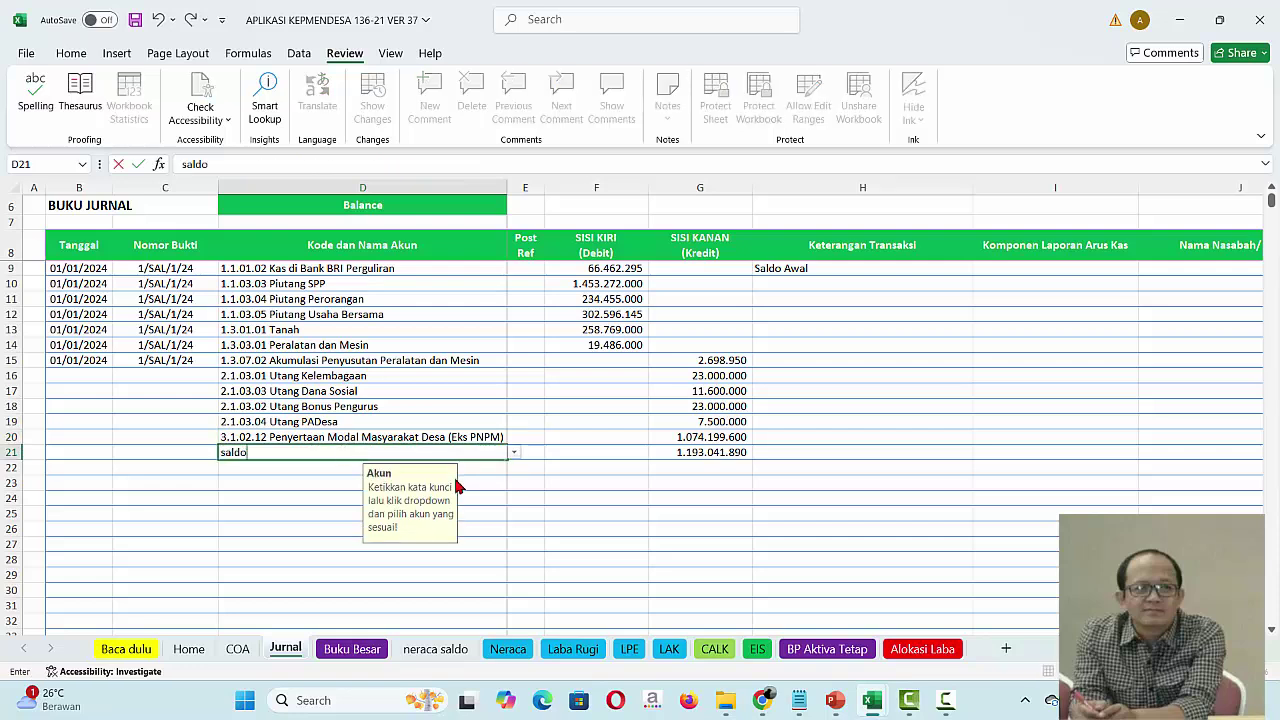
{"action": "left_click", "coordinate": [514, 456]}
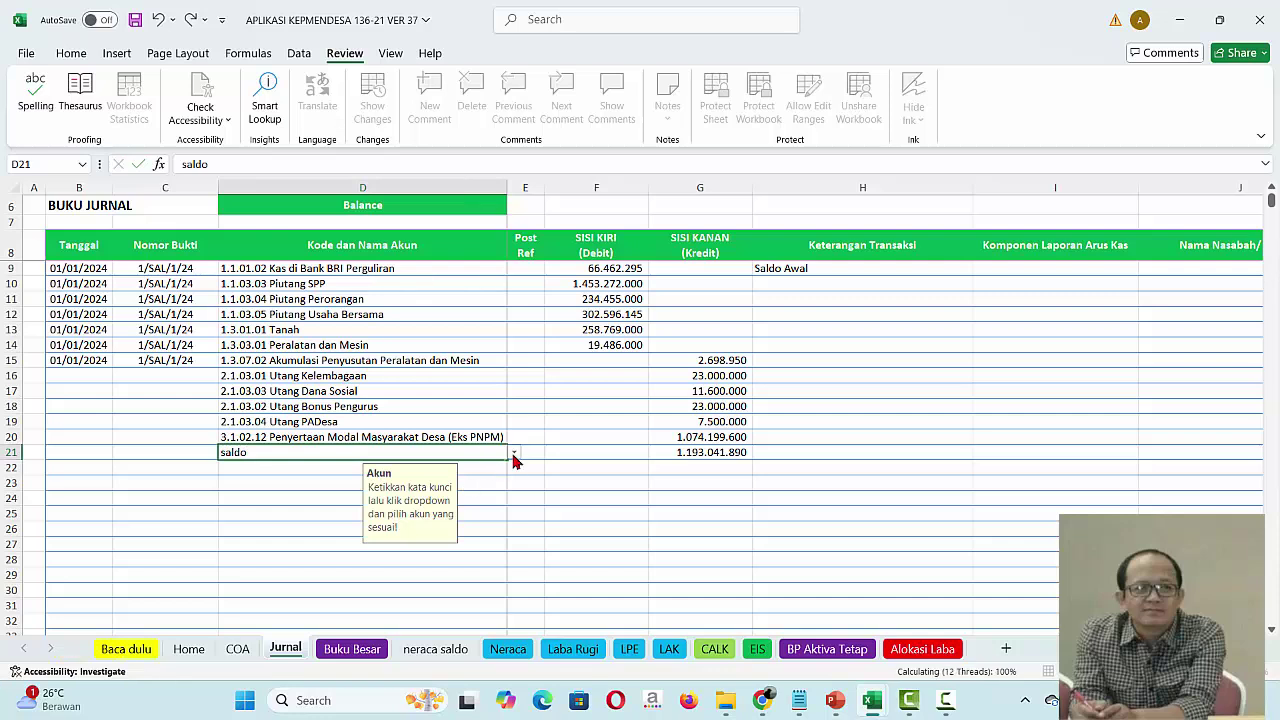
{"action": "left_click", "coordinate": [396, 466]}
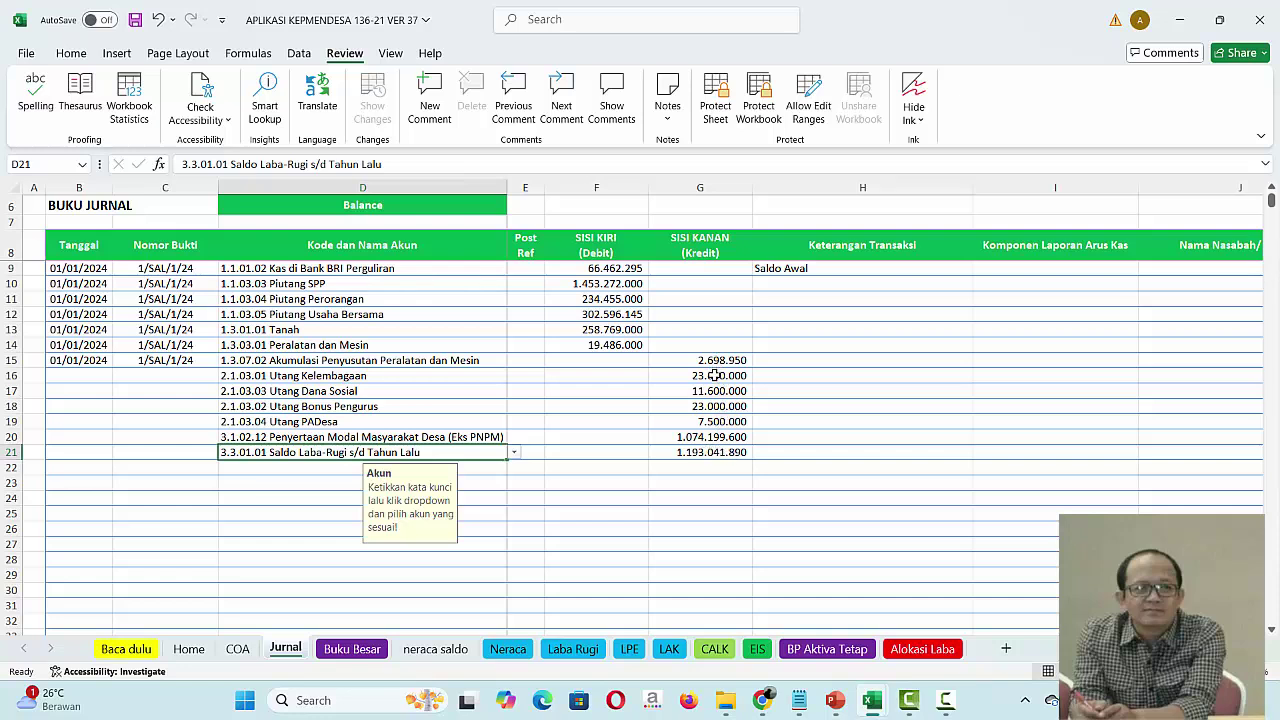
{"action": "left_click_drag", "start_coordinate": [714, 375], "coordinate": [714, 421]}
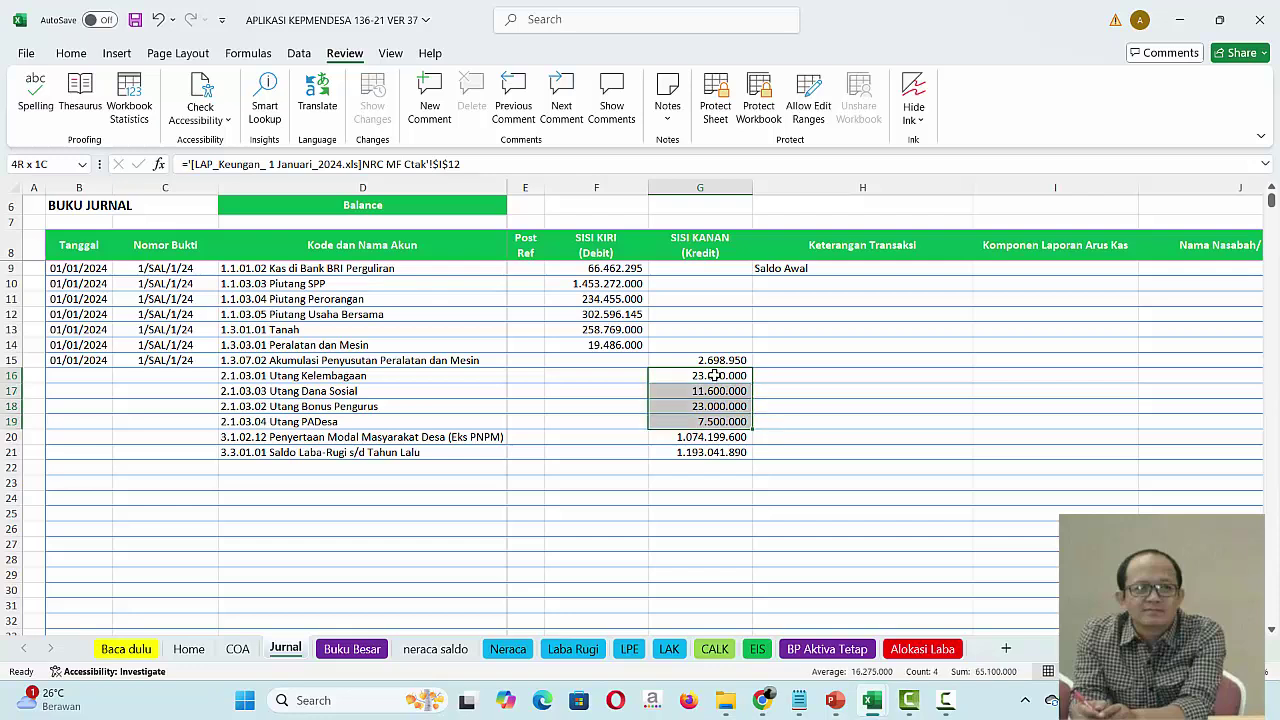
{"action": "key", "text": "shift+Left"}
{"action": "key", "text": "shift+Left"}
{"action": "key", "text": "shift+Left"}
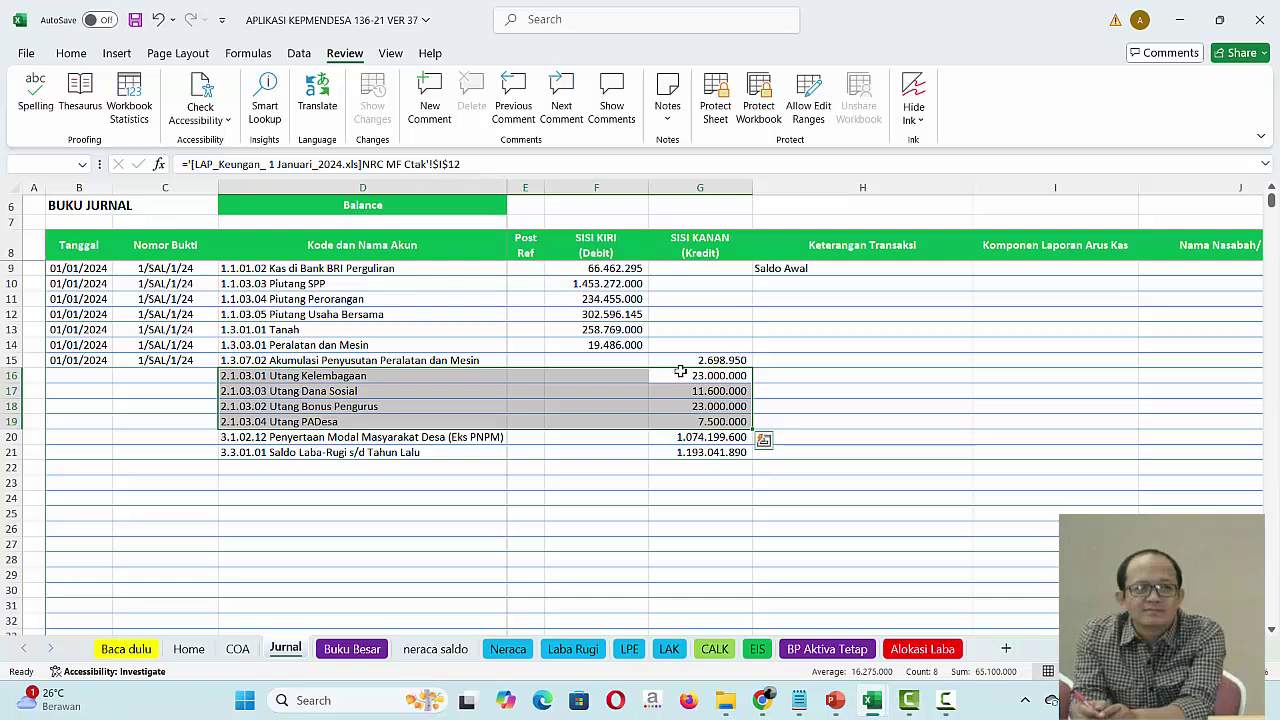
Step: Fill the date 01/01/2024 and voucher number 1/SAL/1/24 from journal row 15 down through row 21
{"action": "left_click", "coordinate": [88, 360]}
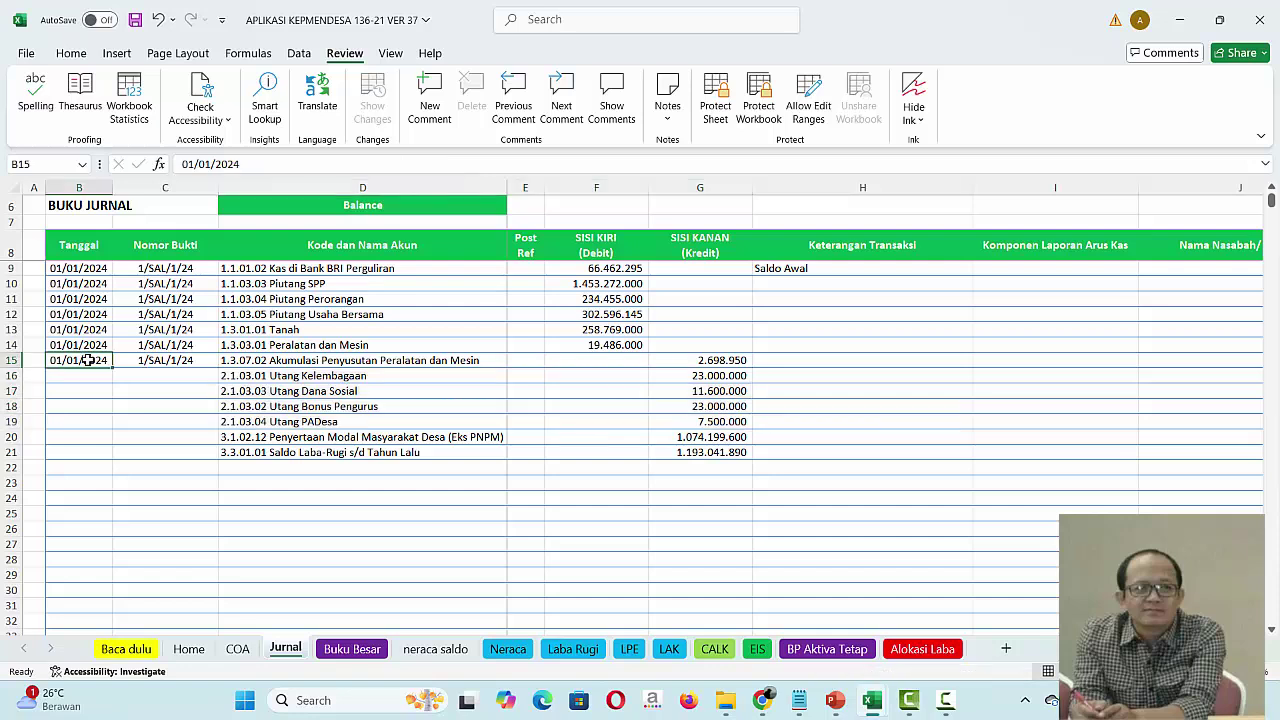
{"action": "key", "text": "shift+Right"}
{"action": "key", "text": "shift+Down"}
{"action": "key", "text": "shift+Down"}
{"action": "key", "text": "shift+Down"}
{"action": "key", "text": "shift+Down"}
{"action": "key", "text": "shift+Down"}
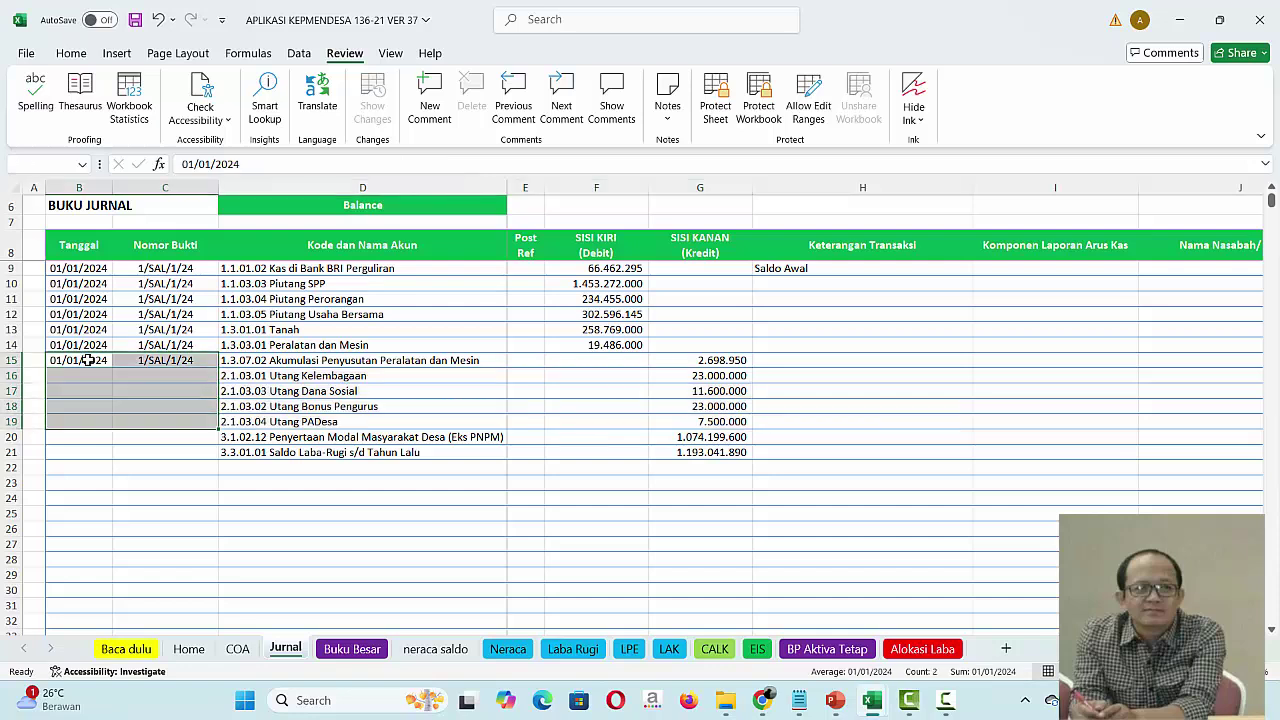
{"action": "key", "text": "shift+Down"}
{"action": "key", "text": "ctrl+d"}
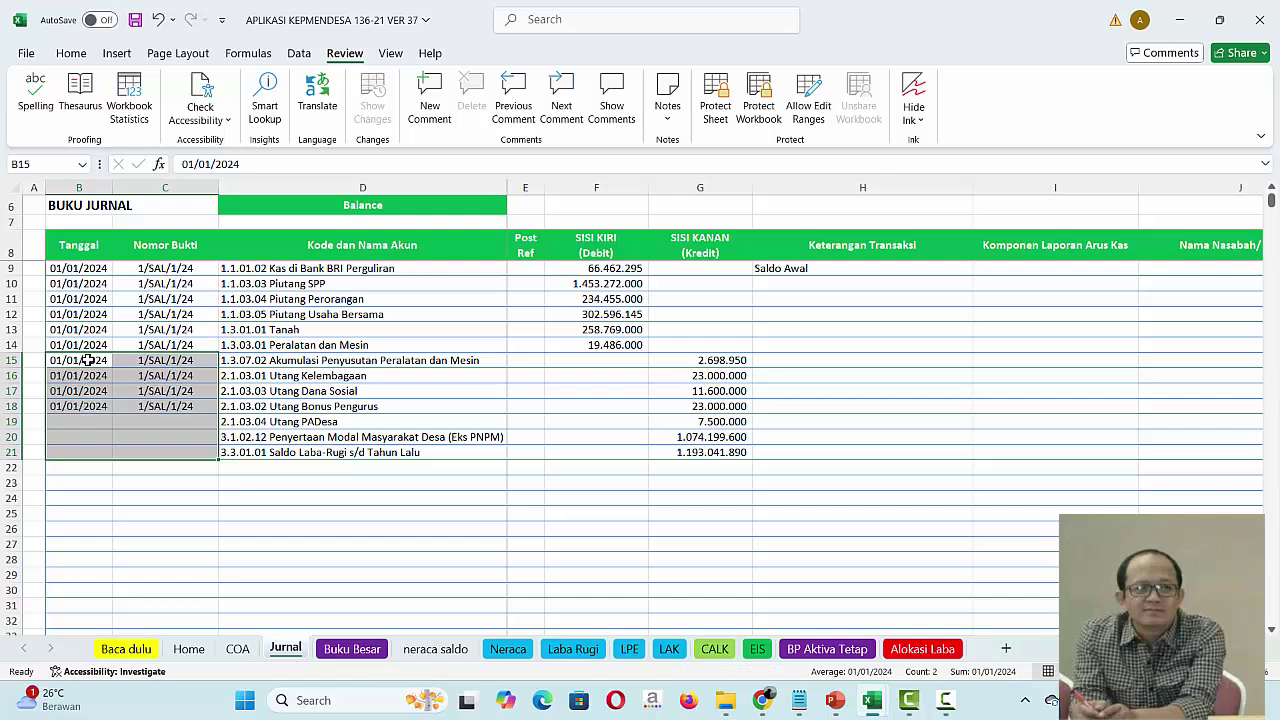
Step: Fill the transaction description "Saldo Awal" from journal row 9 down through row 21
{"action": "left_click", "coordinate": [797, 268]}
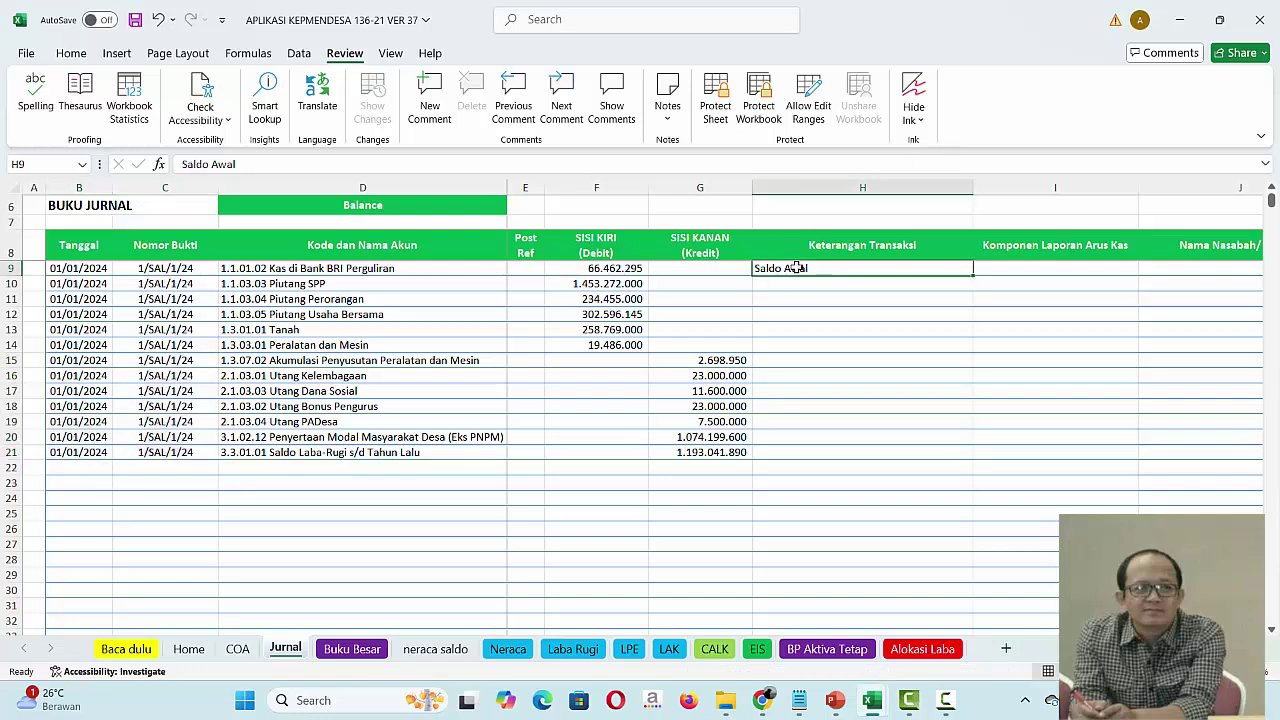
{"action": "key", "text": "shift+Down"}
{"action": "key", "text": "shift+Down"}
{"action": "key", "text": "shift+Down"}
{"action": "key", "text": "shift+Down"}
{"action": "key", "text": "shift+Down"}
{"action": "key", "text": "shift+Down"}
{"action": "key", "text": "shift+Down"}
{"action": "key", "text": "shift+Down"}
{"action": "key", "text": "shift+Down"}
{"action": "key", "text": "shift+Down"}
{"action": "key", "text": "shift+Down"}
{"action": "key", "text": "shift+Down"}
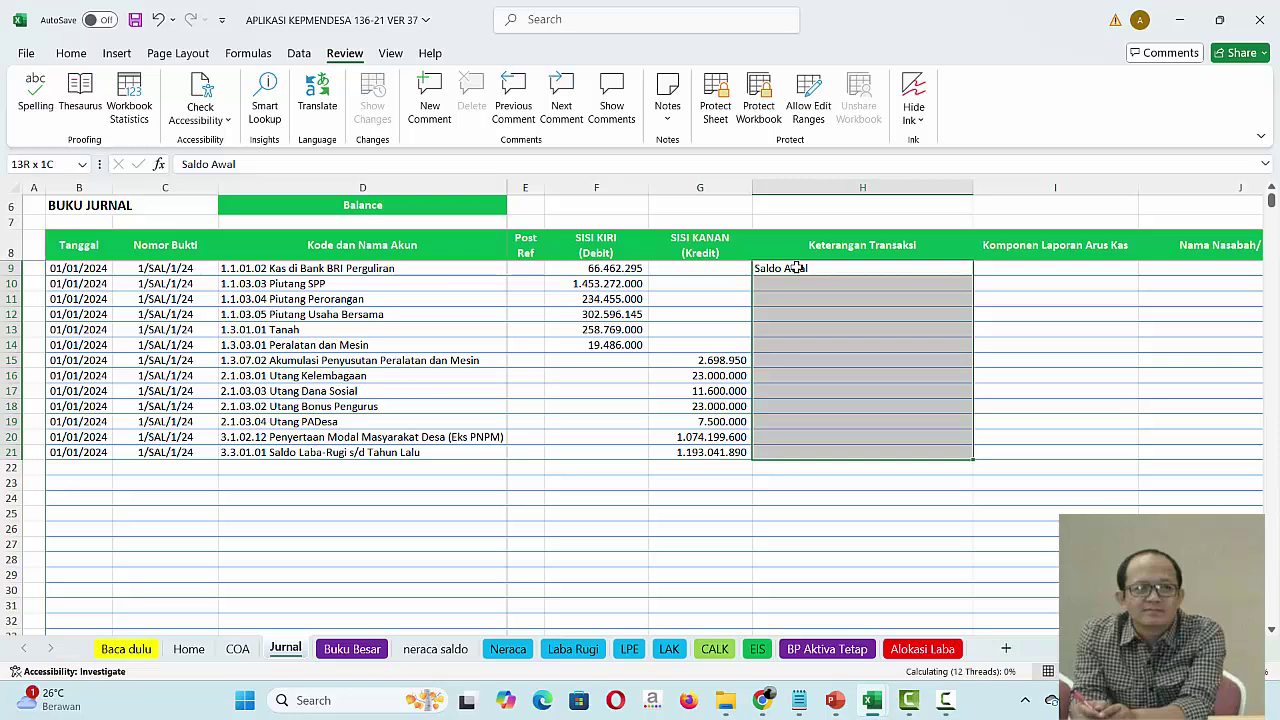
{"action": "key", "text": "ctrl+d"}
Step: Review the LAP_Keungan balance sheet from its heading down to Total Aktiva and Total Pasiva, and return to the journal
{"action": "mouse_move", "coordinate": [914, 706]}
{"action": "mouse_move", "coordinate": [872, 706]}
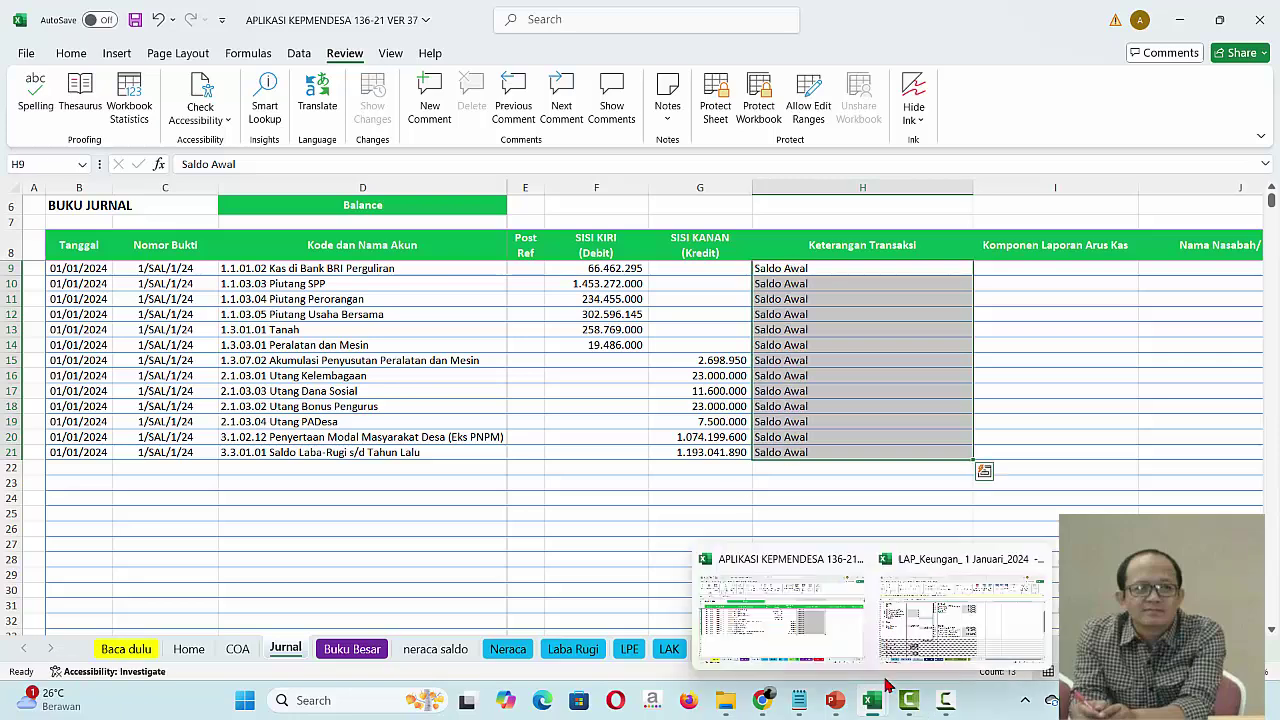
{"action": "mouse_move", "coordinate": [930, 650]}
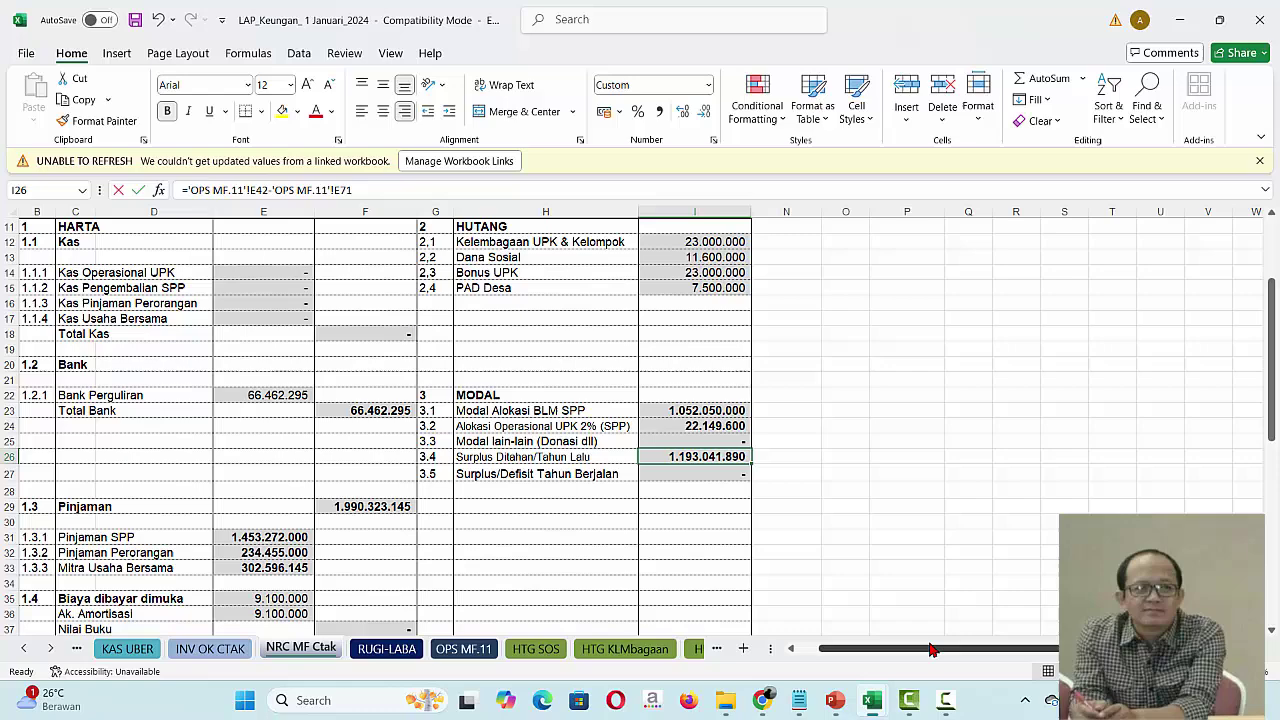
{"action": "left_click", "coordinate": [728, 552]}
{"action": "key", "text": "Up"}
{"action": "key", "text": "Up"}
{"action": "key", "text": "Up"}
{"action": "key", "text": "Up"}
{"action": "key", "text": "Up"}
{"action": "key", "text": "Up"}
{"action": "key", "text": "Up"}
{"action": "key", "text": "Up"}
{"action": "key", "text": "Up"}
{"action": "key", "text": "Up"}
{"action": "key", "text": "Up"}
{"action": "key", "text": "Up"}
{"action": "key", "text": "Up"}
{"action": "key", "text": "Up"}
{"action": "key", "text": "Up"}
{"action": "key", "text": "Up"}
{"action": "key", "text": "Up"}
{"action": "key", "text": "Up"}
{"action": "key", "text": "Up"}
{"action": "key", "text": "Up"}
{"action": "key", "text": "Up"}
{"action": "key", "text": "Up"}
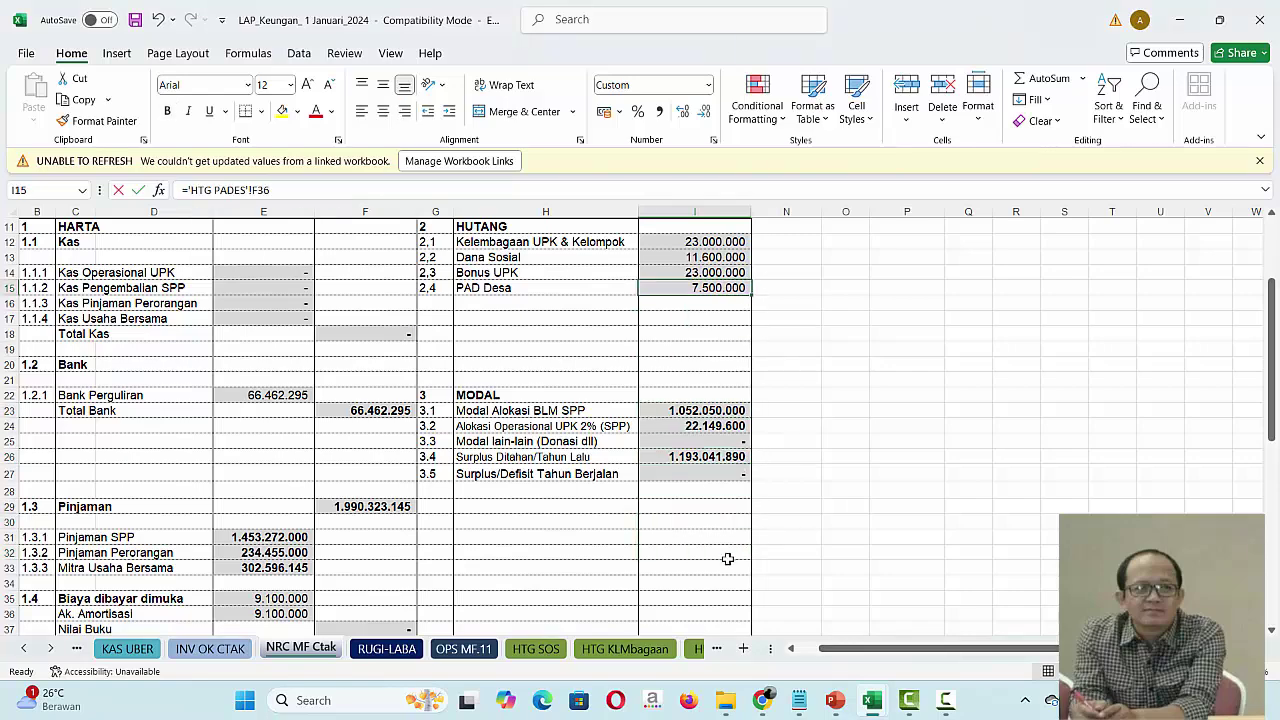
{"action": "key", "text": "Up"}
{"action": "key", "text": "Up"}
{"action": "key", "text": "Up"}
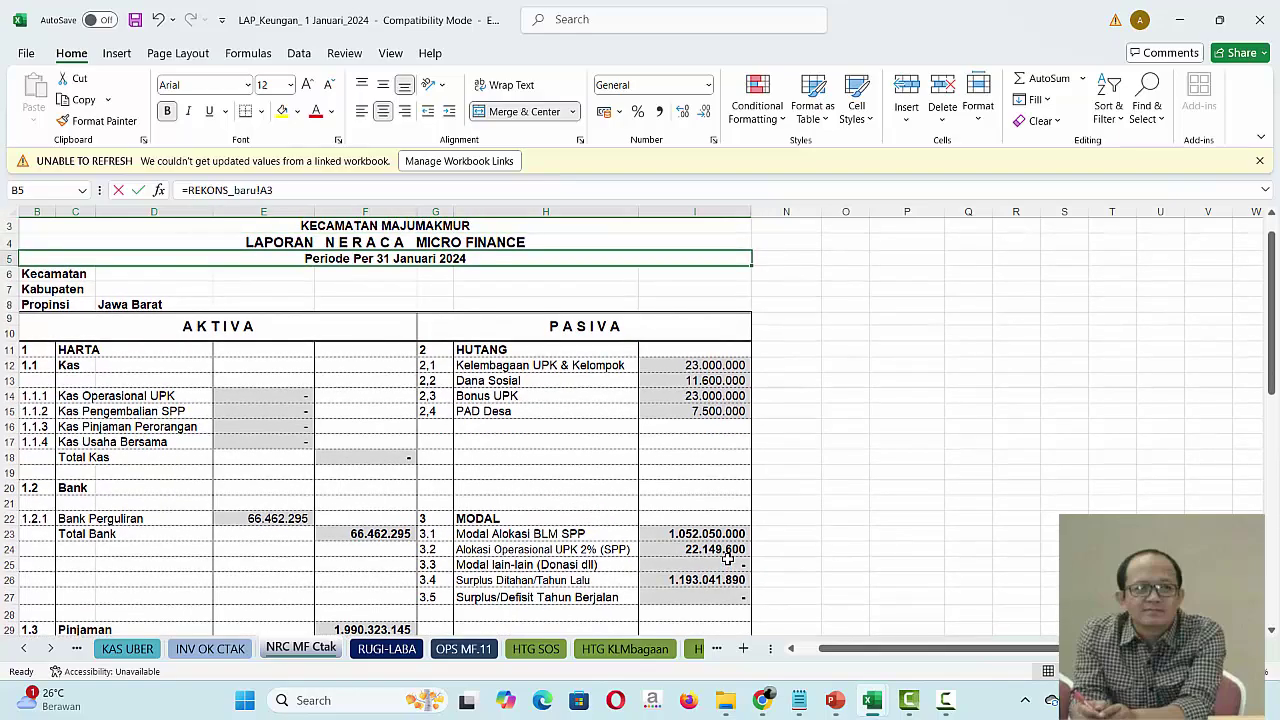
{"action": "key", "text": "Down"}
{"action": "key", "text": "Down"}
{"action": "key", "text": "Down"}
{"action": "key", "text": "Down"}
{"action": "key", "text": "Down"}
{"action": "key", "text": "Down"}
{"action": "key", "text": "Down"}
{"action": "key", "text": "Down"}
{"action": "key", "text": "Down"}
{"action": "key", "text": "Down"}
{"action": "key", "text": "Down"}
{"action": "key", "text": "Down"}
{"action": "key", "text": "Down"}
{"action": "key", "text": "Down"}
{"action": "key", "text": "Down"}
{"action": "key", "text": "Down"}
{"action": "key", "text": "Down"}
{"action": "key", "text": "Down"}
{"action": "key", "text": "Down"}
{"action": "key", "text": "Down"}
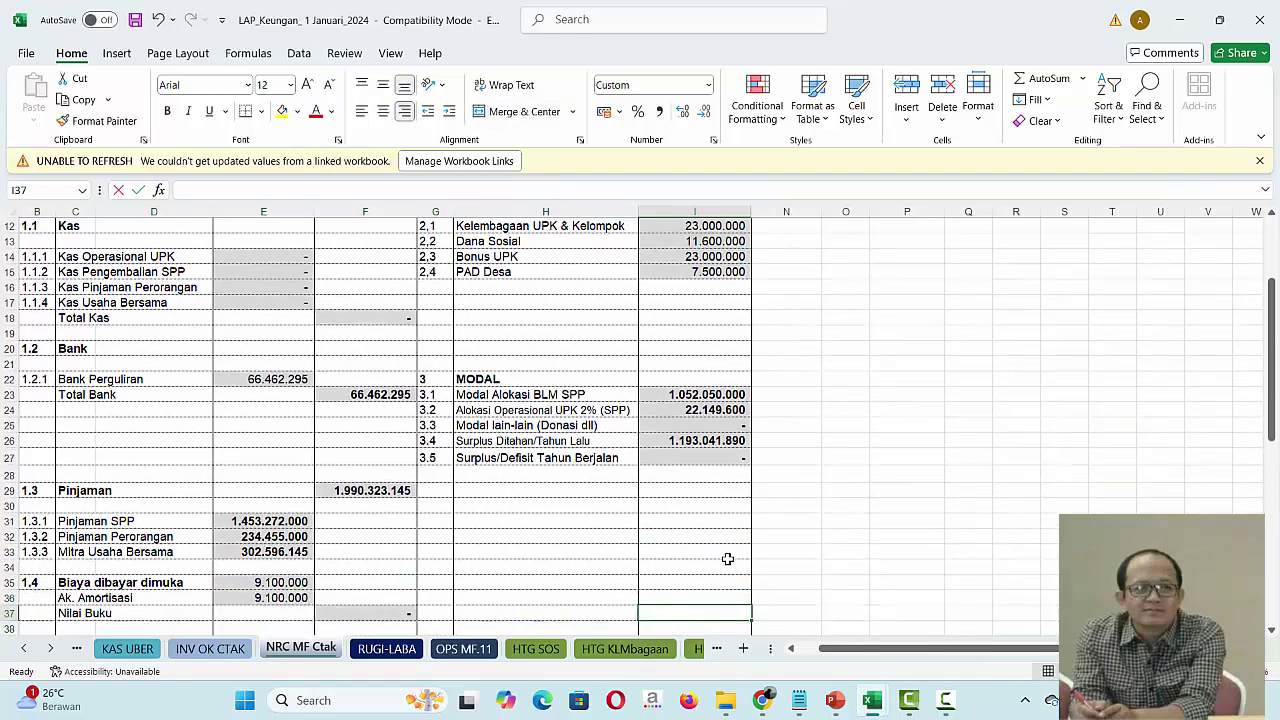
{"action": "key", "text": "Down"}
{"action": "key", "text": "Down"}
{"action": "key", "text": "Down"}
{"action": "key", "text": "Down"}
{"action": "key", "text": "Down"}
{"action": "key", "text": "Down"}
{"action": "key", "text": "Down"}
{"action": "key", "text": "Down"}
{"action": "key", "text": "Down"}
{"action": "key", "text": "Down"}
{"action": "key", "text": "Down"}
{"action": "key", "text": "Down"}
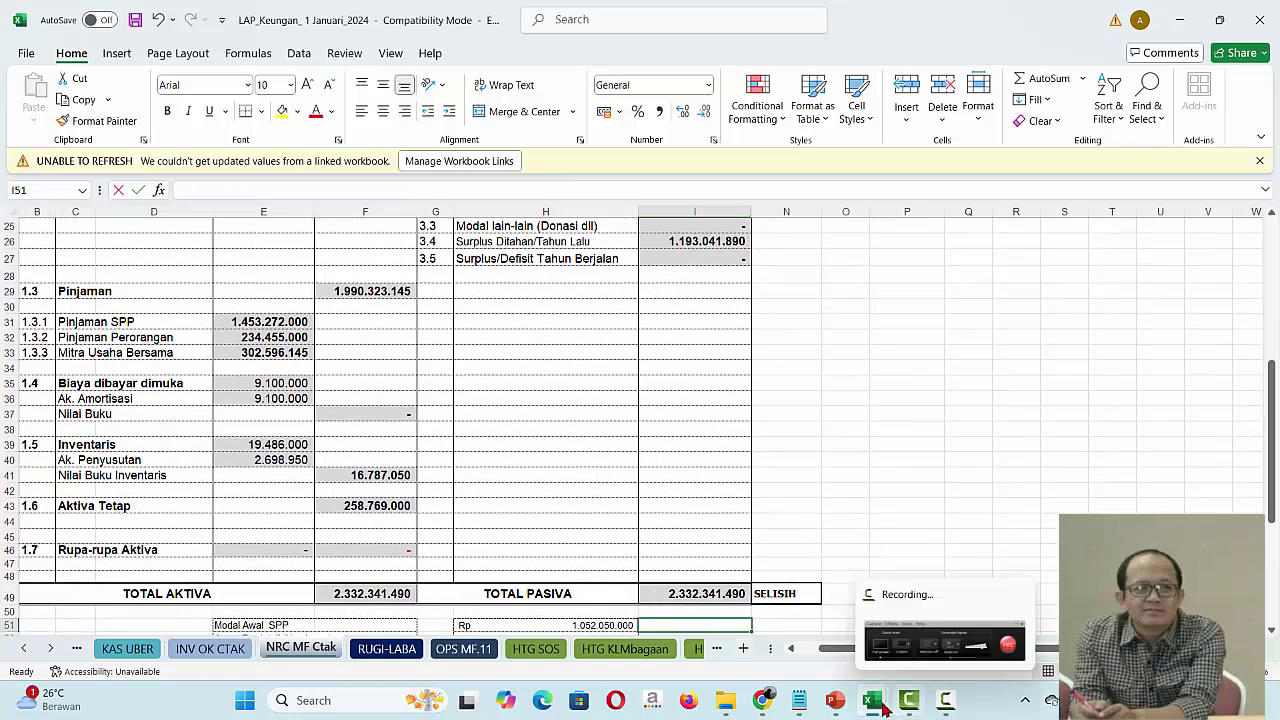
{"action": "mouse_move", "coordinate": [880, 705]}
{"action": "left_click", "coordinate": [800, 630]}
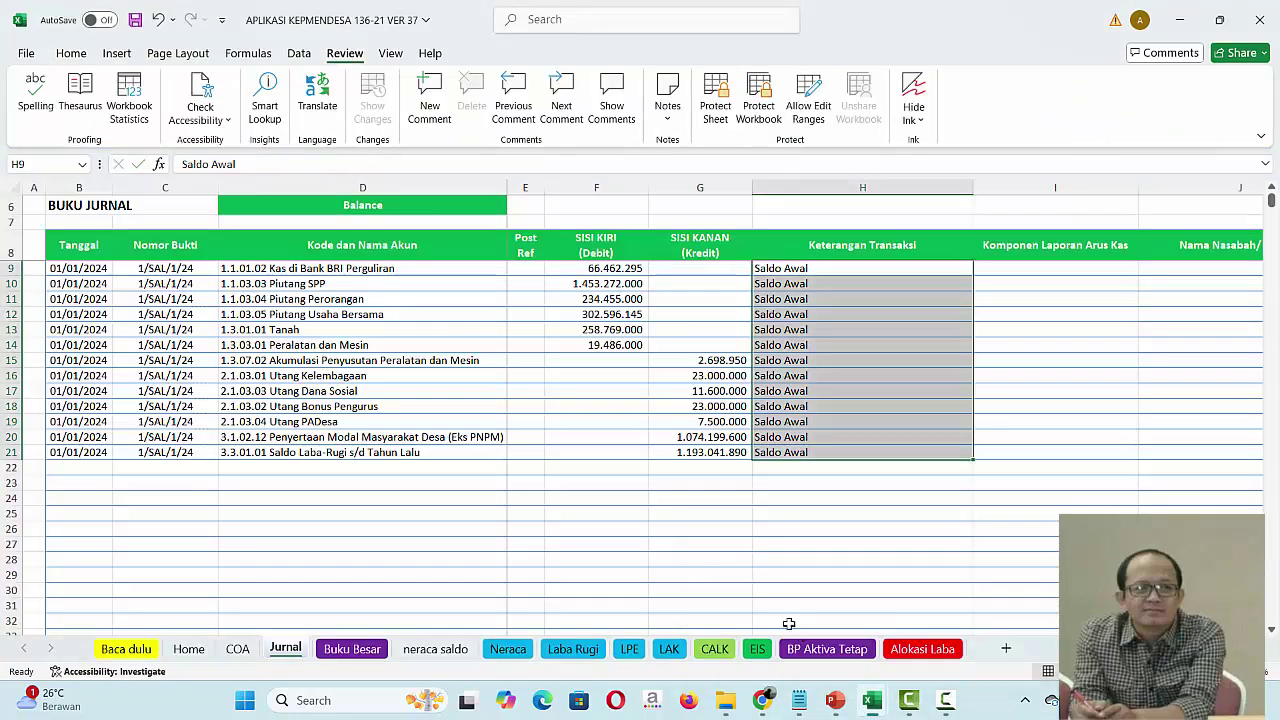
Step: Compare the Neraca sheet's totals with Total Aktiva and Total Pasiva in LAP_Keungan, and return to the journal
{"action": "left_click", "coordinate": [516, 655]}
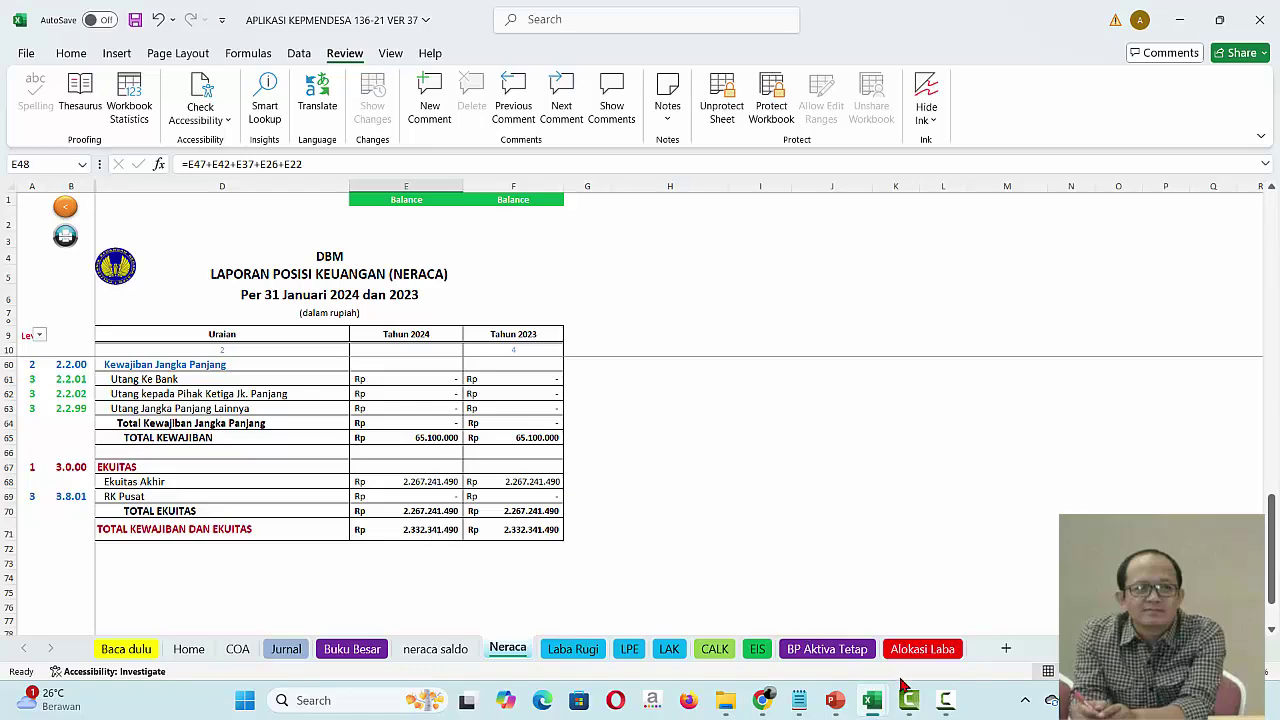
{"action": "mouse_move", "coordinate": [876, 703]}
{"action": "left_click", "coordinate": [916, 650]}
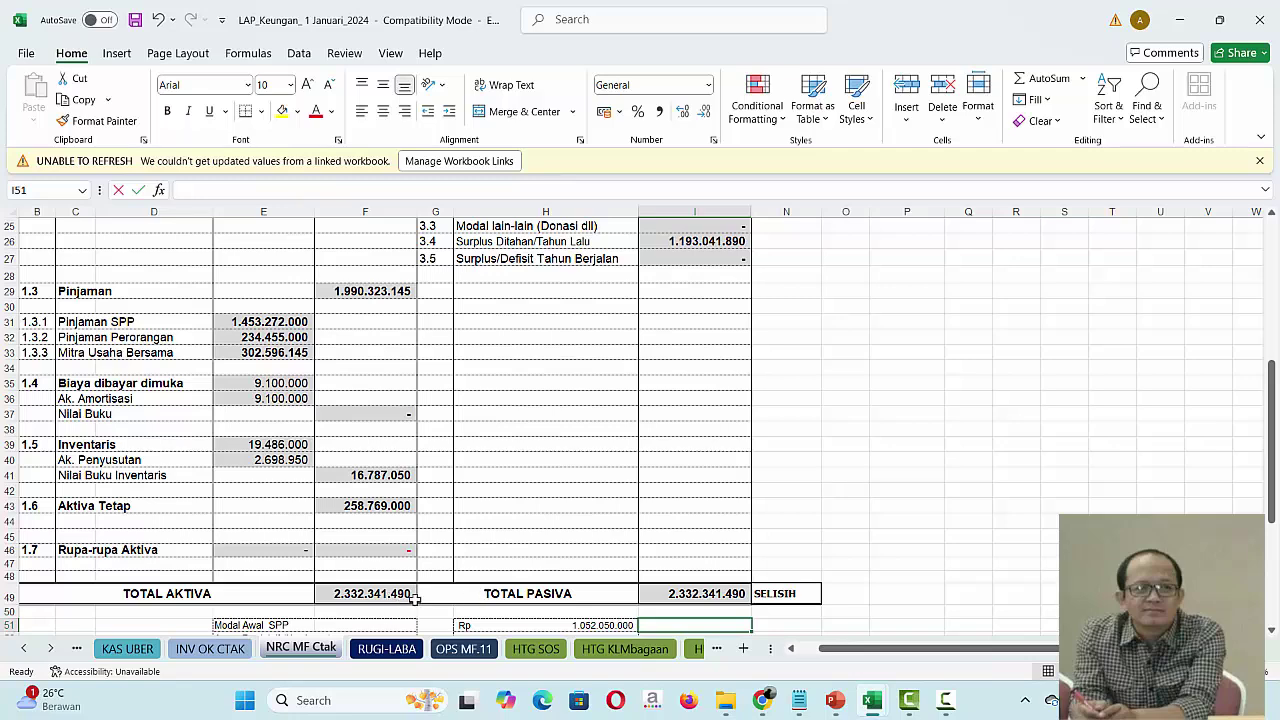
{"action": "mouse_move", "coordinate": [897, 706]}
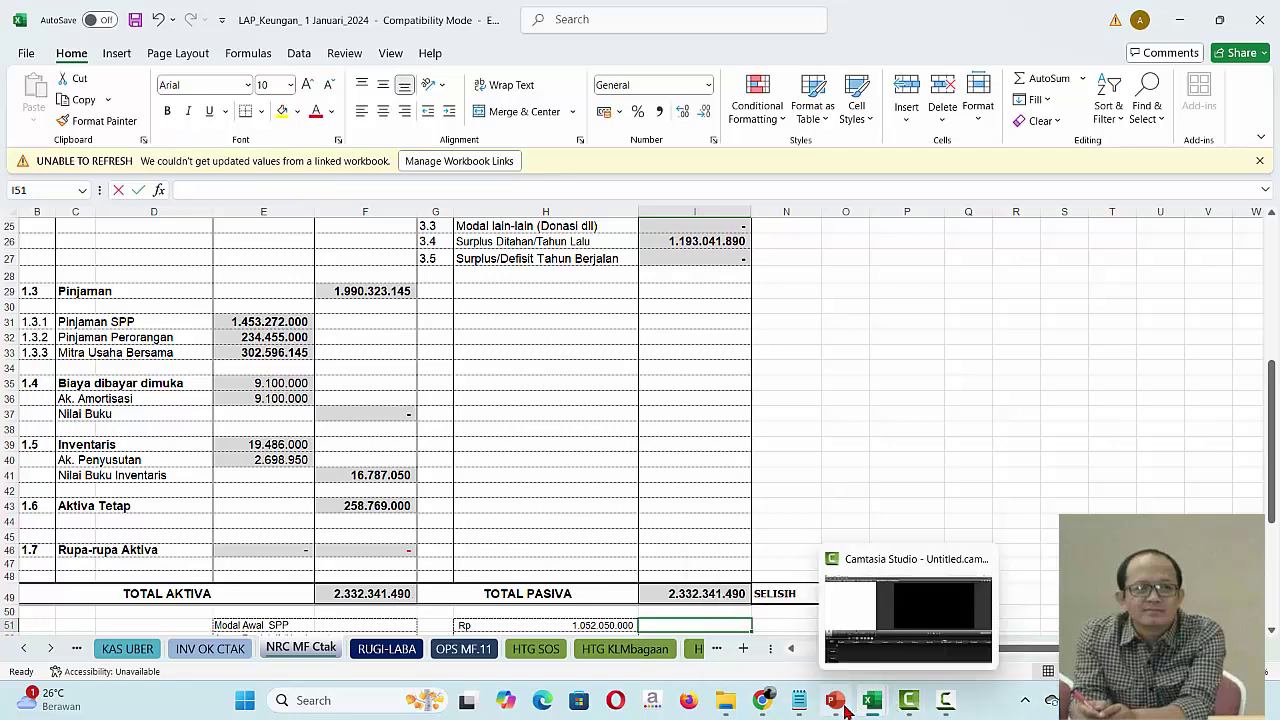
{"action": "left_click", "coordinate": [820, 643]}
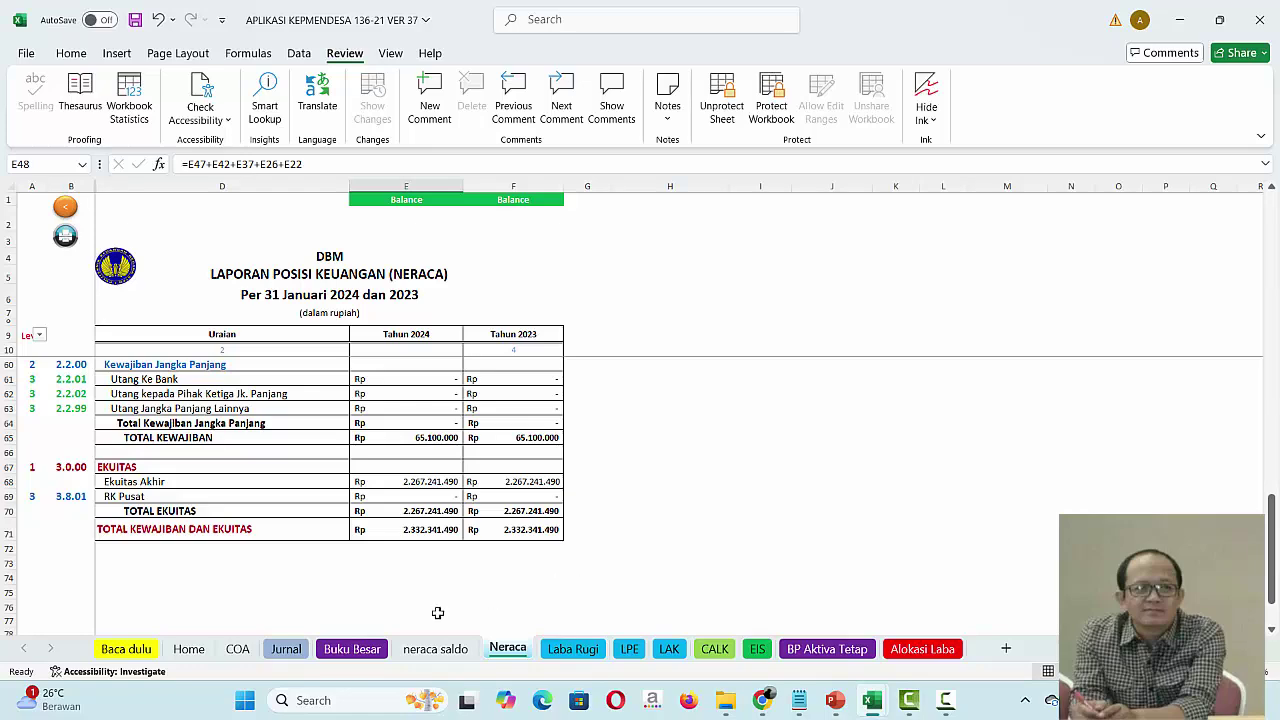
{"action": "left_click", "coordinate": [285, 649]}
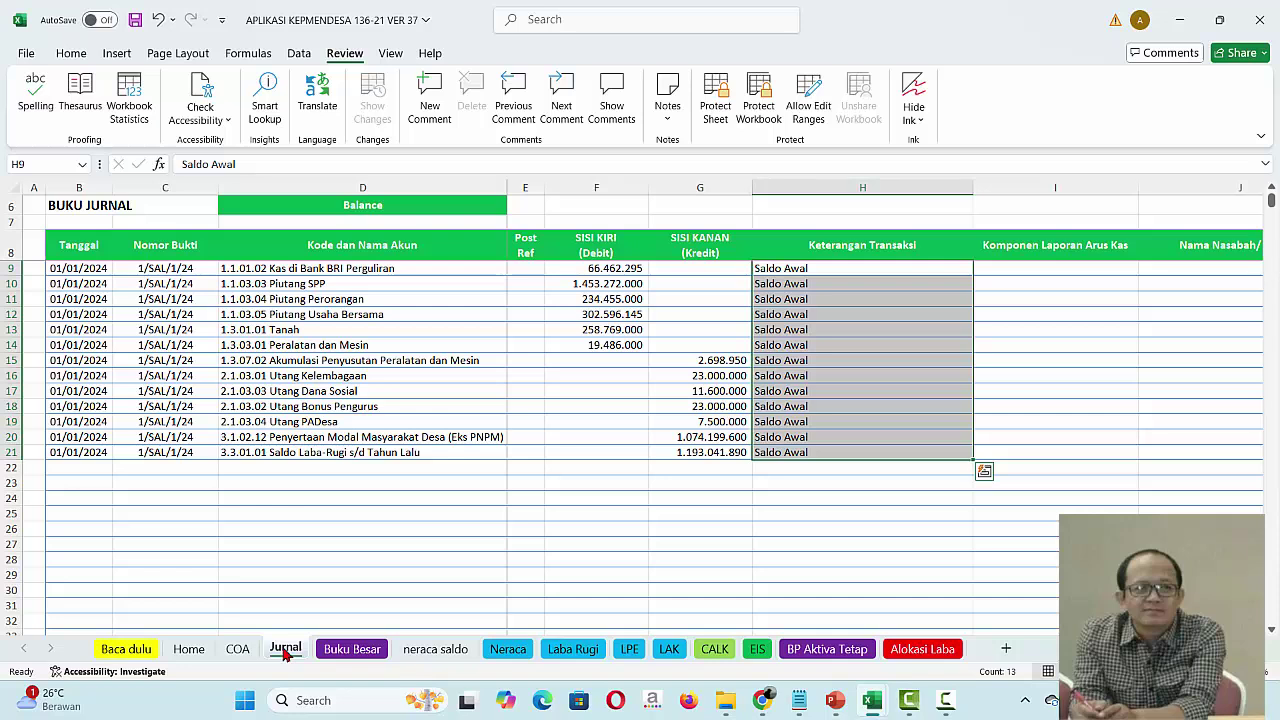
{"action": "key", "text": "Up"}
{"action": "key", "text": "Up"}
{"action": "key", "text": "Up"}
{"action": "key", "text": "Up"}
{"action": "key", "text": "Up"}
{"action": "key", "text": "Up"}
{"action": "key", "text": "Up"}
{"action": "key", "text": "Up"}
{"action": "key", "text": "Down"}
{"action": "key", "text": "Down"}
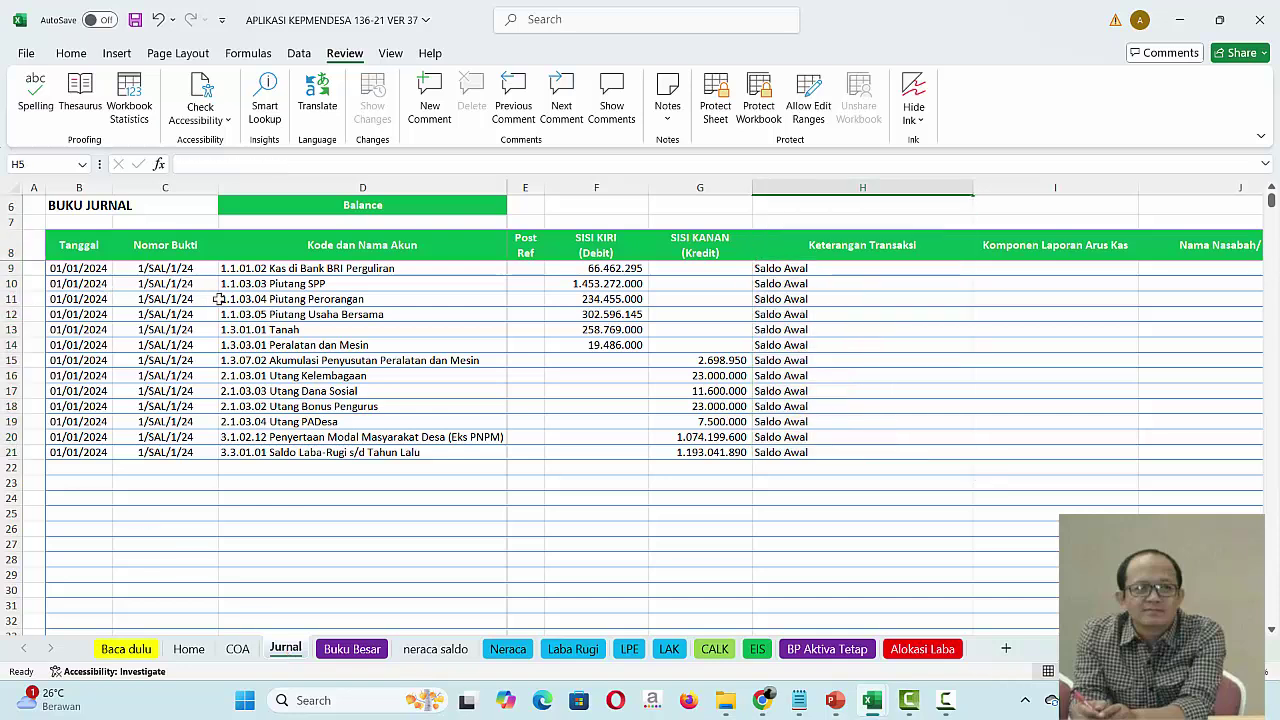
Step: Clear the "Saldo Awal" descriptions from journal rows 15 through 21 and check the balance indicators on the Neraca sheet
{"action": "left_click", "coordinate": [773, 354]}
{"action": "key", "text": "shift+Down"}
{"action": "key", "text": "shift+Down"}
{"action": "key", "text": "shift+Down"}
{"action": "key", "text": "shift+Down"}
{"action": "key", "text": "shift+Down"}
{"action": "key", "text": "shift+Down"}
{"action": "key", "text": "ctrl+c"}
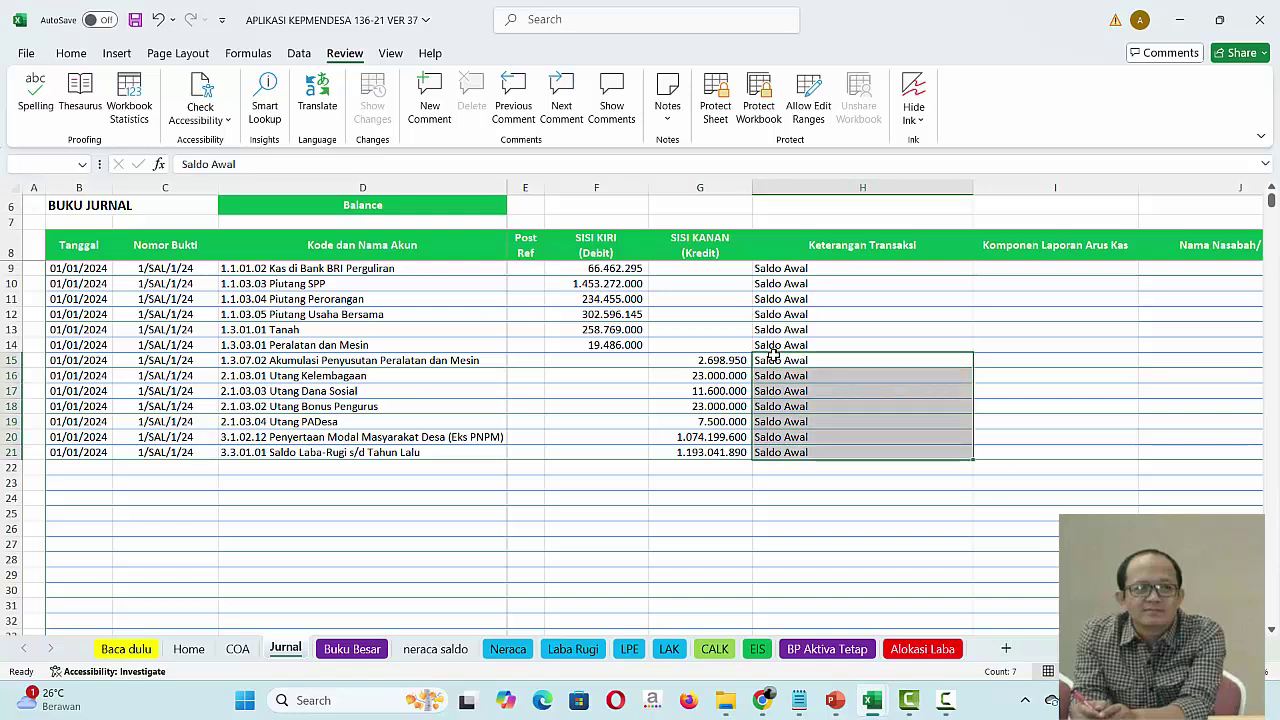
{"action": "key", "text": "Delete"}
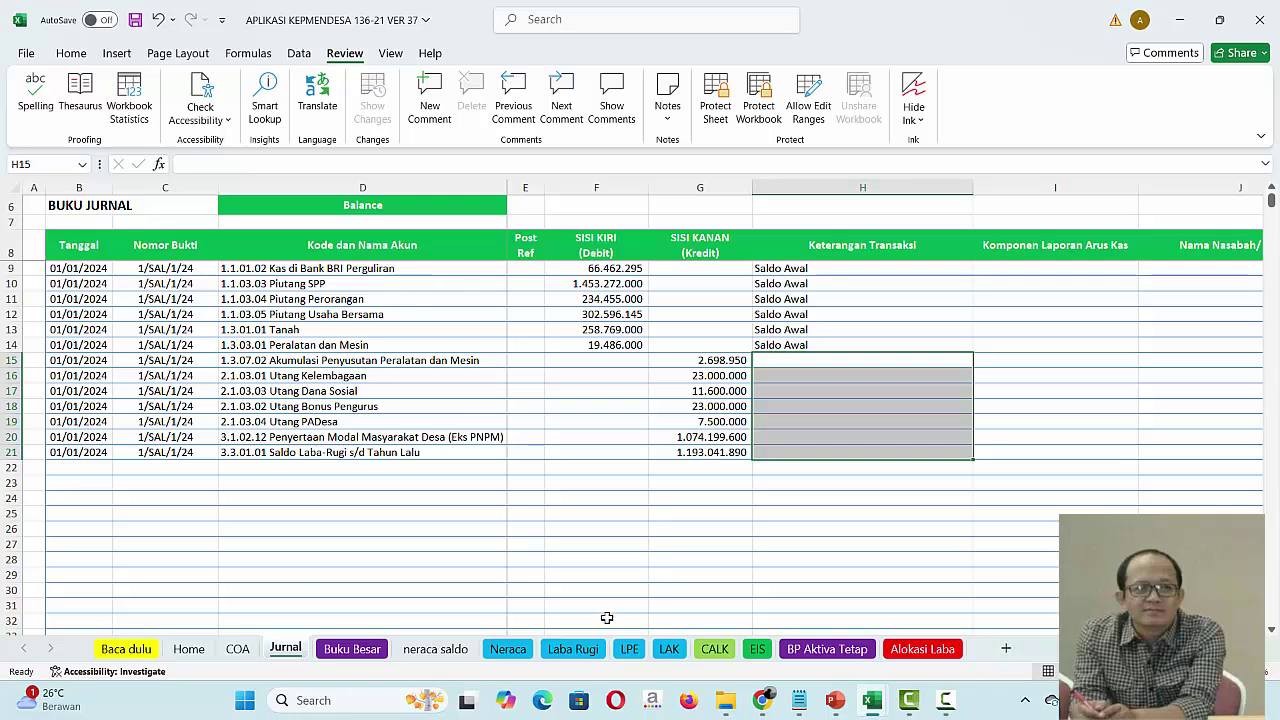
{"action": "left_click", "coordinate": [507, 650]}
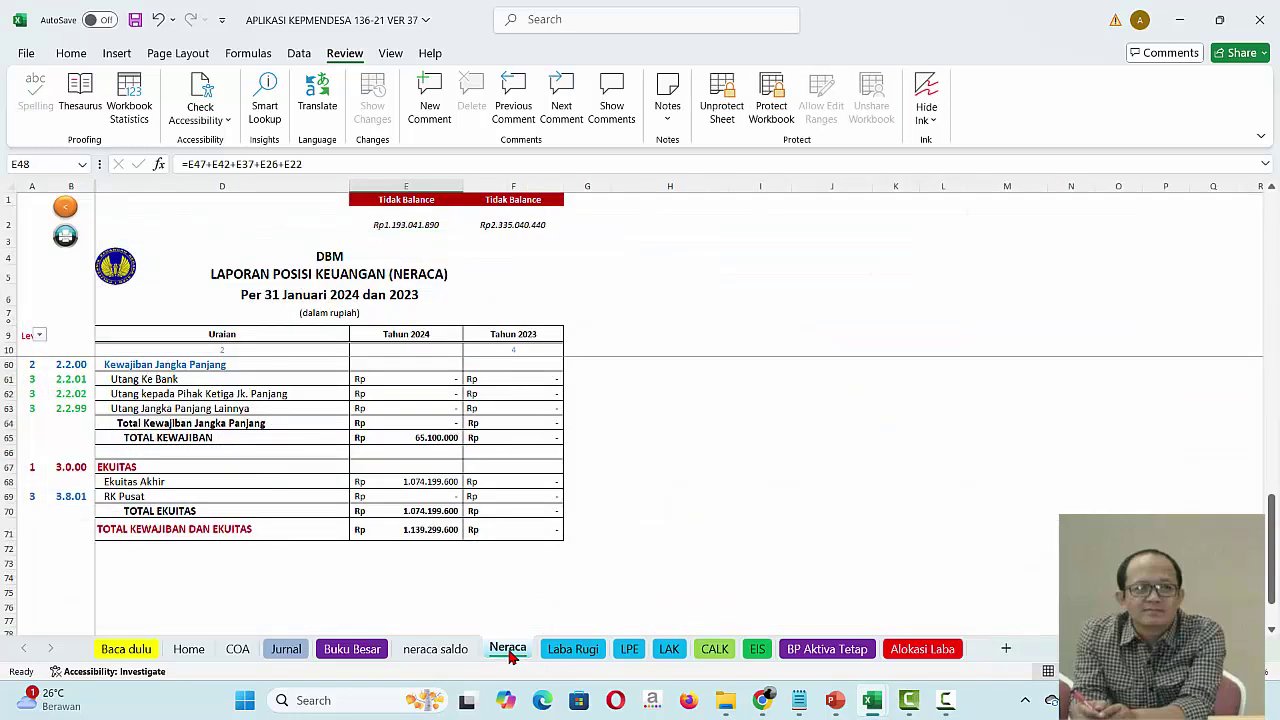
Step: Clear the date of journal row 11 and check the Neraca sheet's balance indicators again
{"action": "left_click", "coordinate": [285, 649]}
{"action": "left_click", "coordinate": [88, 300]}
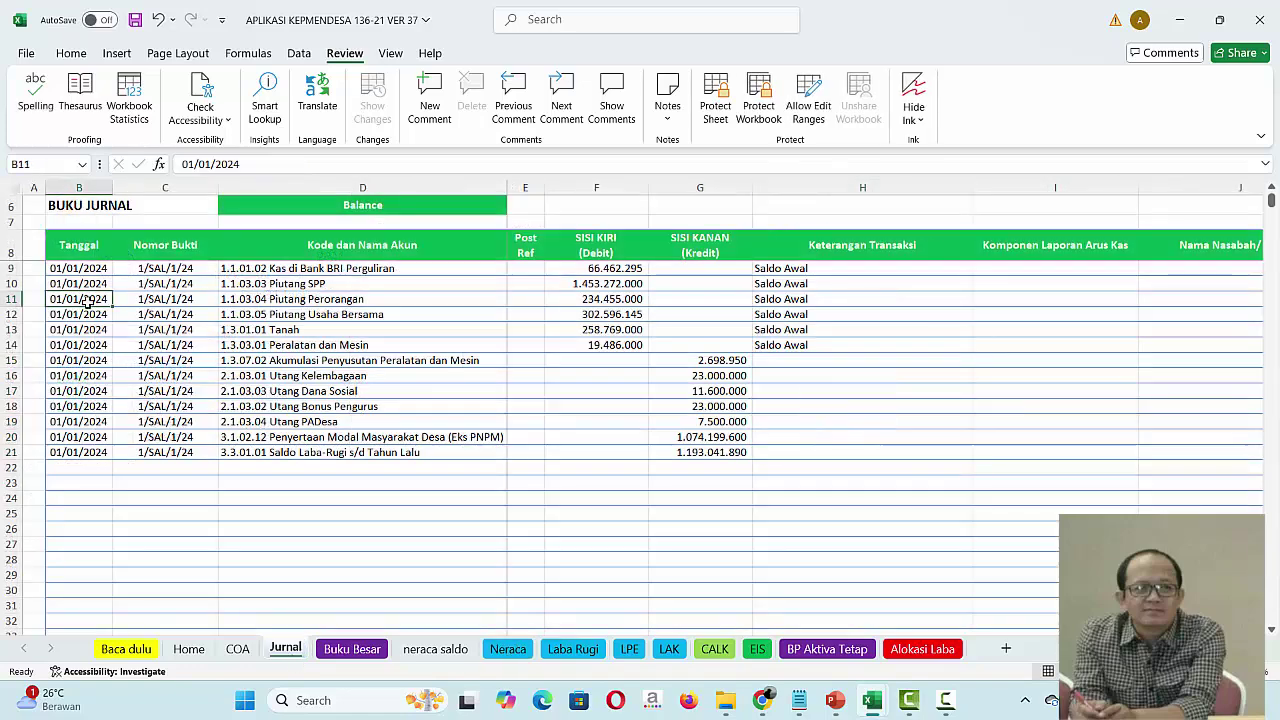
{"action": "key", "text": "Delete"}
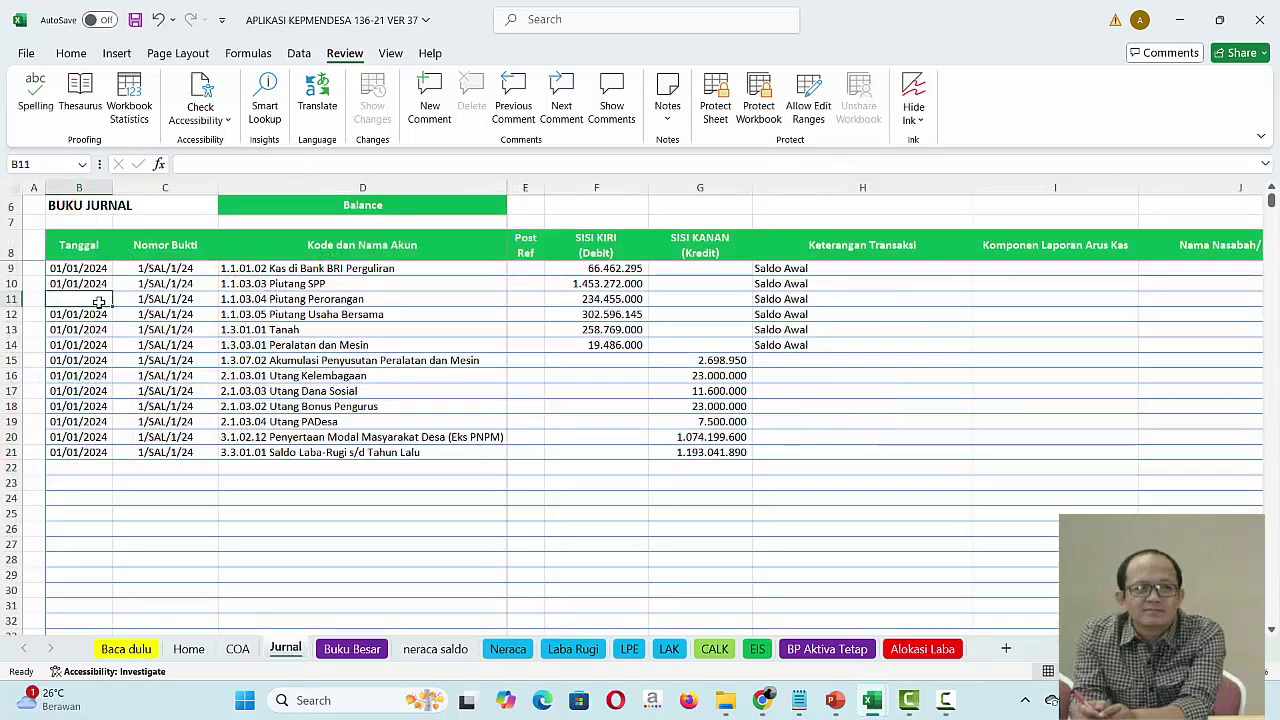
{"action": "left_click", "coordinate": [508, 650]}
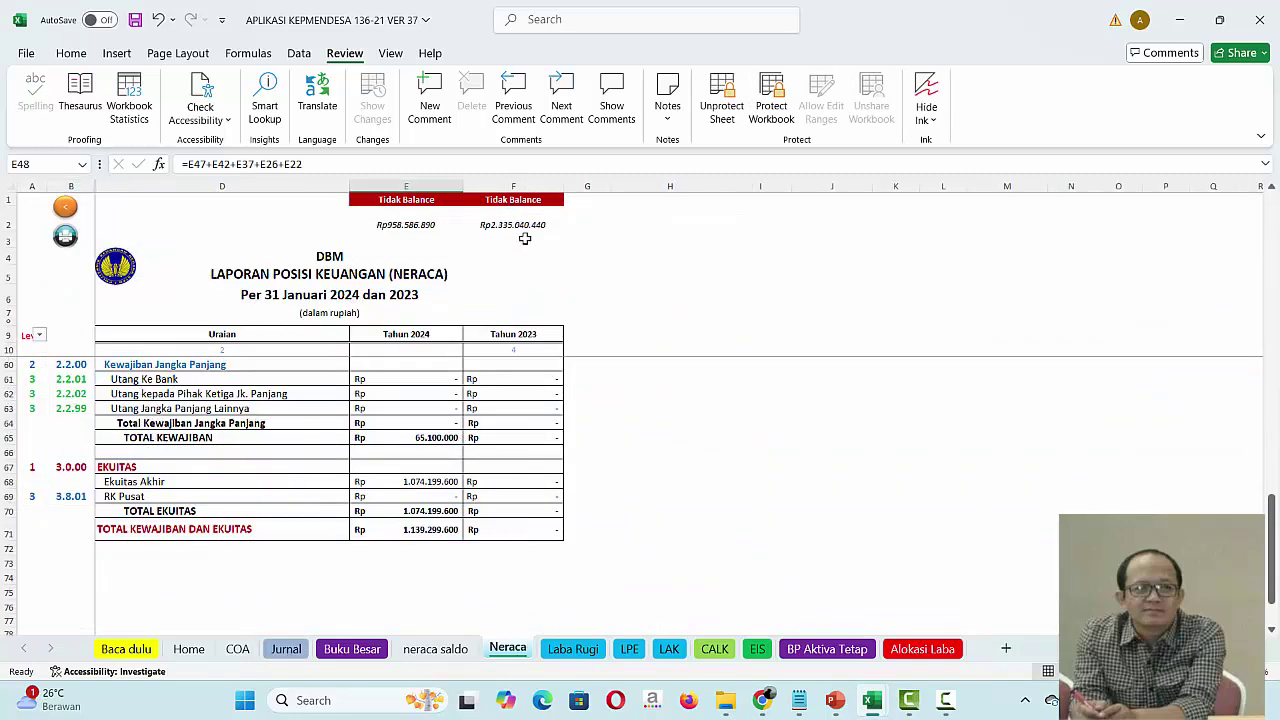
Step: Undo the clearing of the row 11 date and of the descriptions in journal rows 15 through 21
{"action": "left_click", "coordinate": [285, 649]}
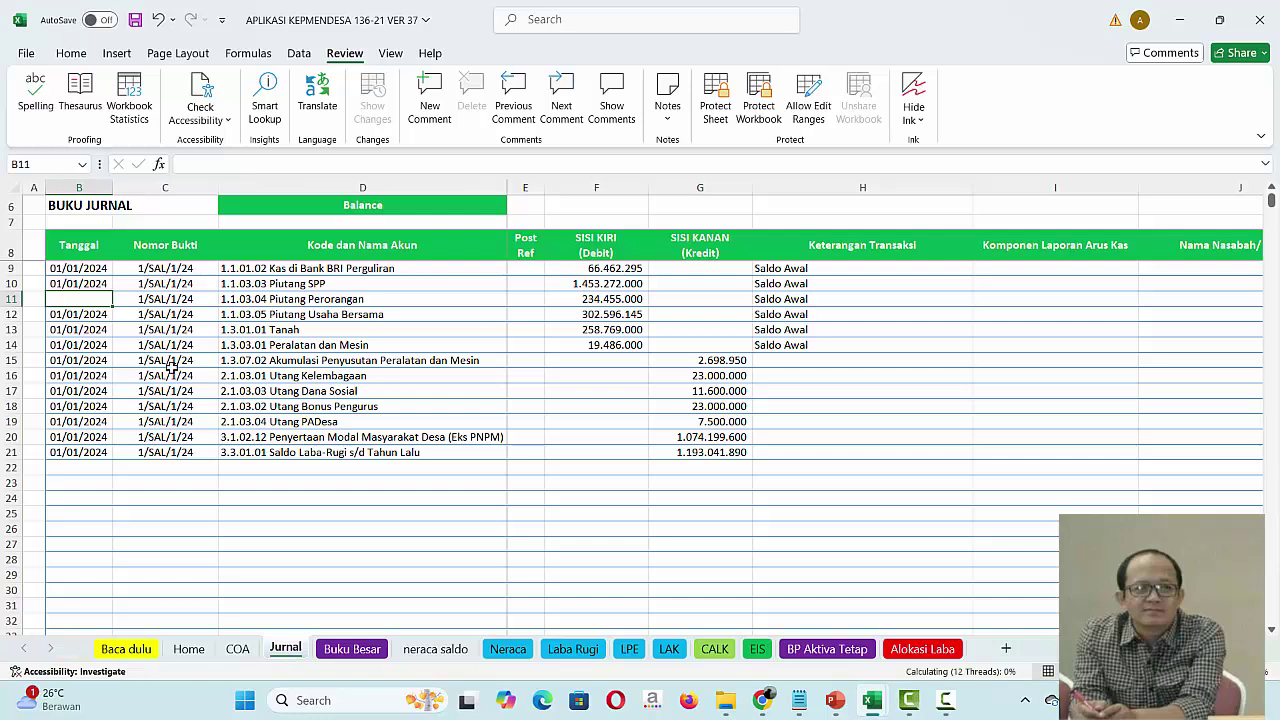
{"action": "key", "text": "ctrl+d"}
{"action": "key", "text": "ctrl+v"}
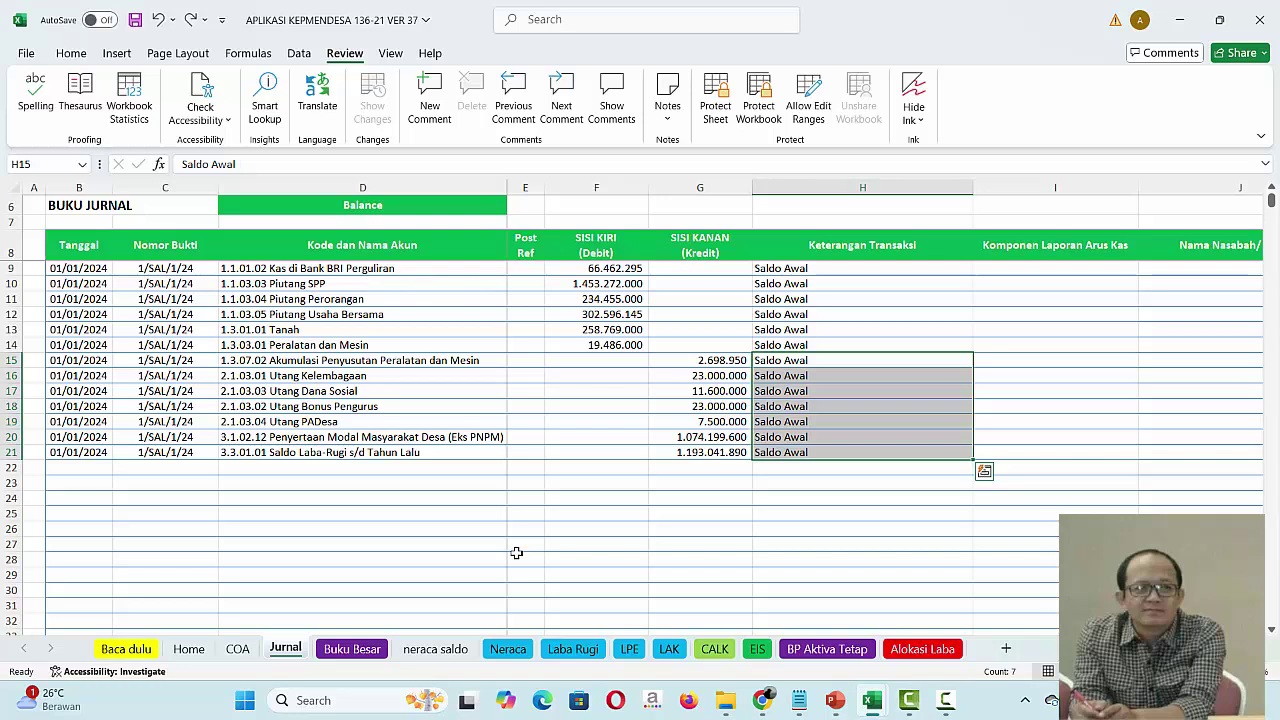
Step: Review the LAP_Keungan balance sheet from Total Aktiva and Total Pasiva up to the Harta, Hutang and Modal entries
{"action": "key", "text": "Up"}
{"action": "key", "text": "Up"}
{"action": "key", "text": "Up"}
{"action": "key", "text": "Up"}
{"action": "key", "text": "Up"}
{"action": "key", "text": "Up"}
{"action": "key", "text": "Up"}
{"action": "key", "text": "Up"}
{"action": "key", "text": "Up"}
{"action": "key", "text": "Up"}
{"action": "key", "text": "Up"}
{"action": "key", "text": "Up"}
{"action": "key", "text": "Up"}
{"action": "key", "text": "Up"}
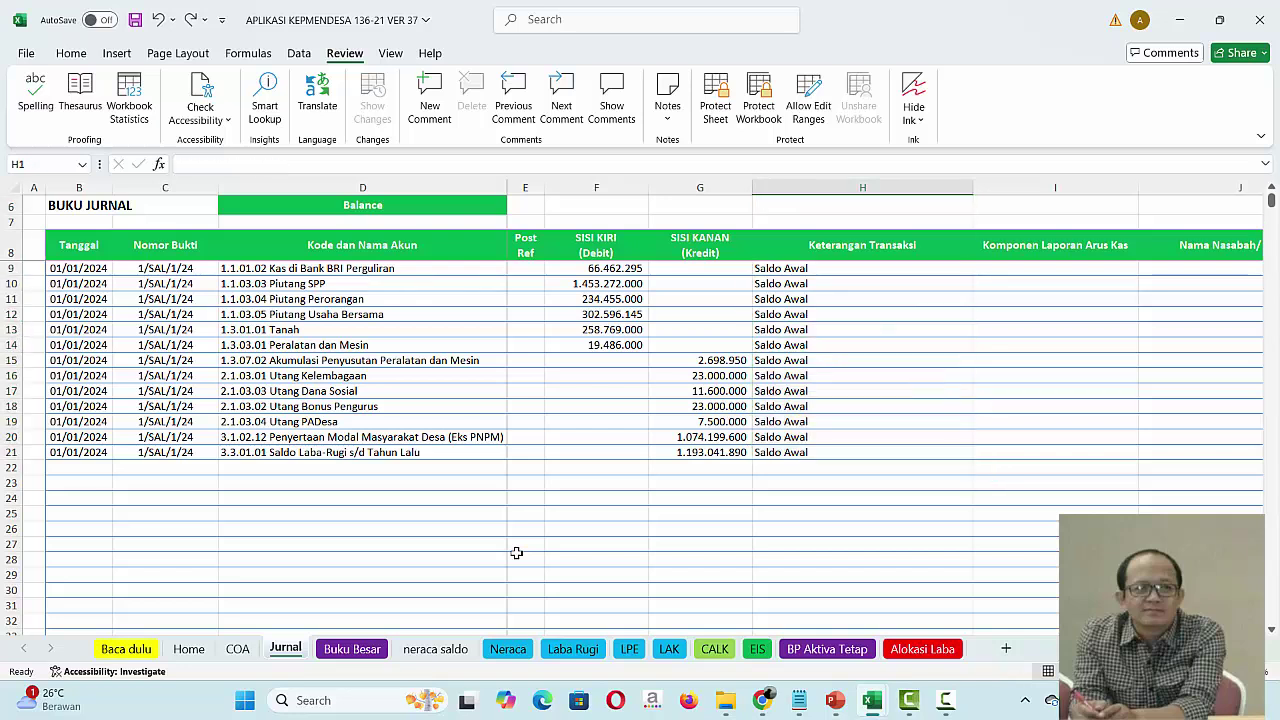
{"action": "mouse_move", "coordinate": [873, 703]}
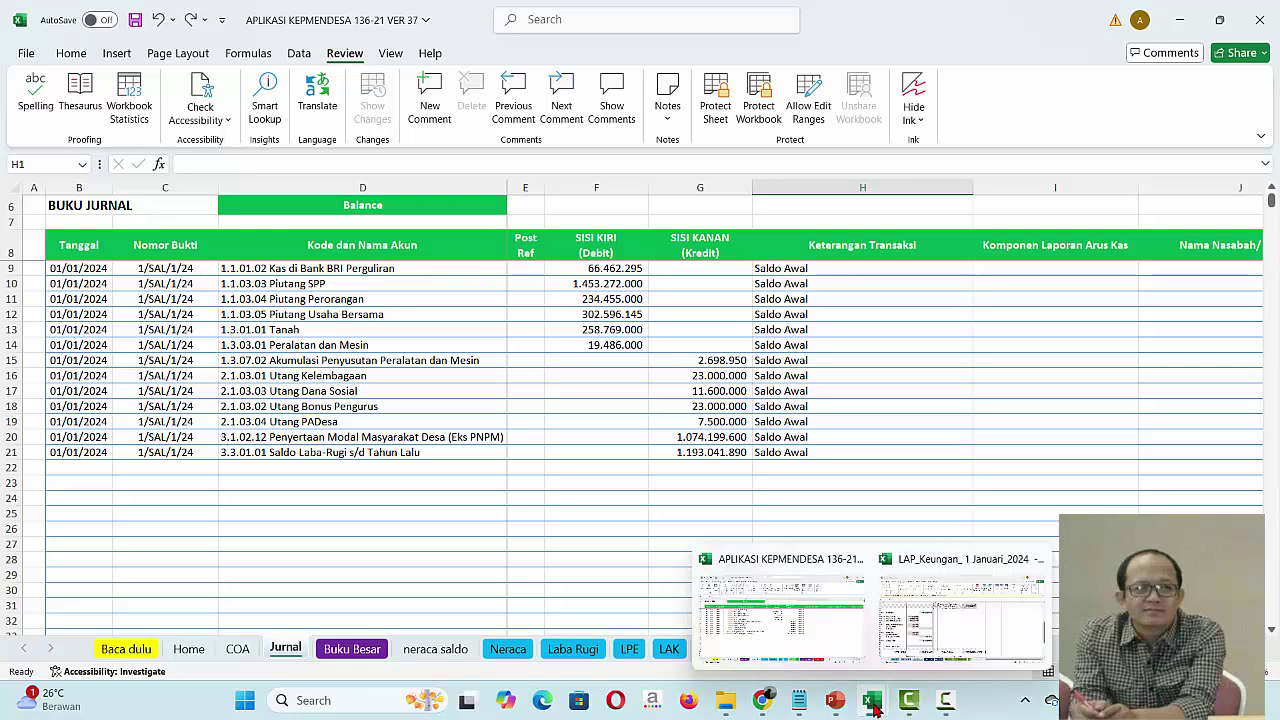
{"action": "left_click", "coordinate": [928, 632]}
{"action": "left_click", "coordinate": [857, 502]}
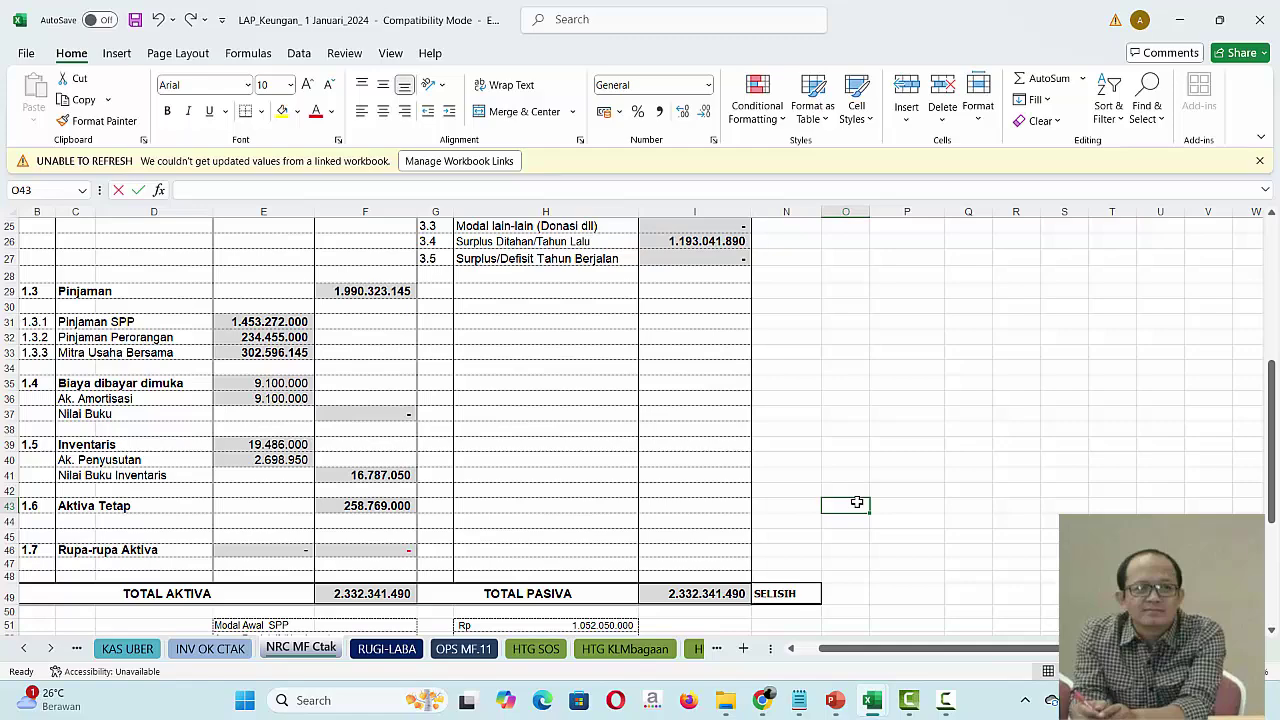
{"action": "key", "text": "Up"}
{"action": "key", "text": "Up"}
{"action": "key", "text": "Up"}
{"action": "key", "text": "Up"}
{"action": "key", "text": "Up"}
{"action": "key", "text": "Up"}
{"action": "key", "text": "Up"}
{"action": "key", "text": "Up"}
{"action": "key", "text": "Up"}
{"action": "key", "text": "Up"}
{"action": "key", "text": "Up"}
{"action": "key", "text": "Up"}
{"action": "key", "text": "Up"}
{"action": "key", "text": "Up"}
{"action": "key", "text": "Up"}
{"action": "key", "text": "Up"}
{"action": "key", "text": "Up"}
{"action": "key", "text": "Up"}
{"action": "key", "text": "Up"}
{"action": "key", "text": "Up"}
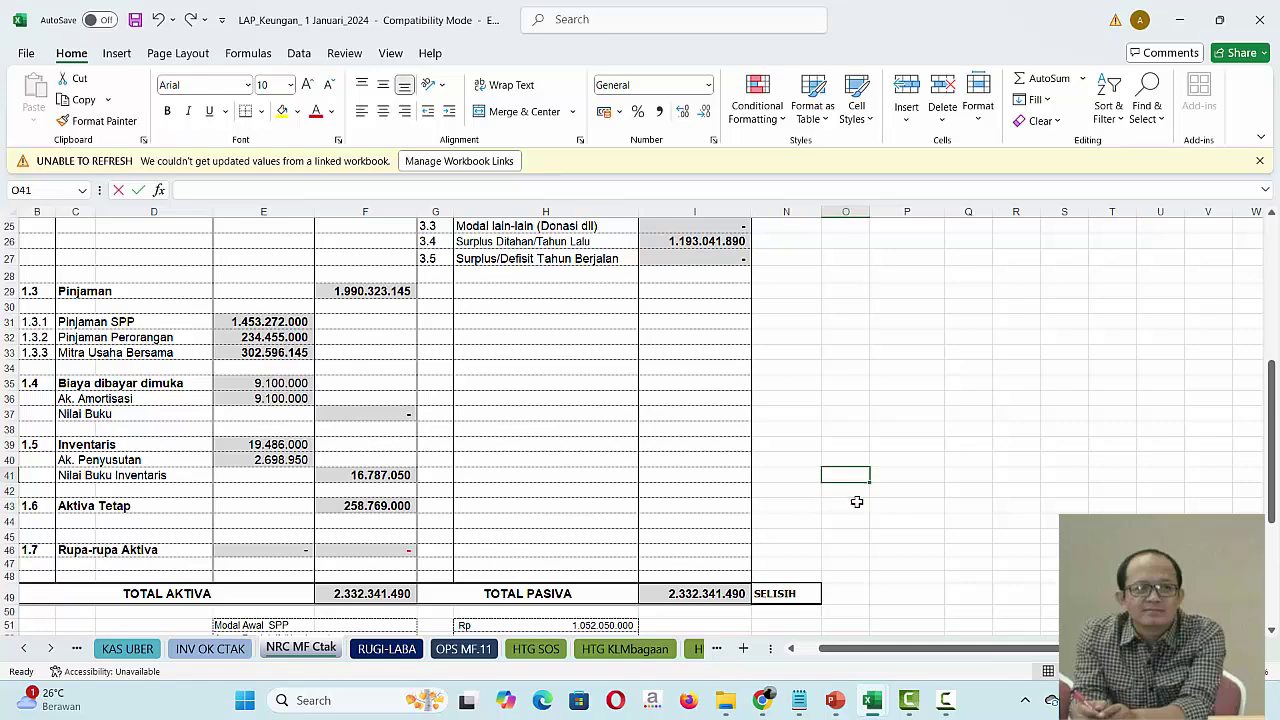
{"action": "key", "text": "Up"}
{"action": "key", "text": "Up"}
{"action": "key", "text": "Up"}
{"action": "key", "text": "Up"}
{"action": "key", "text": "Up"}
{"action": "key", "text": "Up"}
{"action": "key", "text": "Up"}
{"action": "key", "text": "Up"}
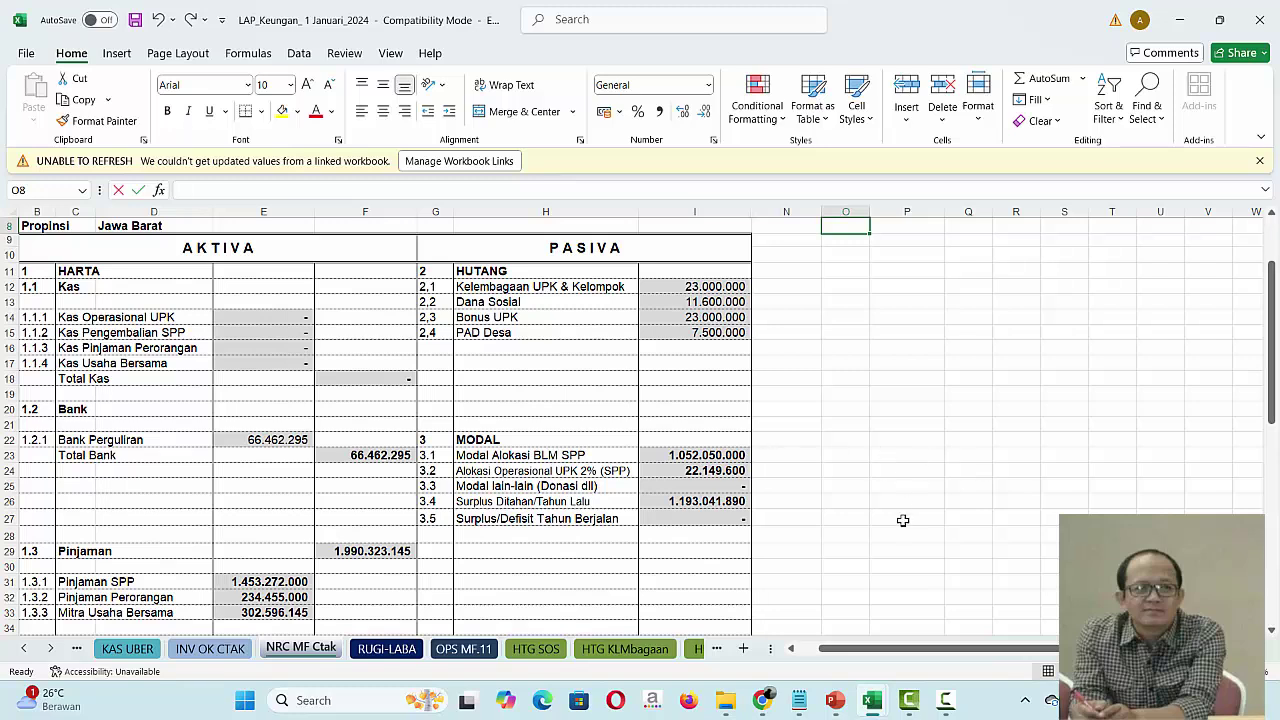
Step: Switch to the PowerPoint presentation and examine item B, on journalizing income and cash receipts, on the Perlakuan Akuntansi slide
{"action": "mouse_move", "coordinate": [872, 700]}
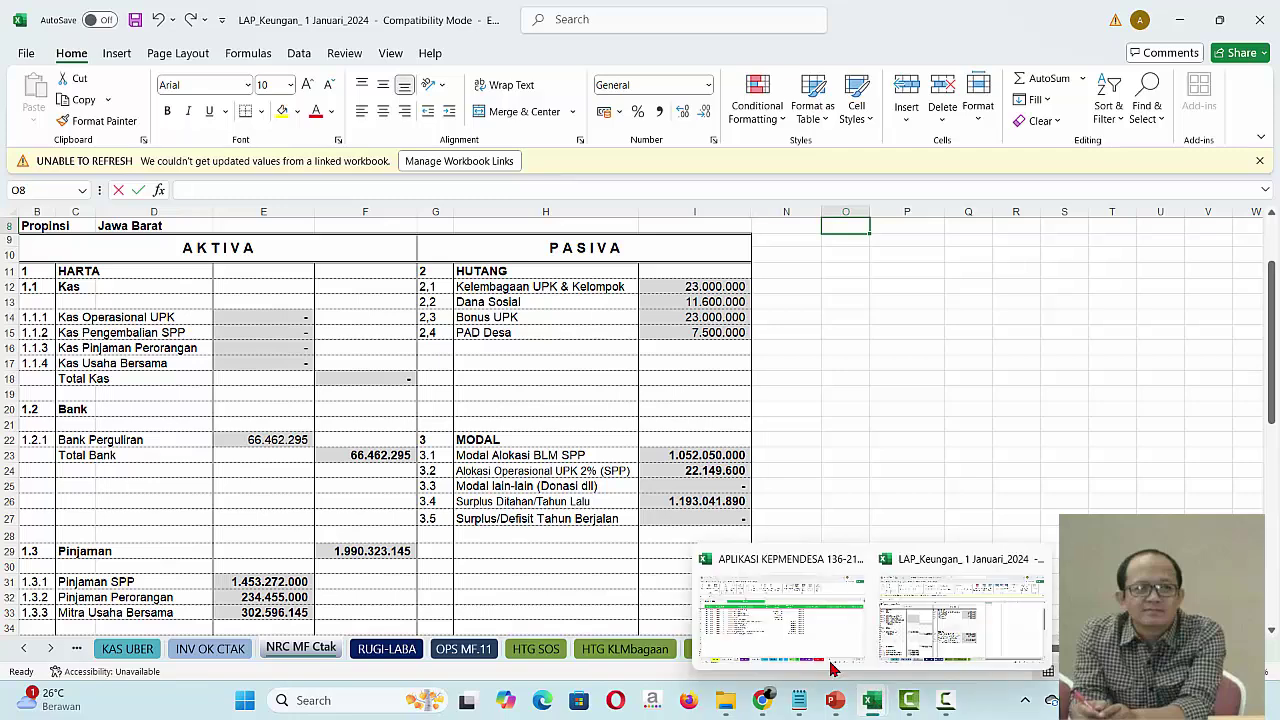
{"action": "mouse_move", "coordinate": [787, 630]}
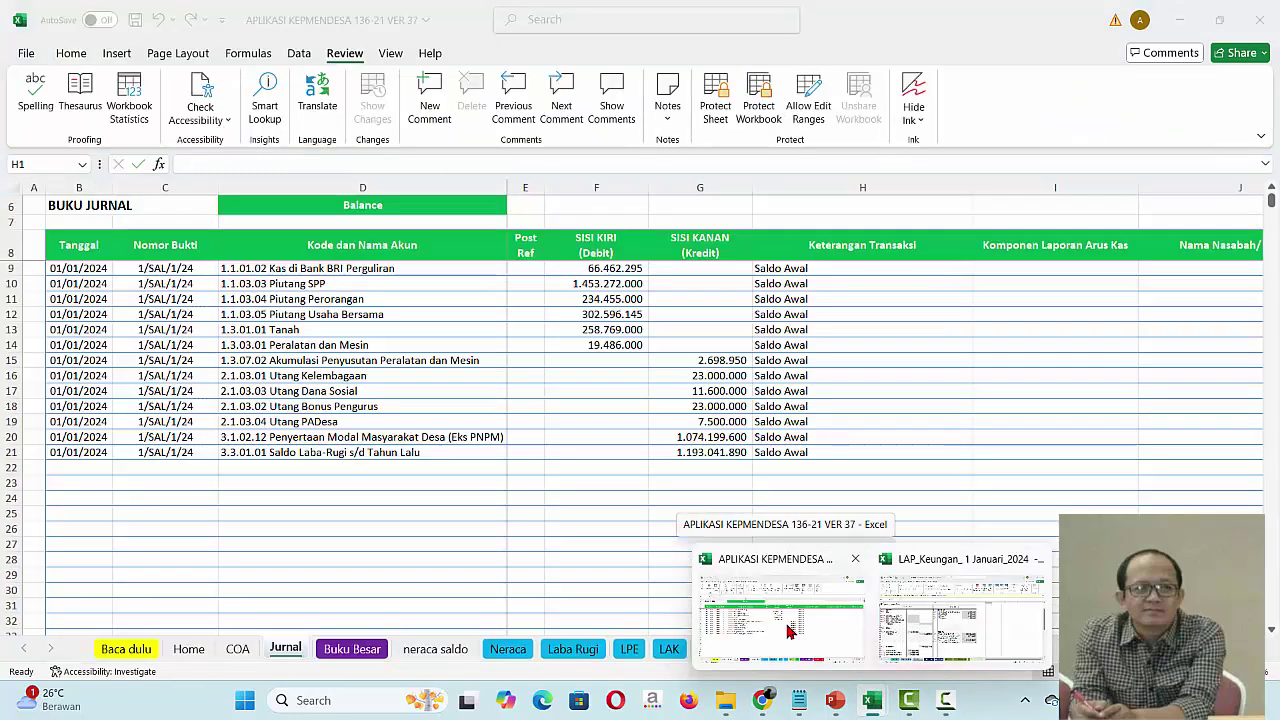
{"action": "left_click", "coordinate": [787, 630]}
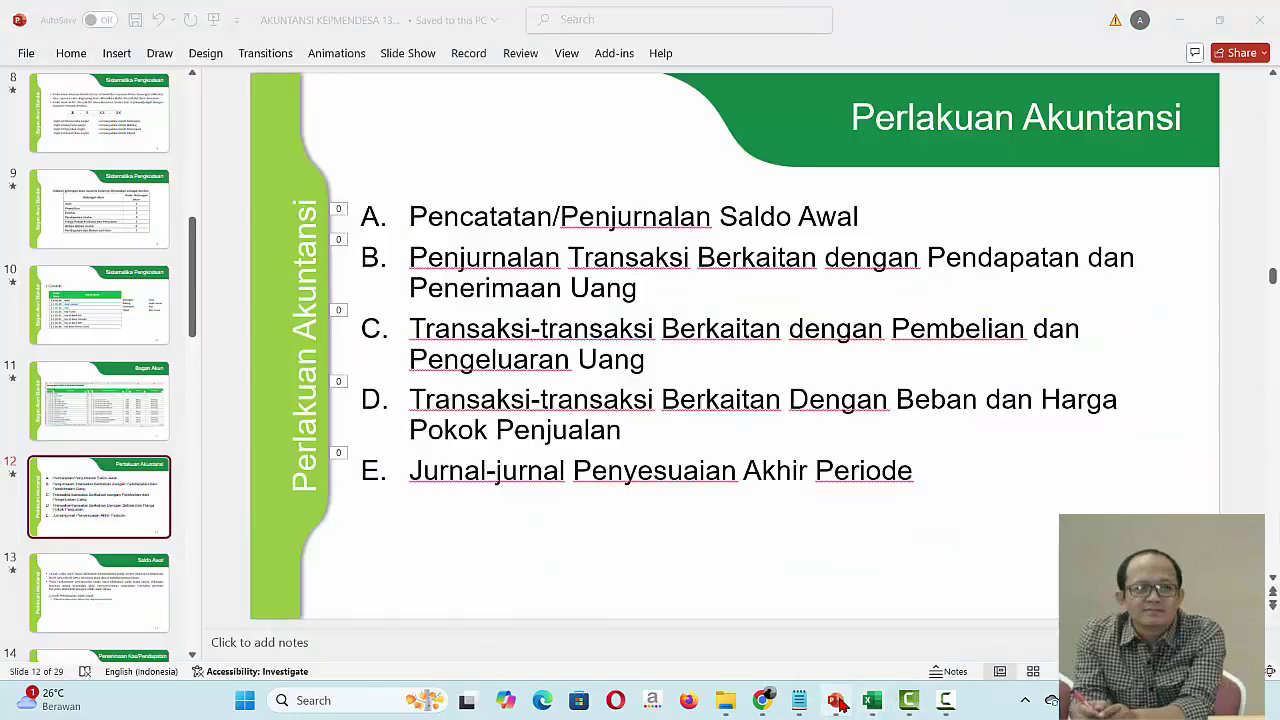
{"action": "left_click", "coordinate": [842, 702]}
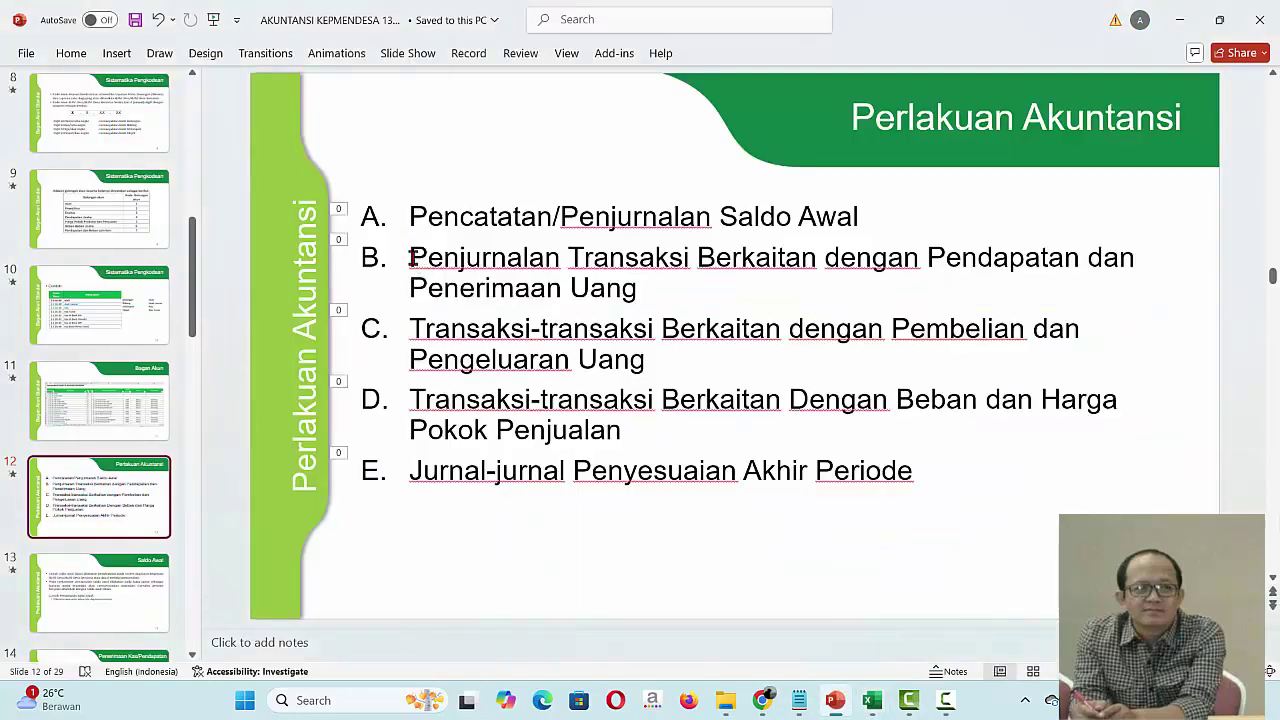
{"action": "left_click_drag", "start_coordinate": [412, 258], "coordinate": [636, 283]}
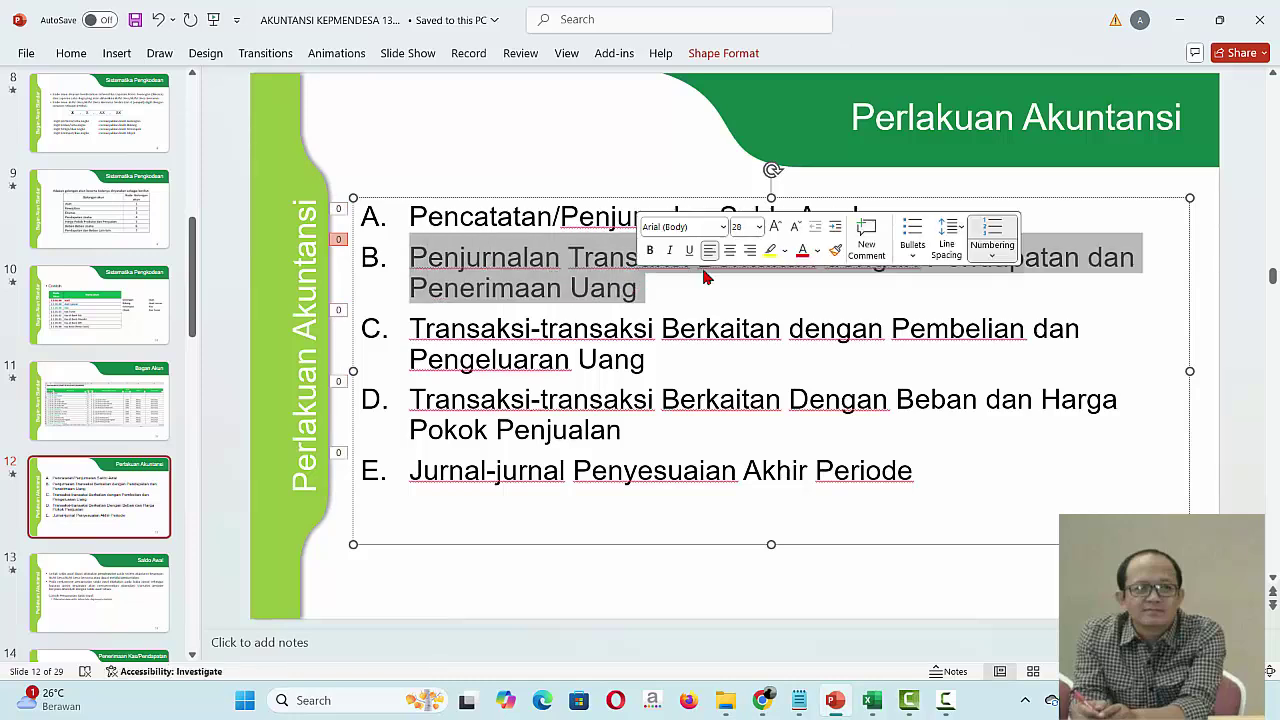
{"action": "left_click", "coordinate": [984, 300]}
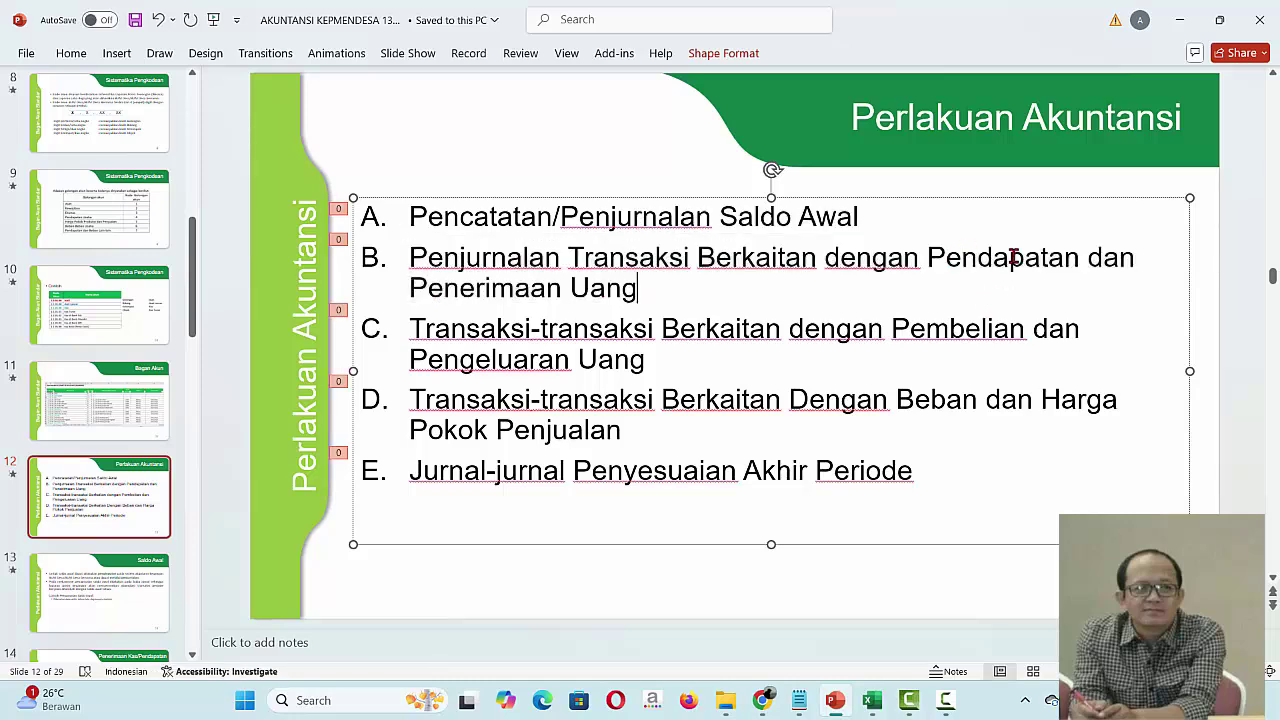